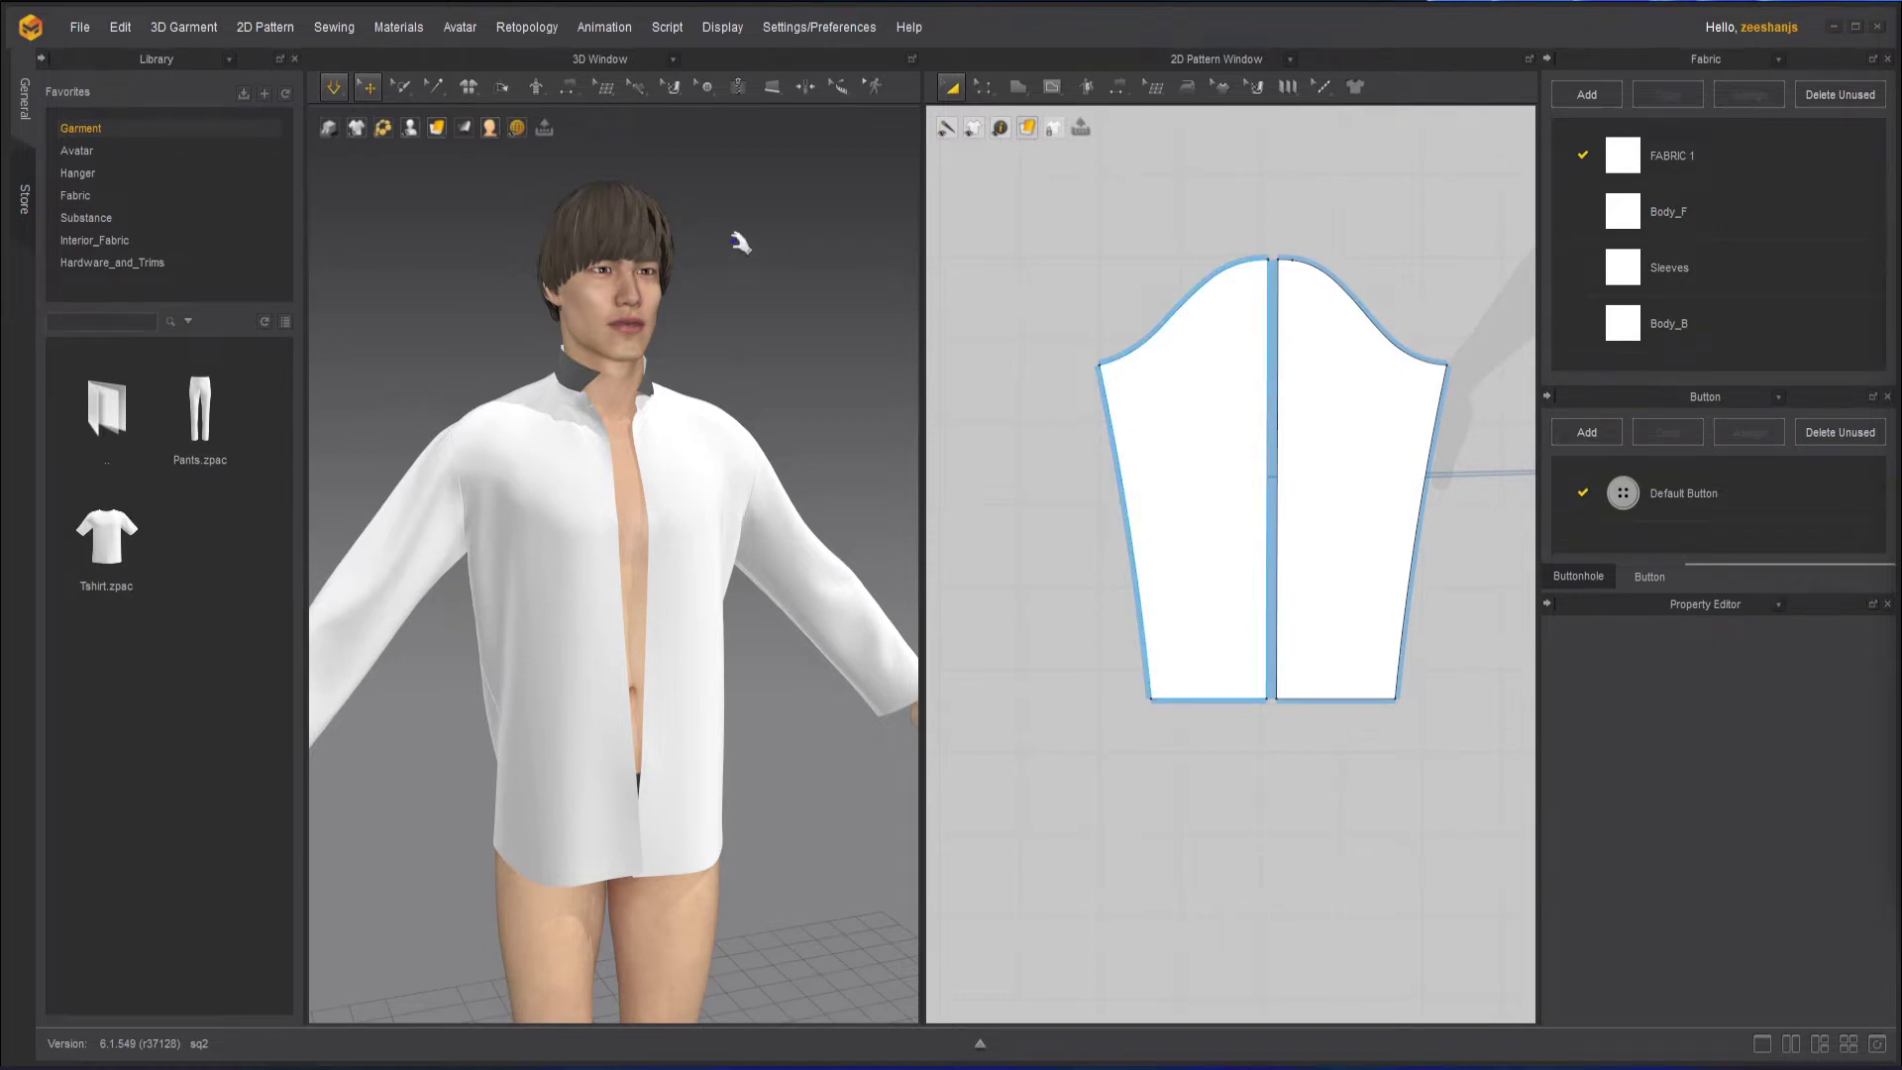
Activate Basic Tape Measure (Avatar) and examine the dashed measurement lines on the avatar from head to feet.
left_click(840, 90)
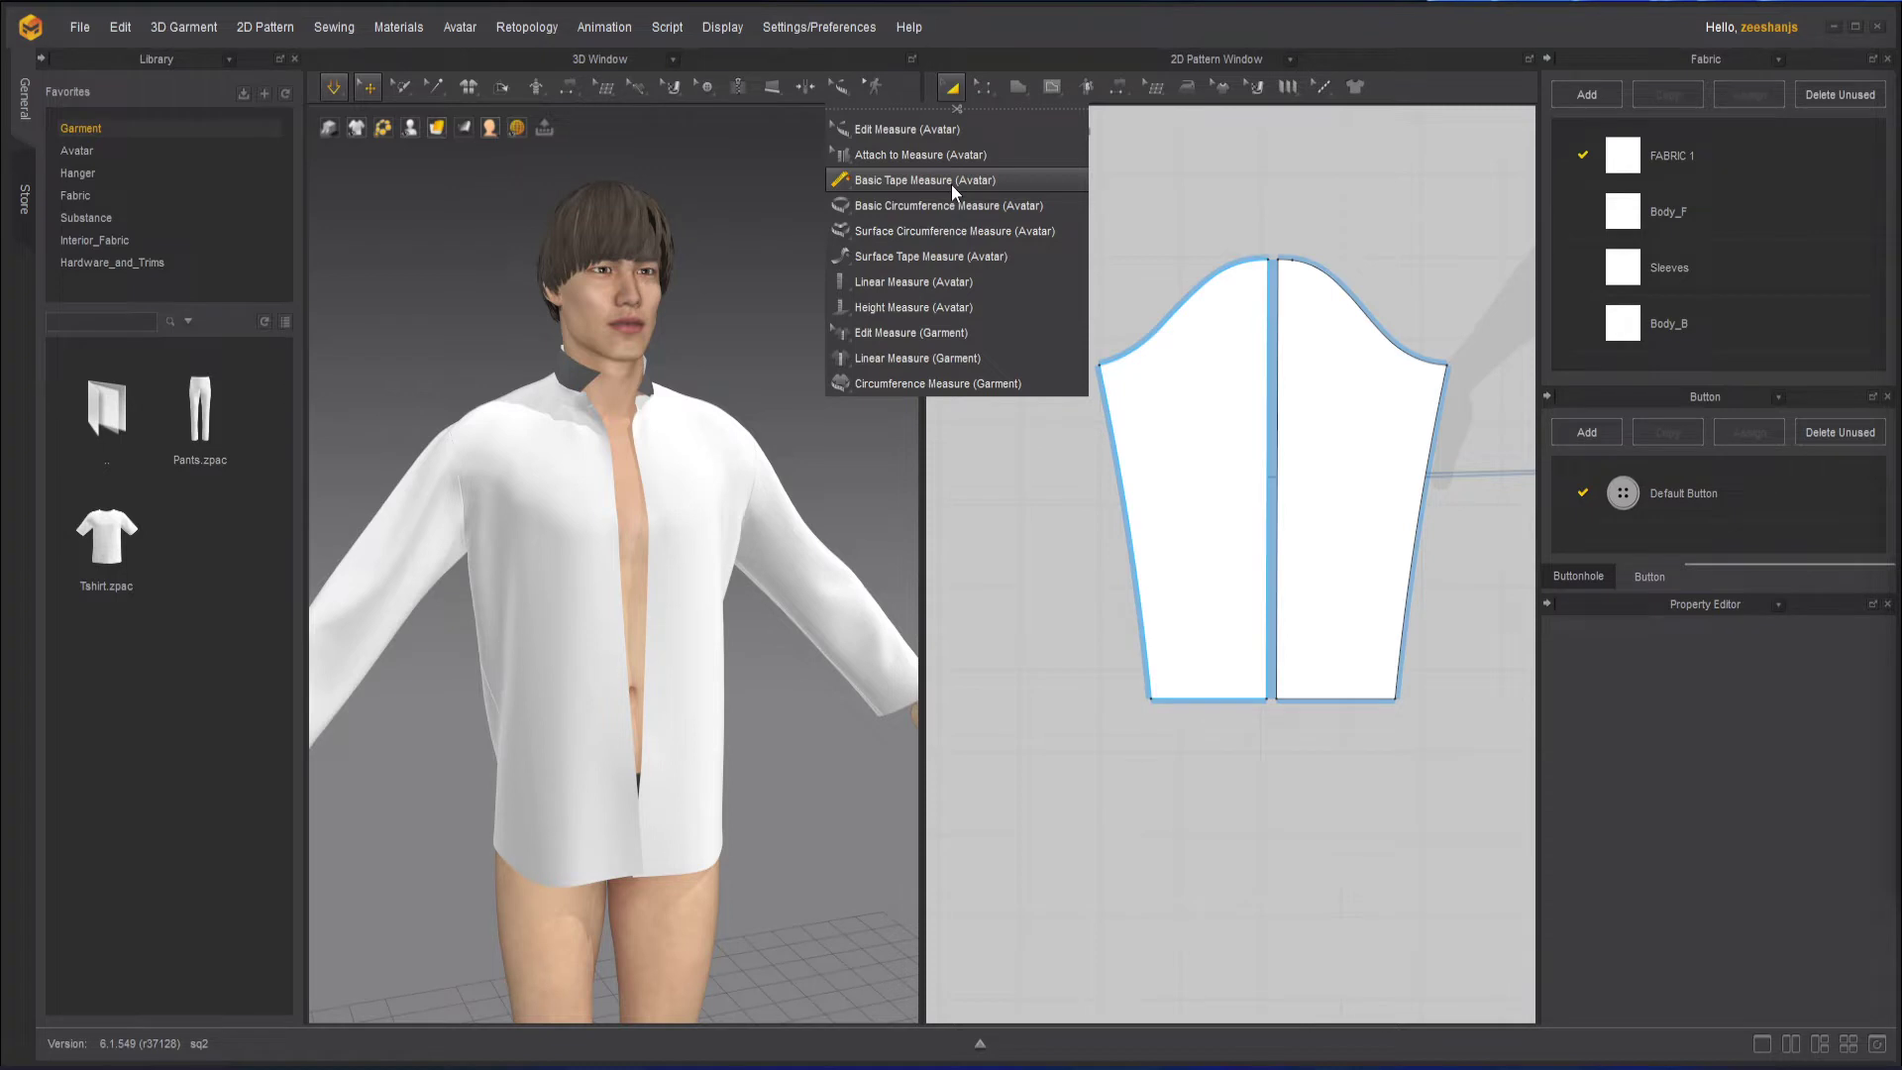
left_click(894, 184)
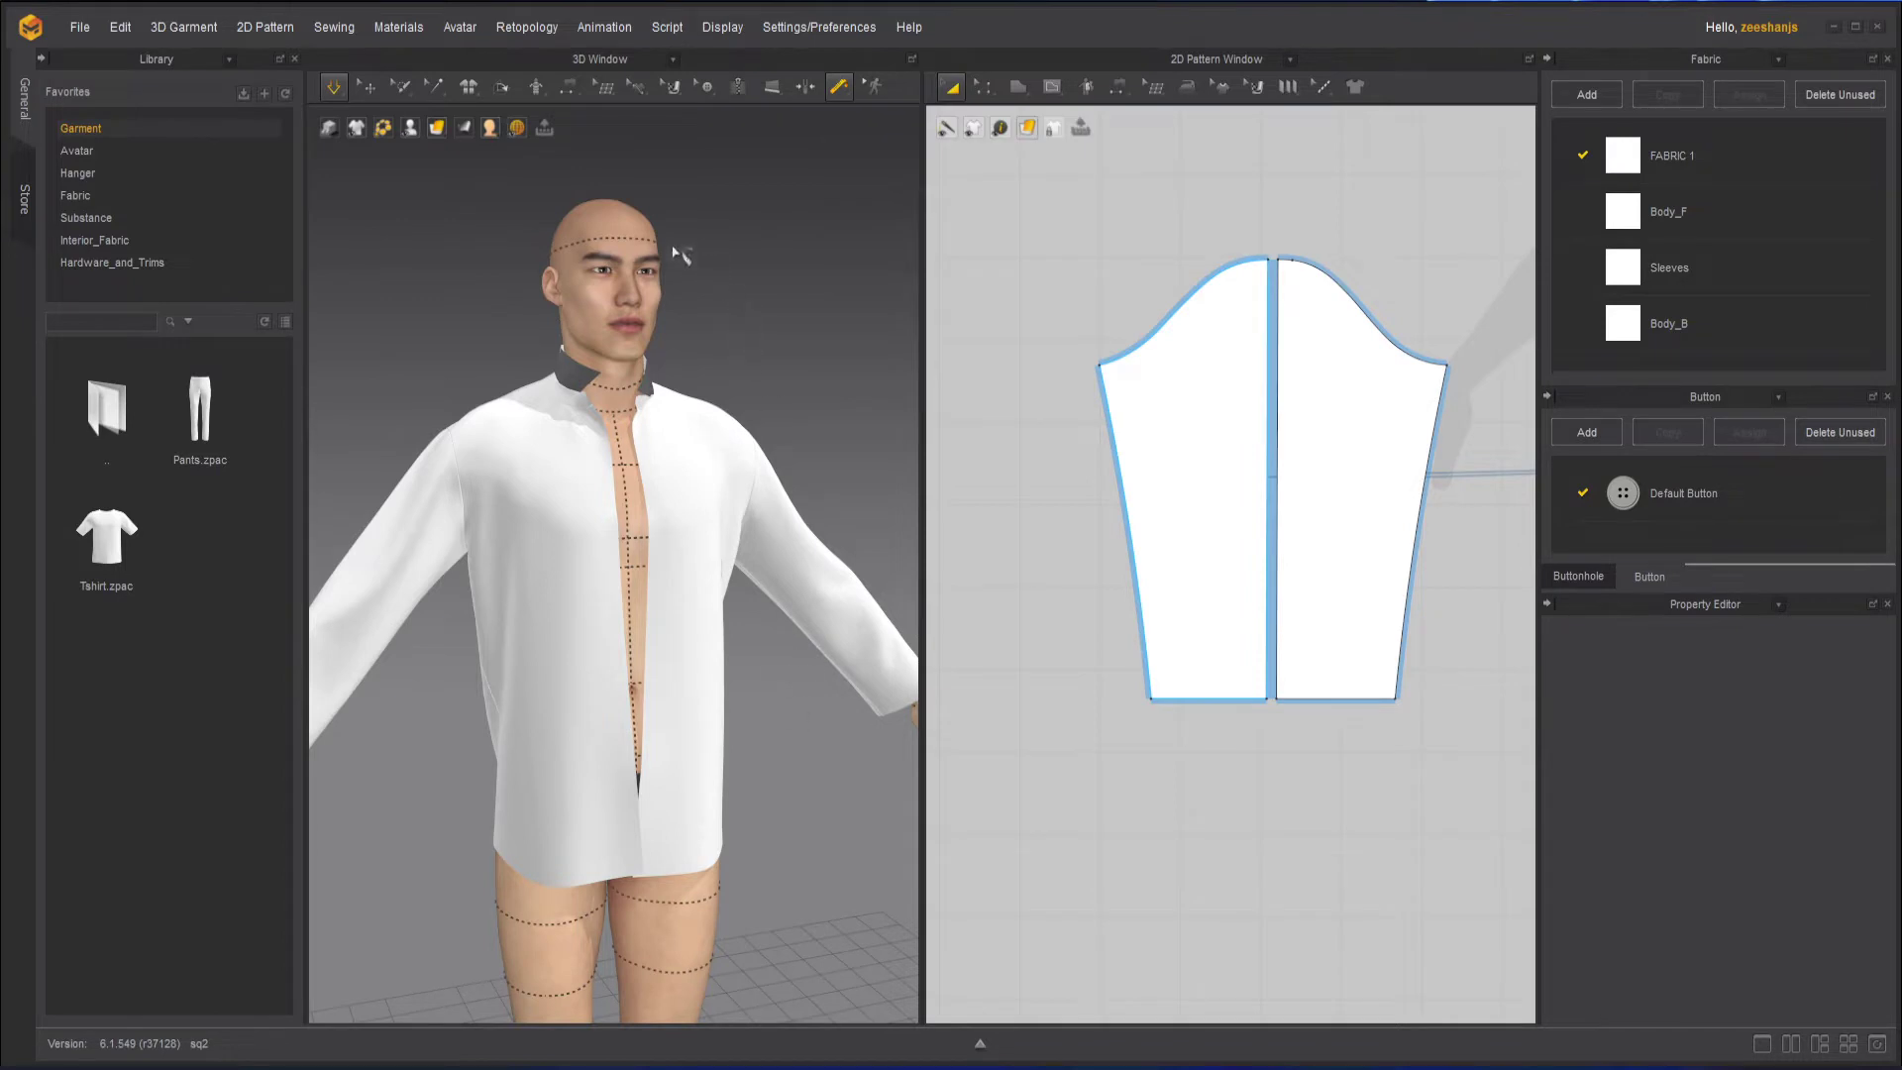
middle_click_drag(764, 669, 705, 556)
right_click_drag(706, 557, 614, 642)
middle_click_drag(771, 663, 753, 666)
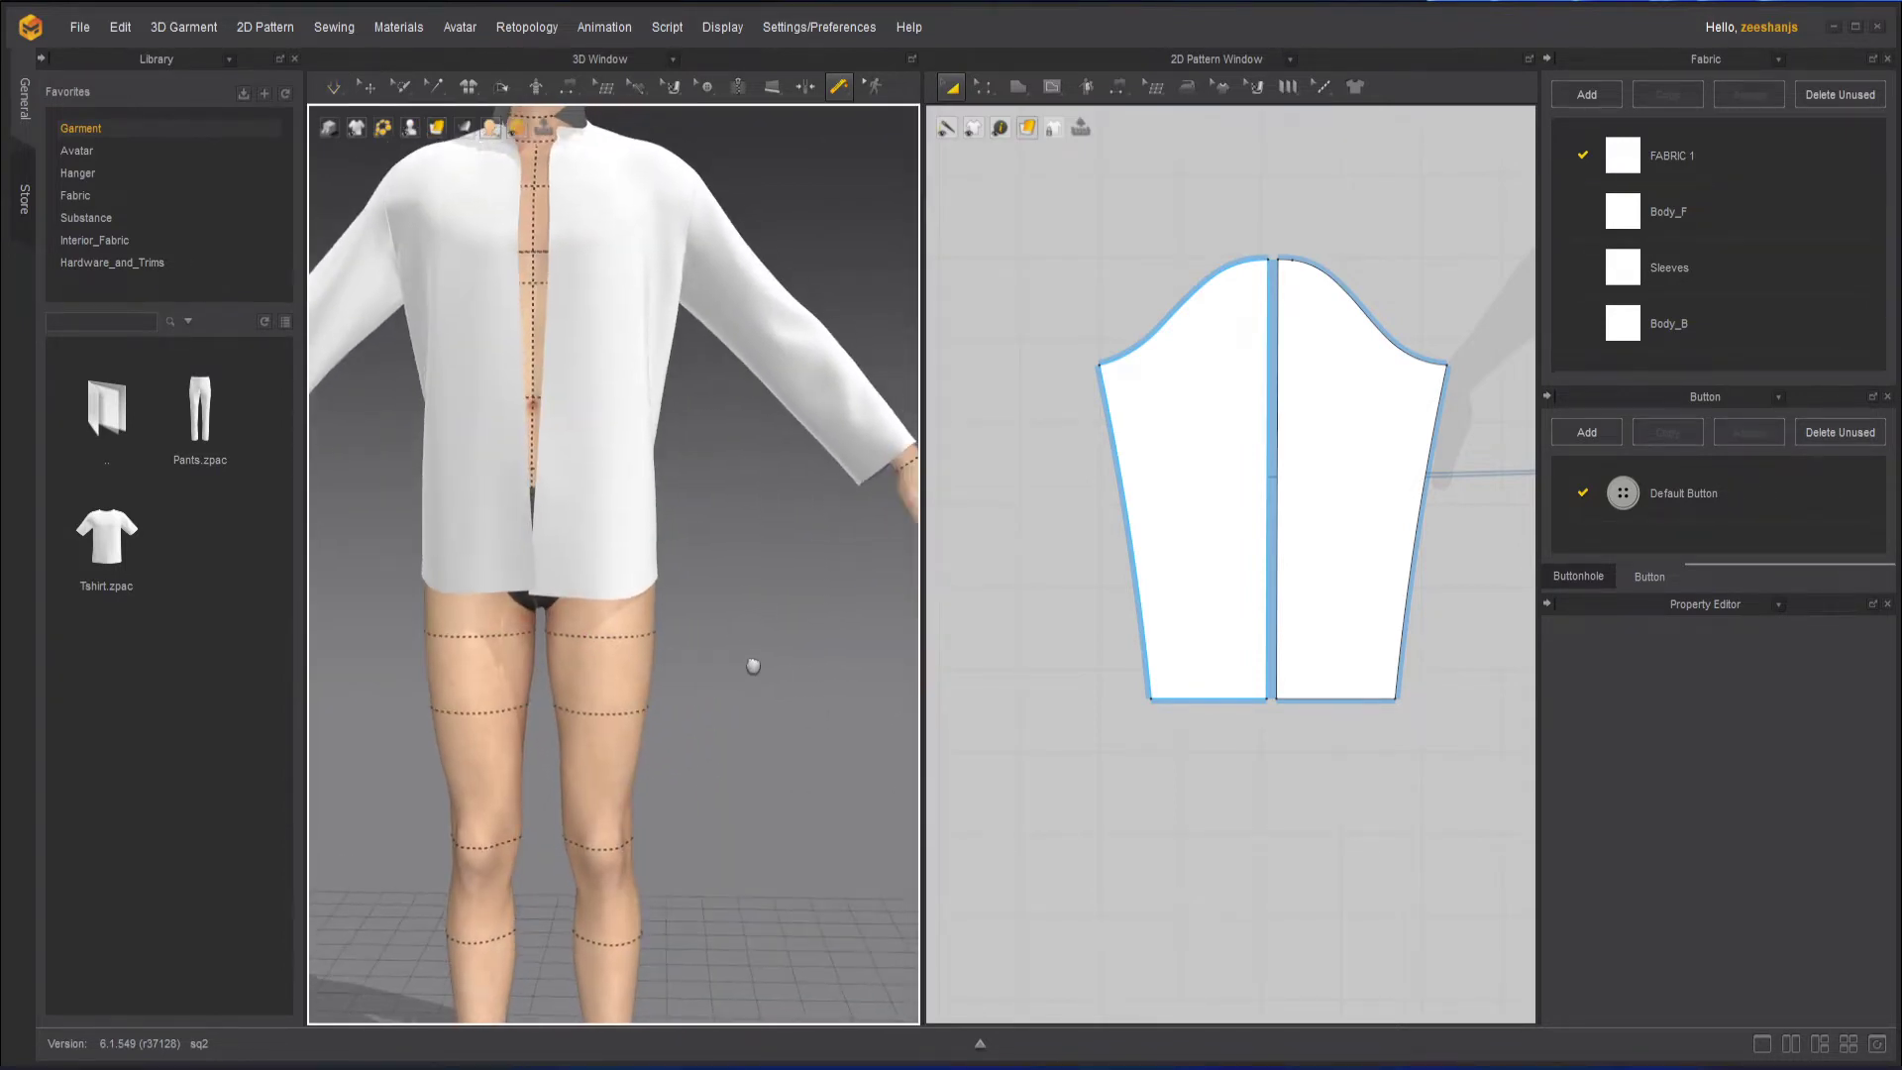
right_click_drag(750, 668, 634, 654)
middle_click_drag(666, 607, 670, 561)
right_click_drag(750, 606, 807, 608)
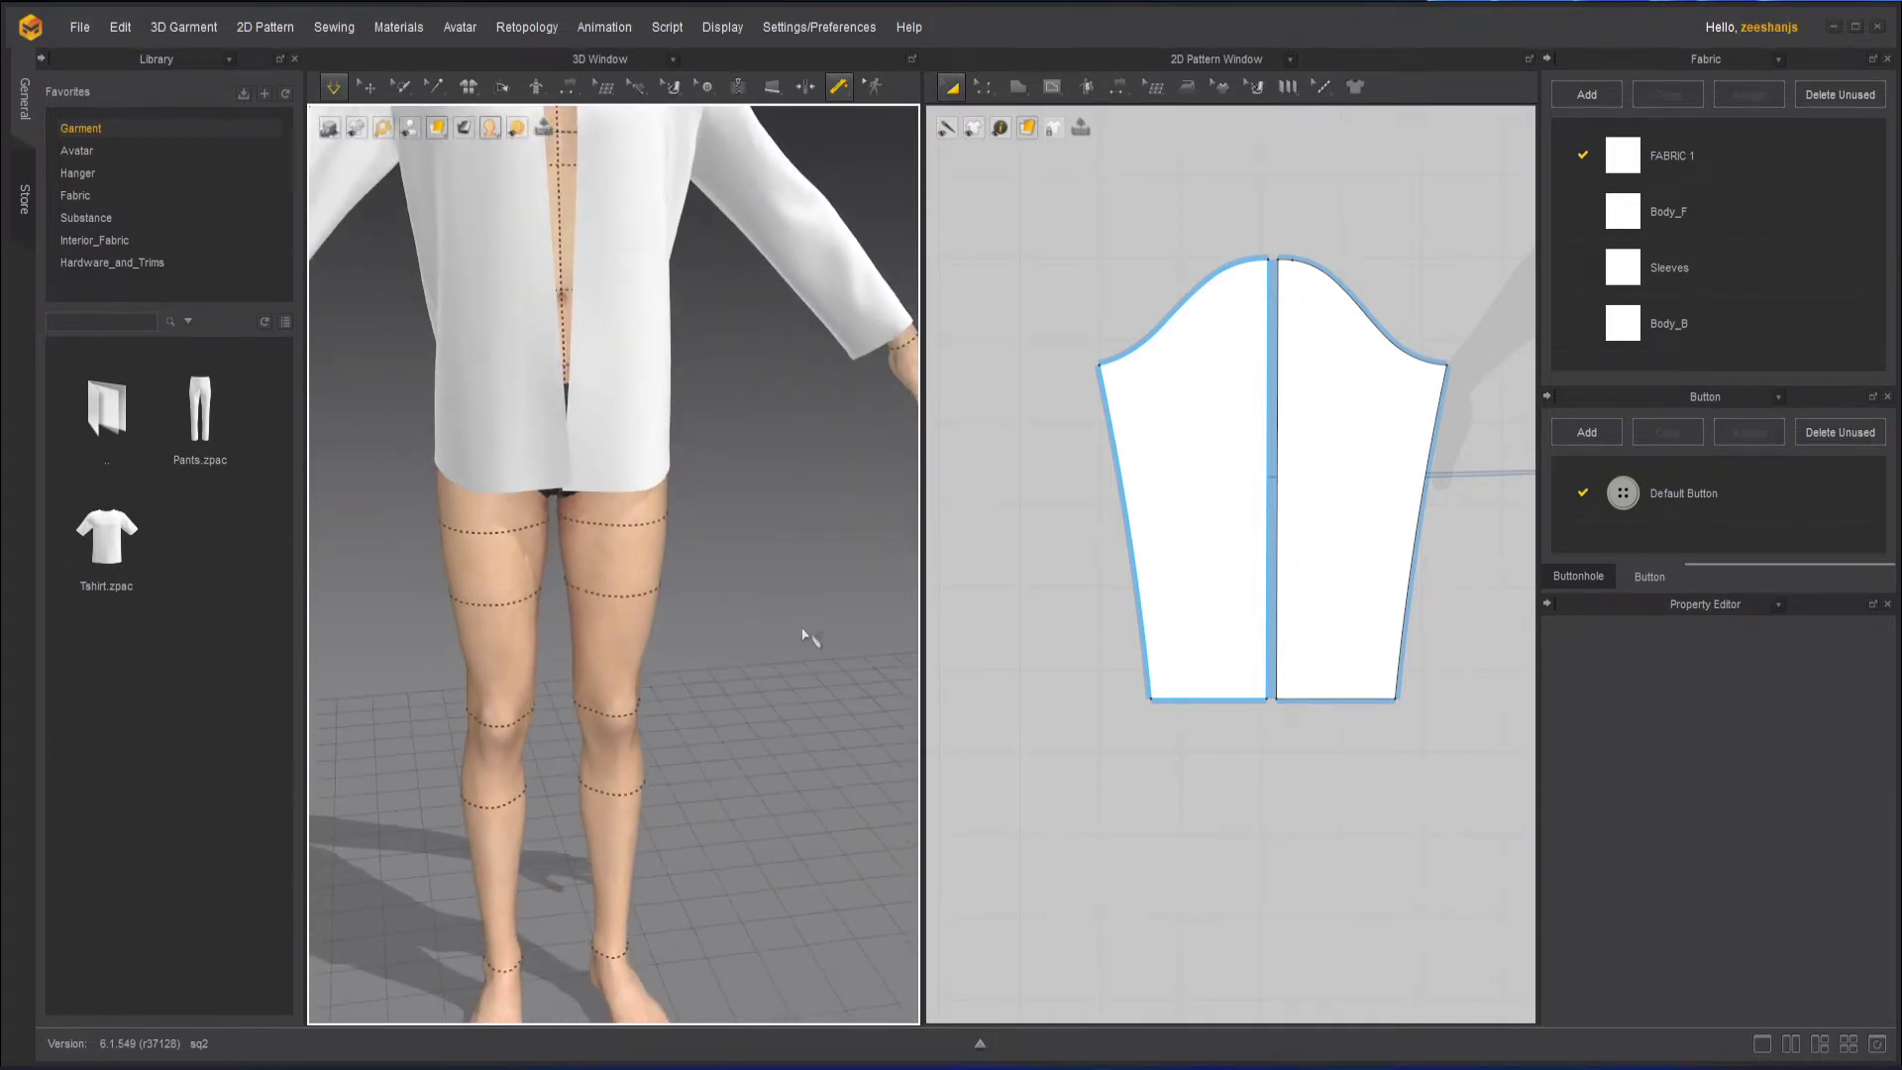
scroll(723, 586, "down", 6)
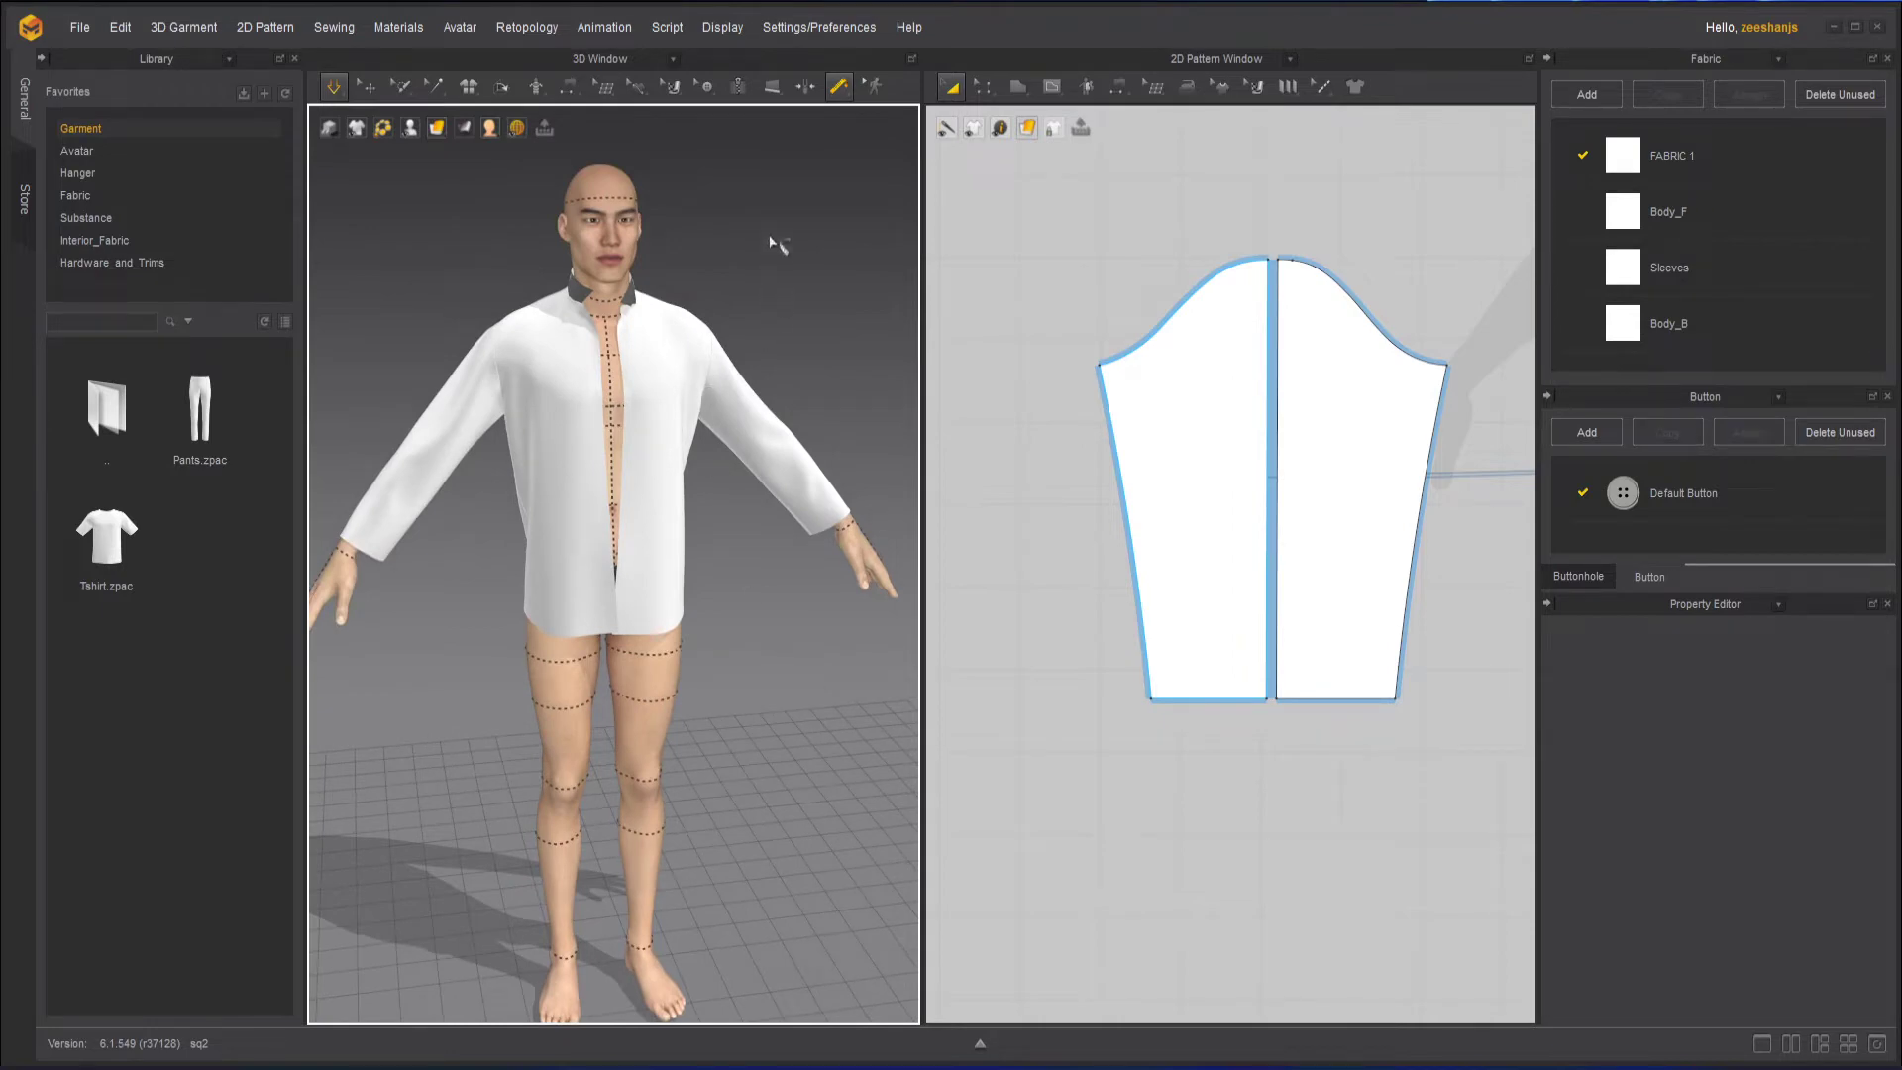
scroll(728, 253, "up", 2)
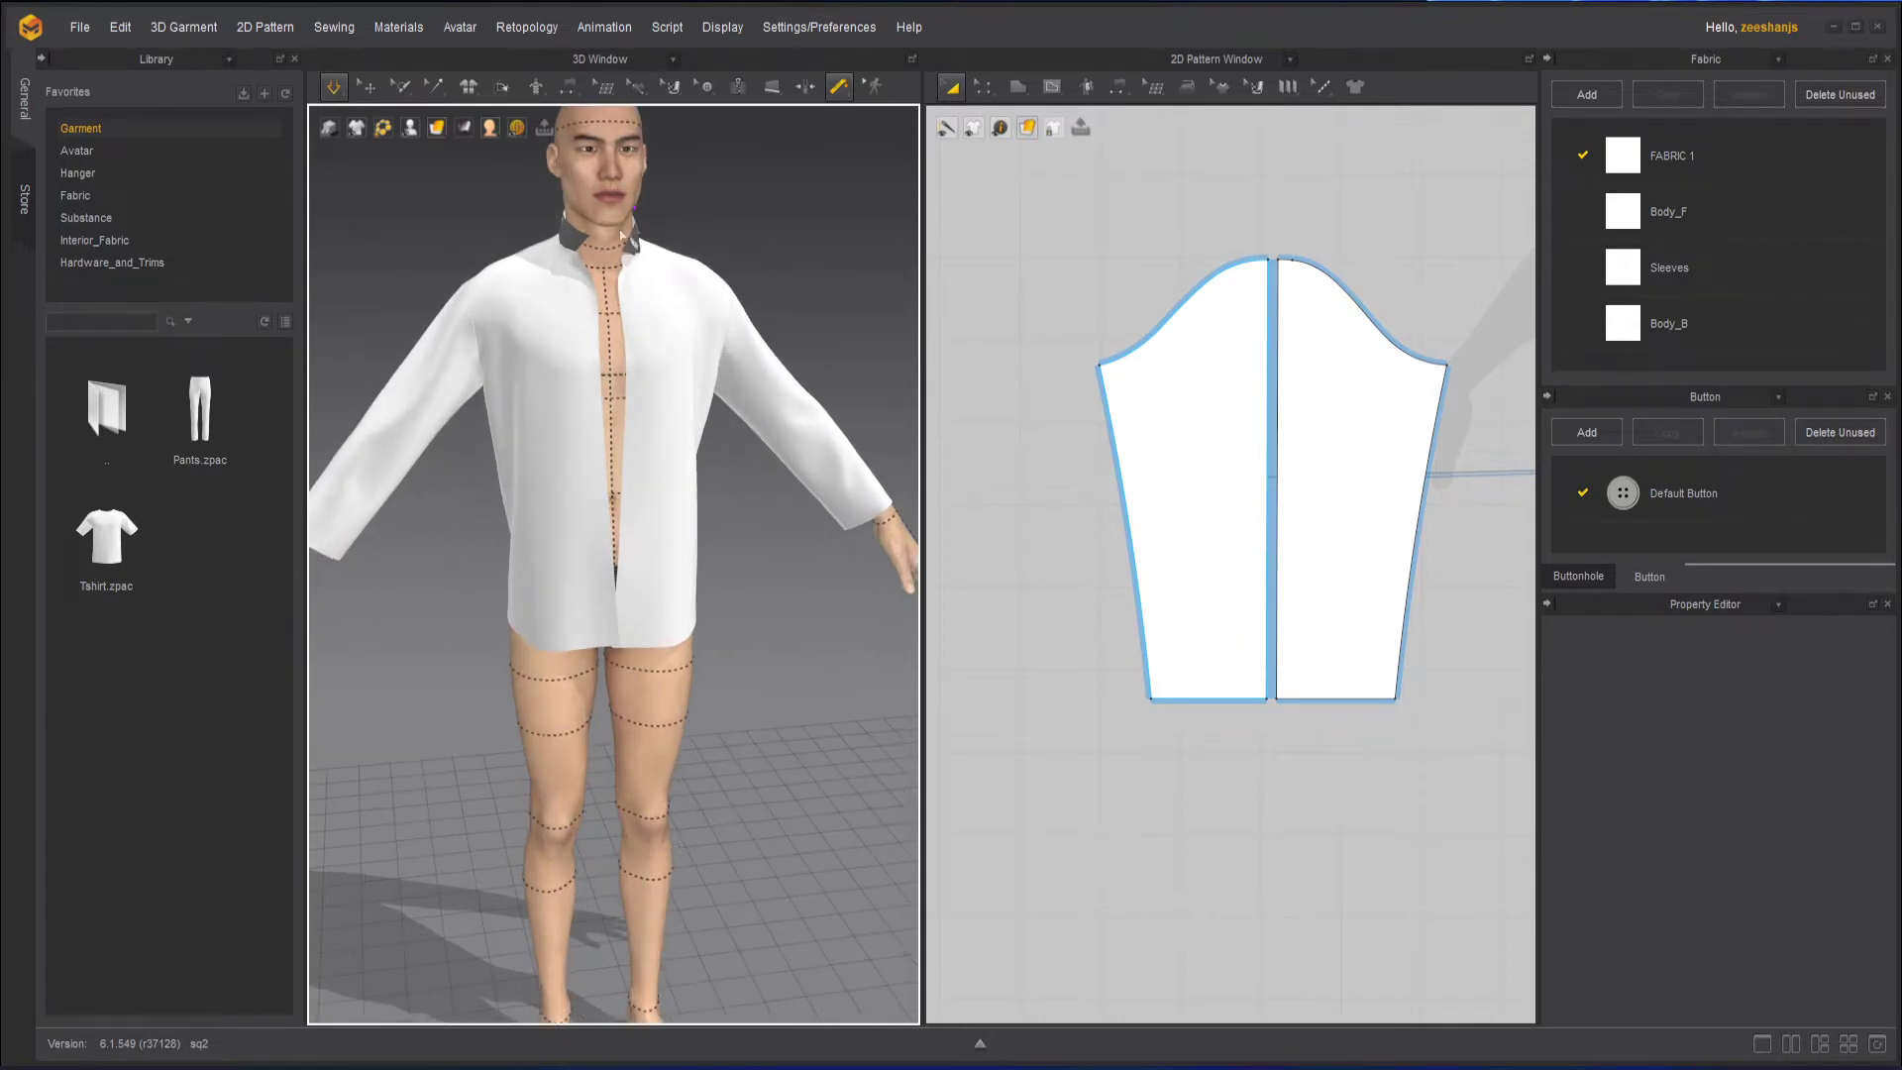
middle_click_drag(677, 387, 701, 572)
right_click_drag(702, 572, 708, 542)
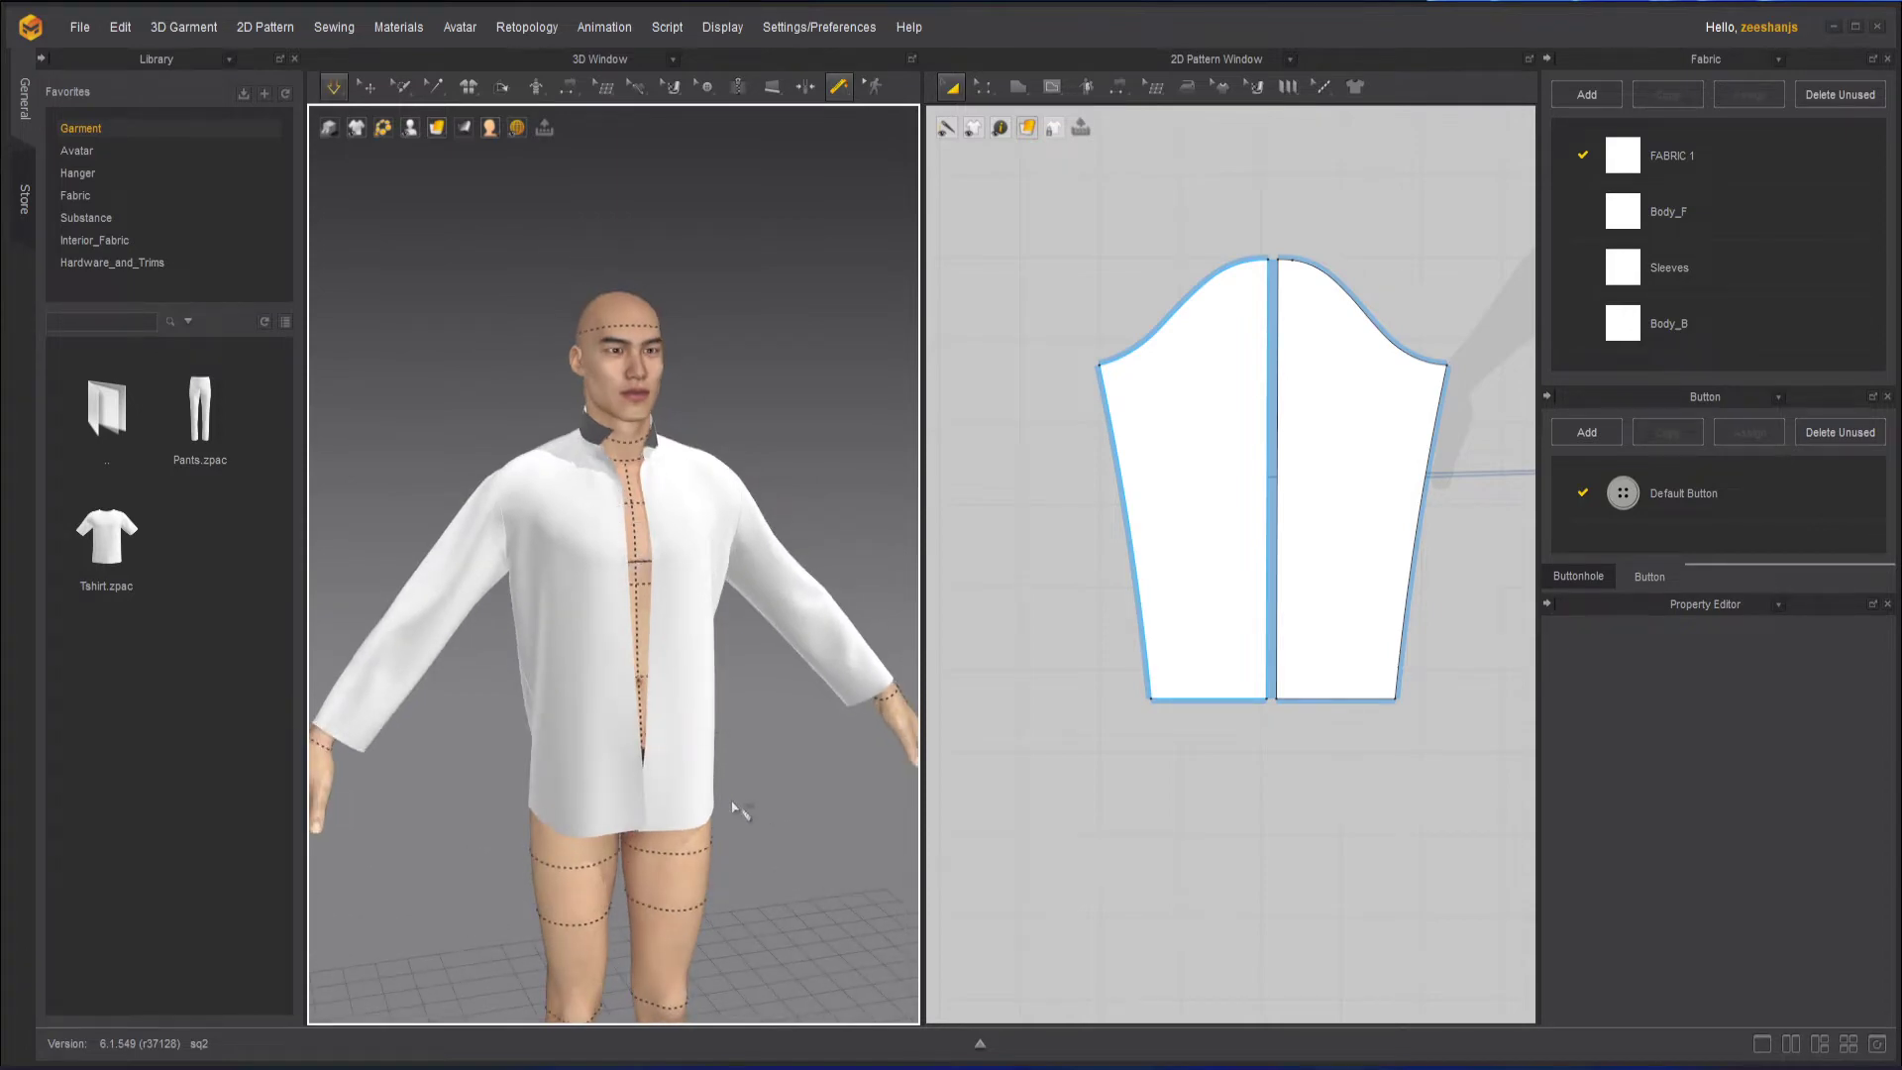
Select all shirt pattern pieces, including sleeves, body and collar, and hide them in the 3D view.
left_click(375, 88)
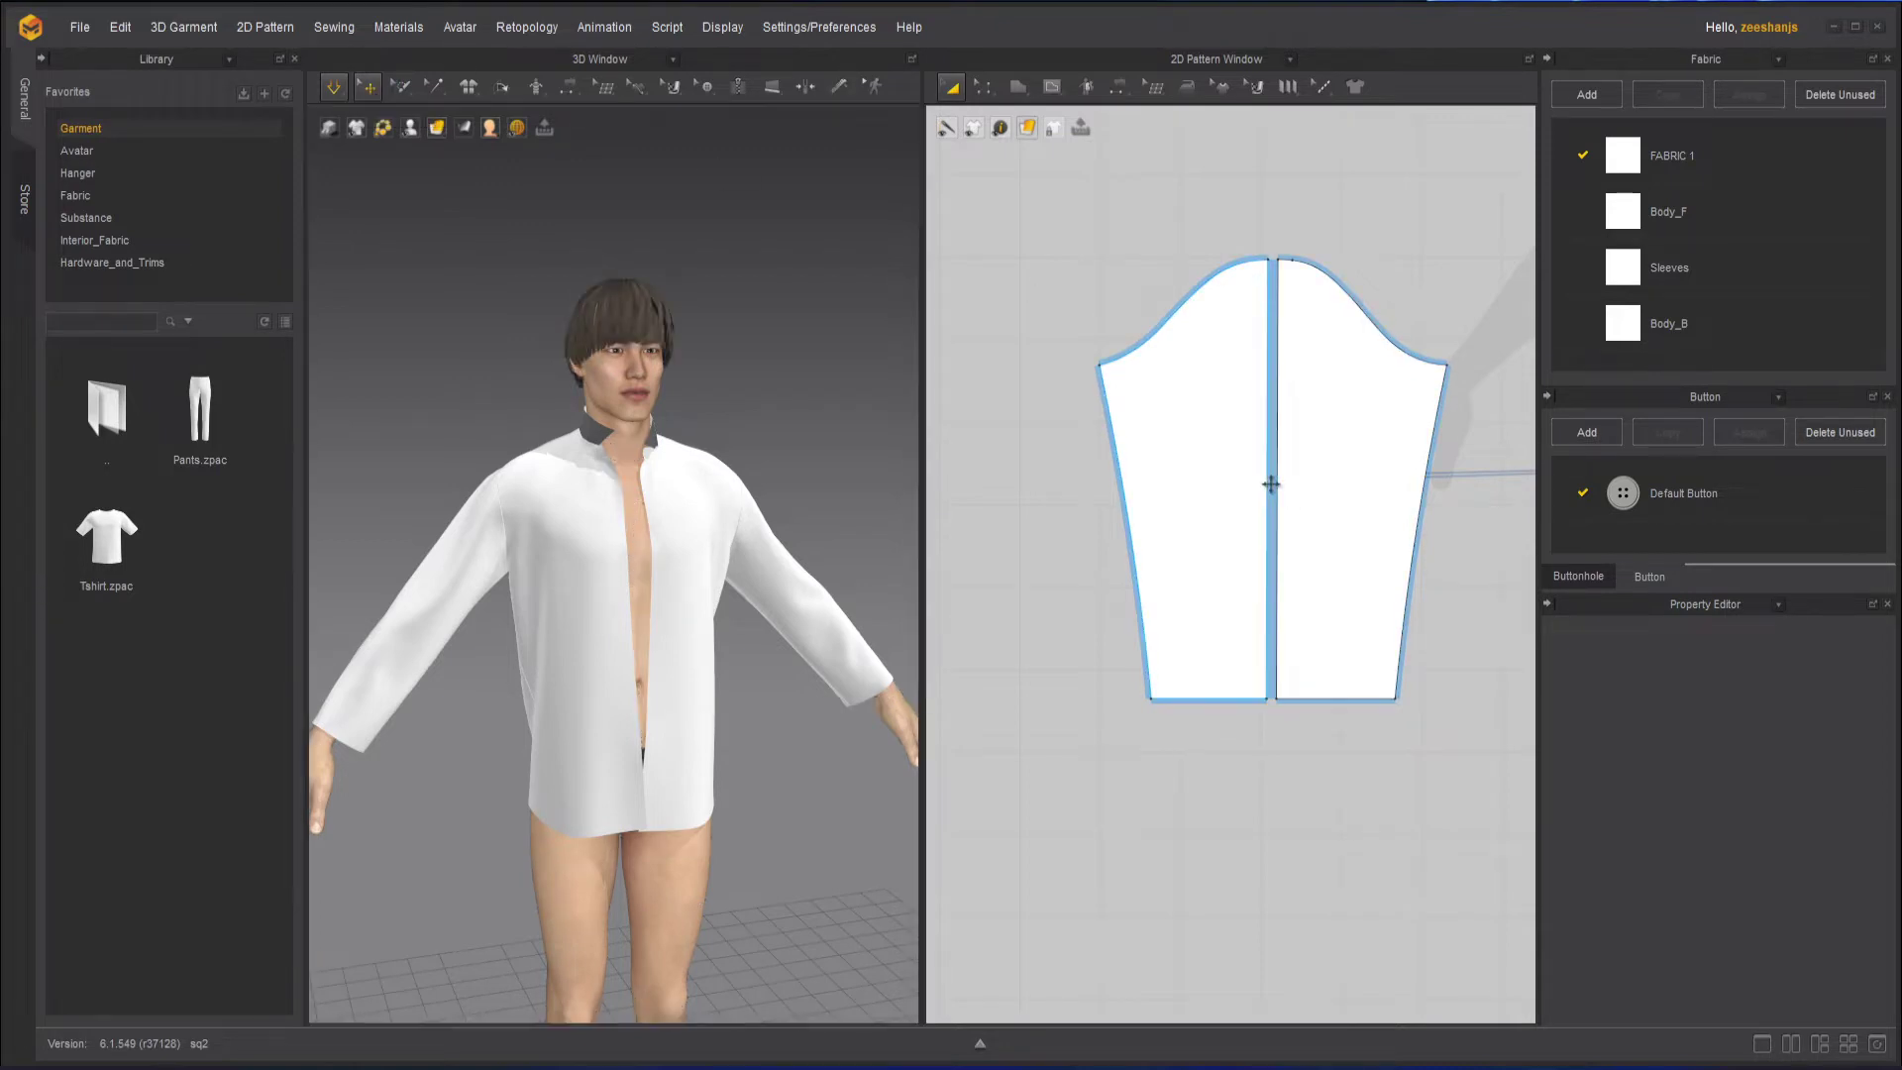
scroll(1147, 371, "down", 3)
scroll(1147, 371, "down", 4)
left_click_drag(1024, 378, 1463, 607)
scroll(1152, 476, "up", 4)
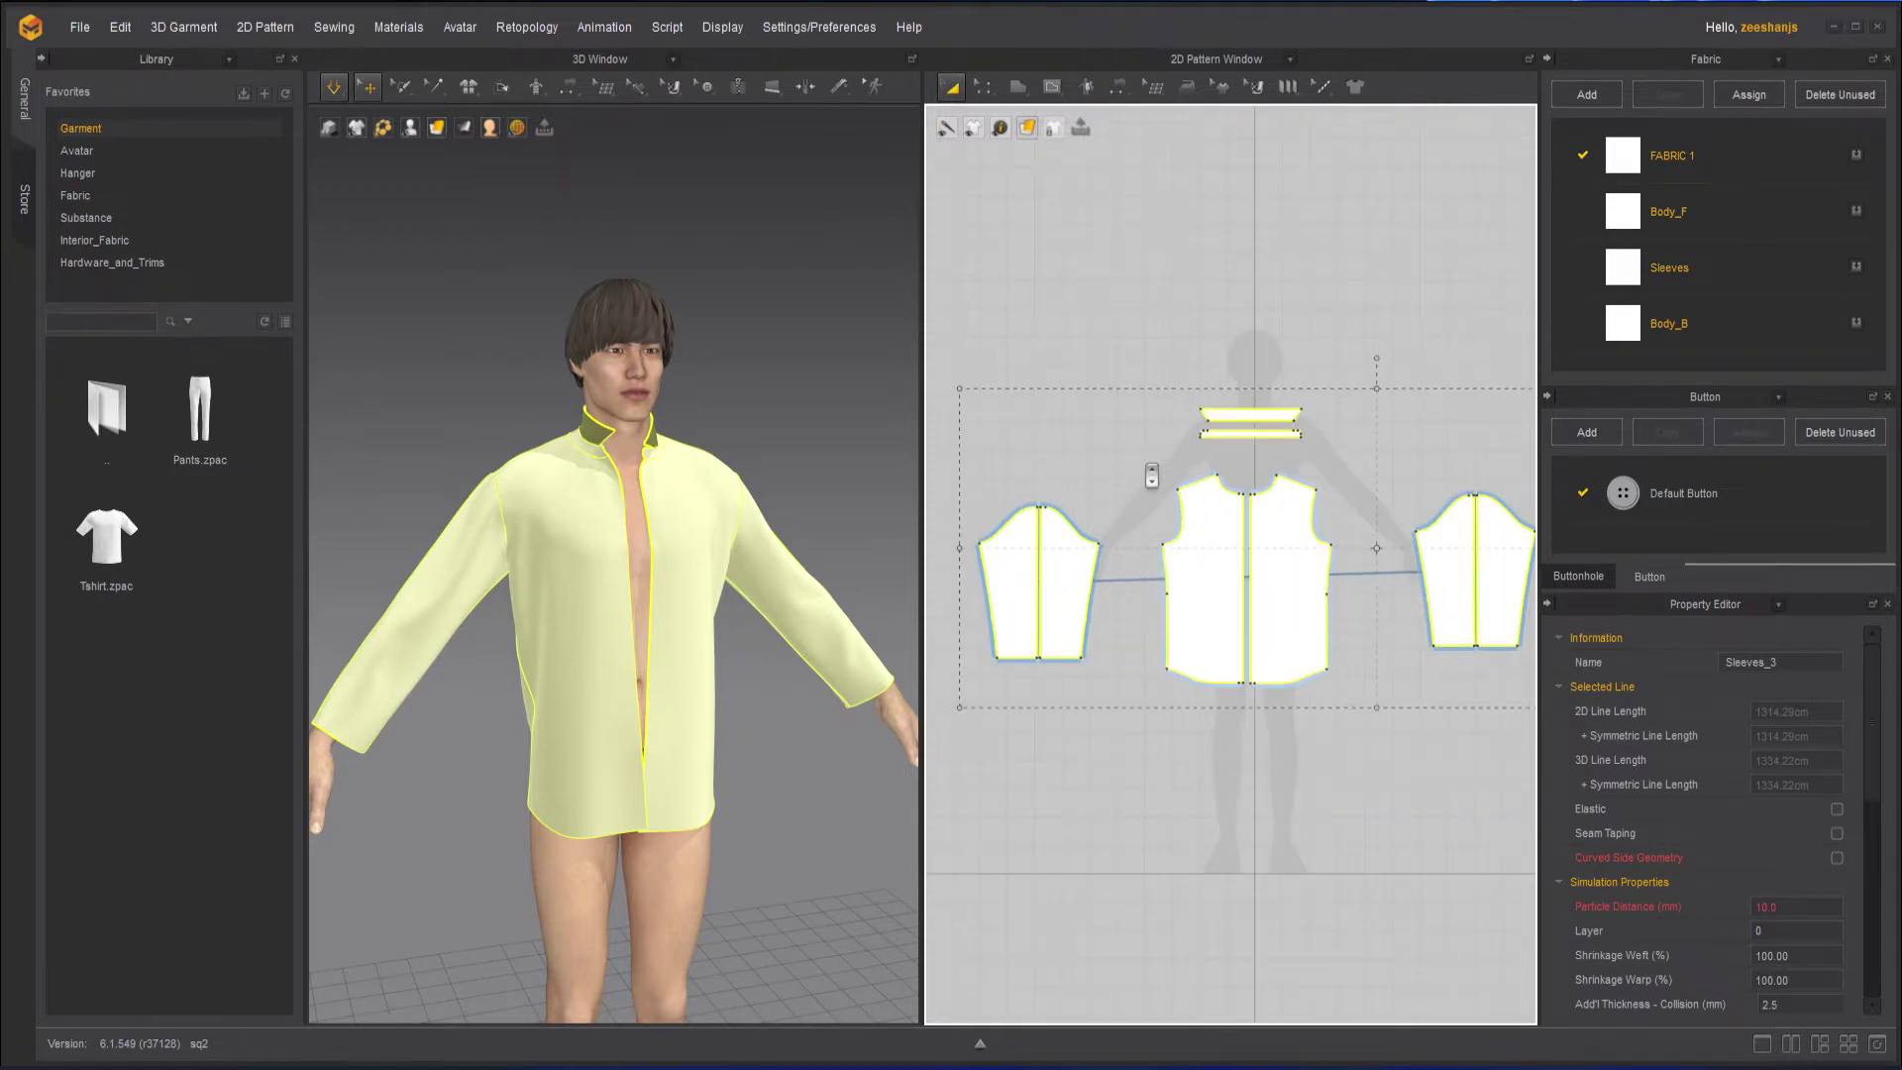
key("shift+q")
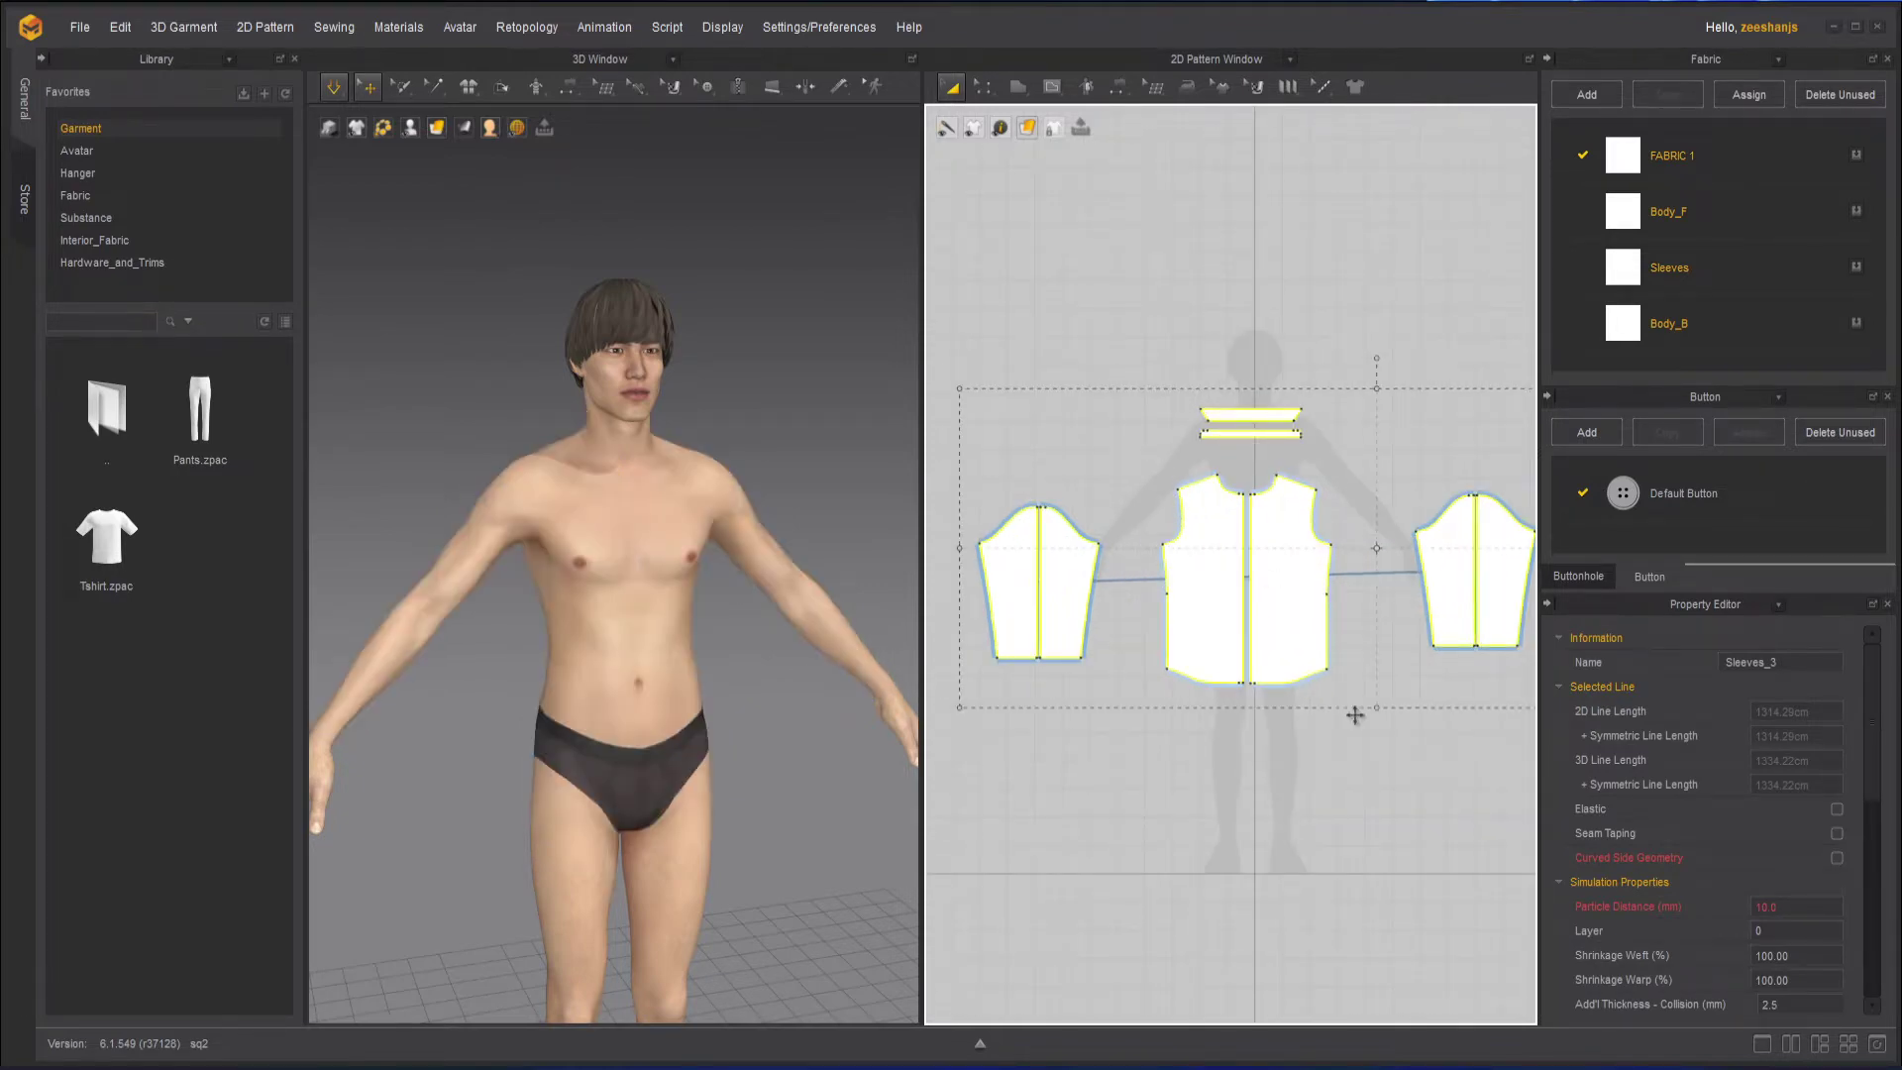
Reactivate Basic Tape Measure (Avatar) and examine the measurement lines on the bare avatar's torso and legs.
scroll(792, 499, "up", 1)
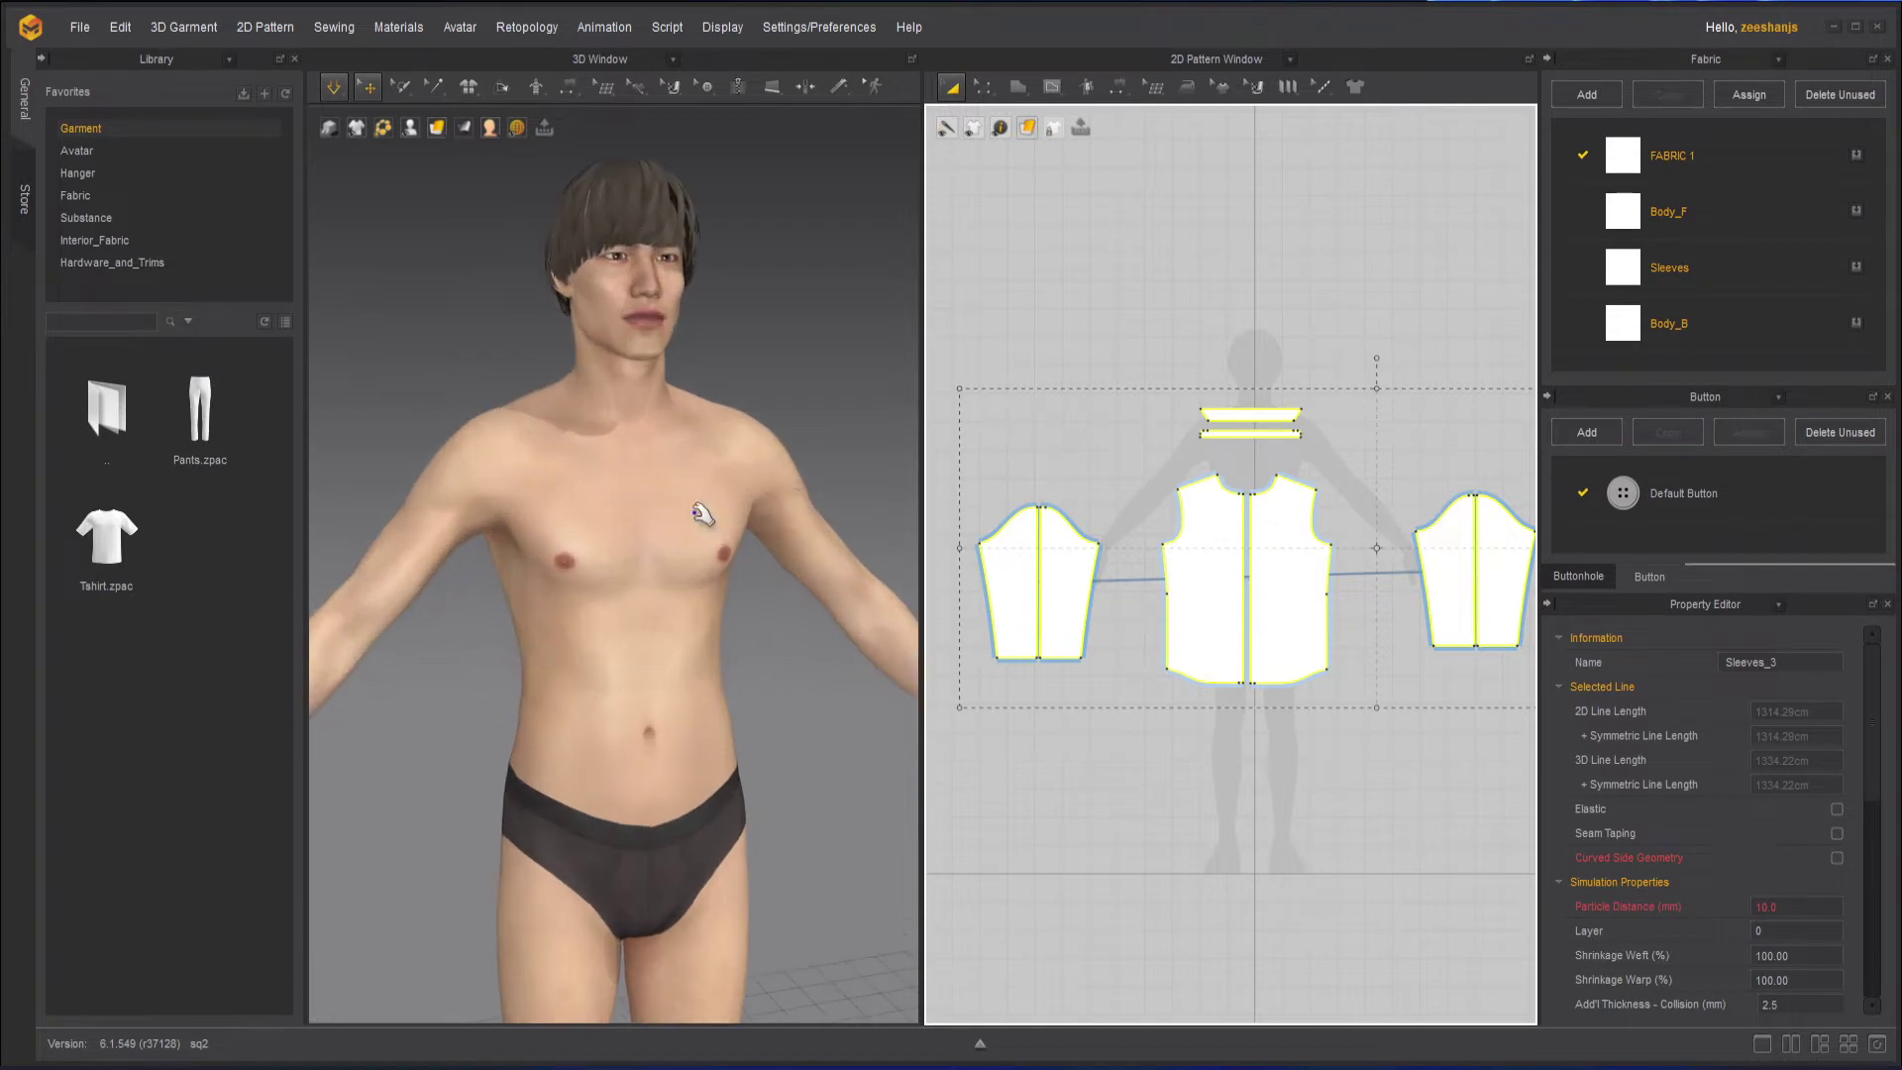
scroll(659, 535, "up", 3)
middle_click_drag(729, 583, 619, 657)
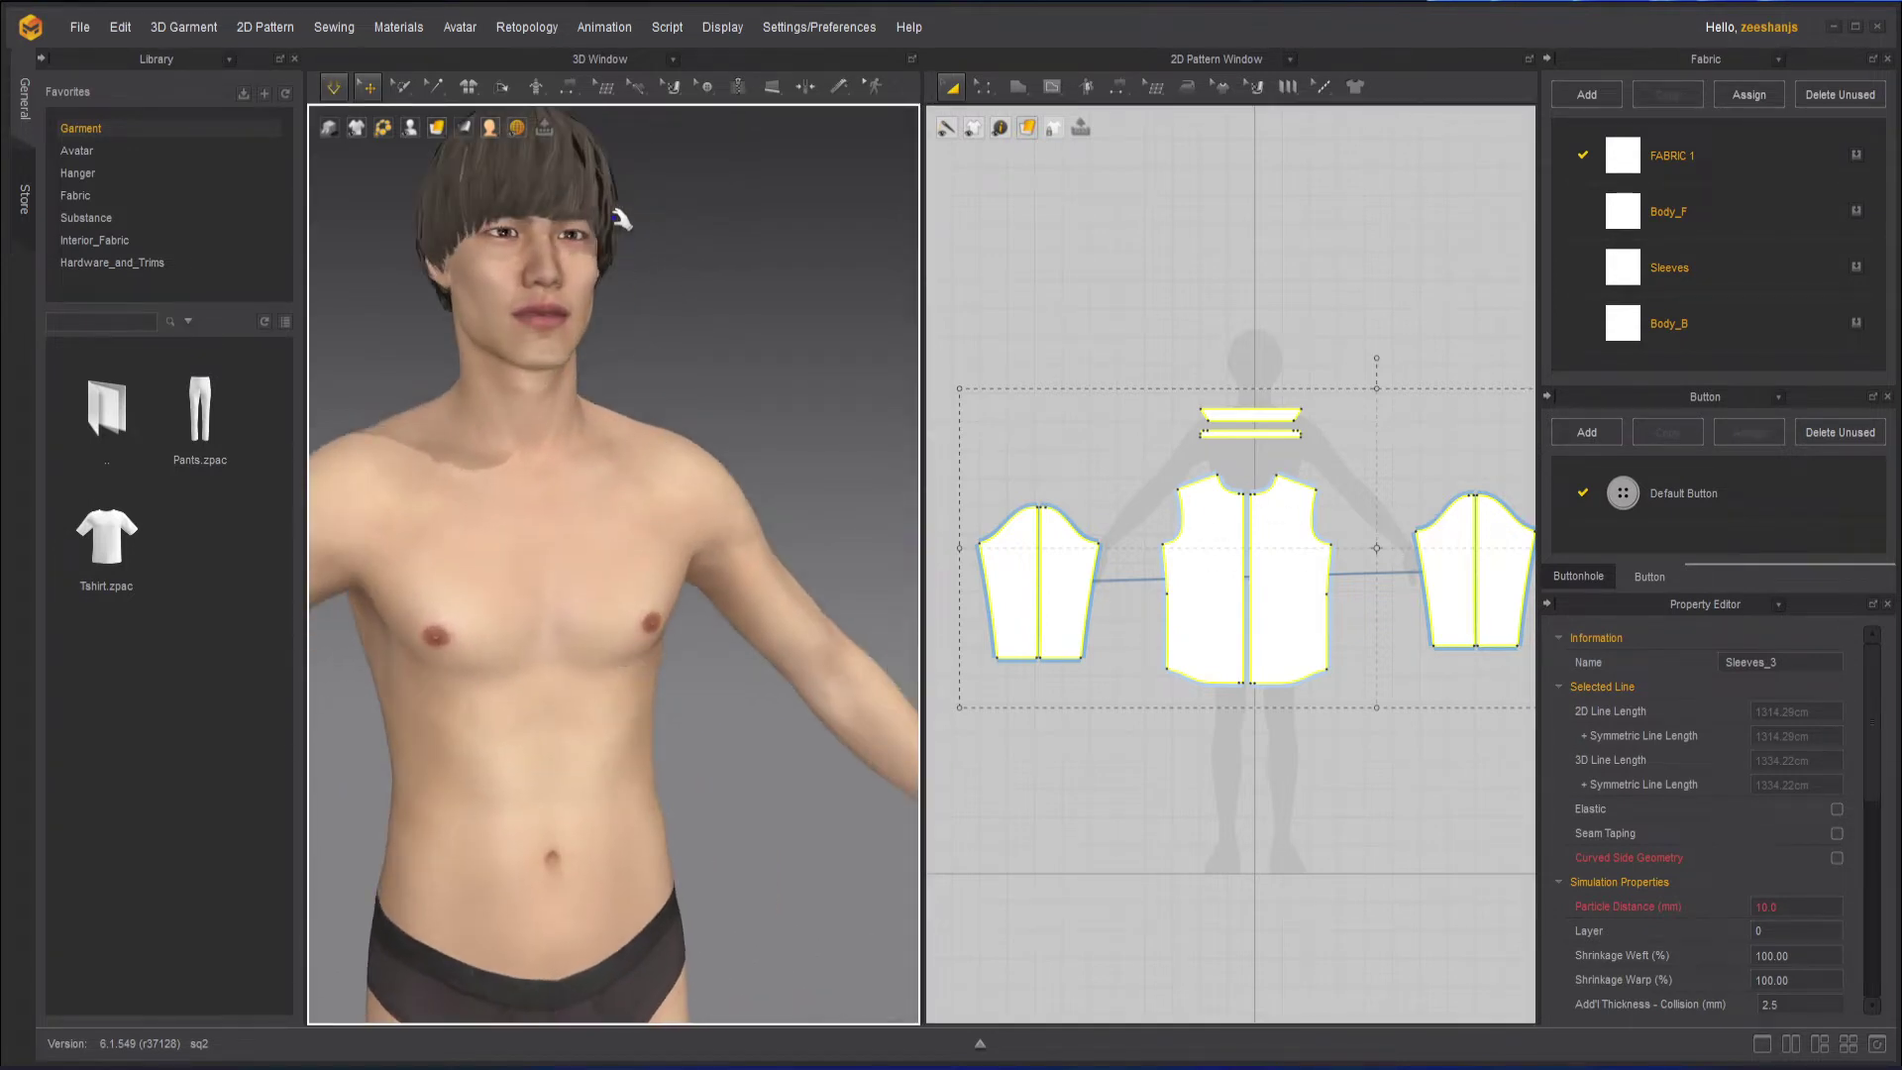
left_click(839, 87)
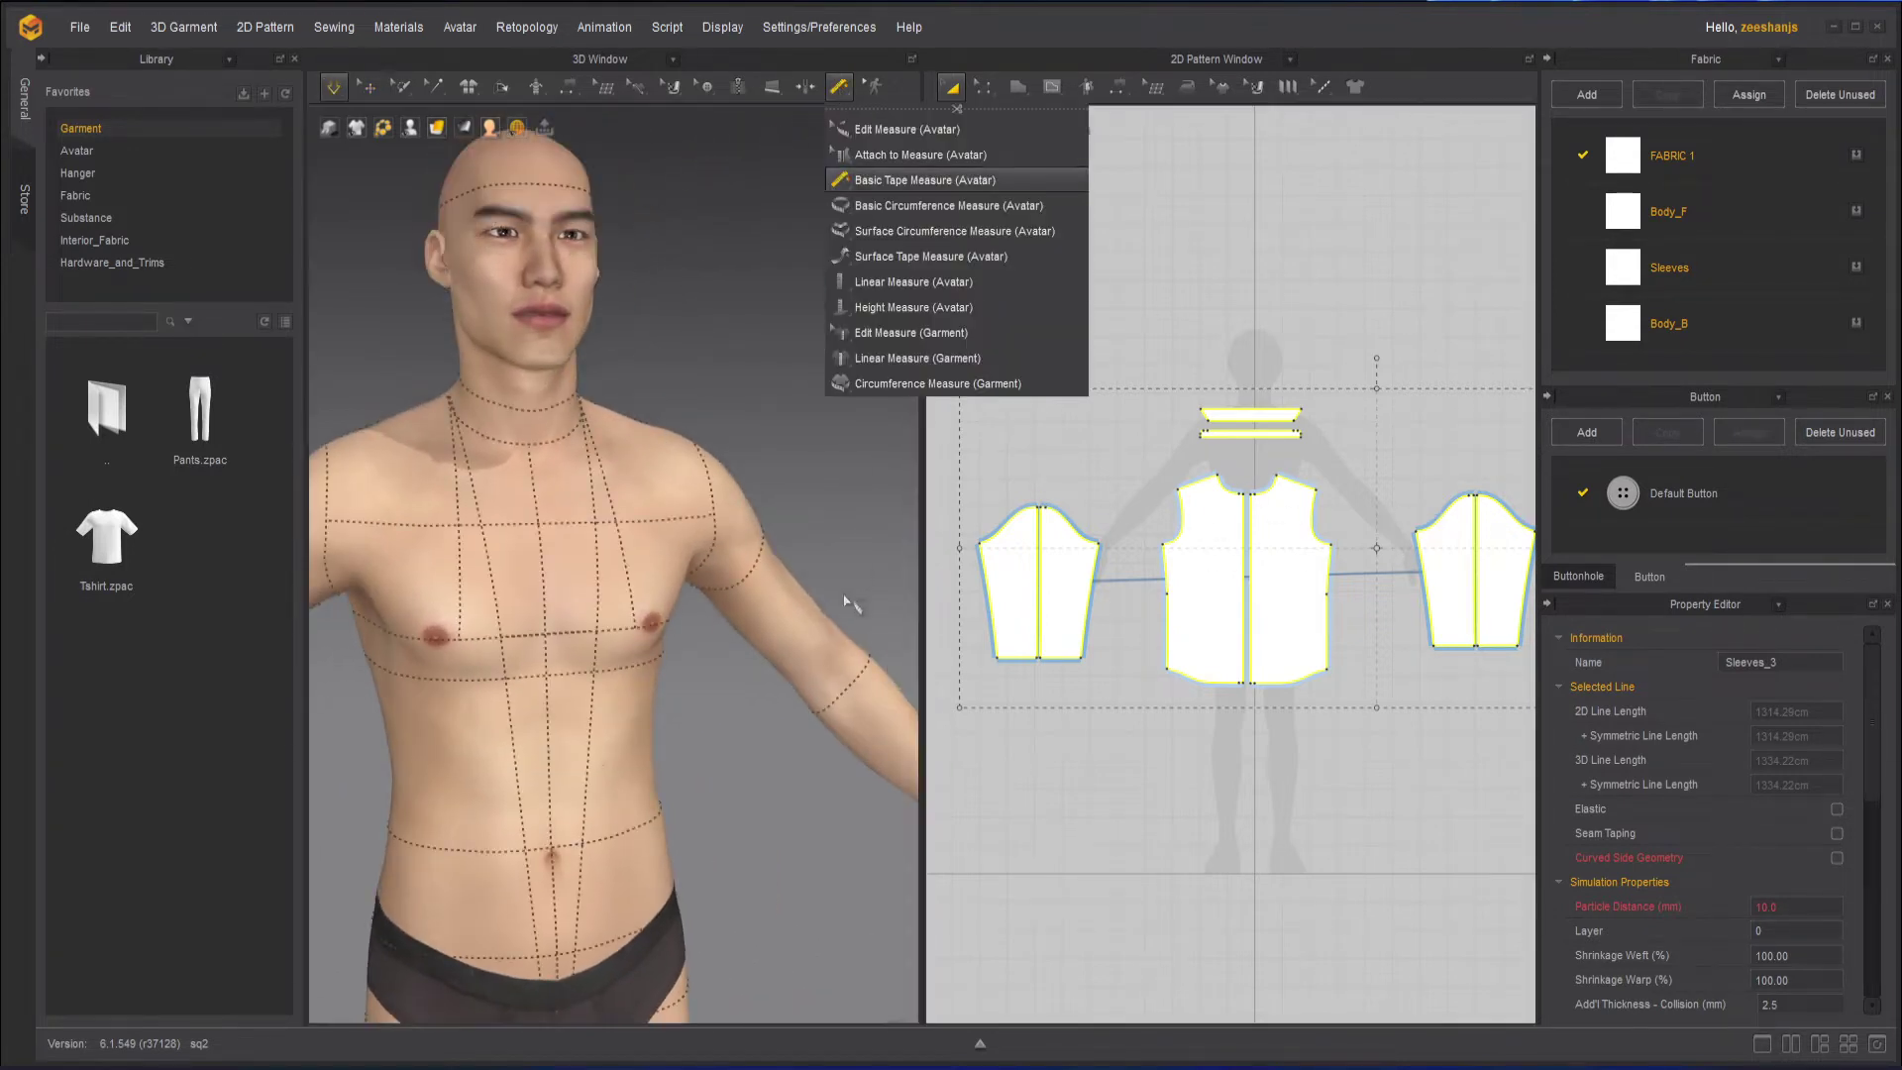
middle_click_drag(699, 713, 708, 425)
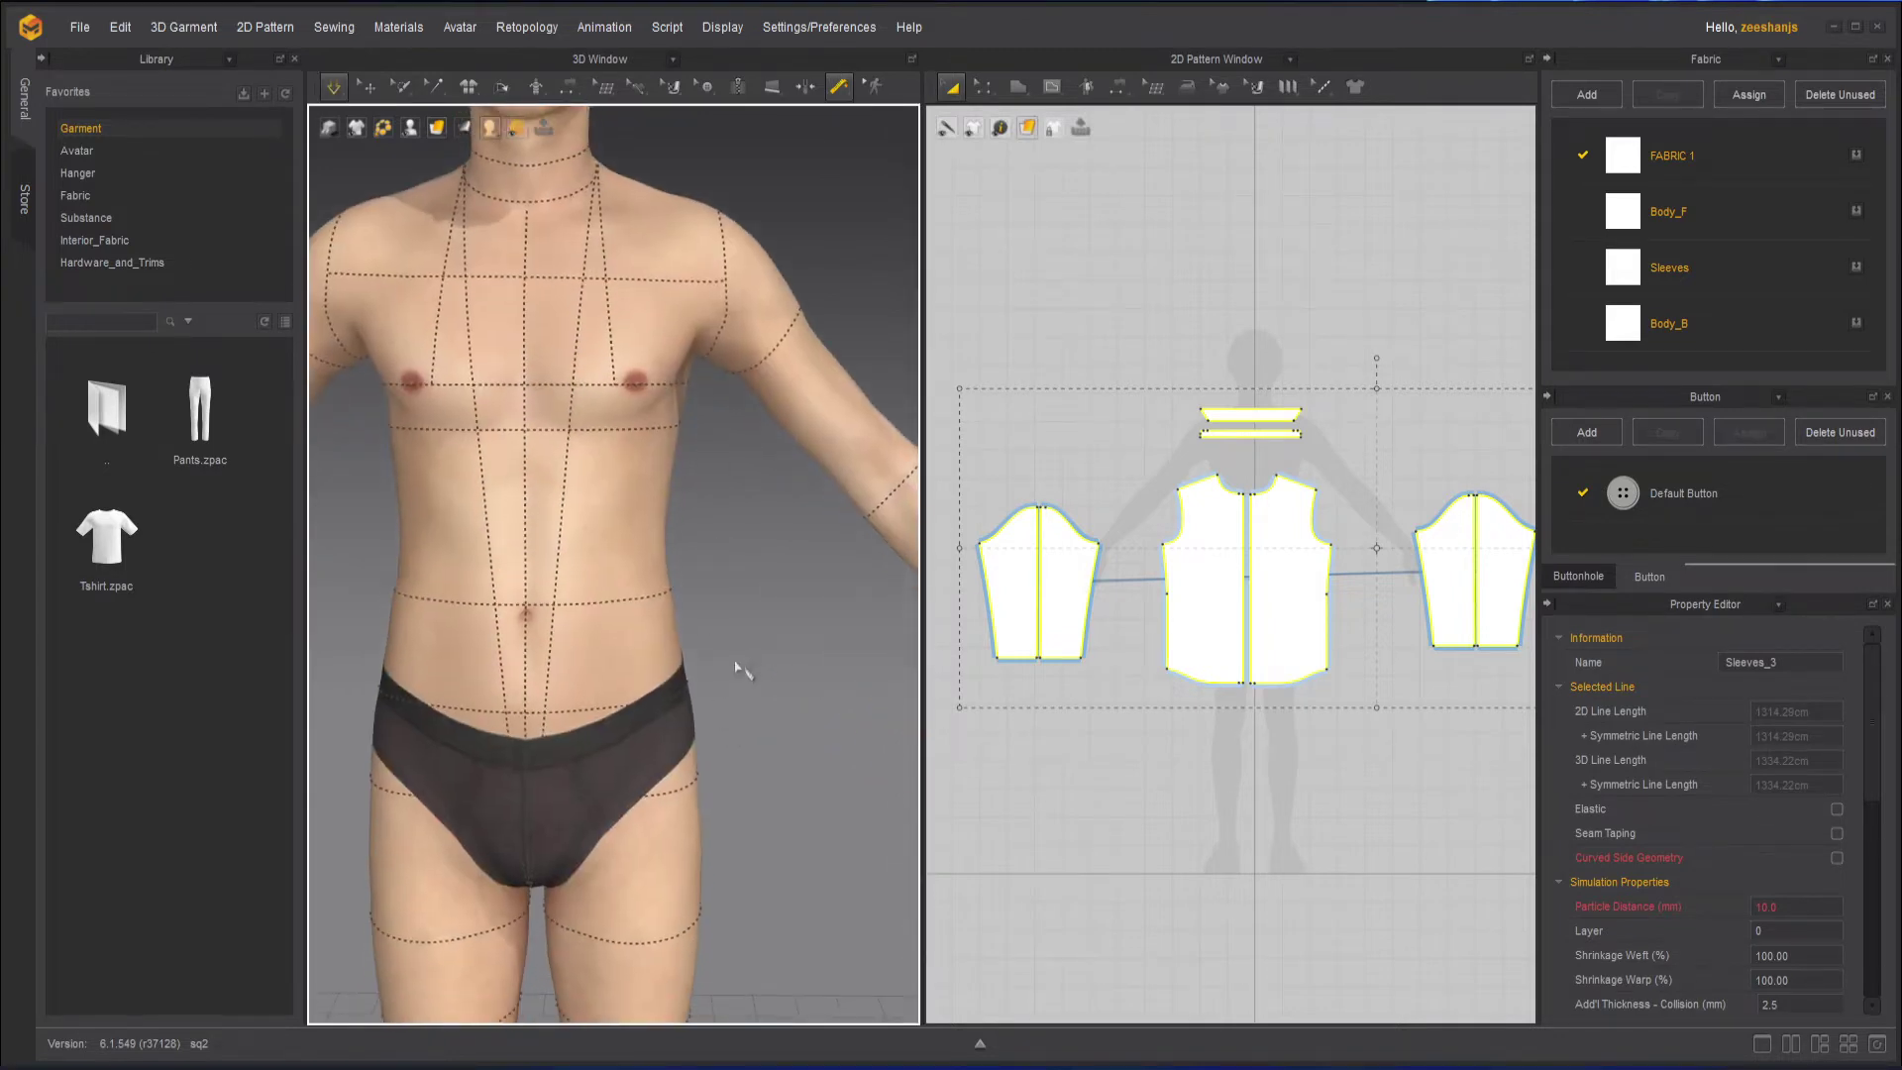
middle_click_drag(773, 686, 770, 410)
mouse_move(758, 523)
right_mouse_down()
mouse_move(673, 510)
mouse_move(802, 532)
mouse_move(782, 528)
right_mouse_up()
middle_click_drag(758, 441, 800, 799)
key("q")
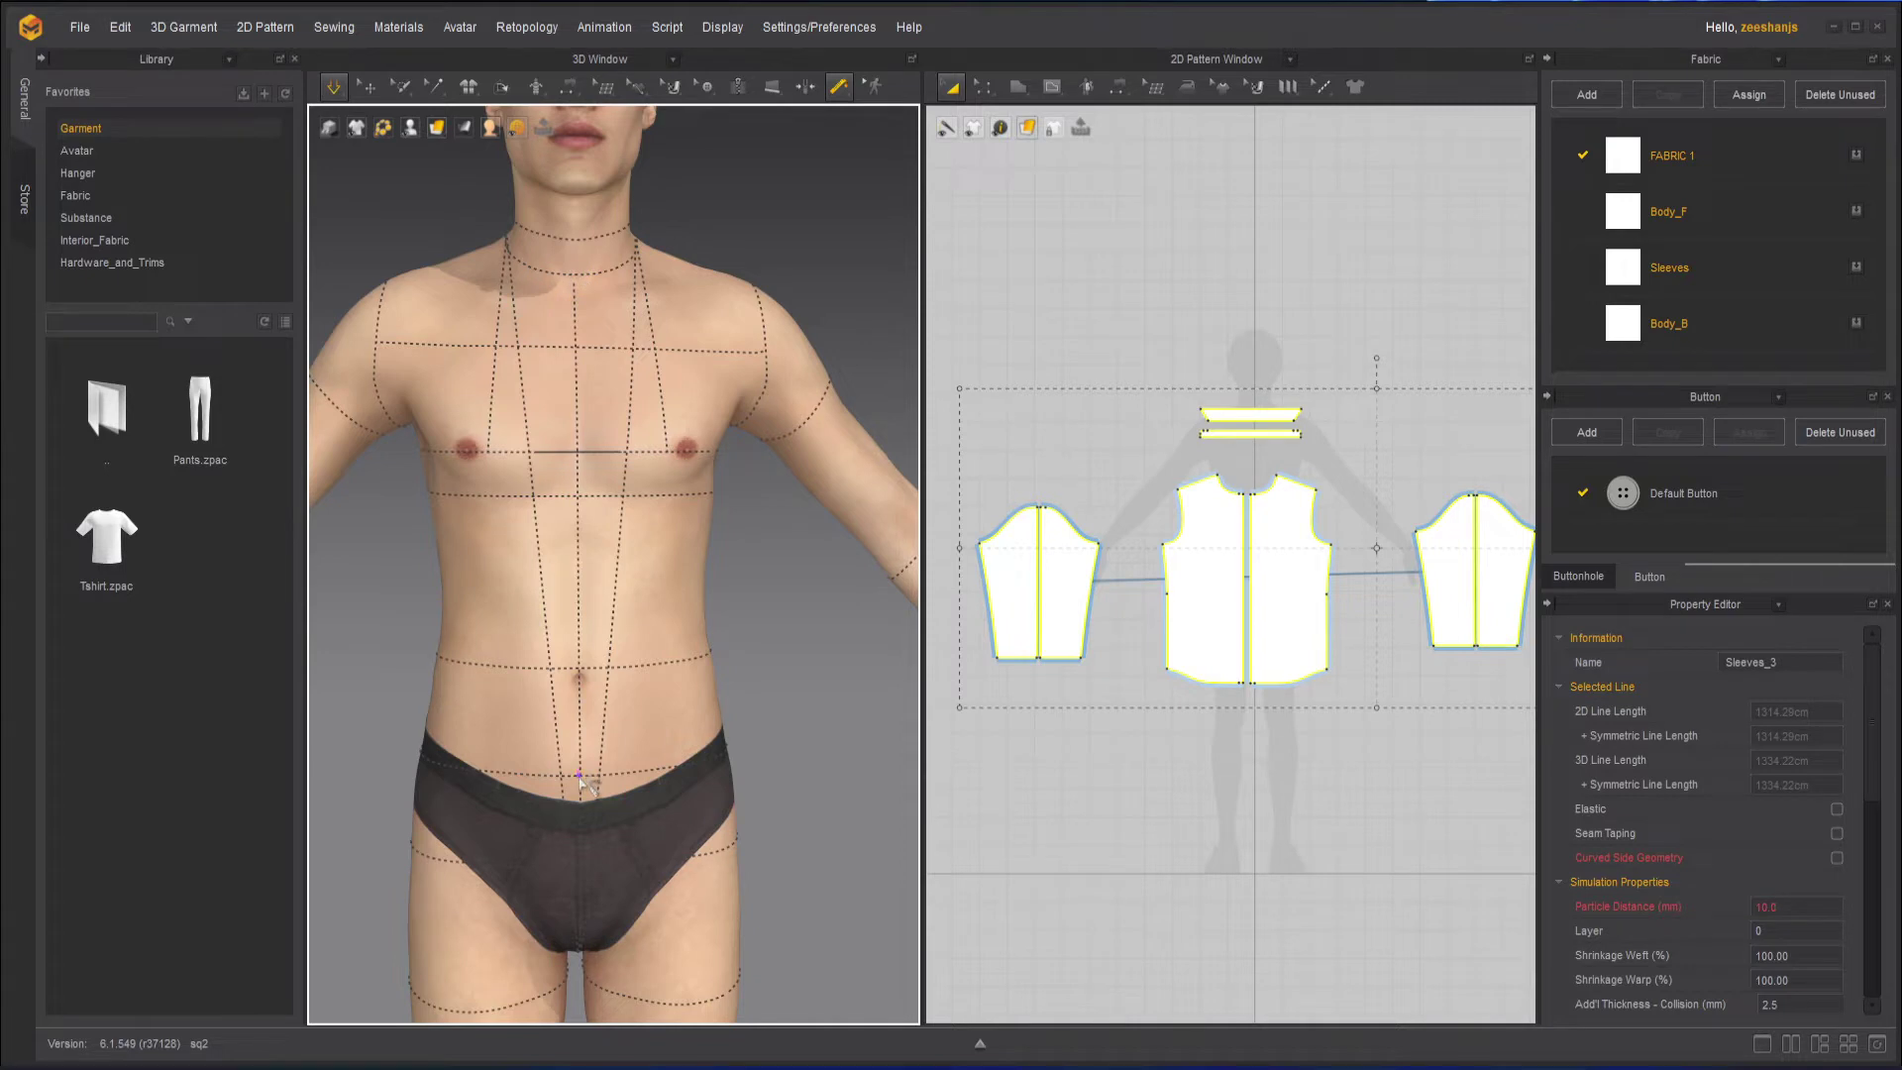
Tape-measure the avatar's centre front from the base of the neck to just above the briefs' waistband.
left_click(575, 281)
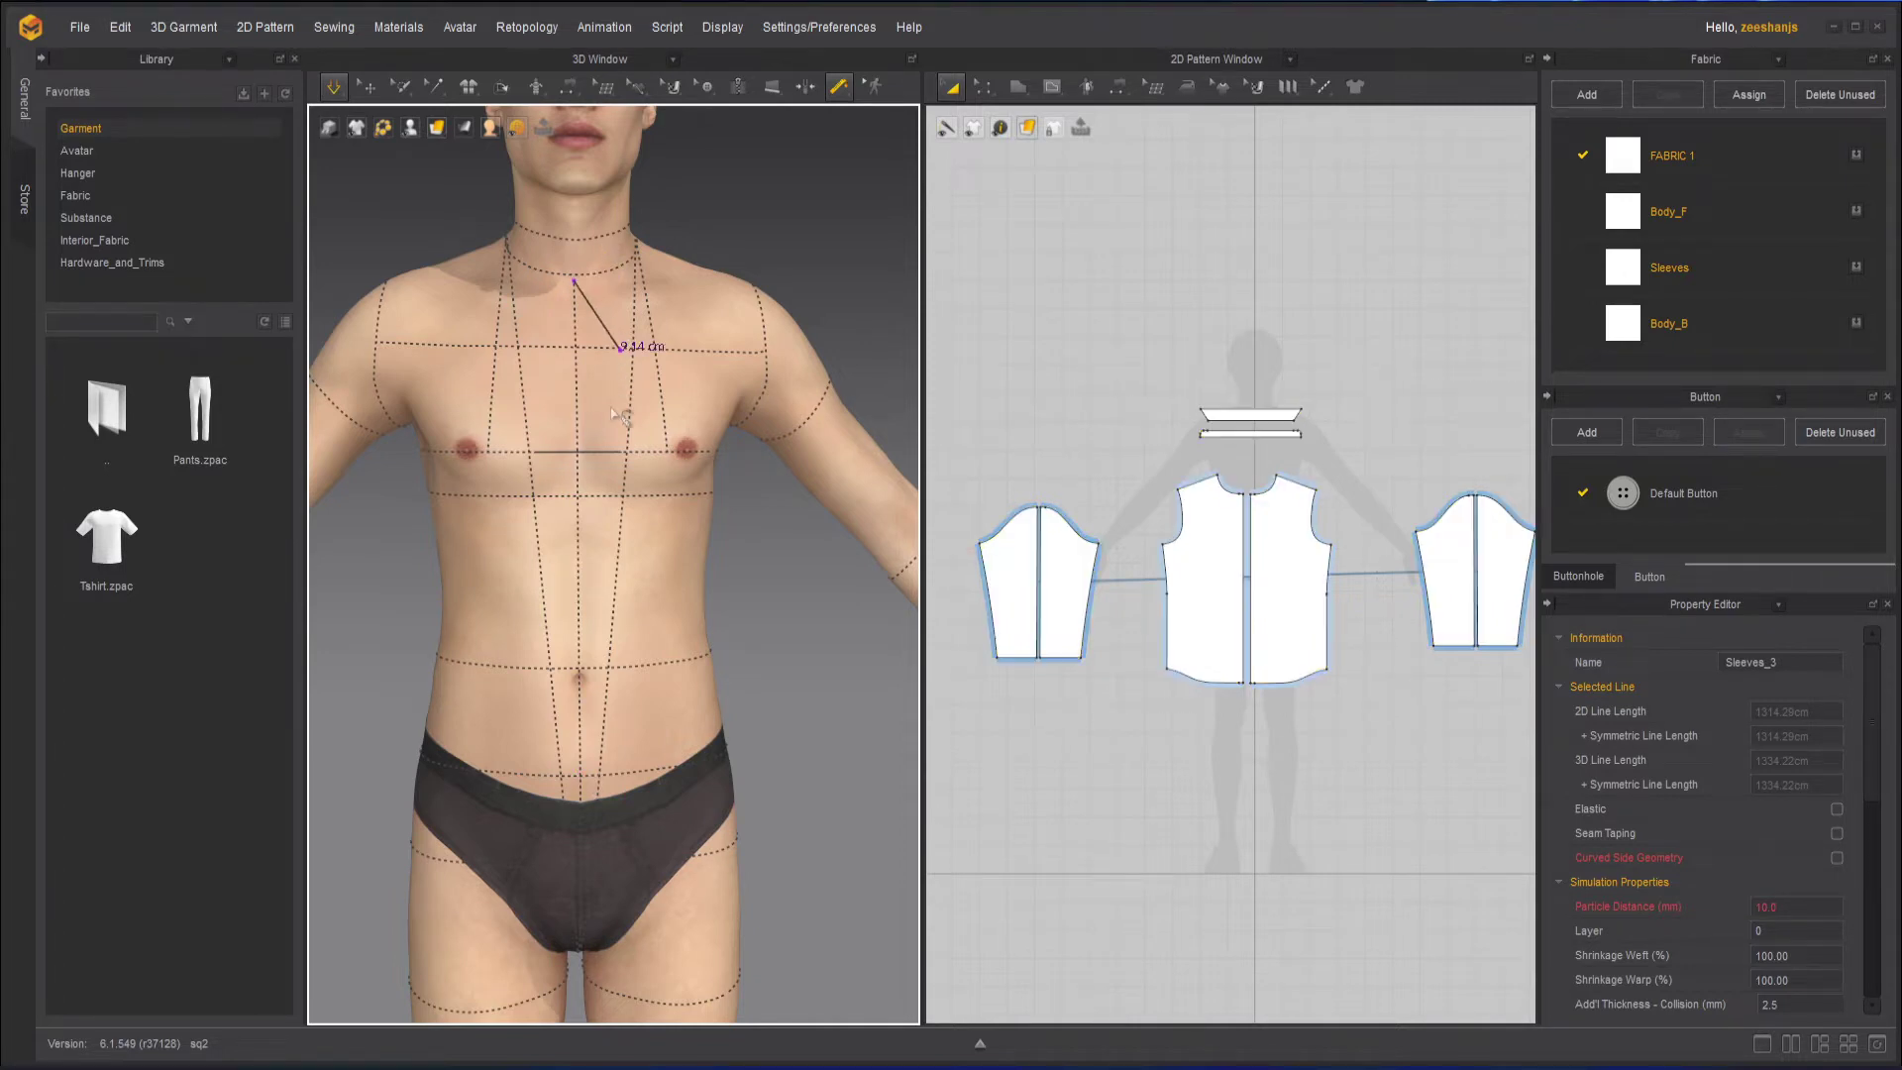
right_click_drag(604, 713, 634, 694)
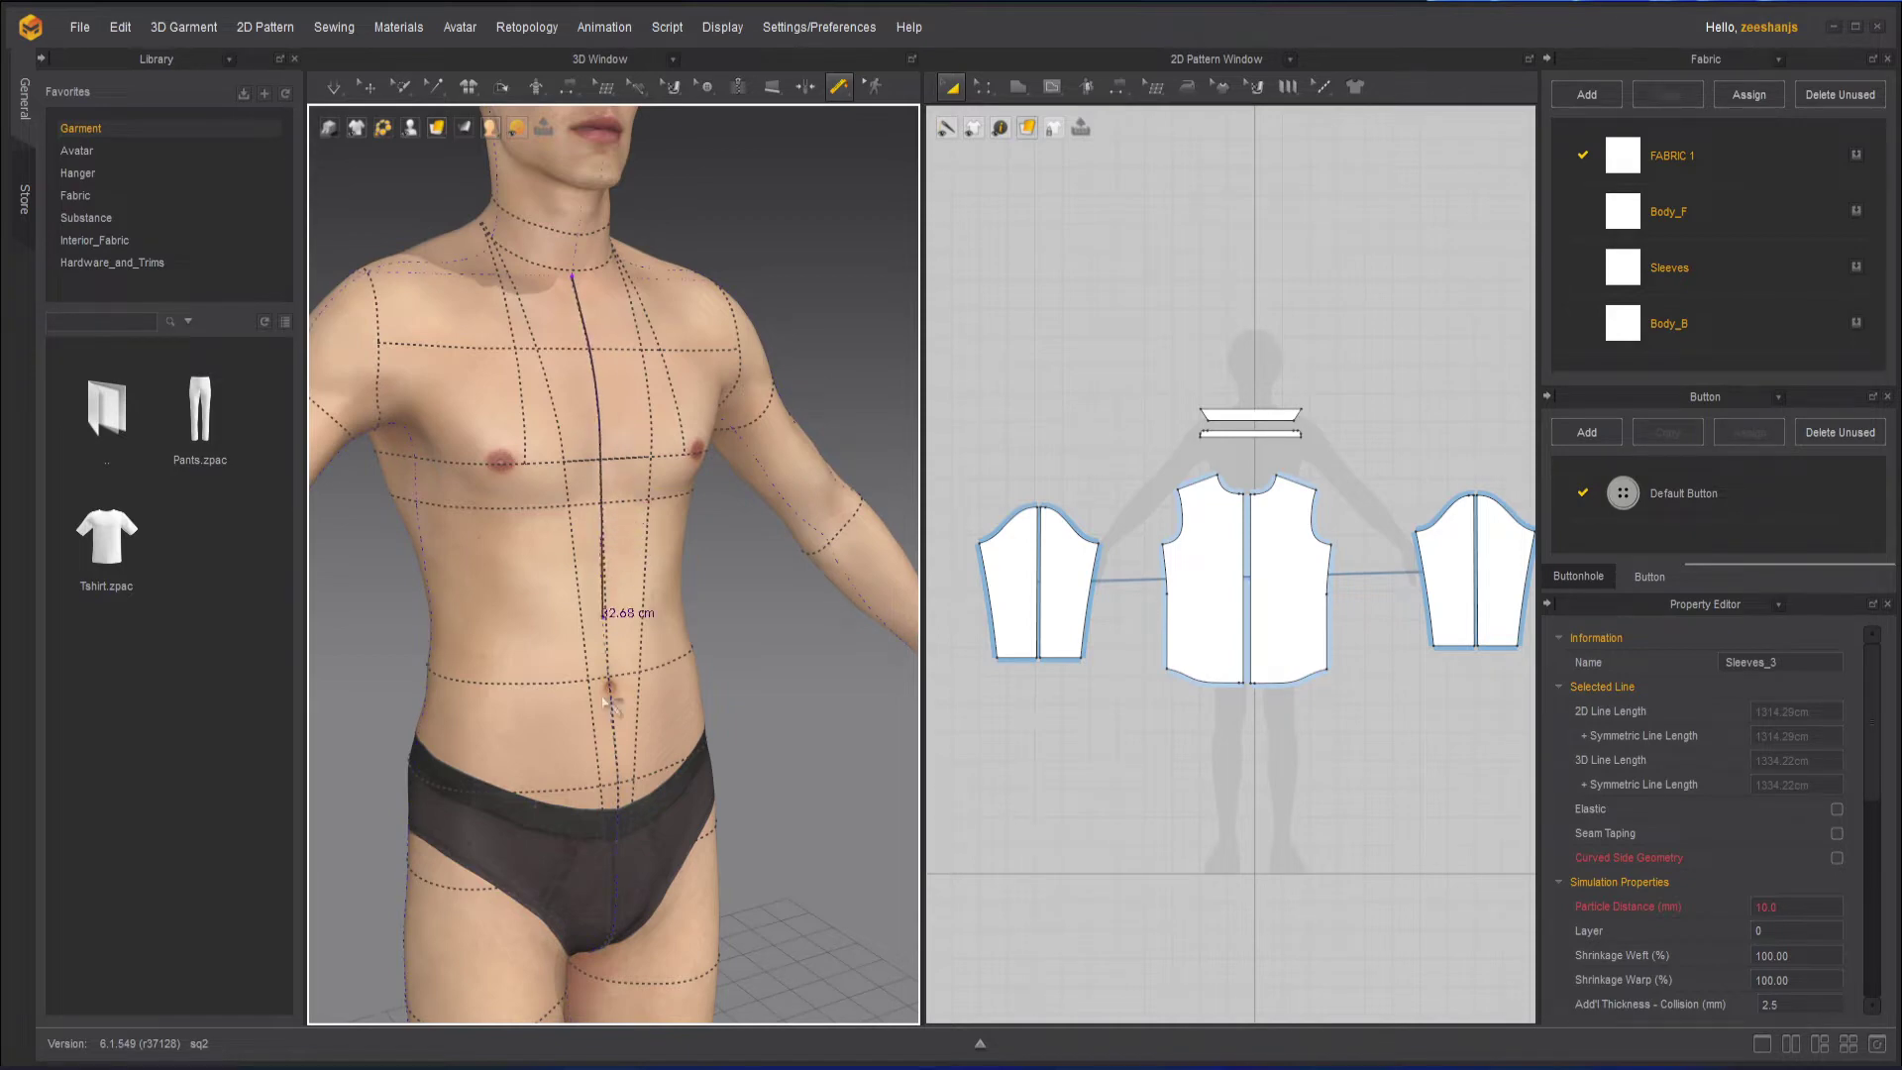
left_click(617, 782)
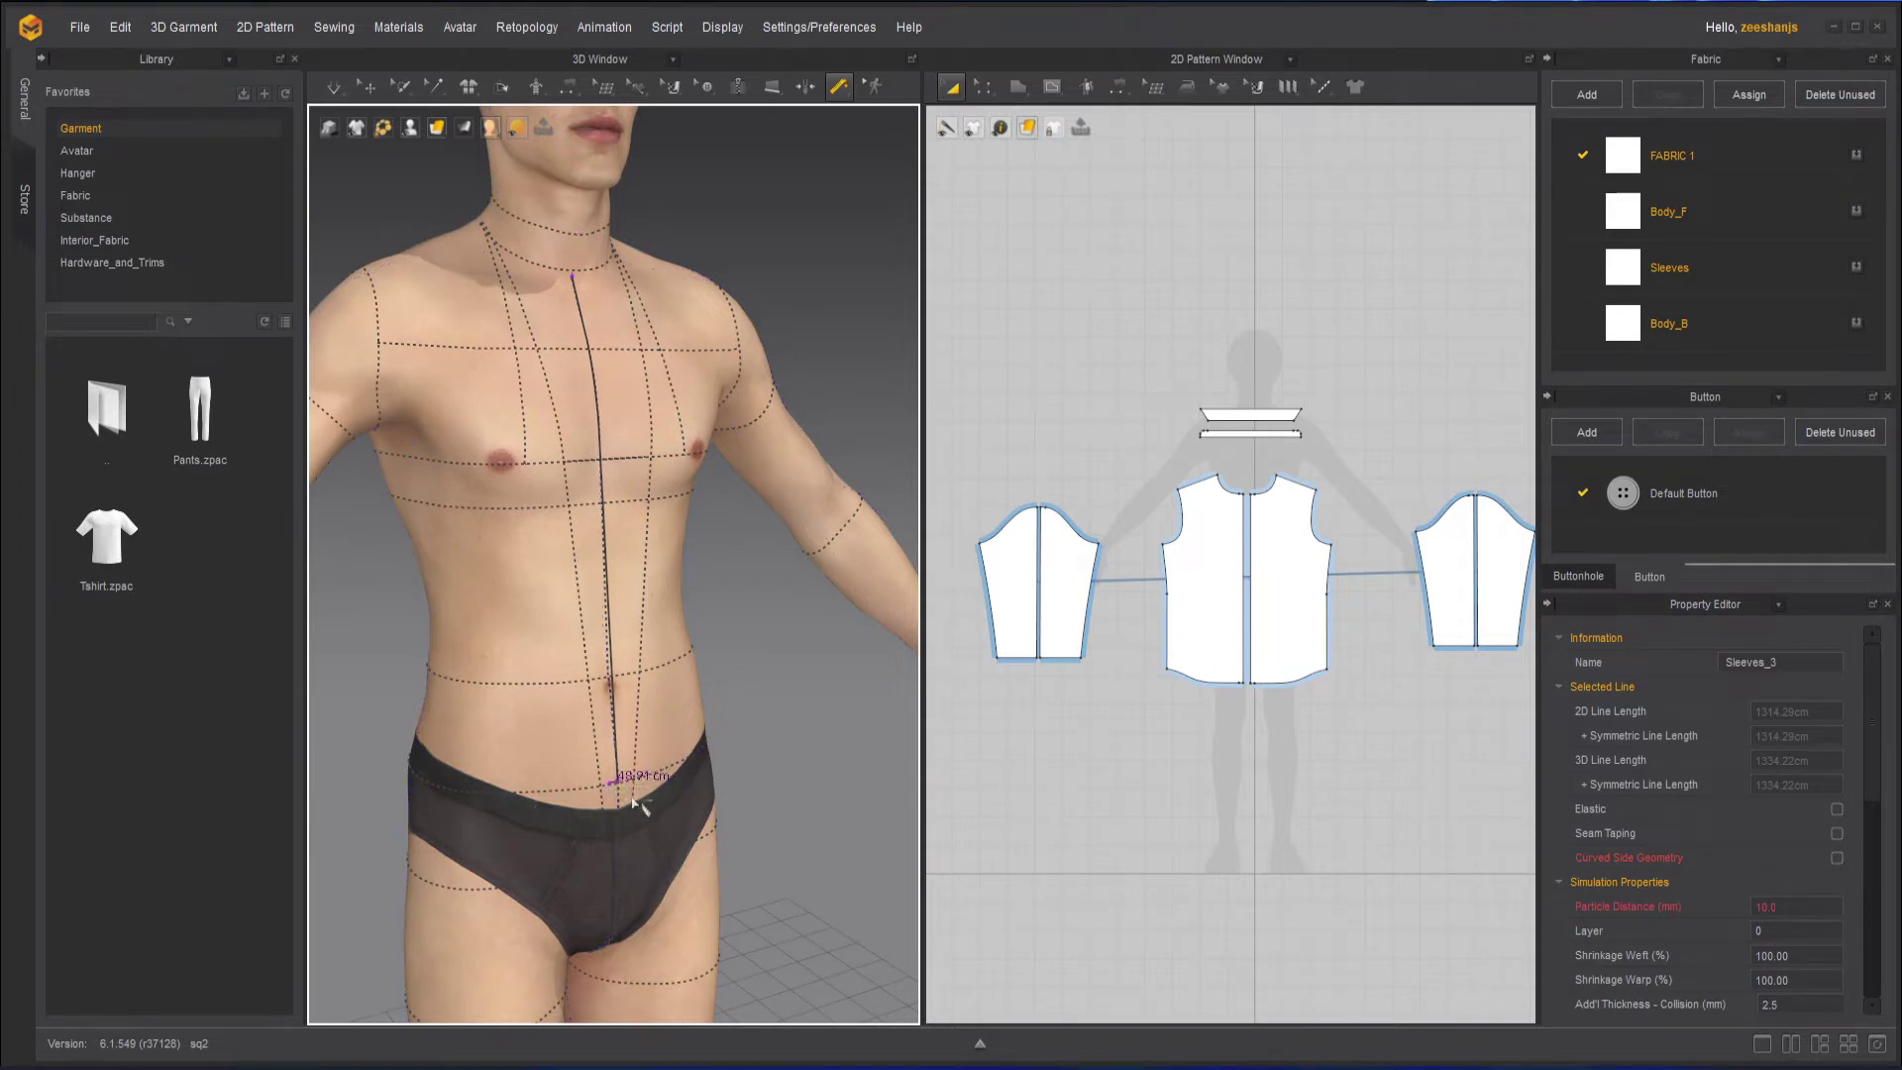
double_click(619, 783)
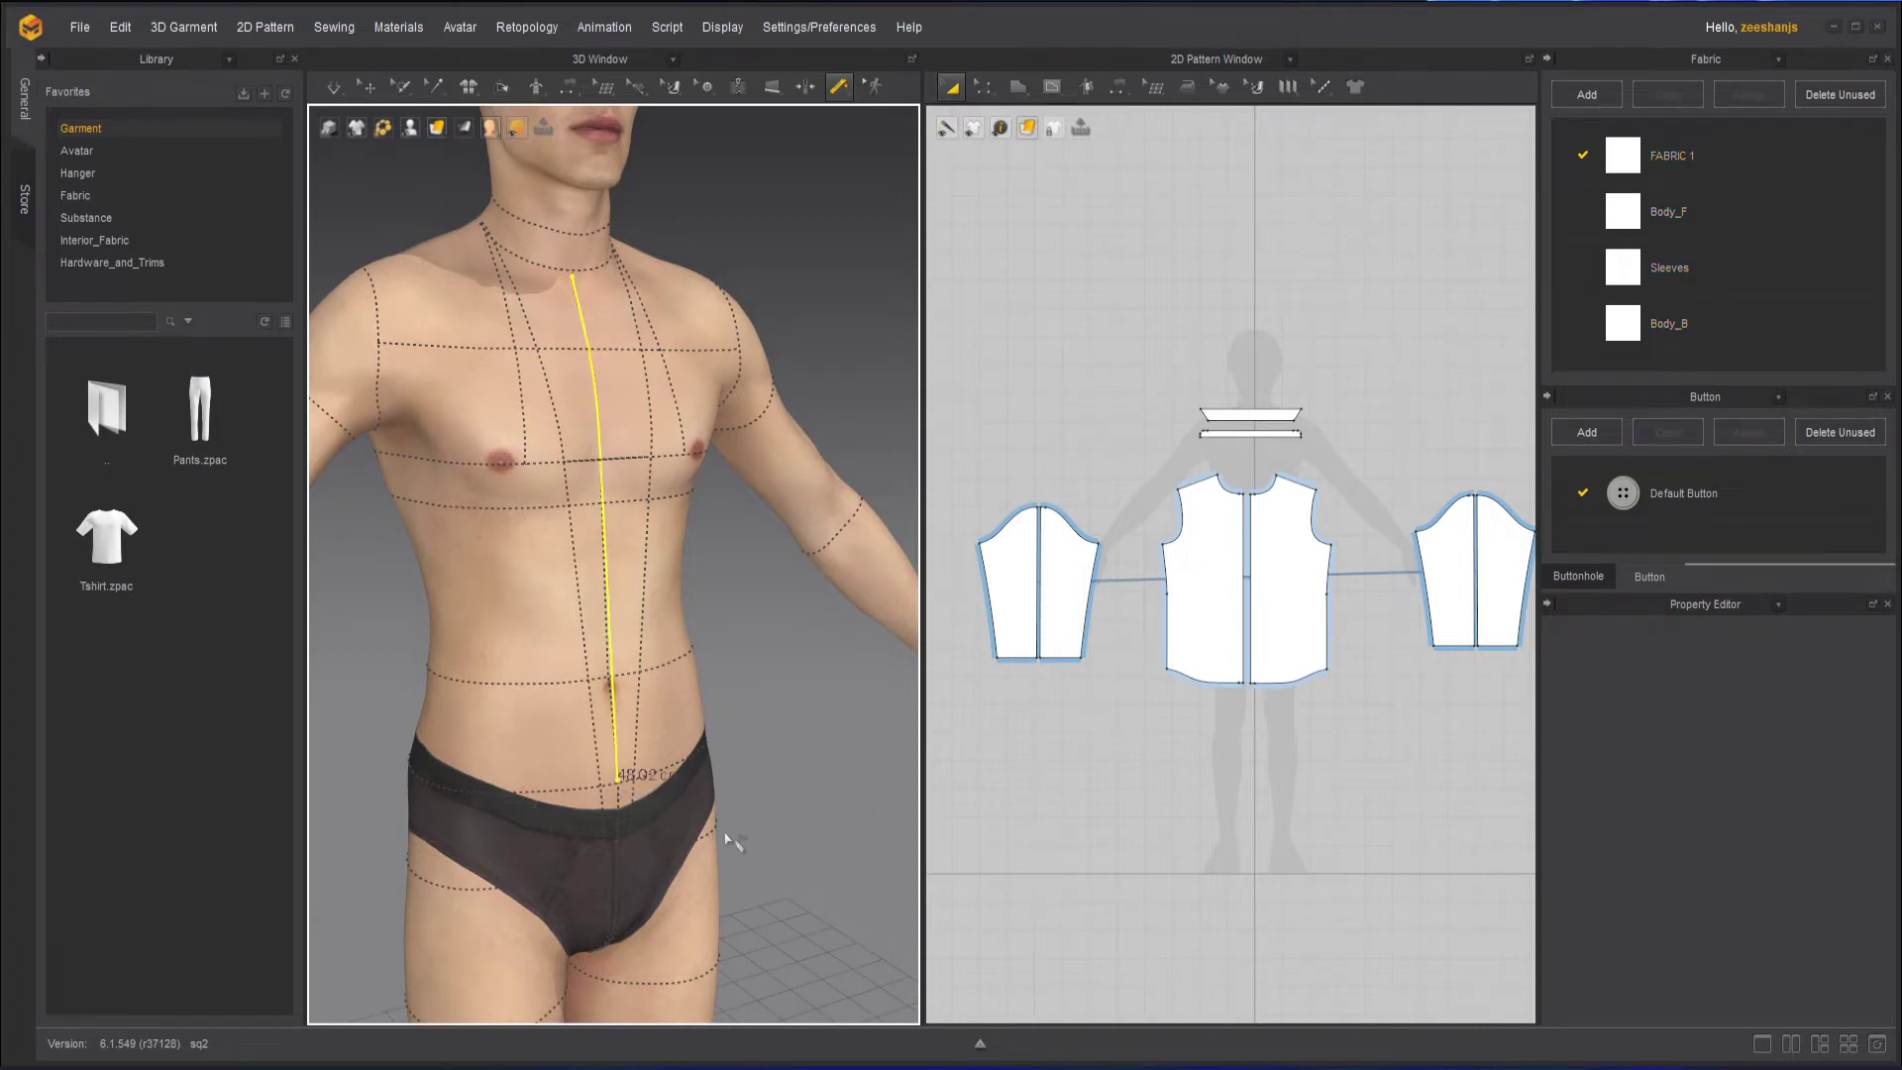
scroll(728, 840, "up", 3)
middle_click_drag(733, 840, 683, 522)
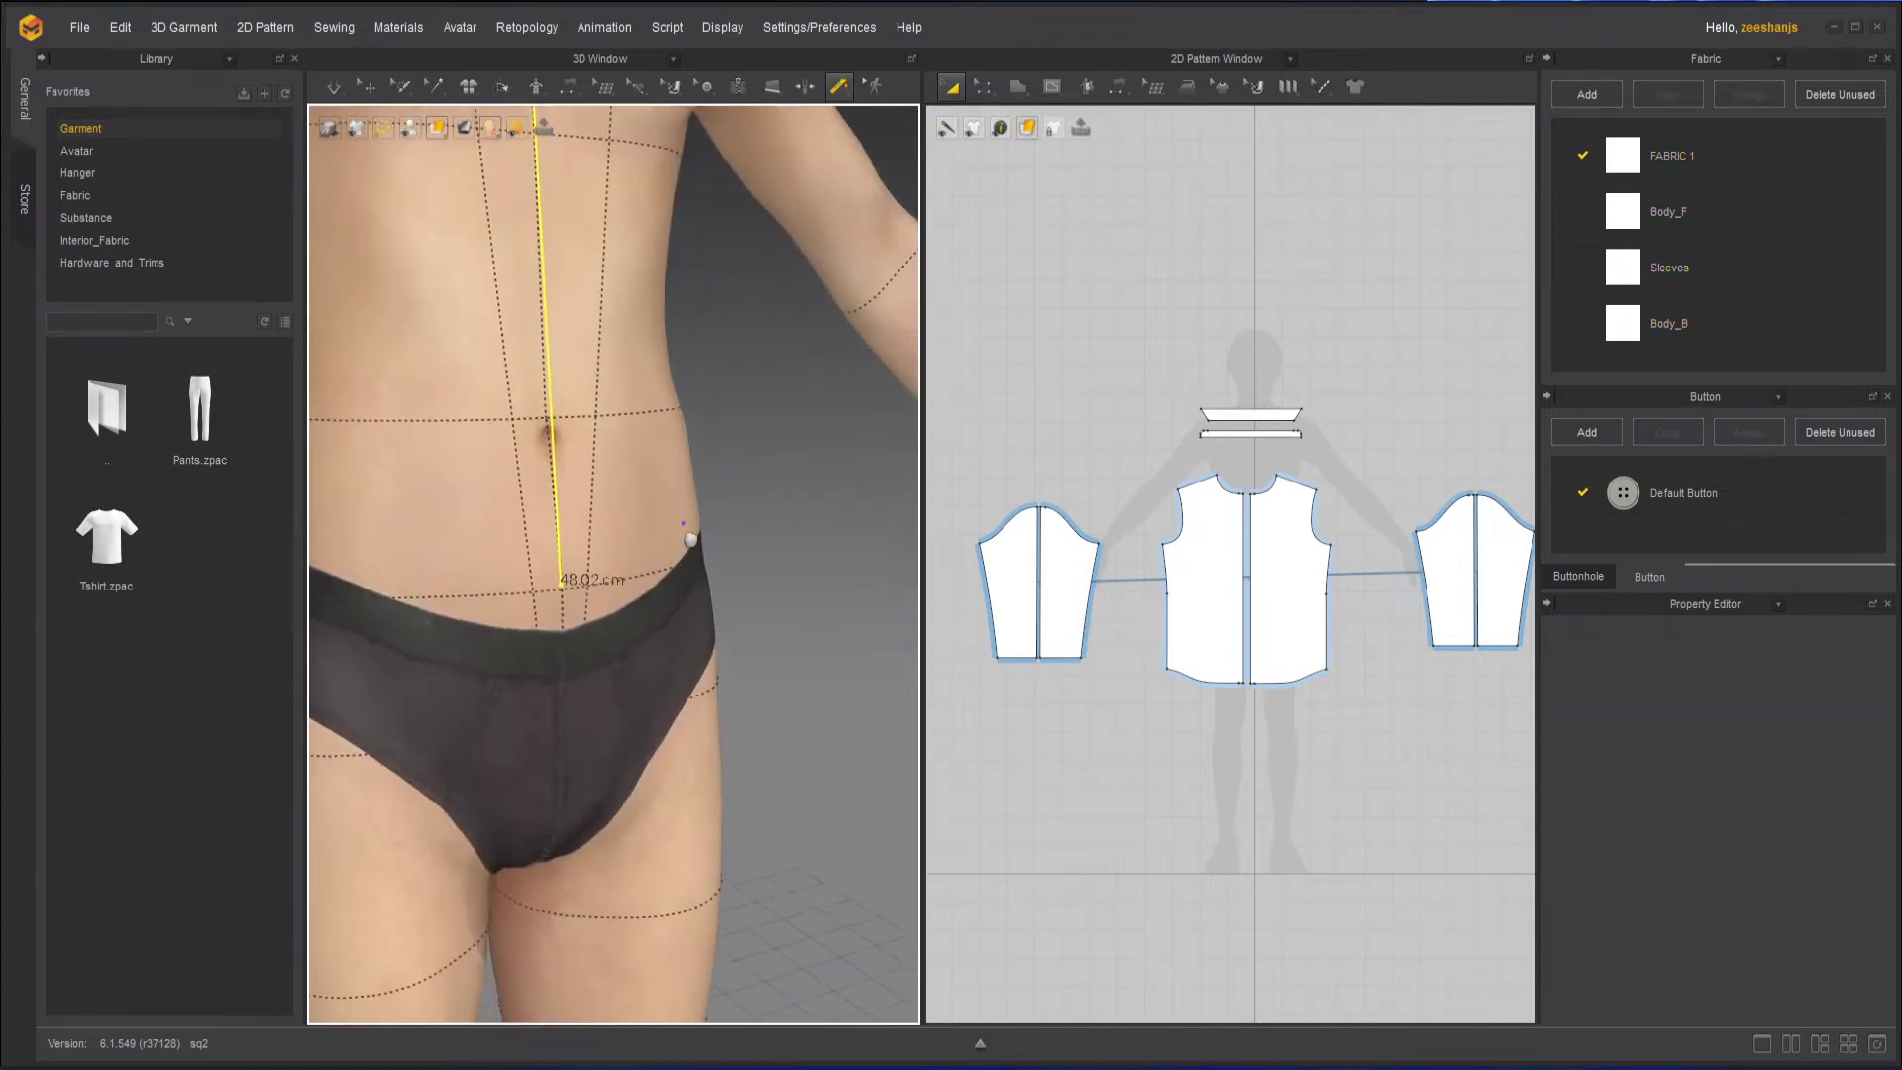
scroll(590, 618, "up", 3)
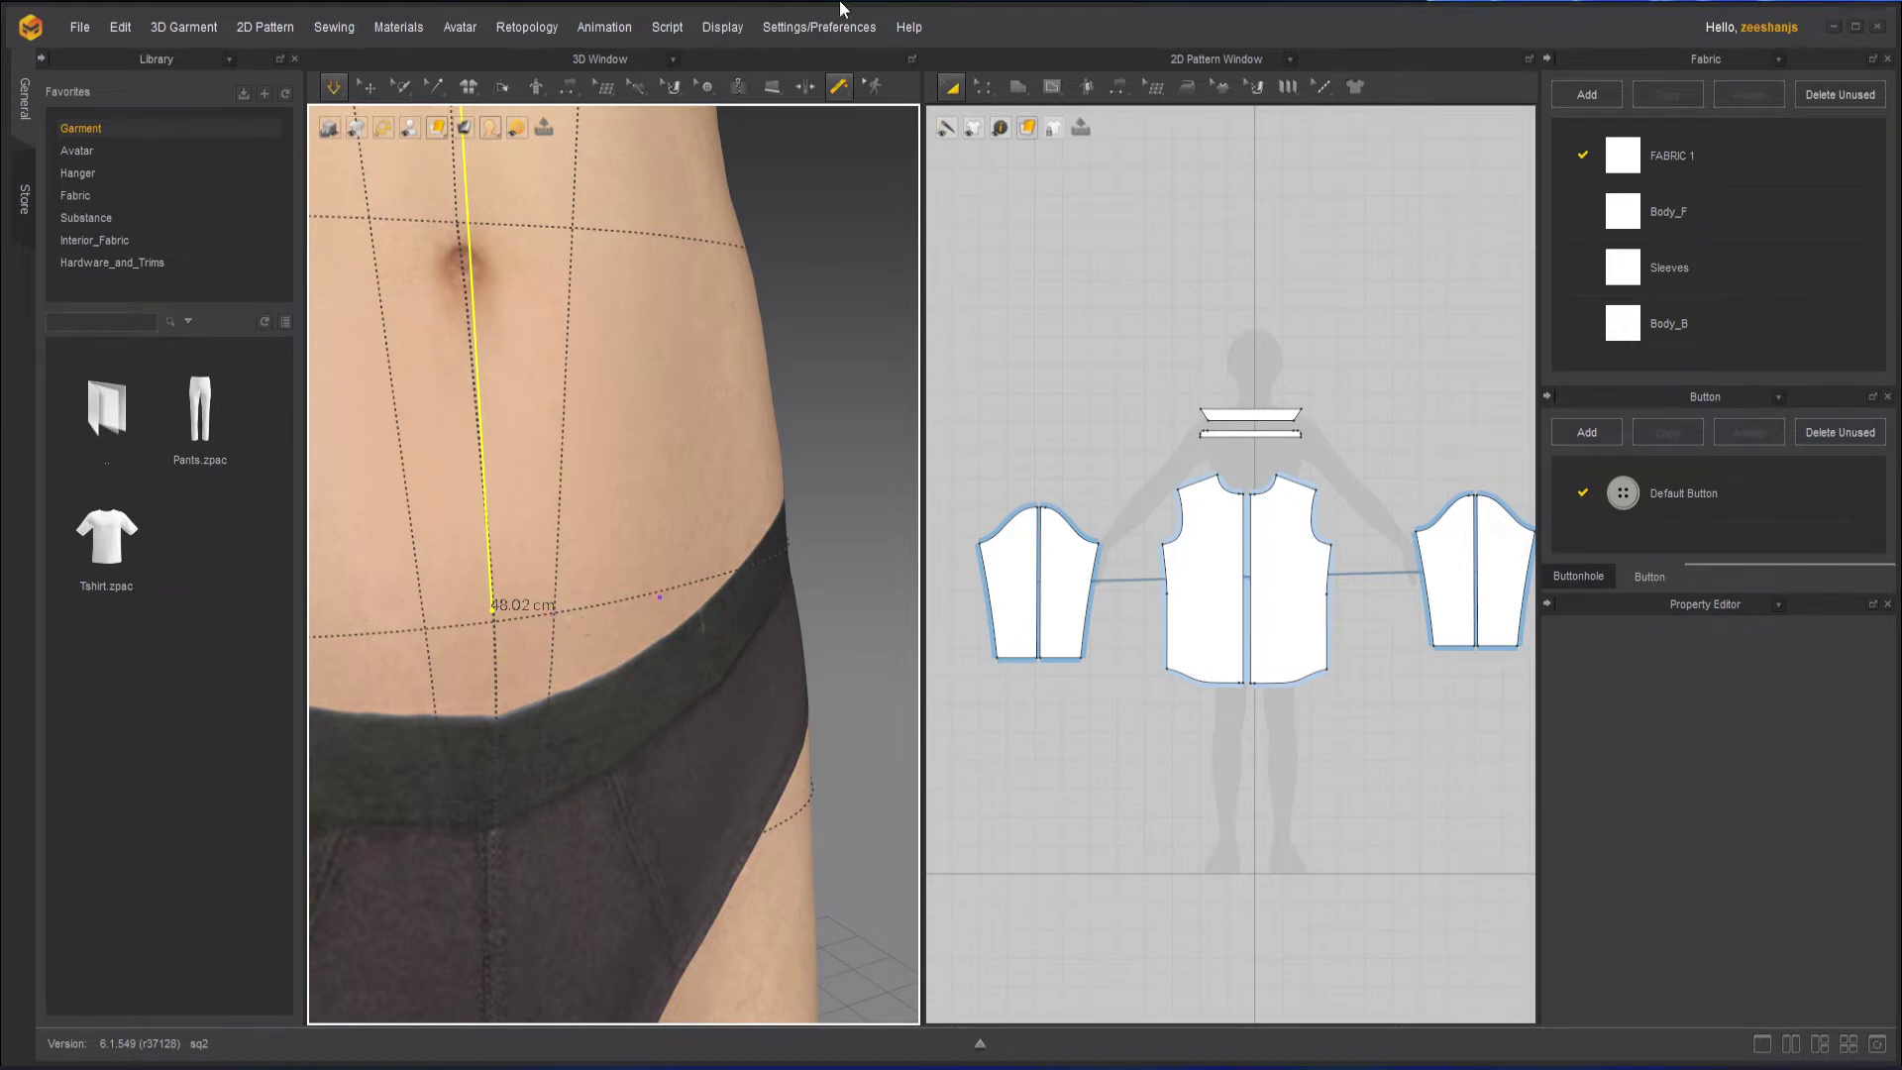
left_click(808, 30)
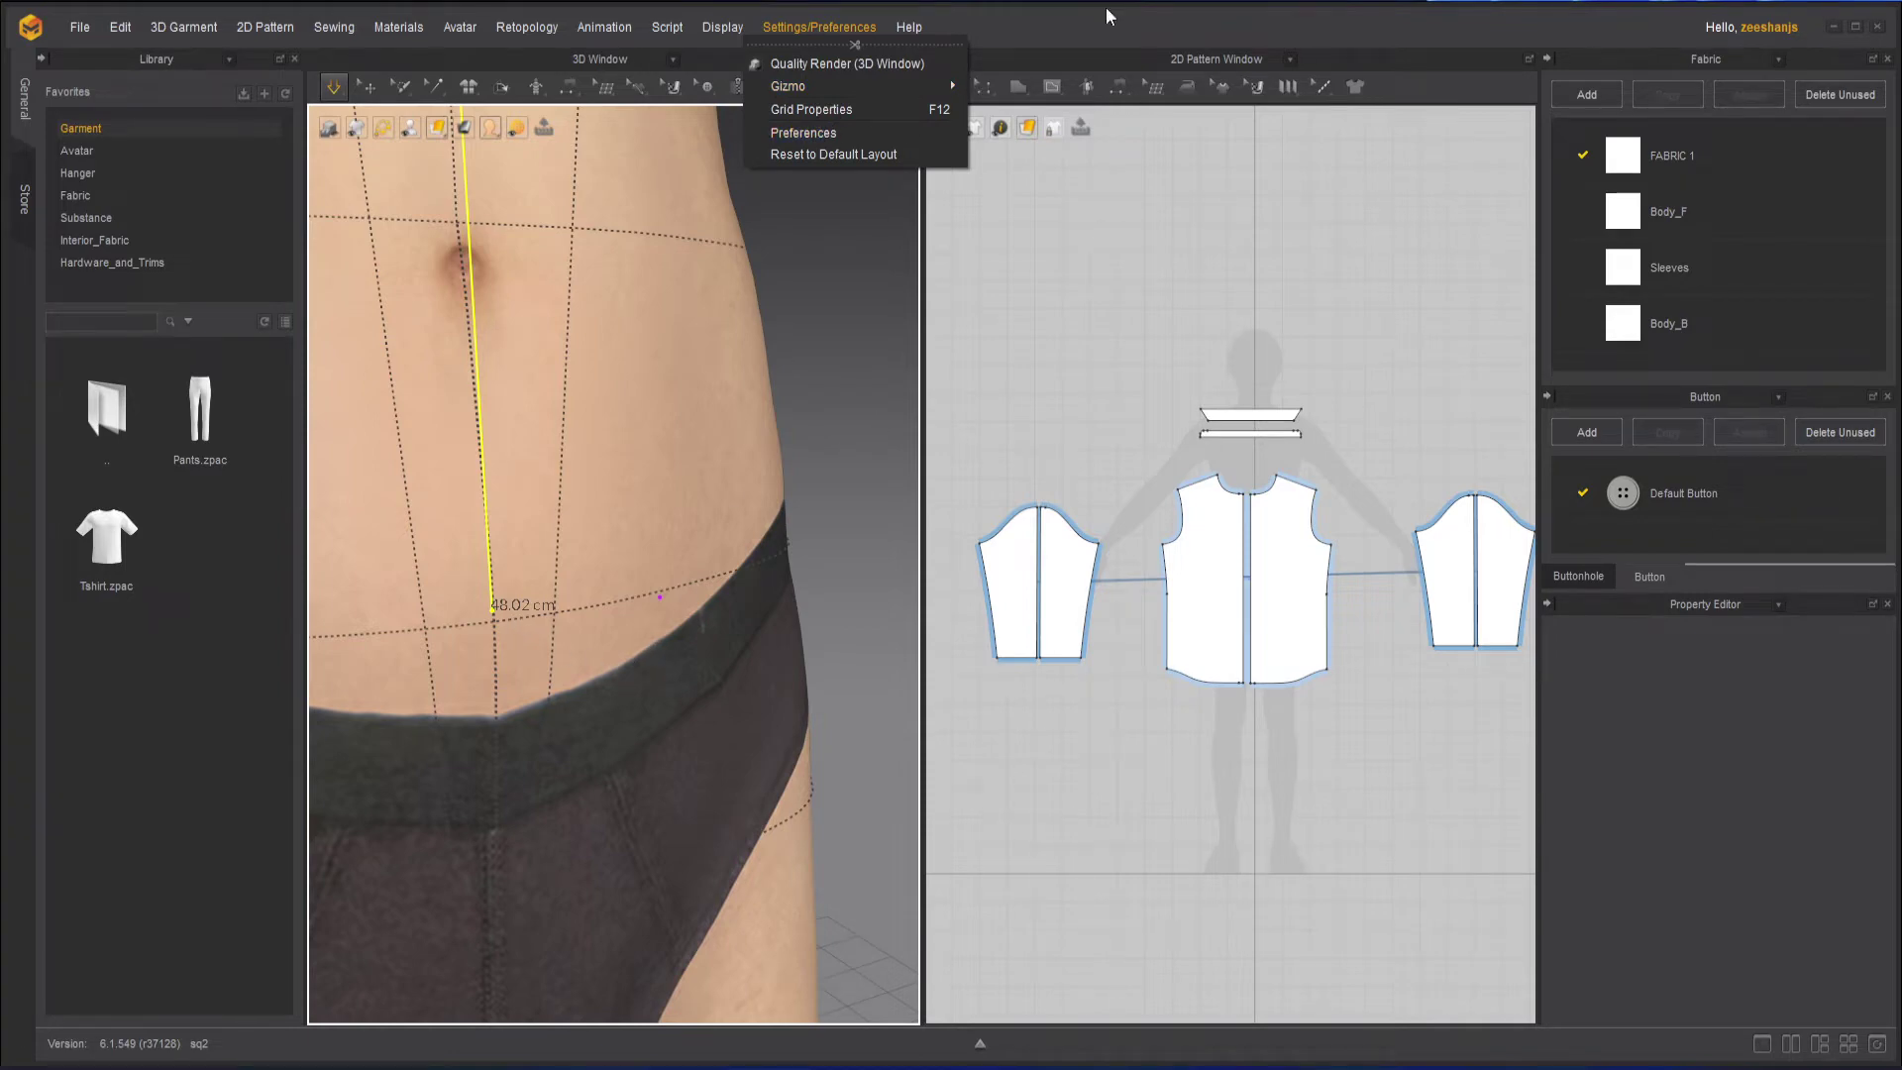
left_click(1076, 26)
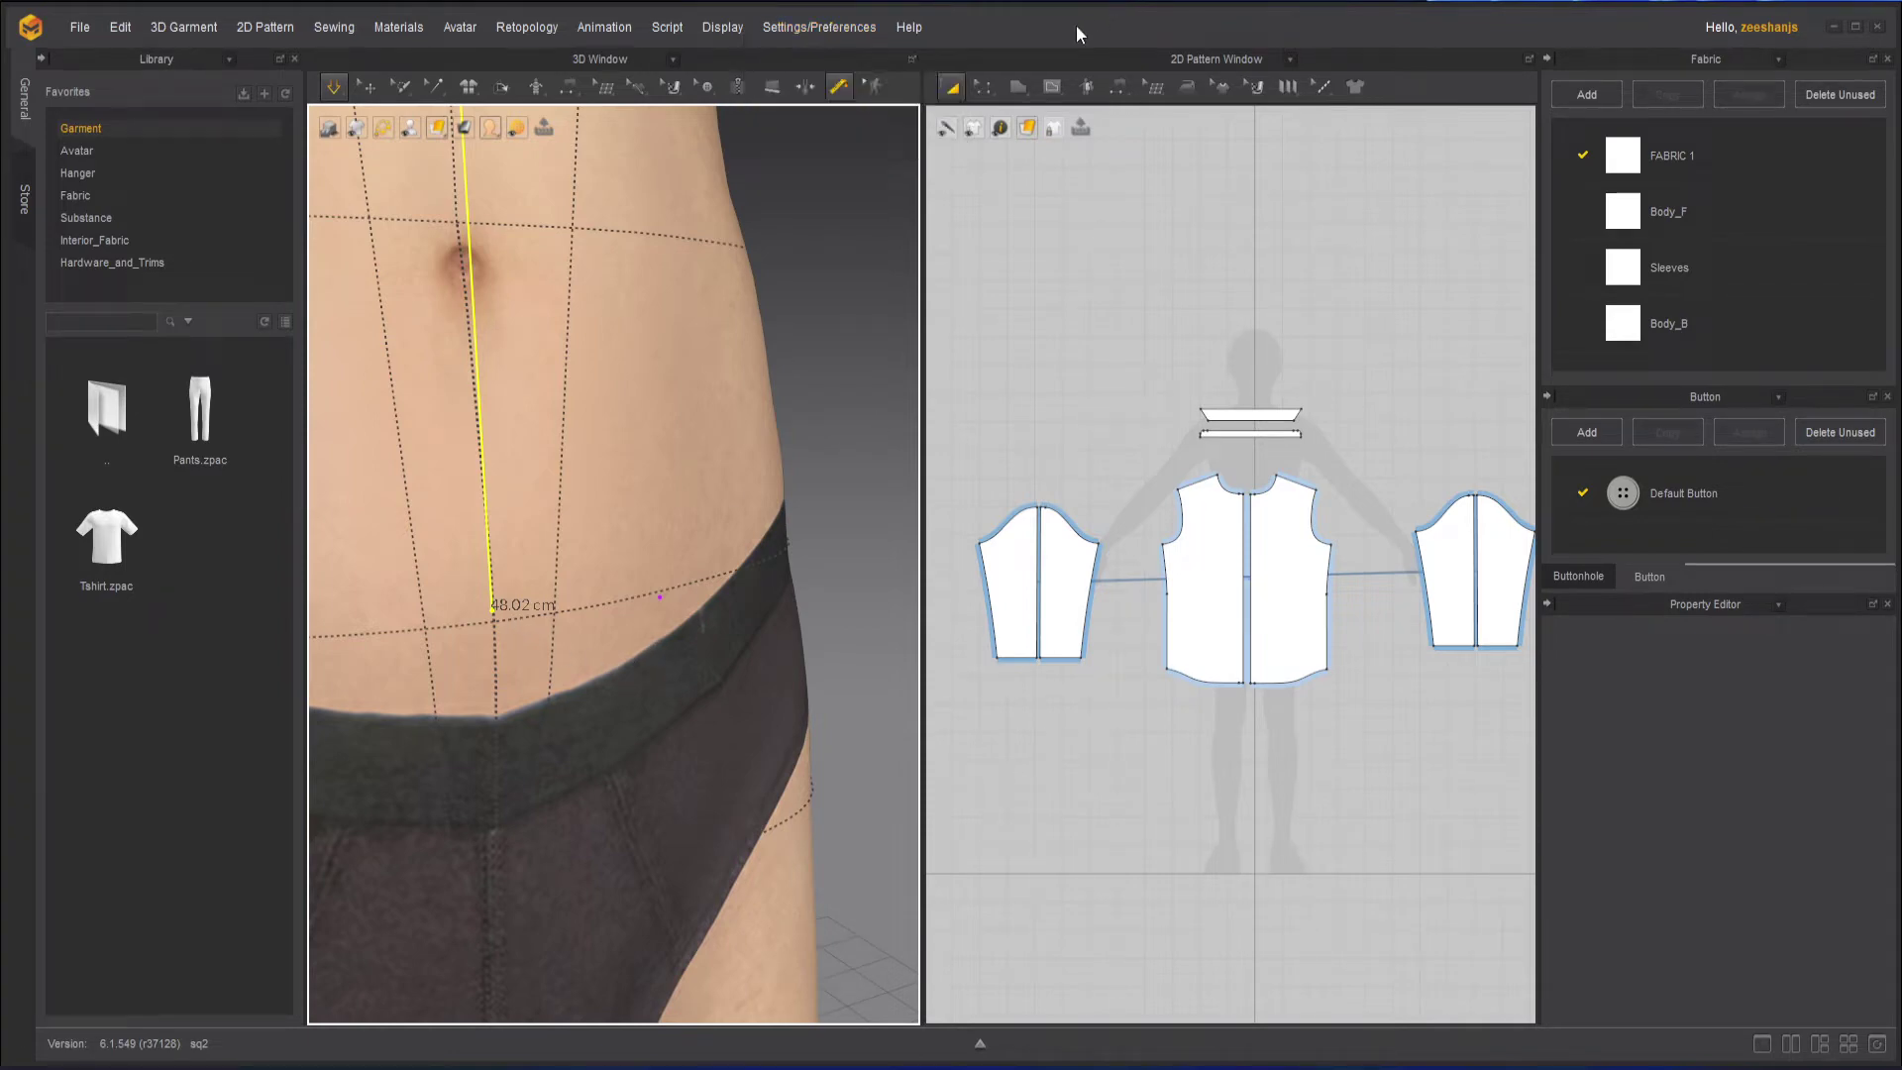
Tape-measure a multi-point path from the avatar's right underarm down its side and abdomen to above the briefs' waistband.
scroll(612, 365, "down", 5)
middle_click_drag(612, 365, 622, 583)
right_click_drag(479, 585, 435, 574)
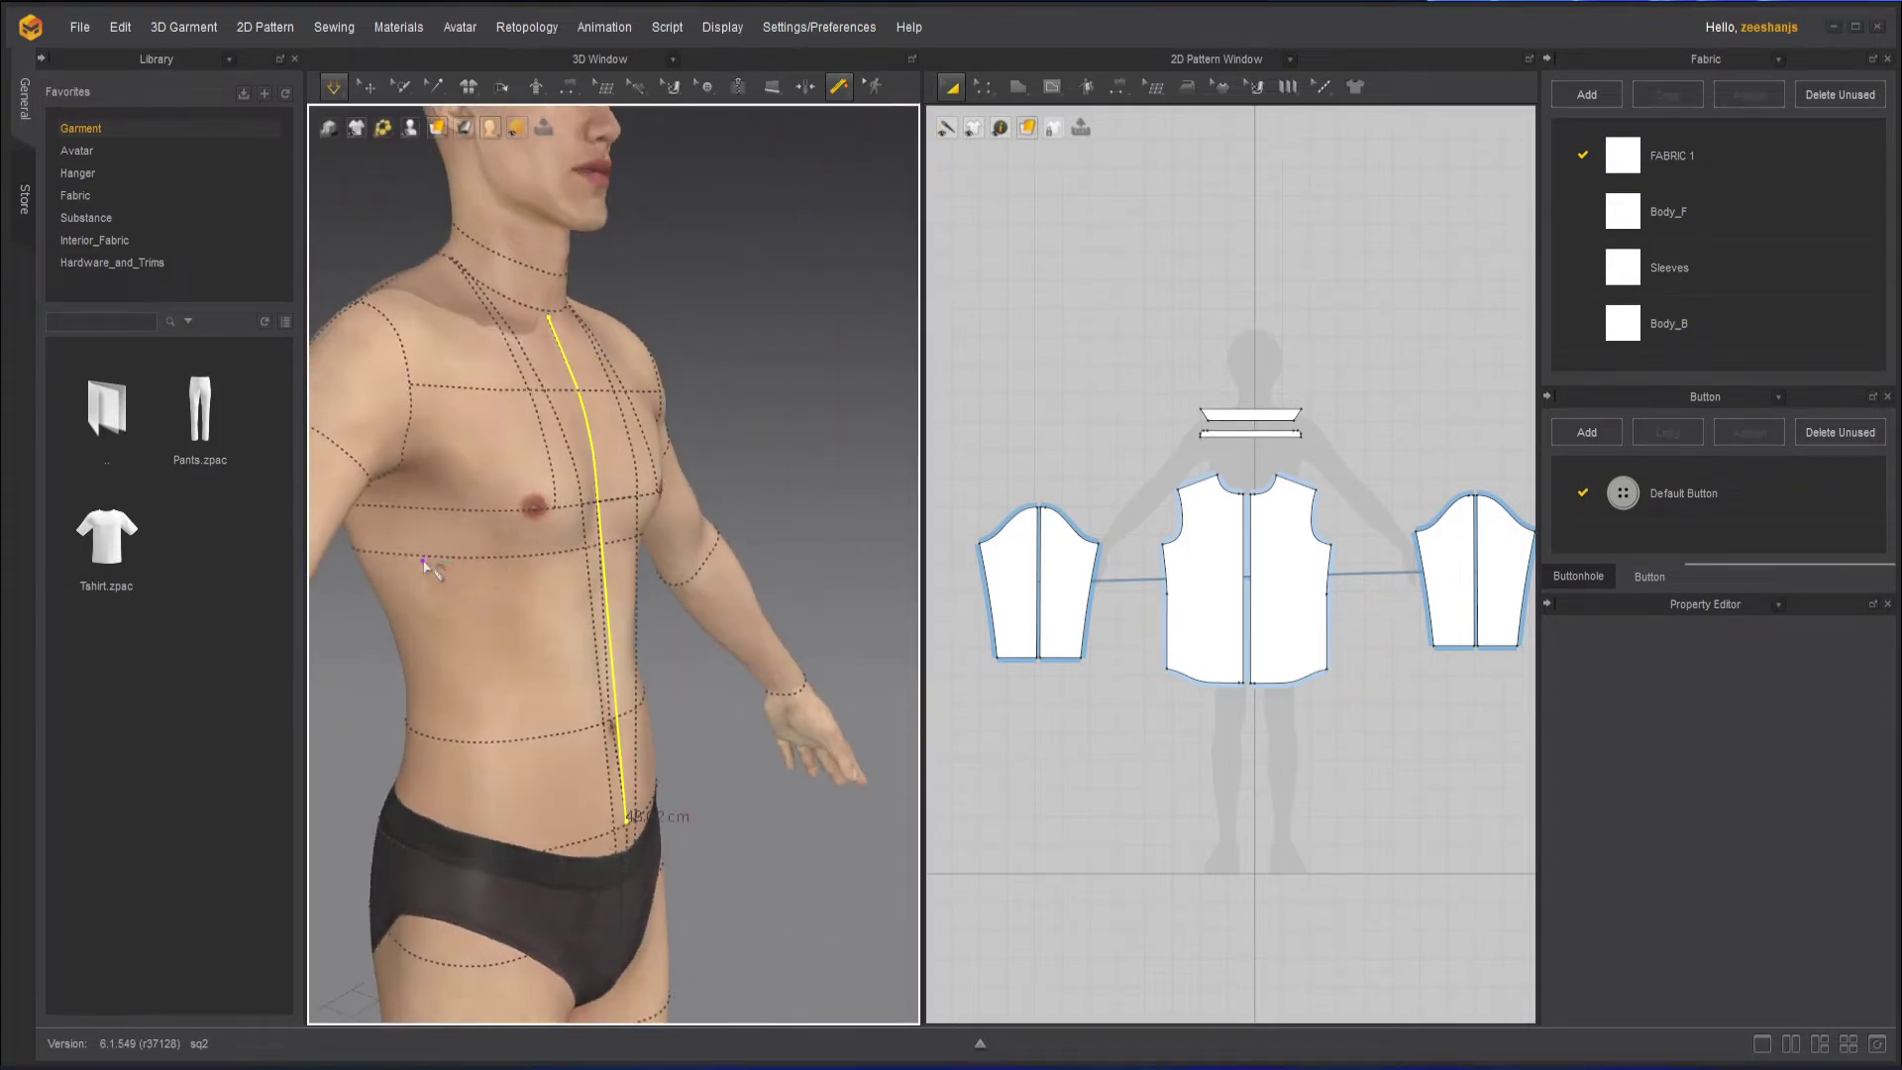
left_click(397, 473)
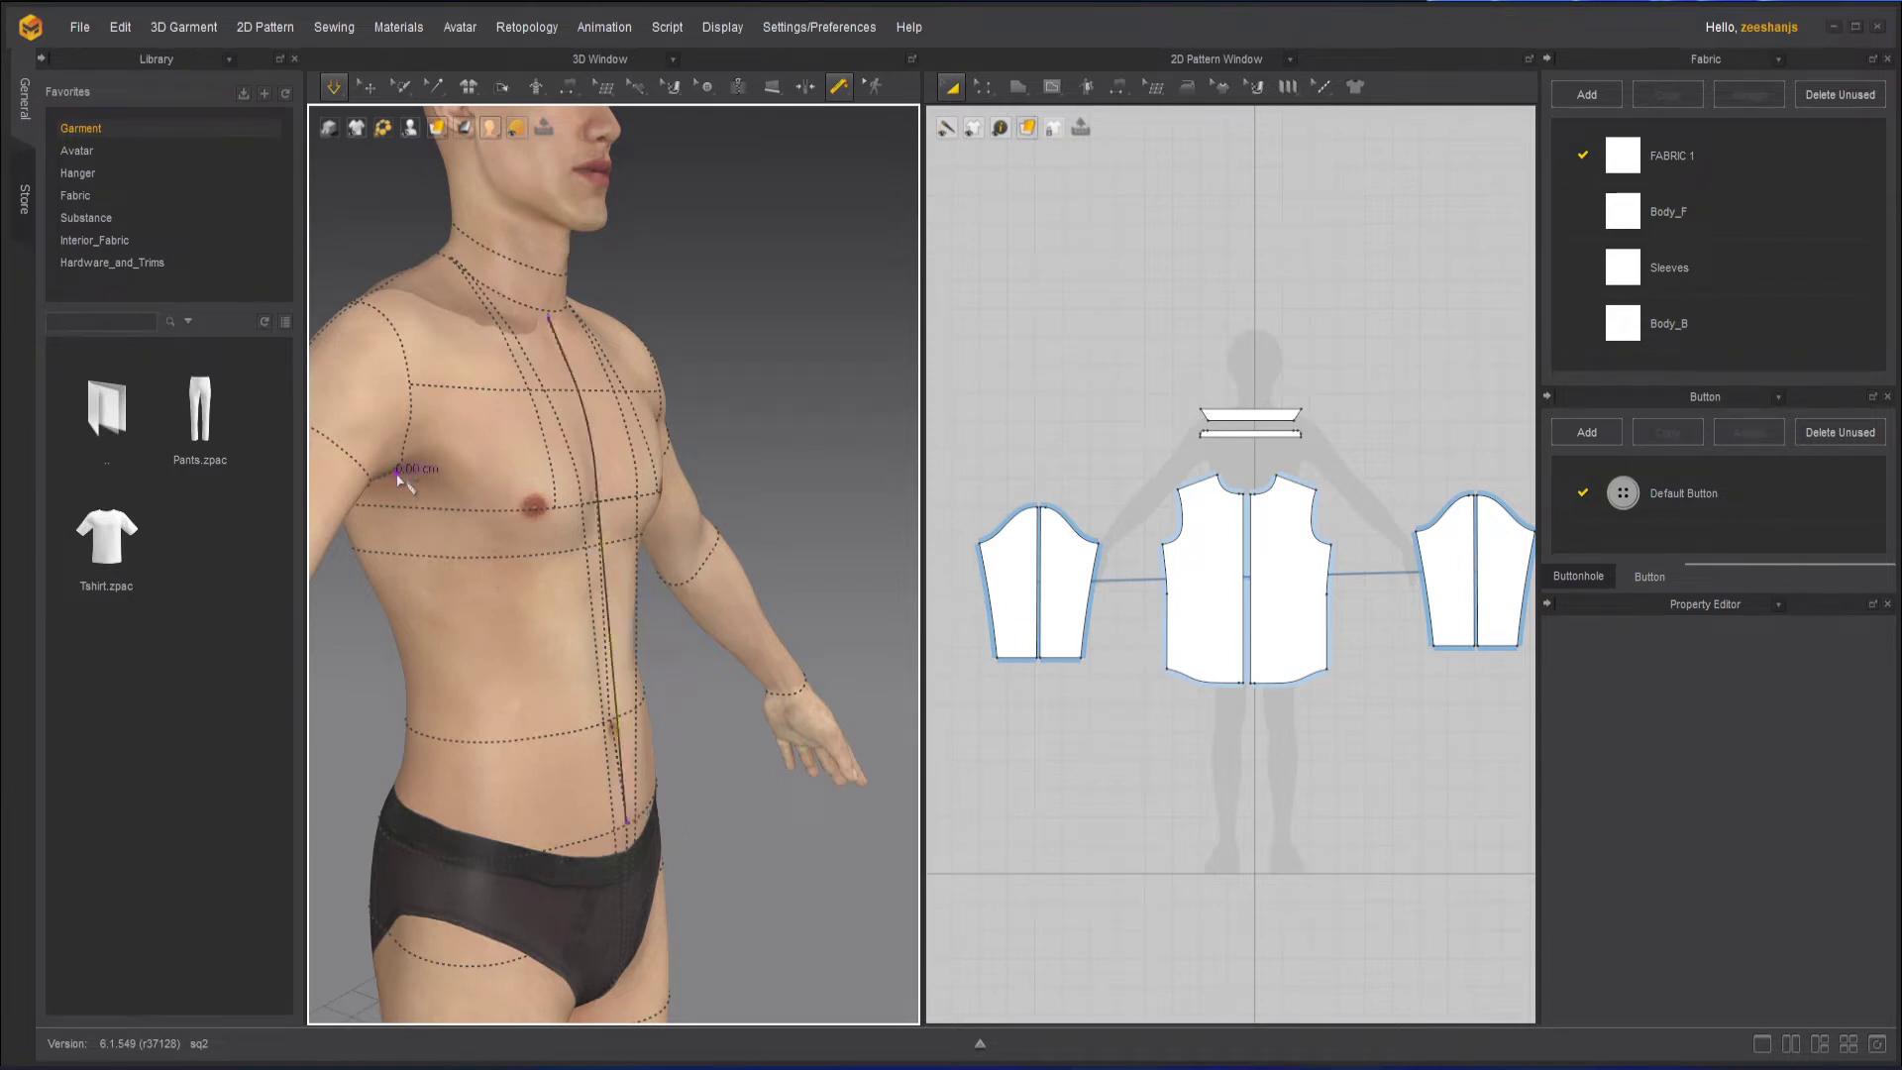
left_click(413, 609)
left_click(507, 666)
left_click(518, 830)
double_click(561, 824)
left_click(411, 493)
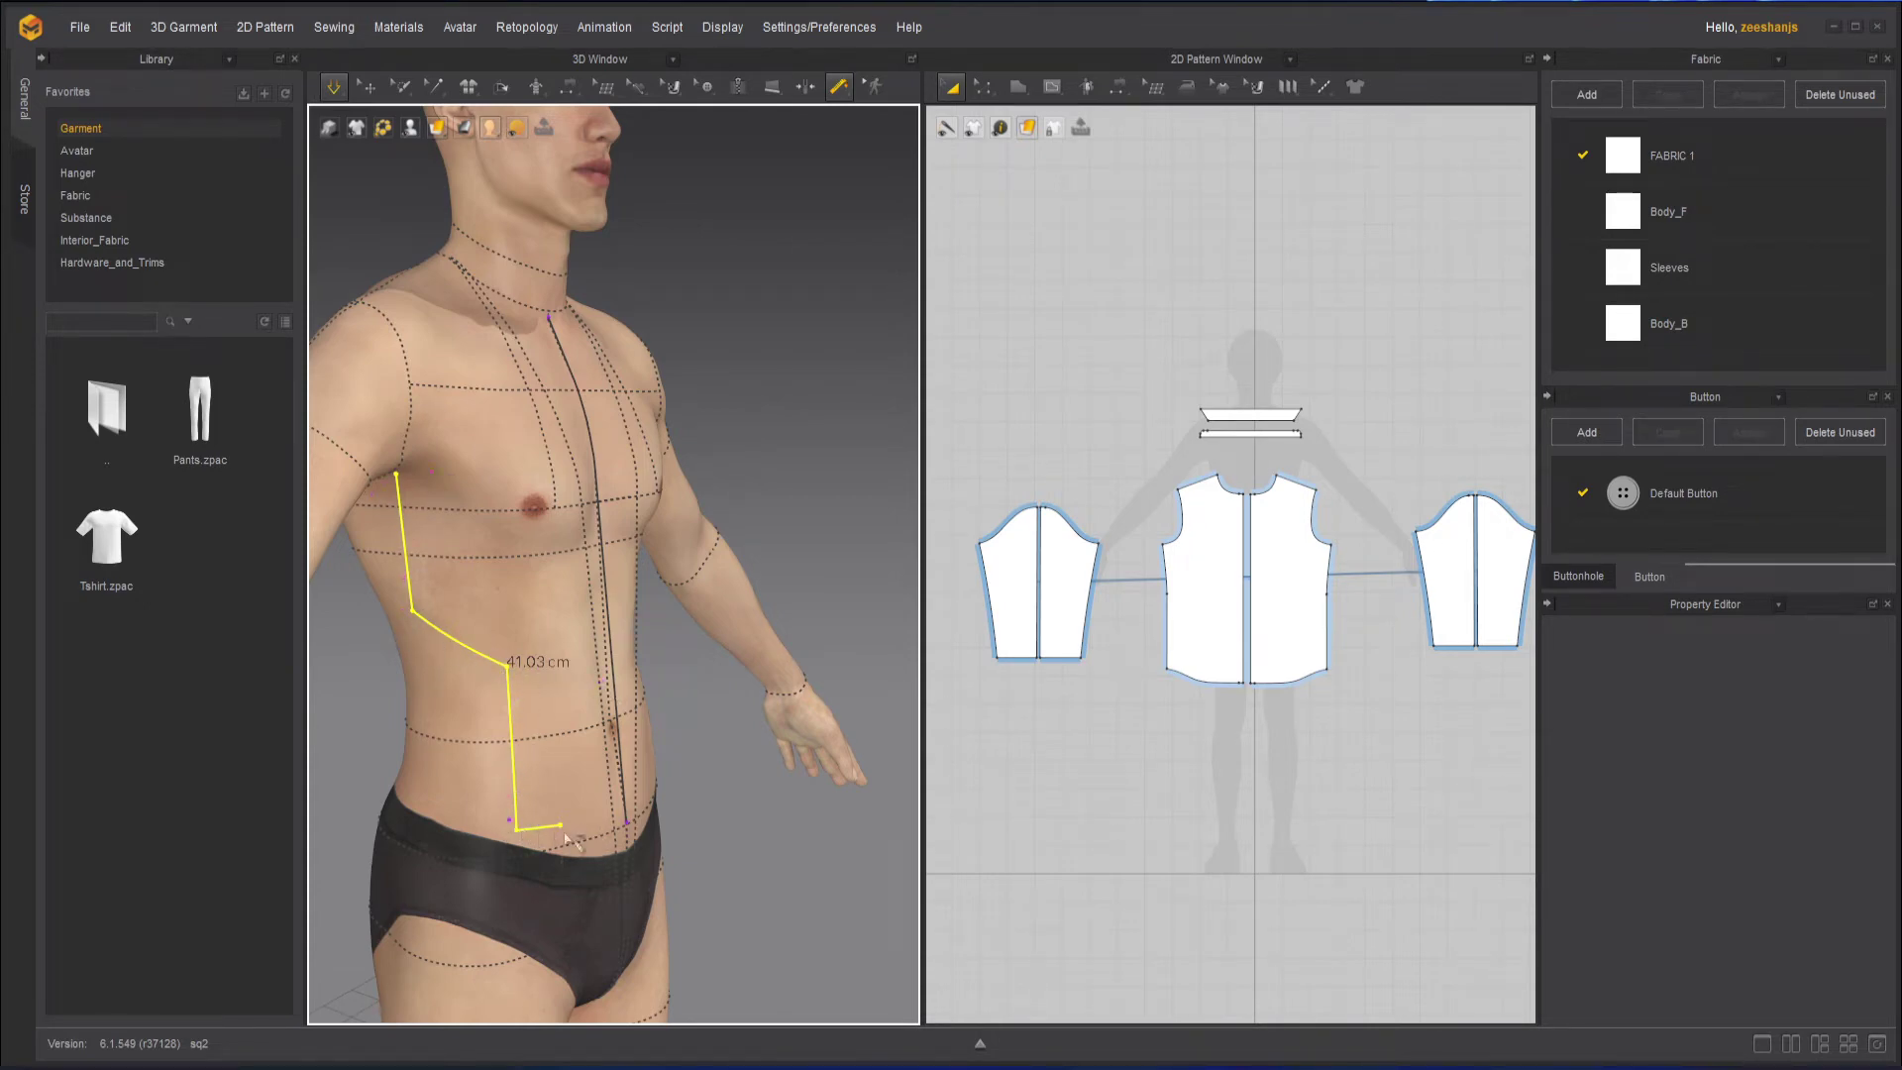
right_click_drag(579, 778, 418, 493)
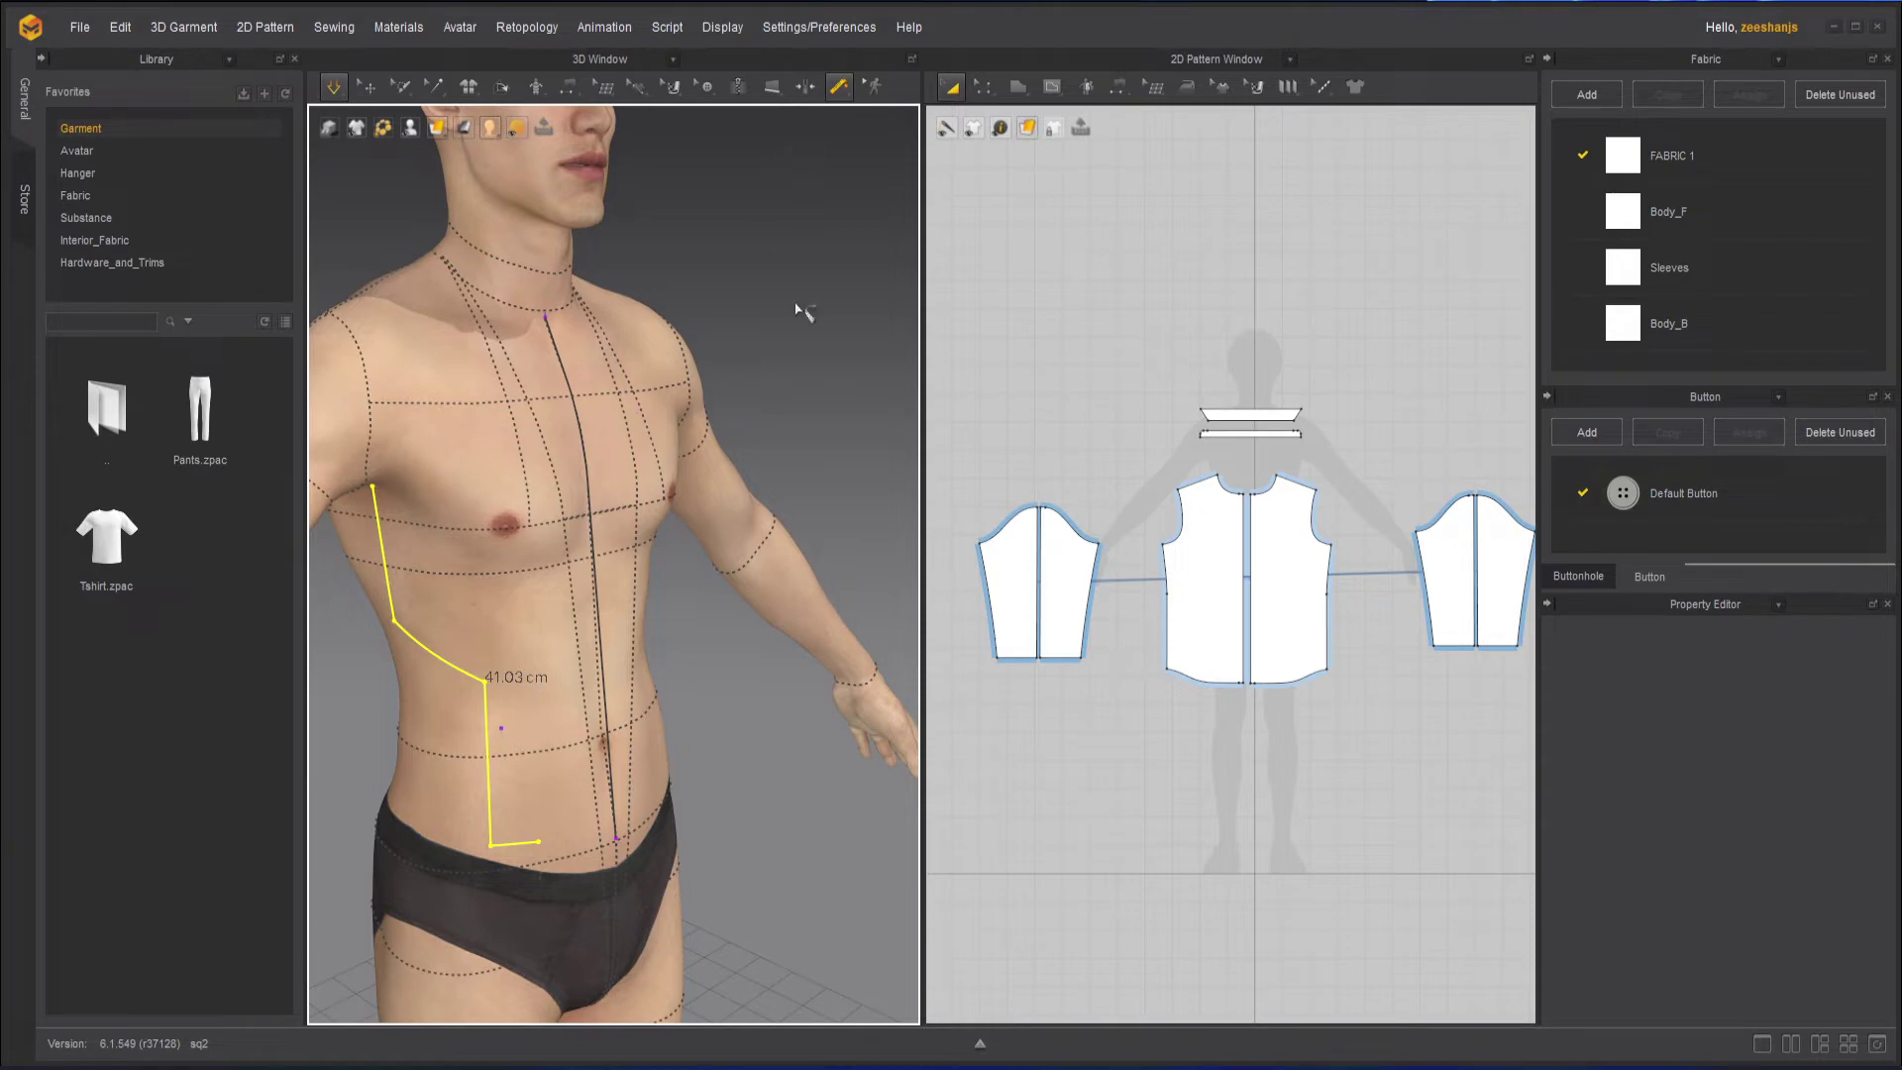
Delete the centre-front and multi-point tape measures from the avatar using Edit Measure (Avatar).
left_click(826, 95)
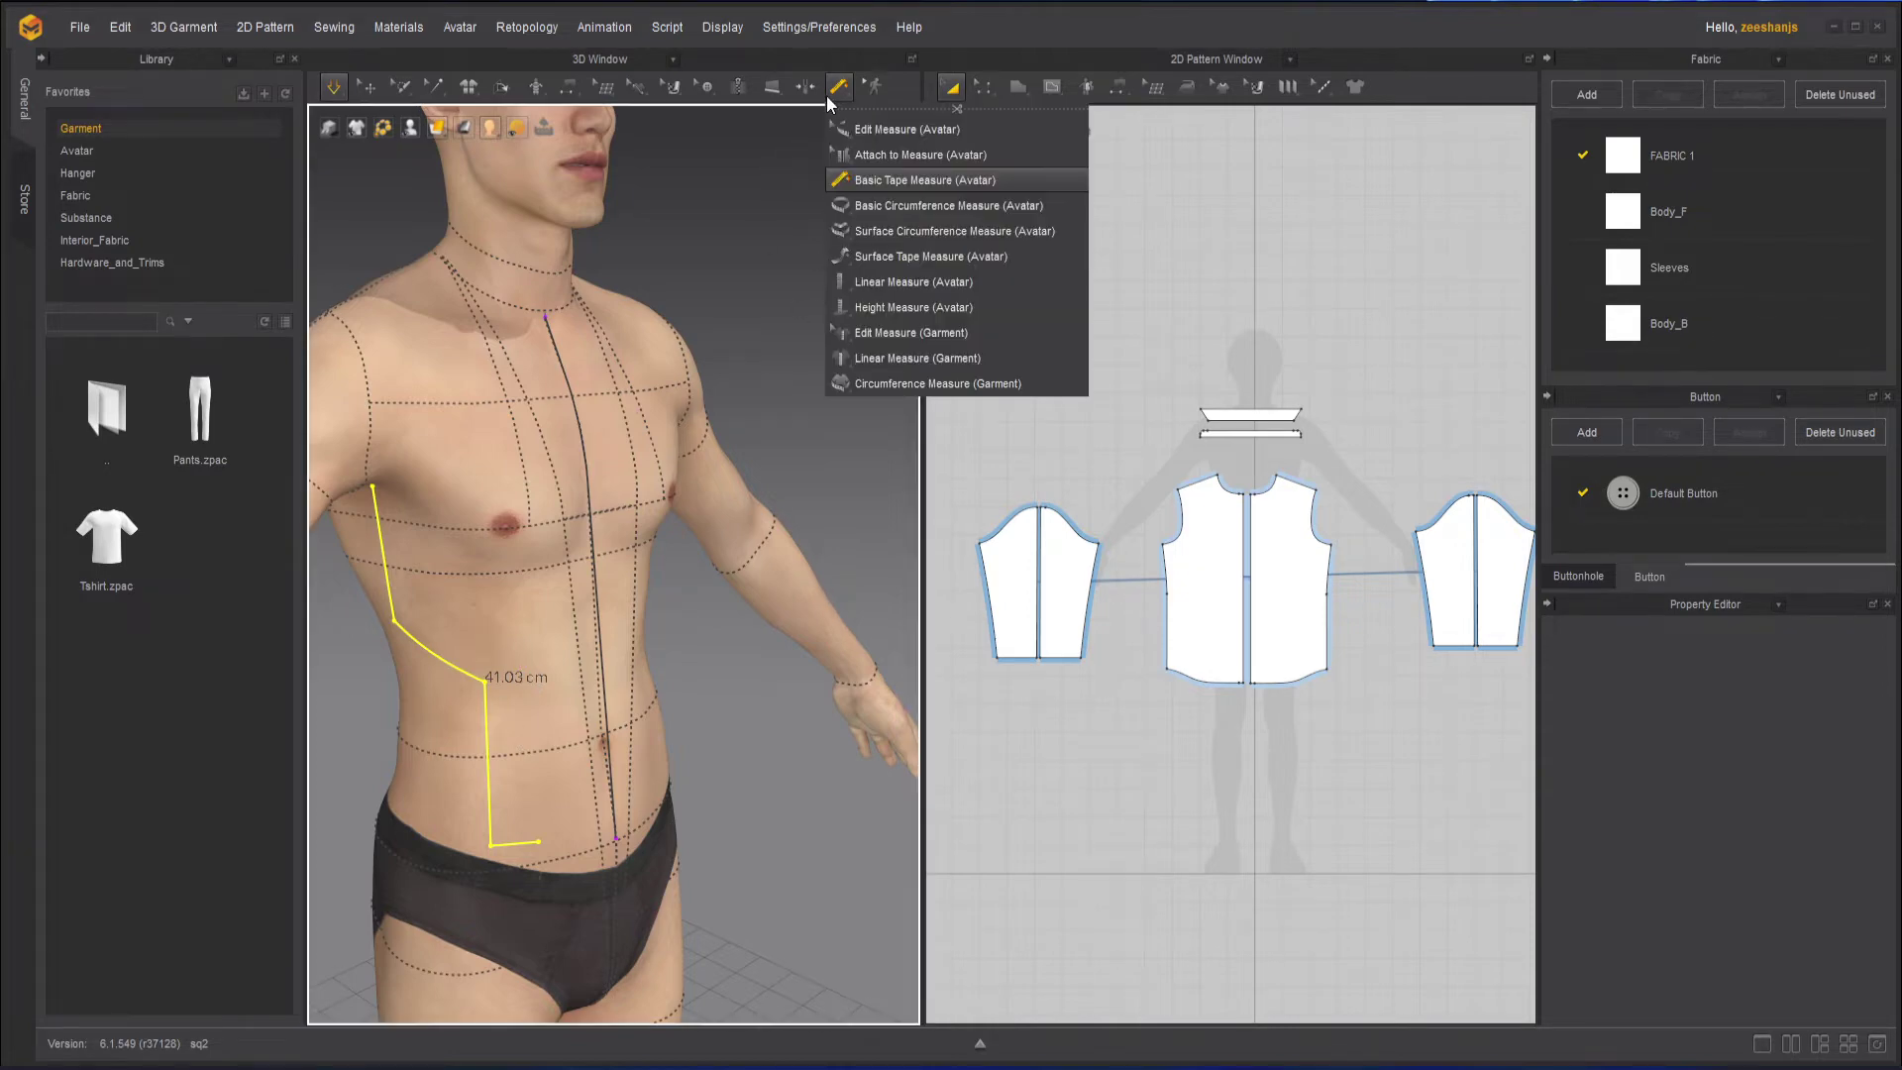
left_click(889, 138)
left_click(602, 675)
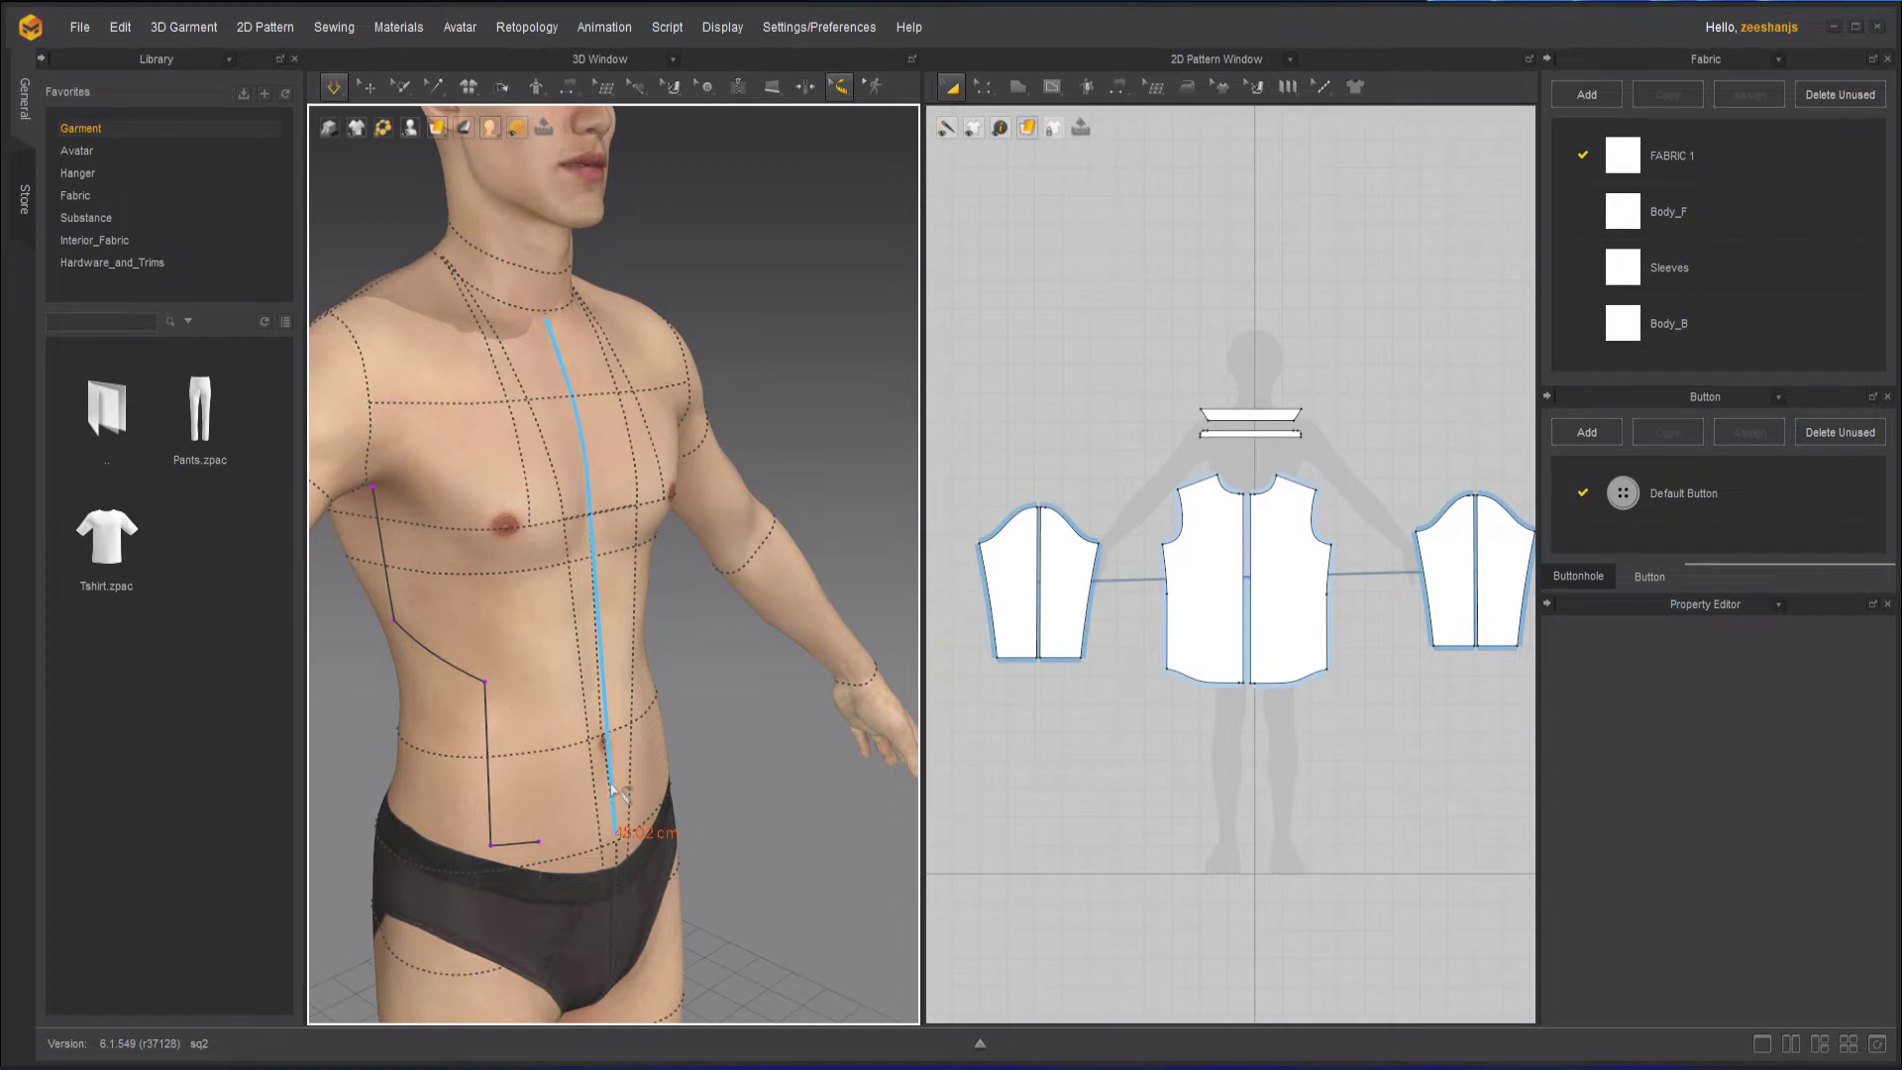
key("Delete")
left_click(486, 706)
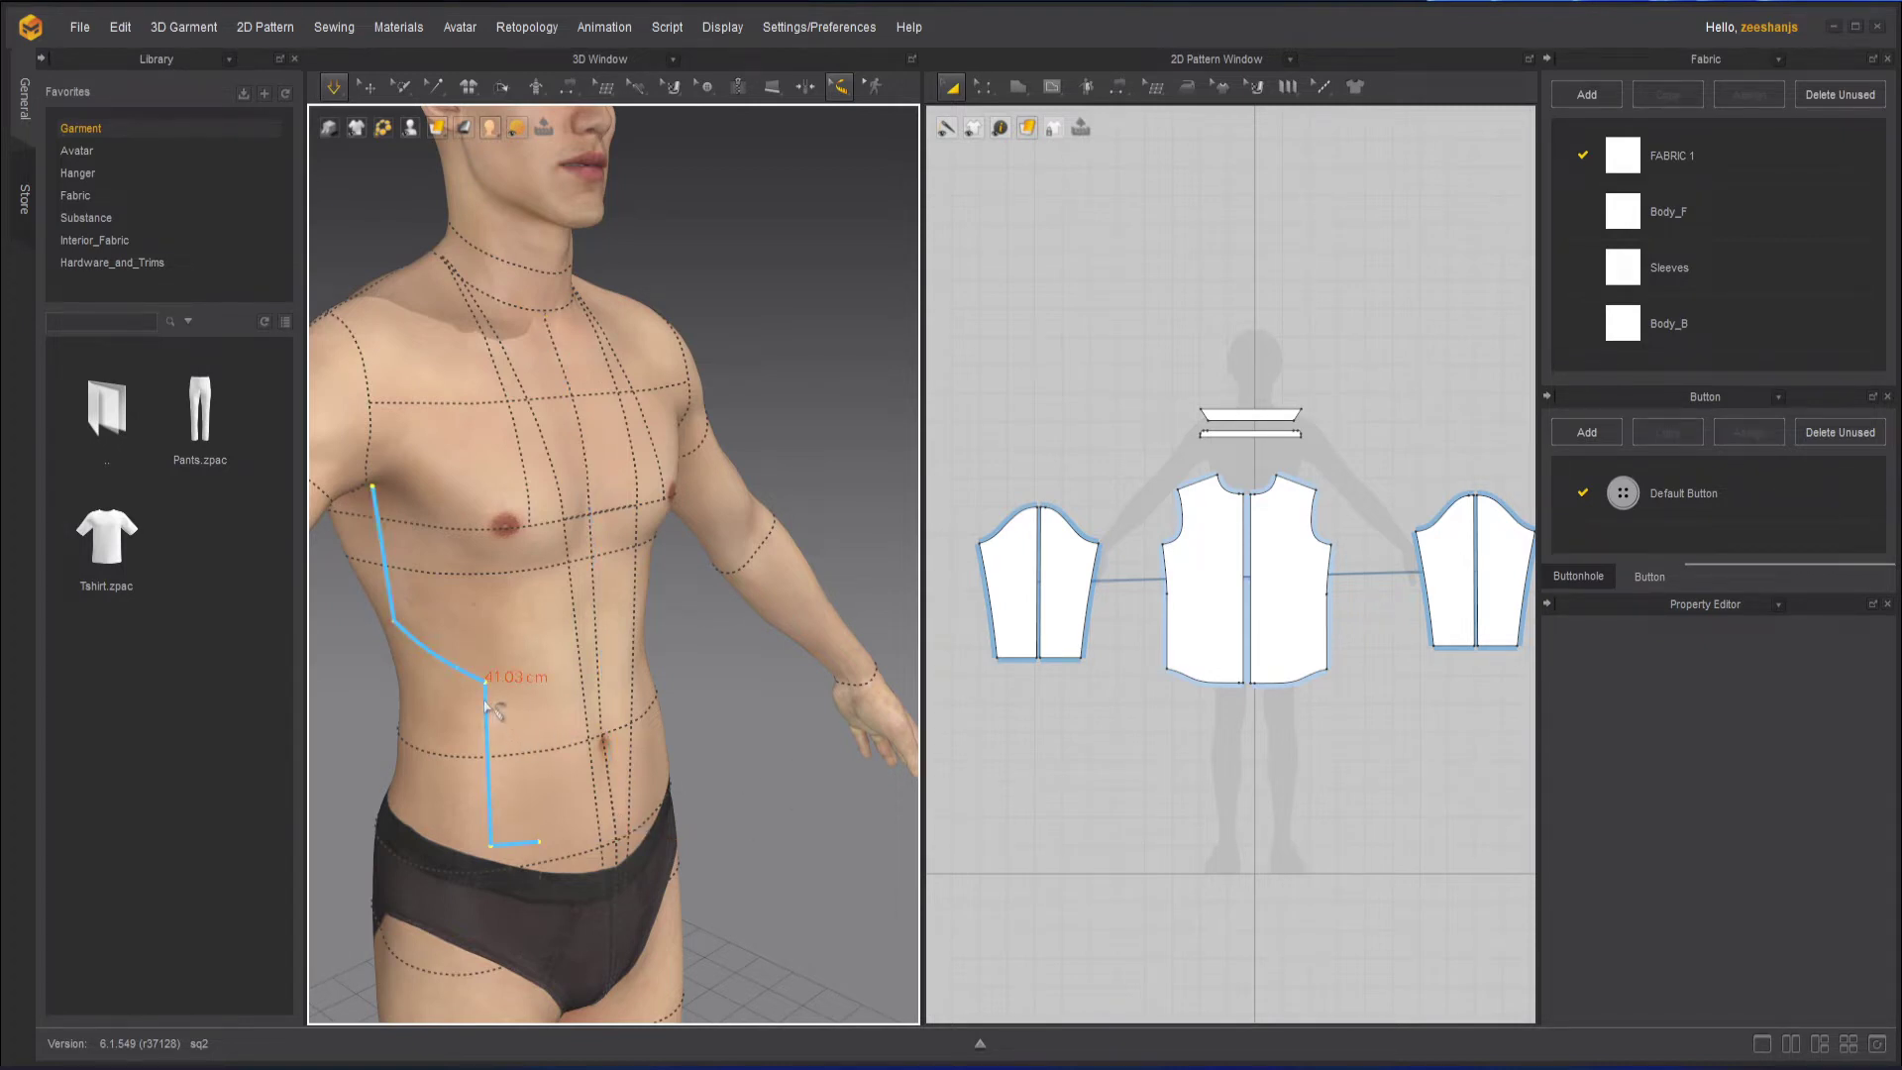
key("Delete")
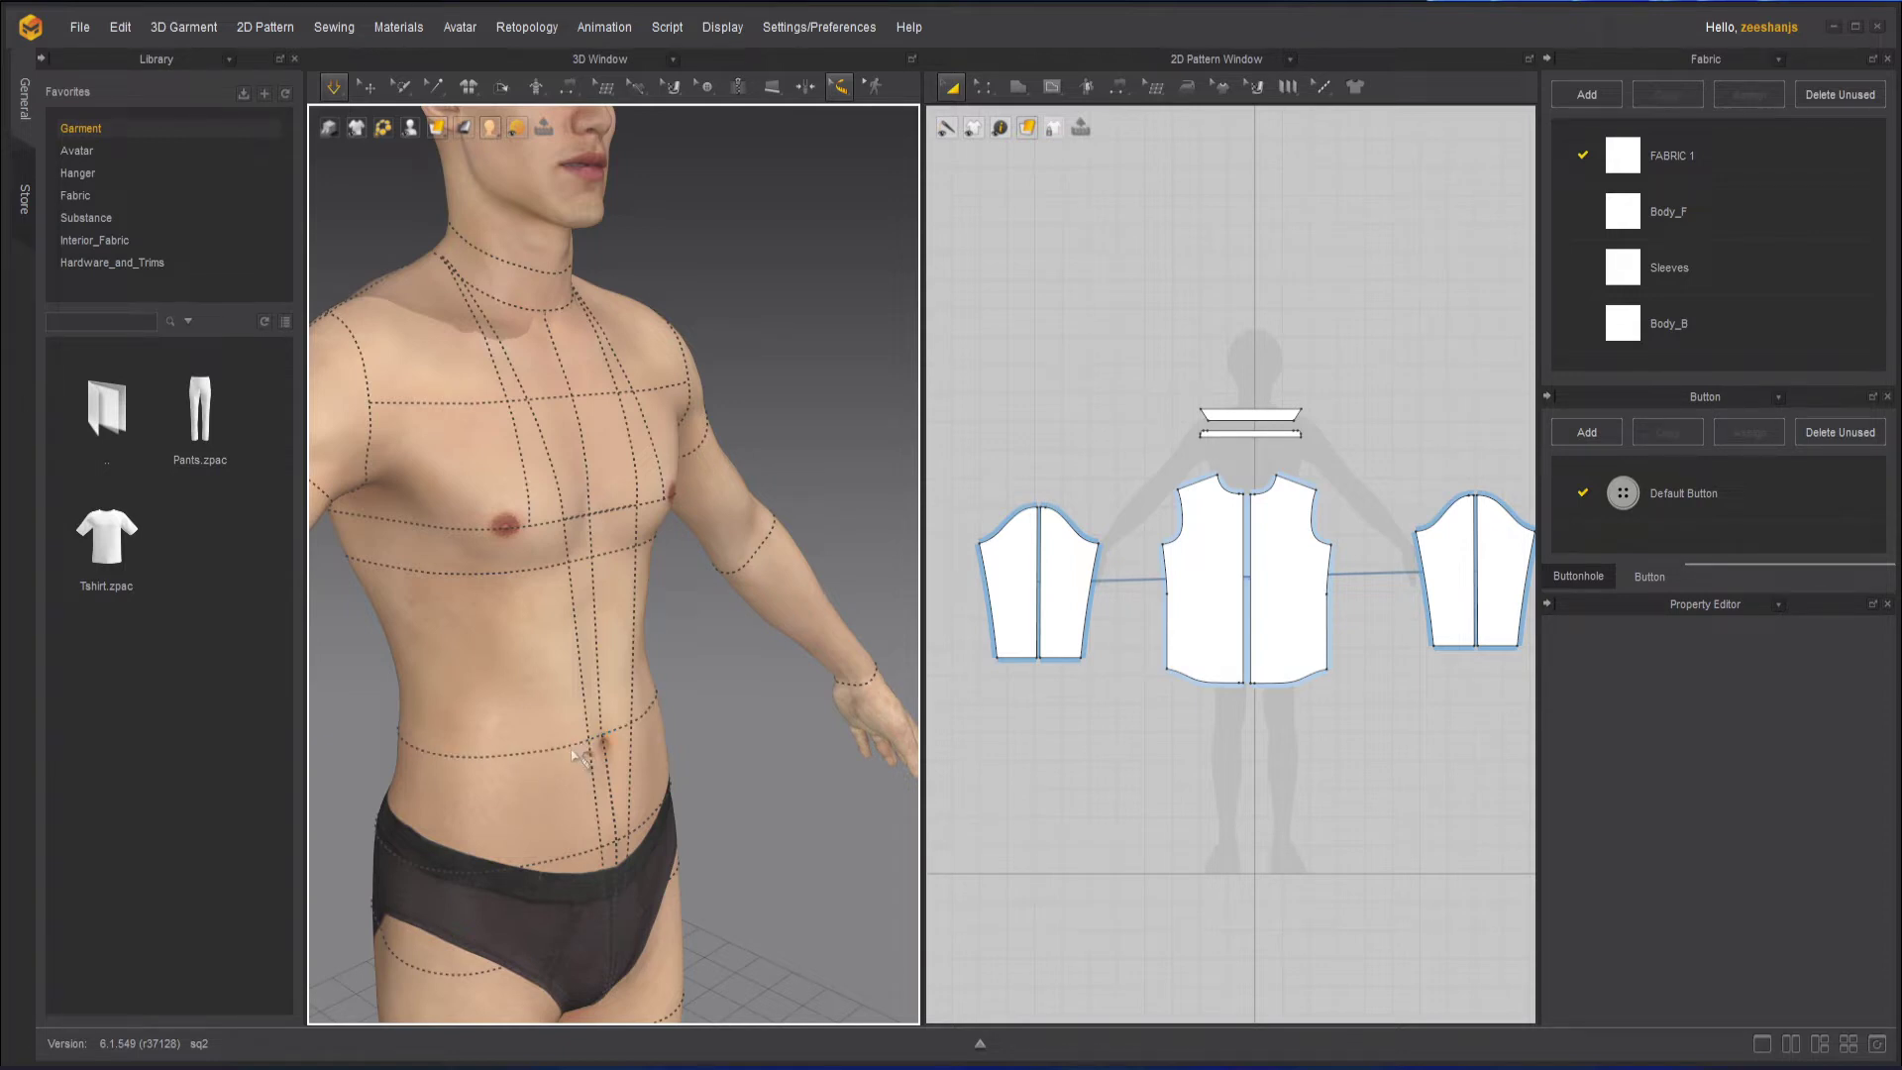
Inspect the avatar's predefined centre-front measurement line running from the neck to the navel.
scroll(575, 741, "up", 5)
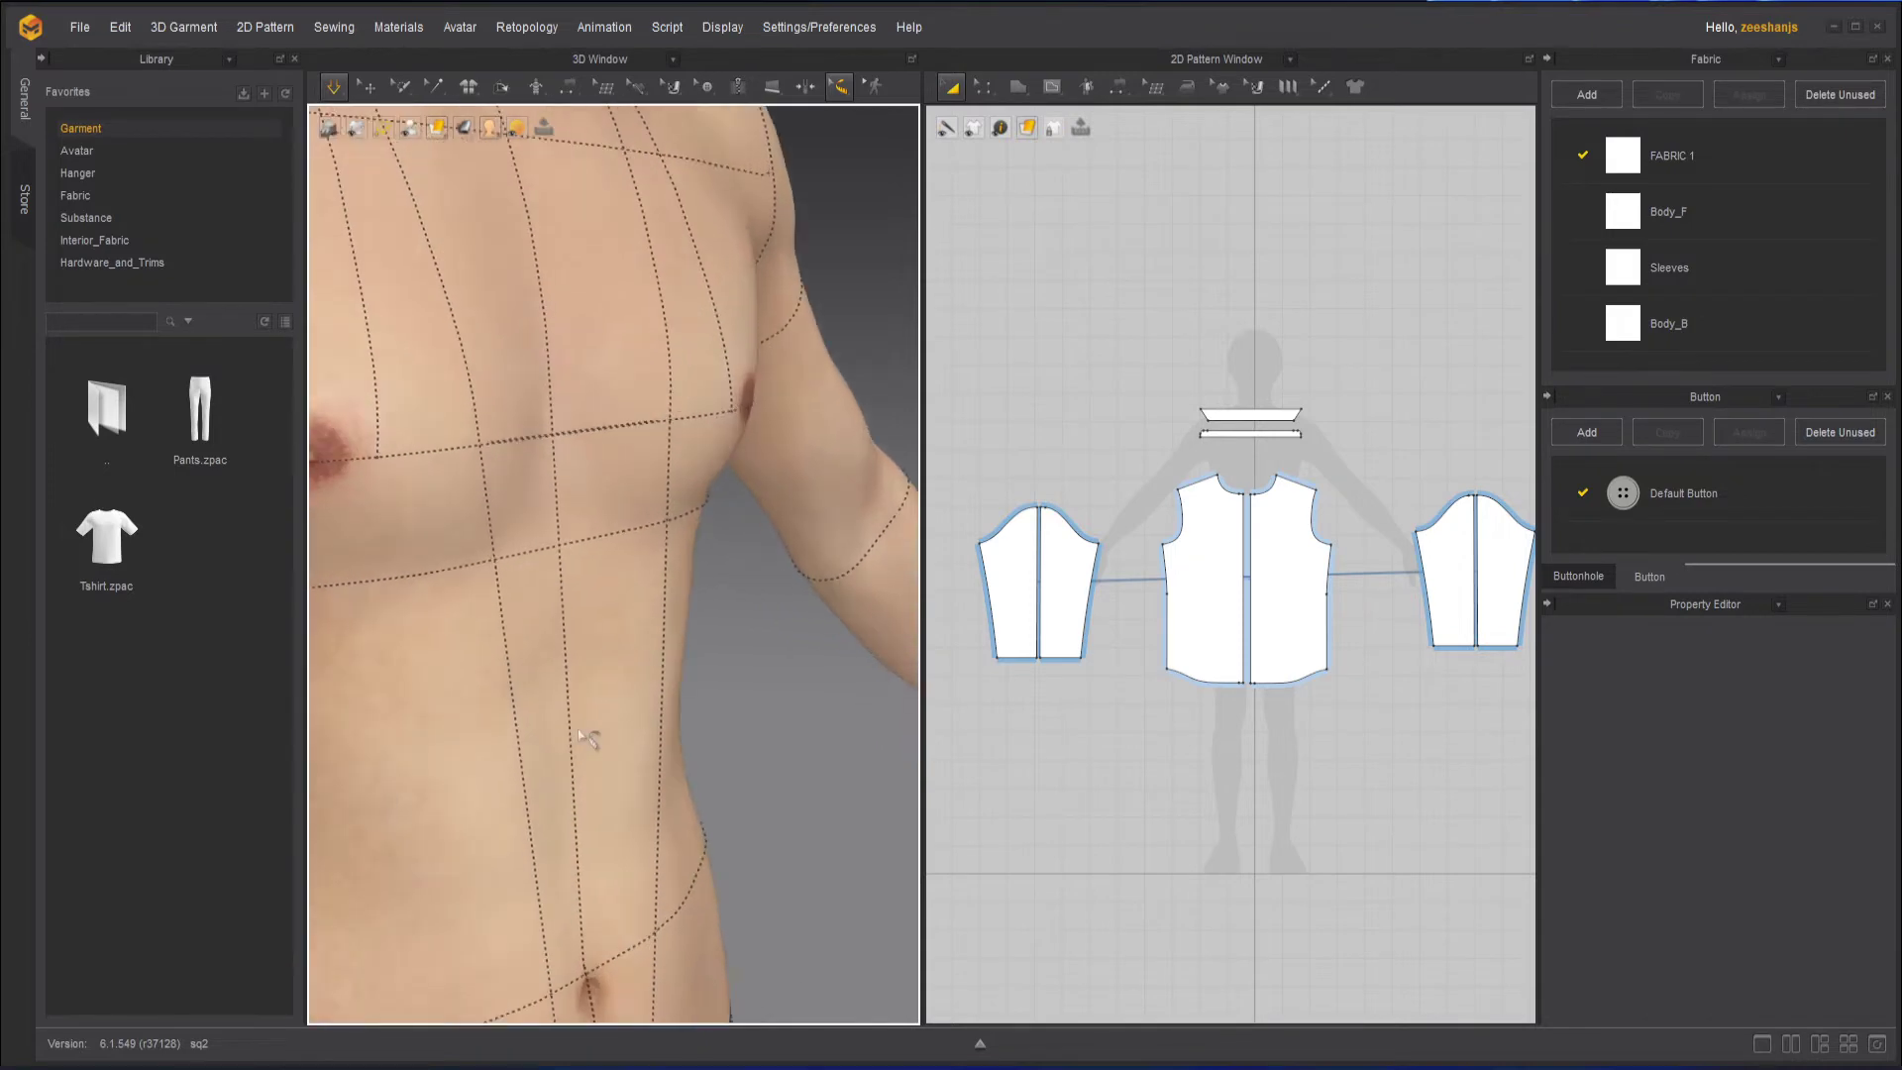
mouse_move(573, 700)
left_click(535, 235)
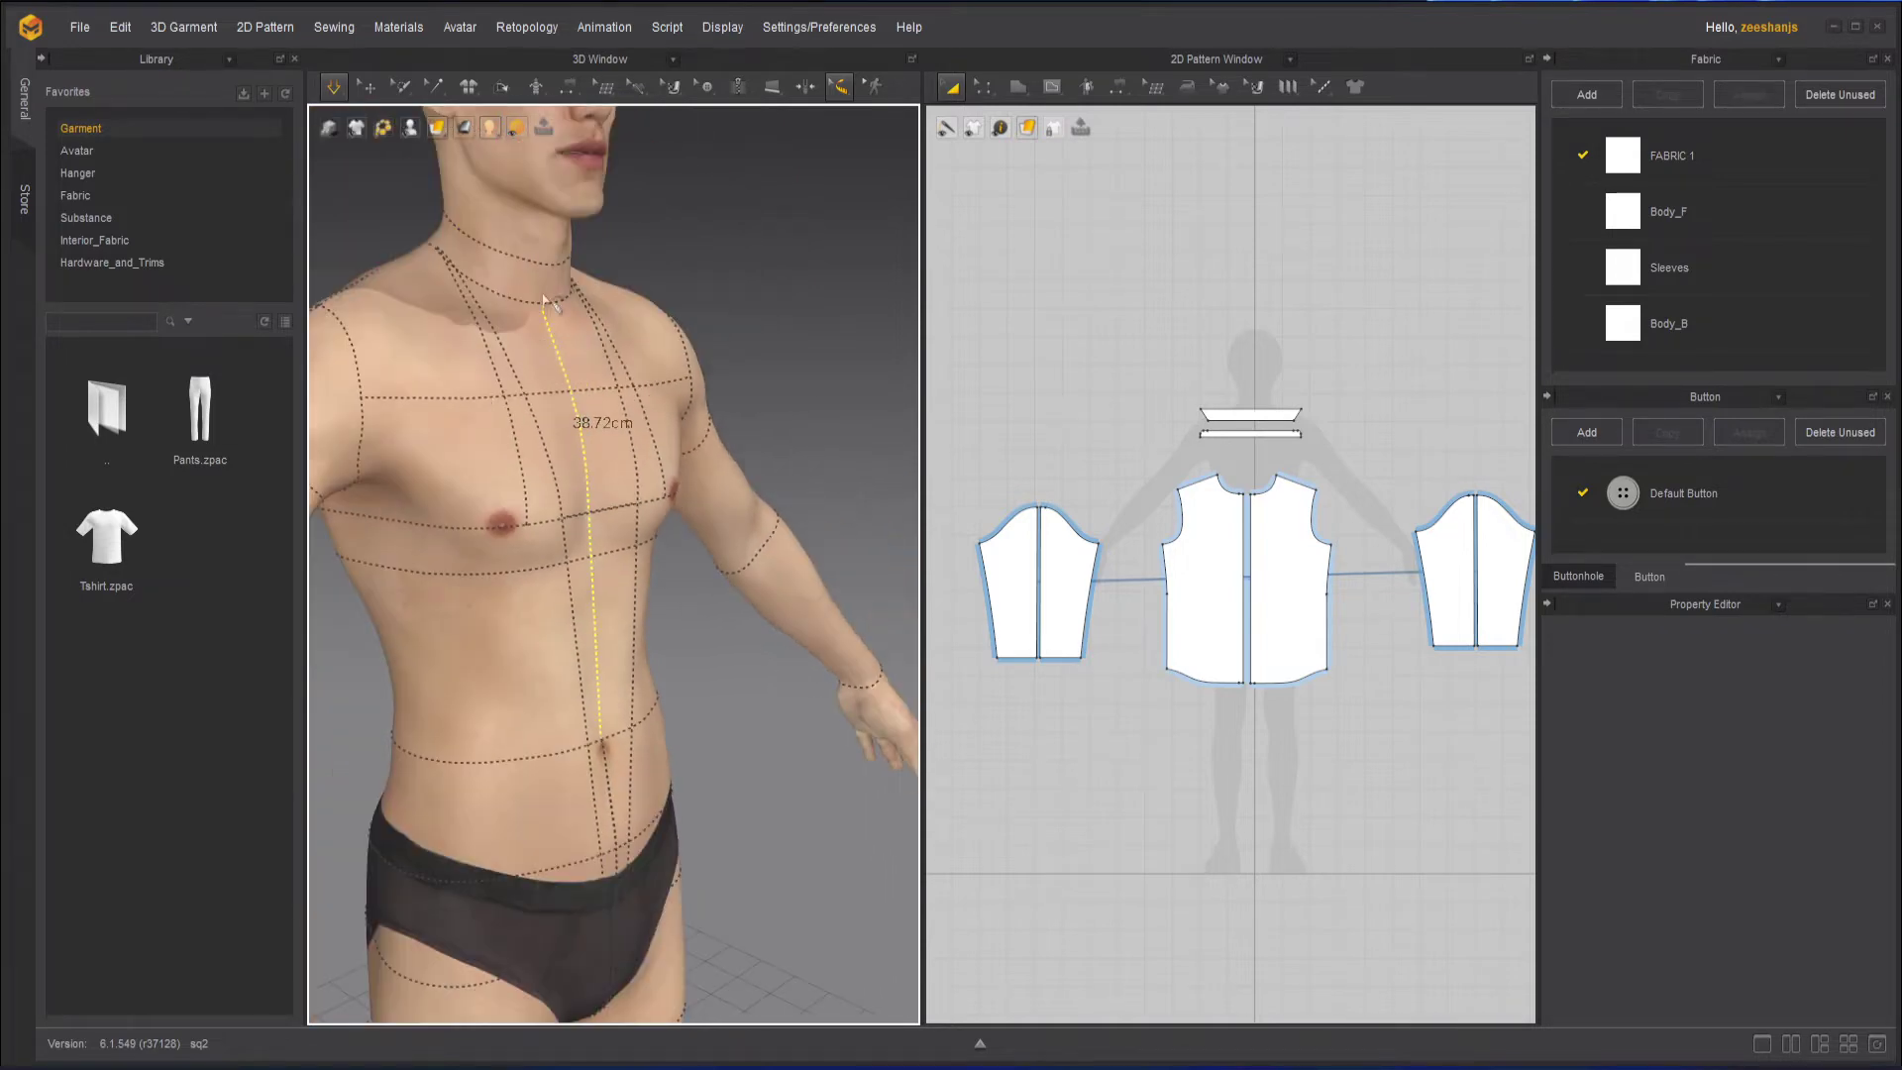
scroll(629, 792, "up", 2)
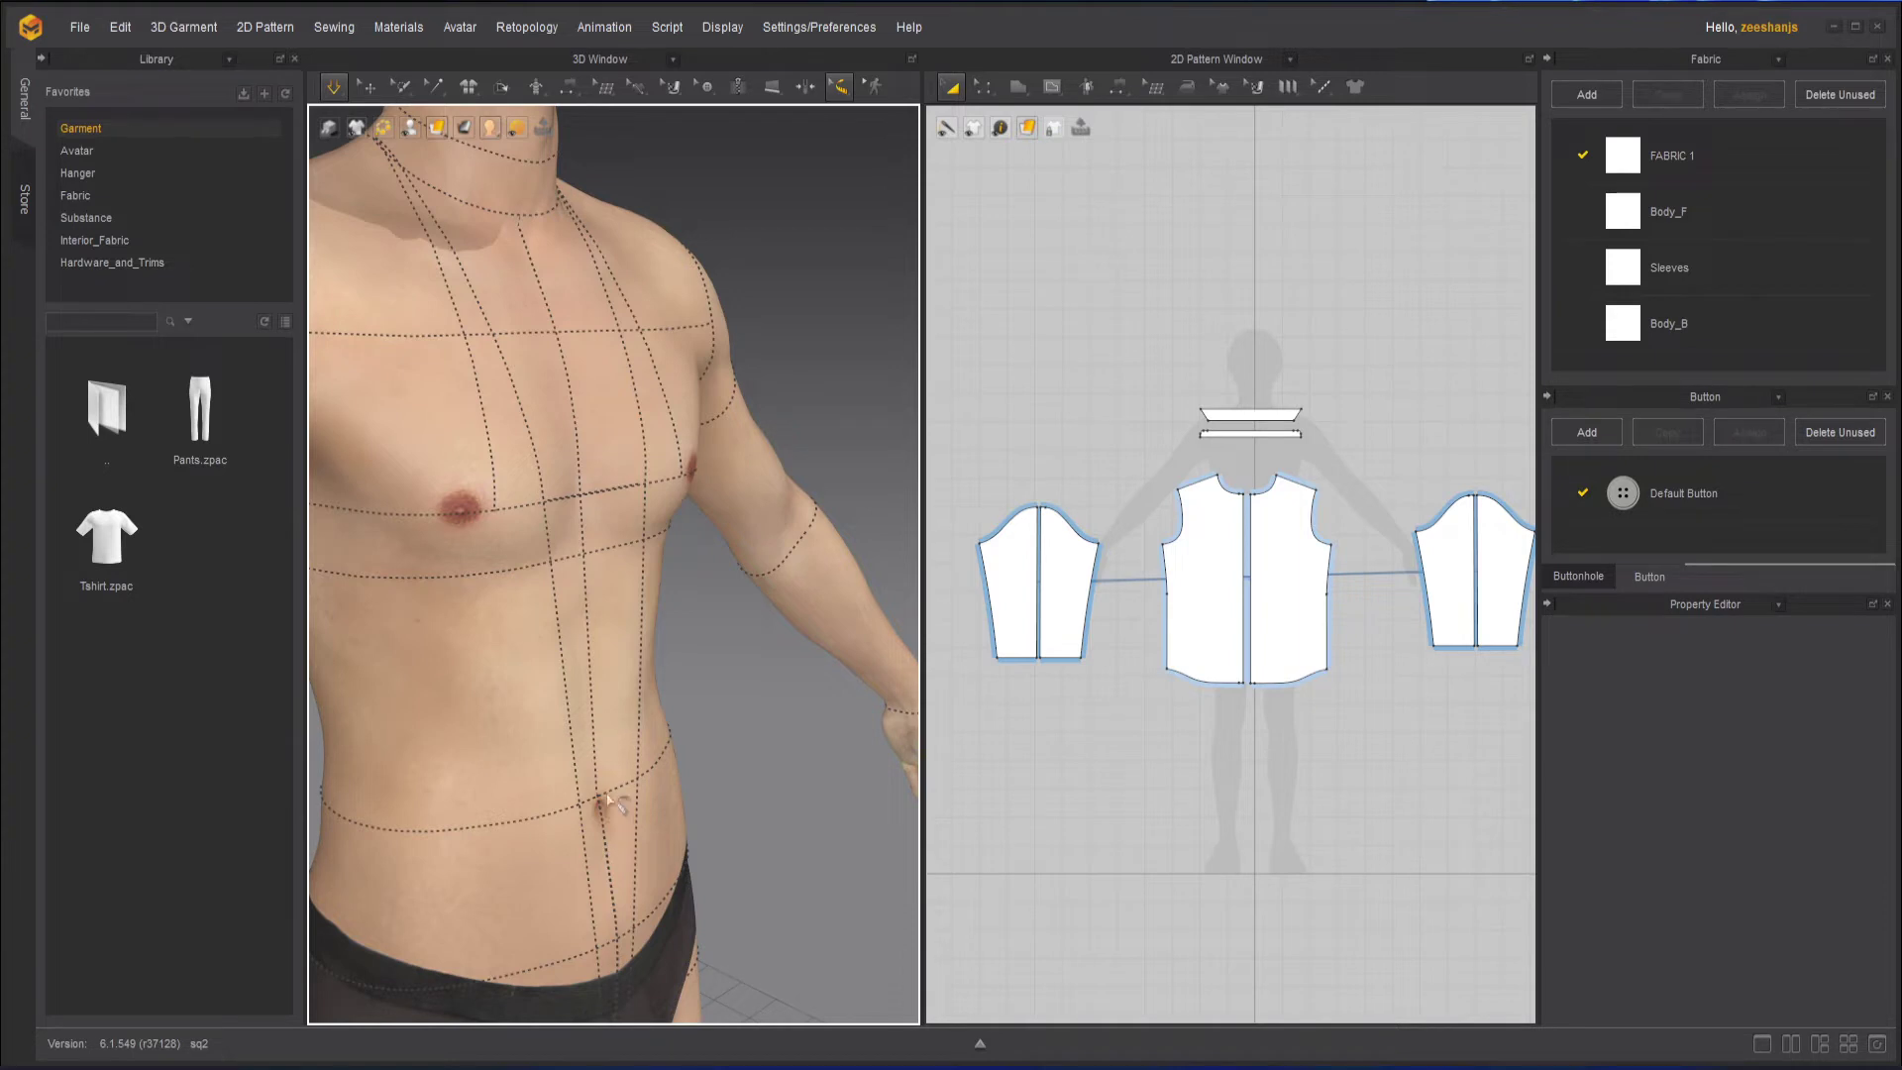
Measure around the avatar's right forearm between the elbow and wrist with Basic Circumference Measure (Avatar).
left_click(839, 90)
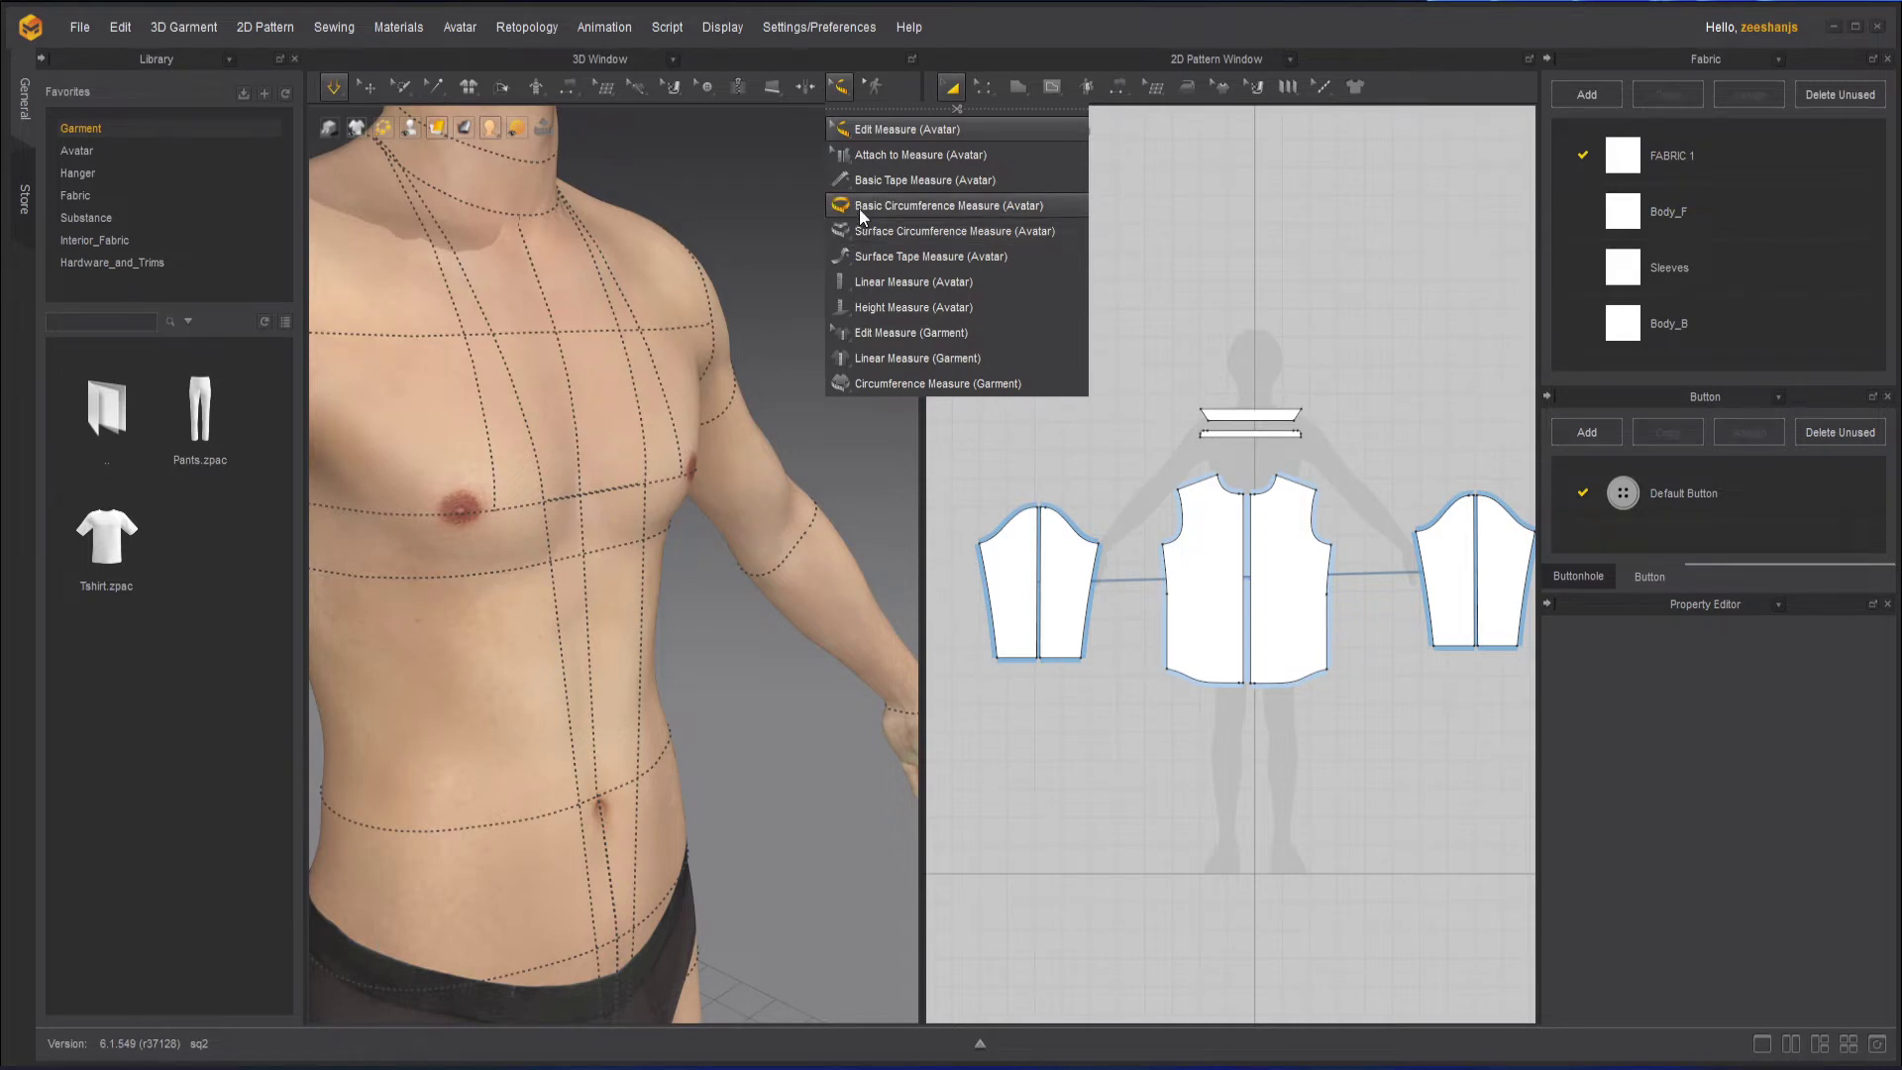
left_click(859, 208)
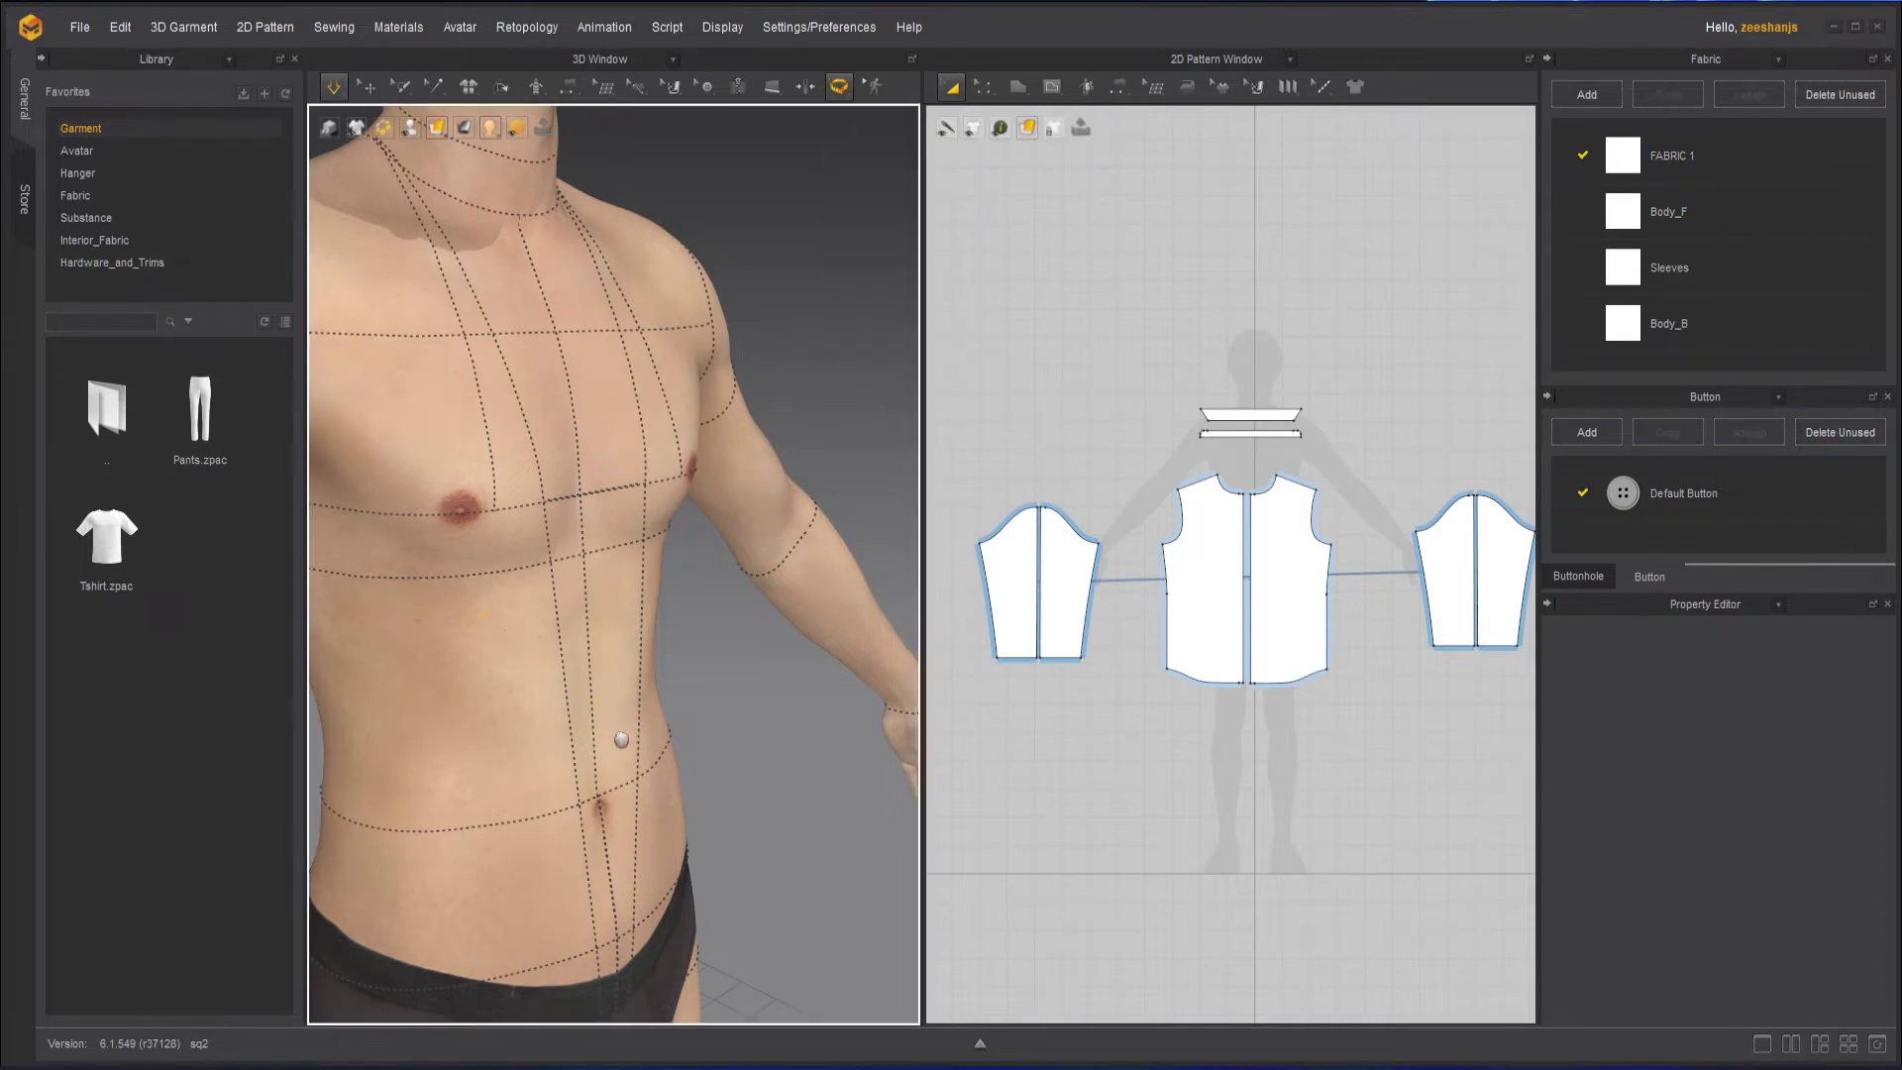
right_click_drag(621, 739, 895, 497)
middle_click_drag(896, 497, 931, 362)
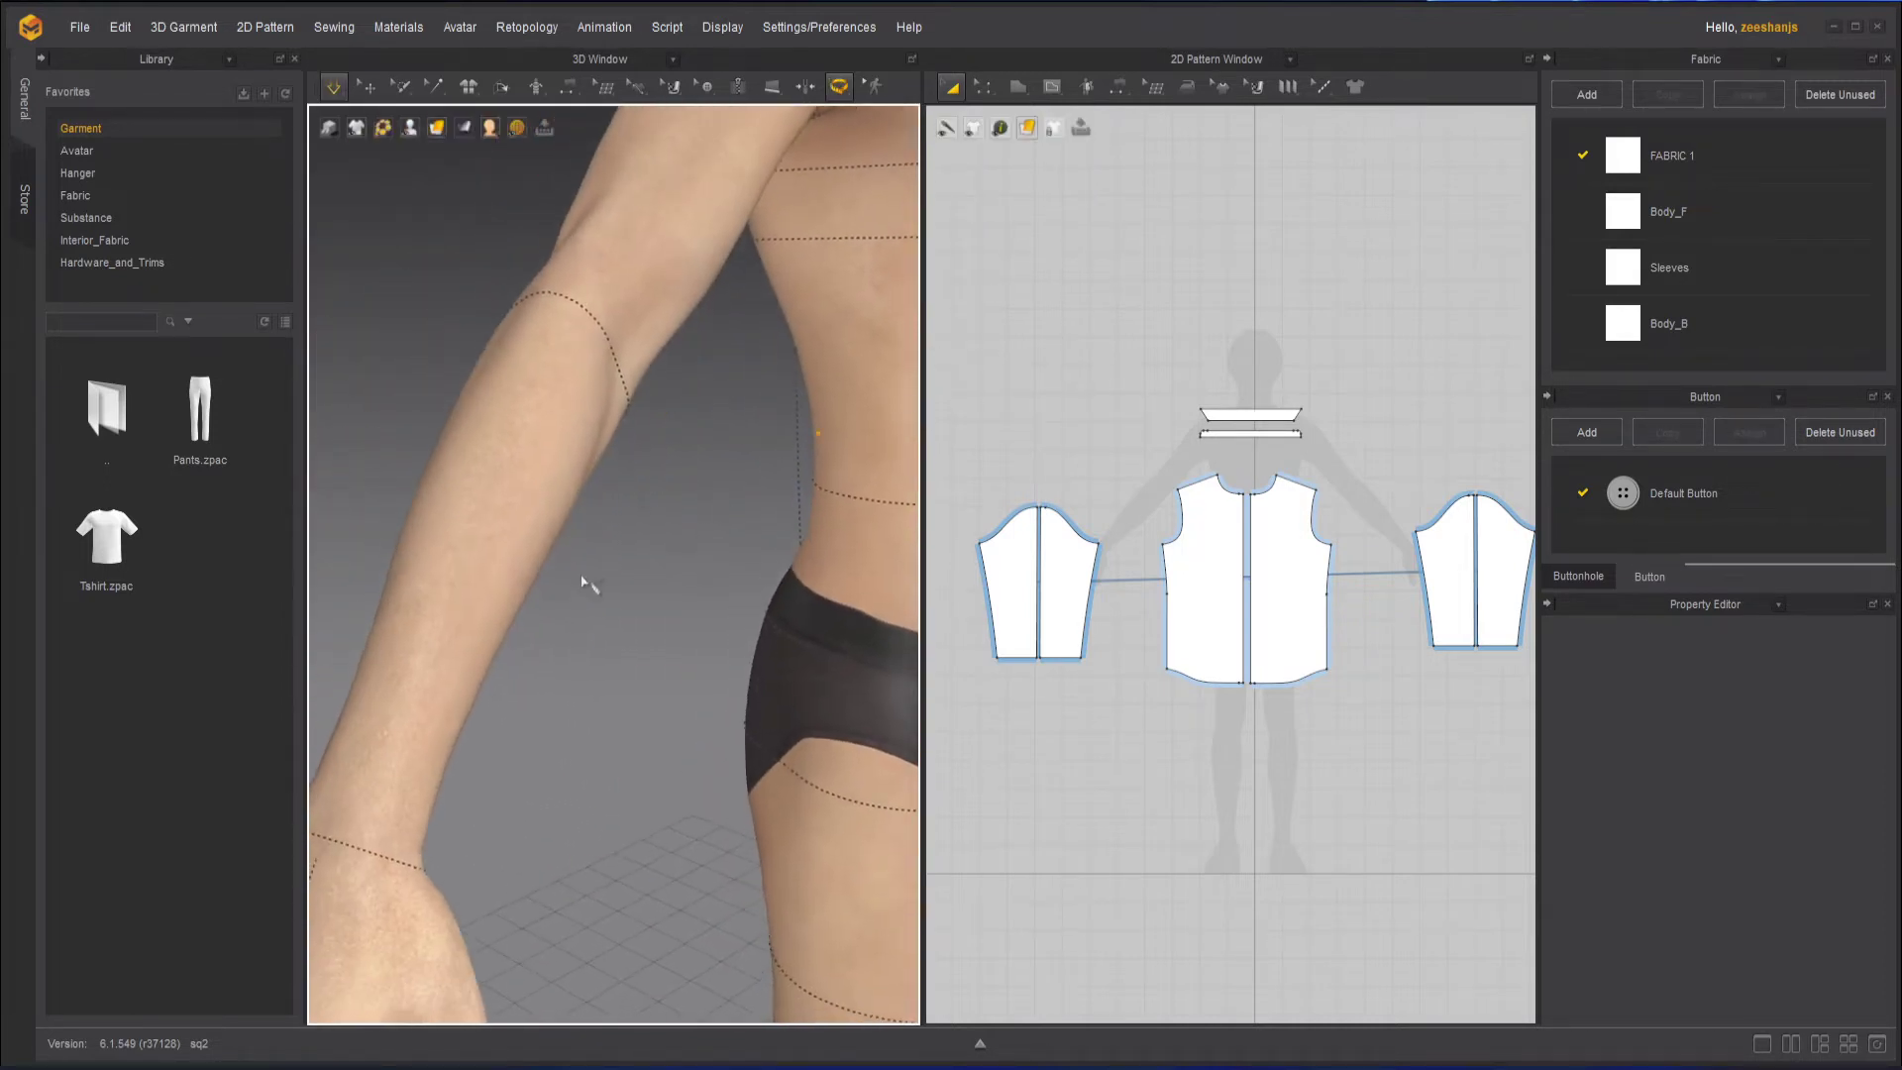
left_click(454, 526)
left_click(506, 551)
right_click_drag(481, 540, 554, 520)
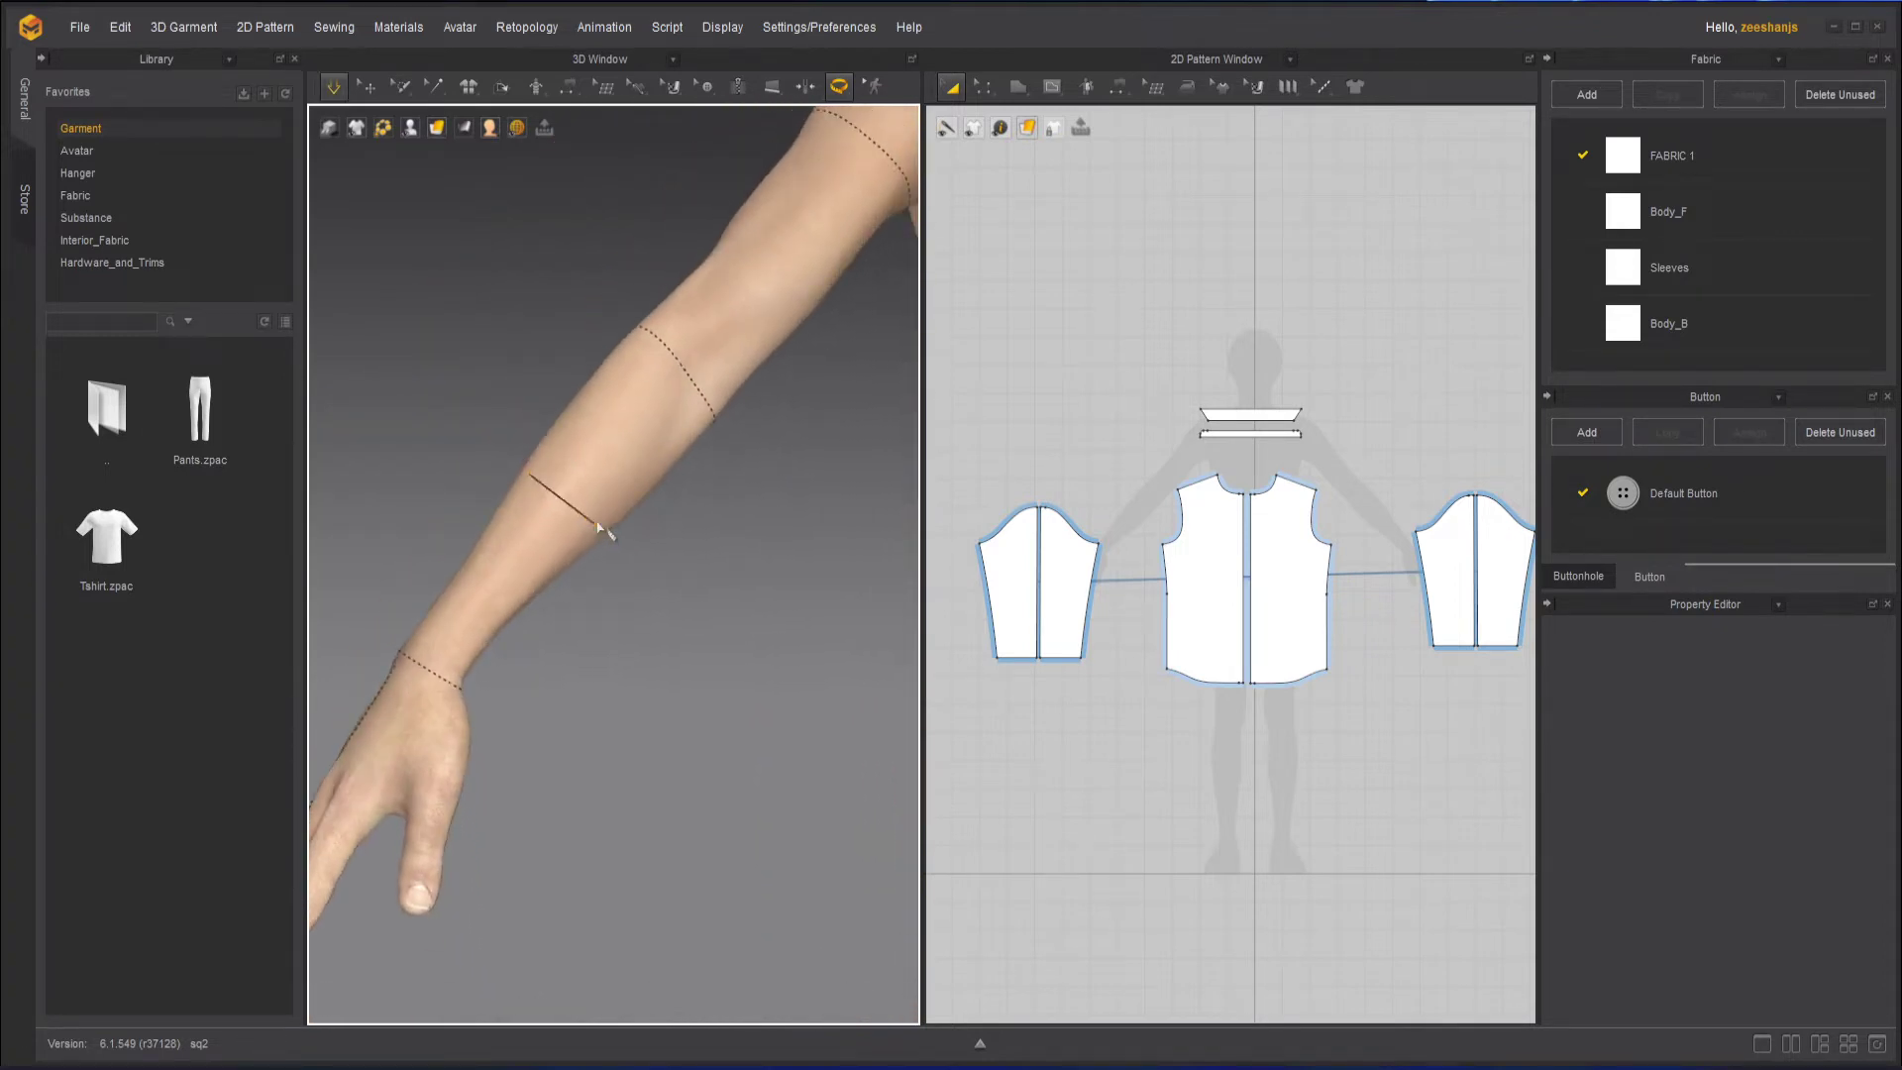
left_click(593, 528)
mouse_move(595, 549)
left_mouse_down()
mouse_move(574, 568)
mouse_move(616, 535)
mouse_move(595, 537)
left_mouse_up()
left_click(594, 539)
right_click_drag(660, 634, 692, 635)
scroll(607, 625, "down", 4)
scroll(594, 552, "up", 3)
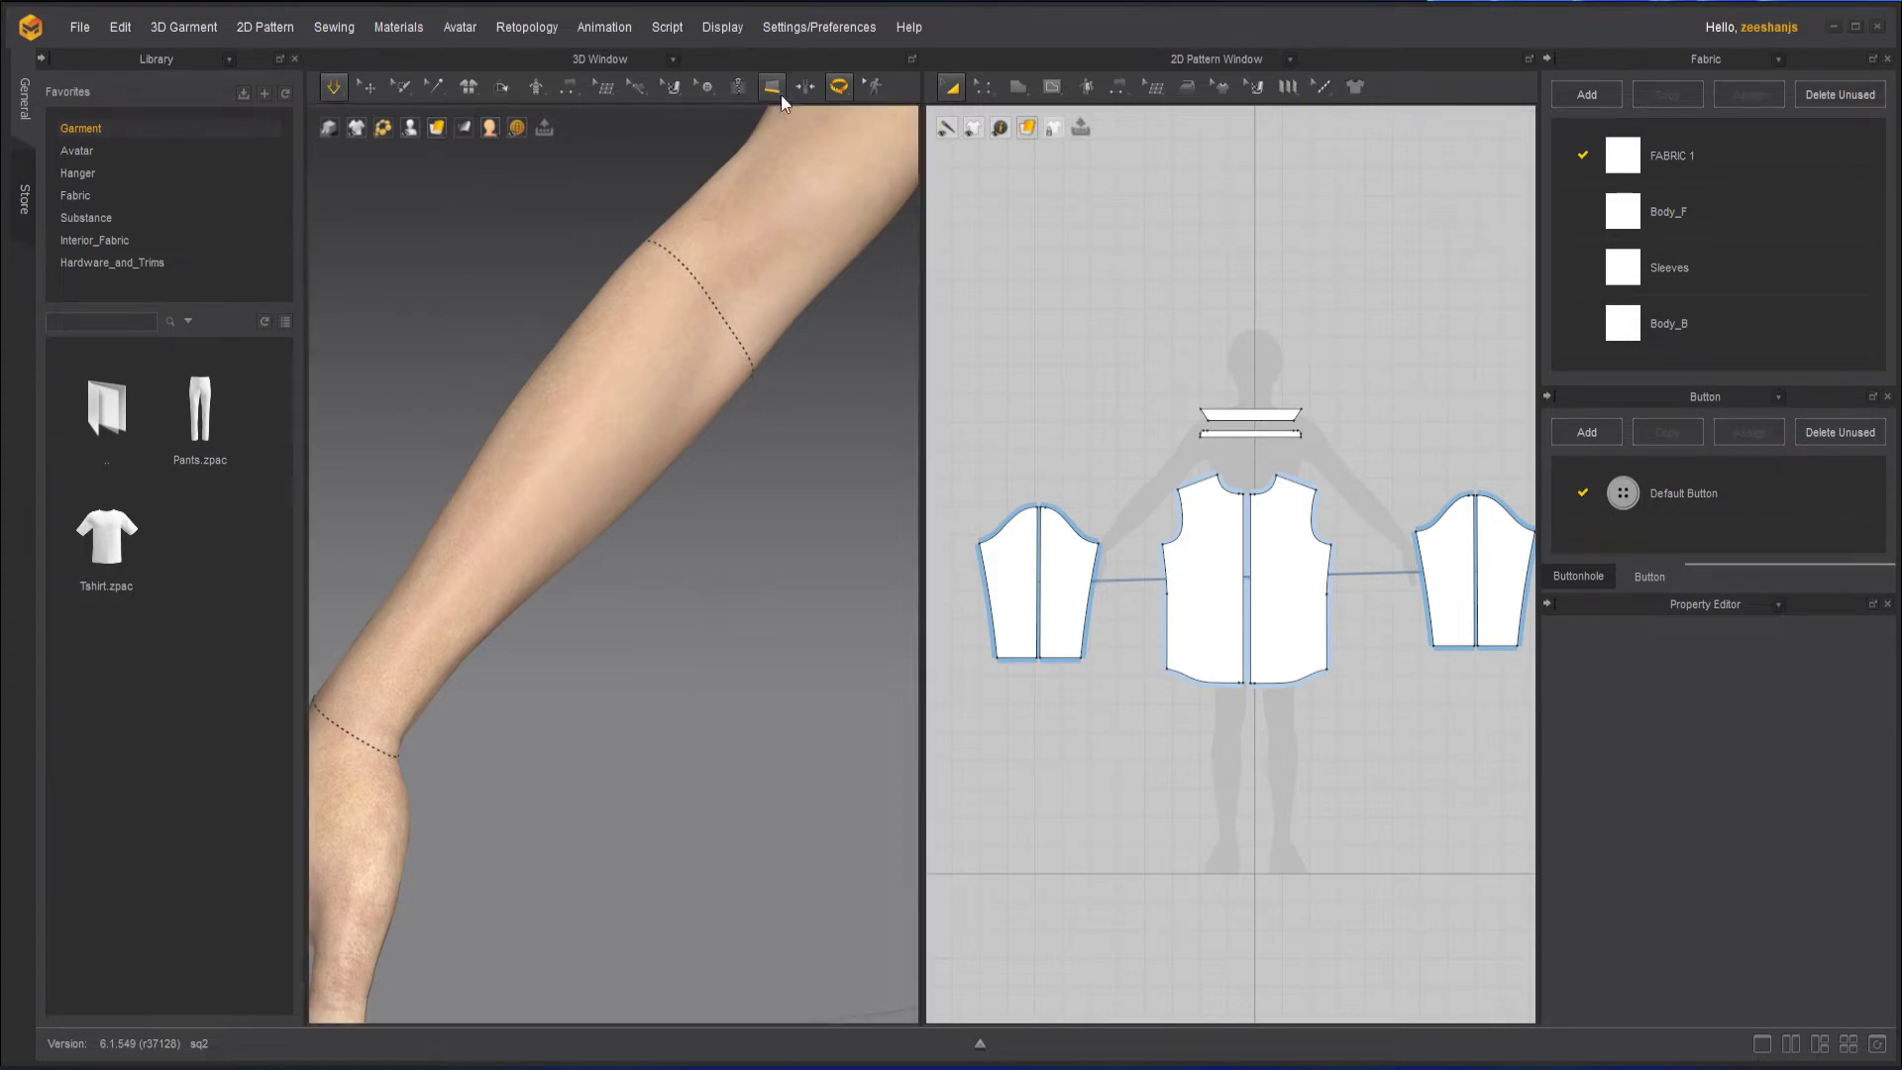
Measure around the middle of the avatar's right forearm with Surface Circumference Measure (Avatar).
left_click(841, 89)
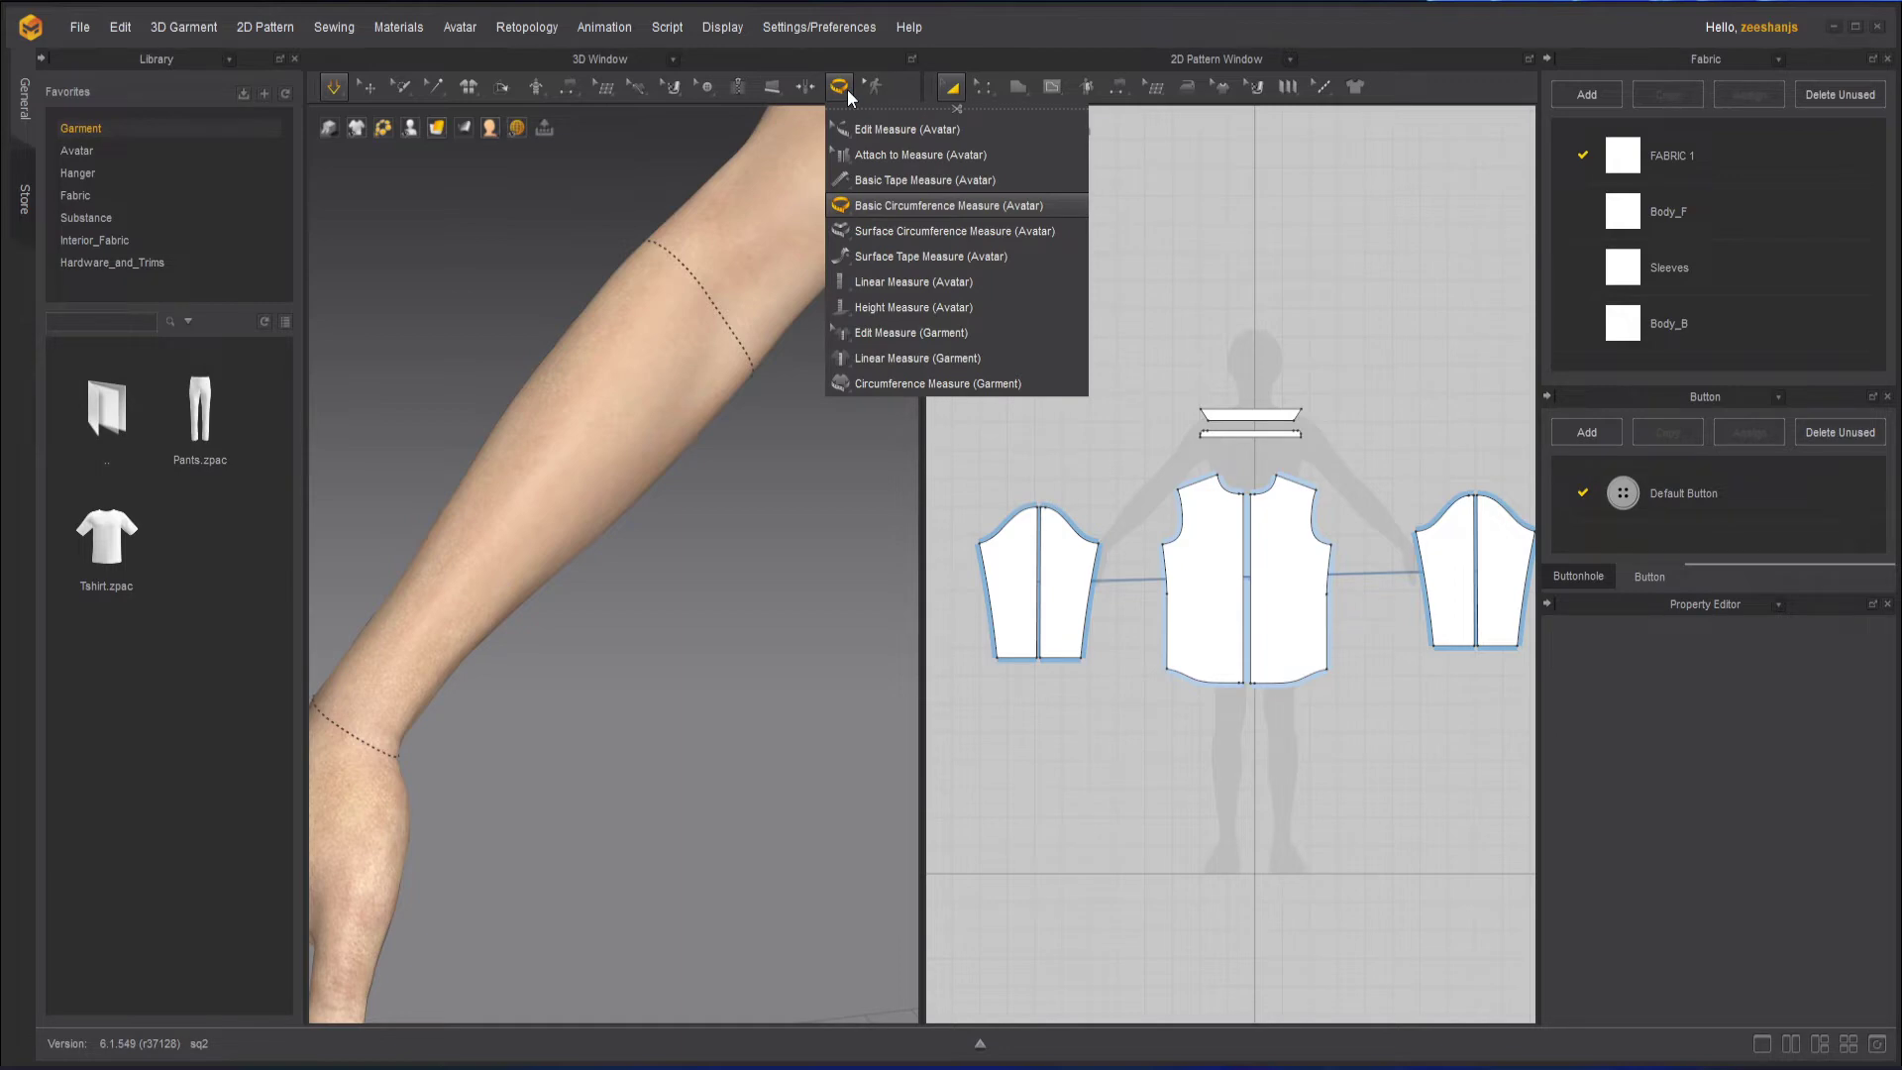
left_click(883, 232)
left_click(487, 471)
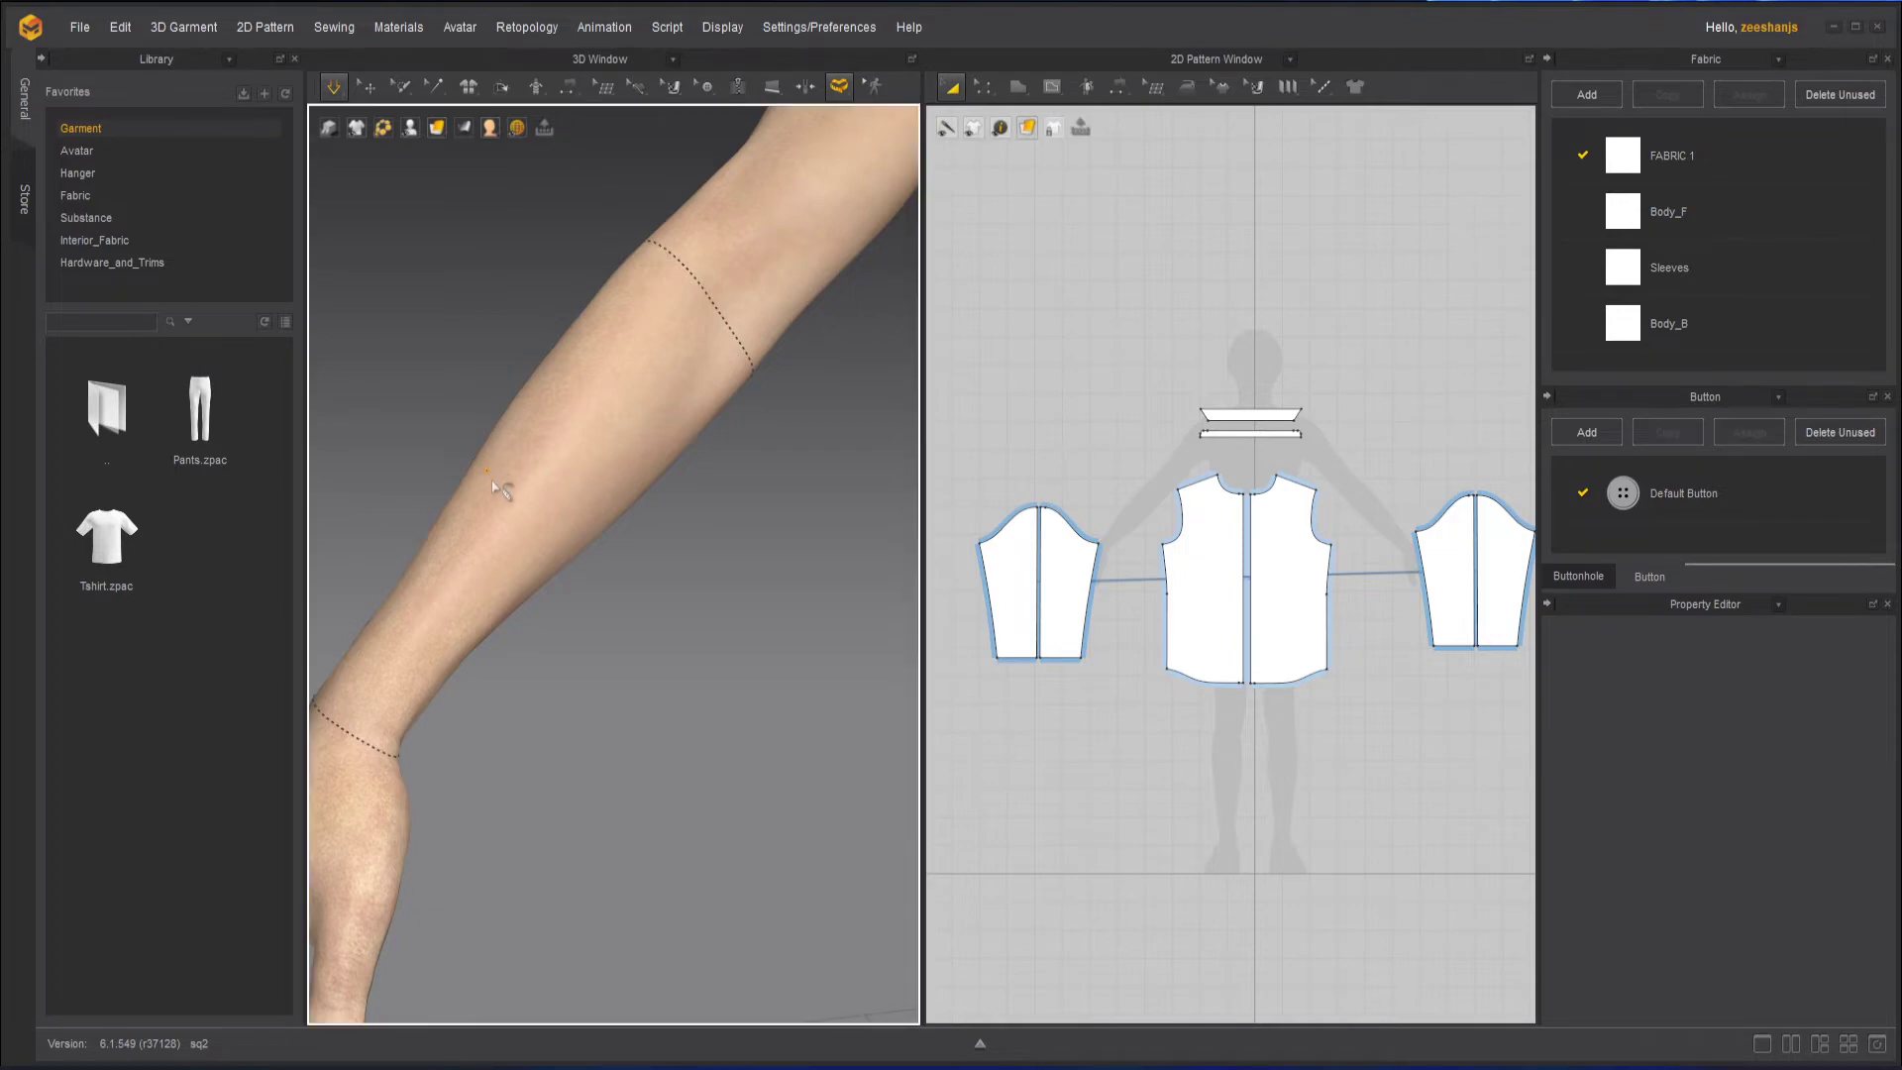
left_click(549, 513)
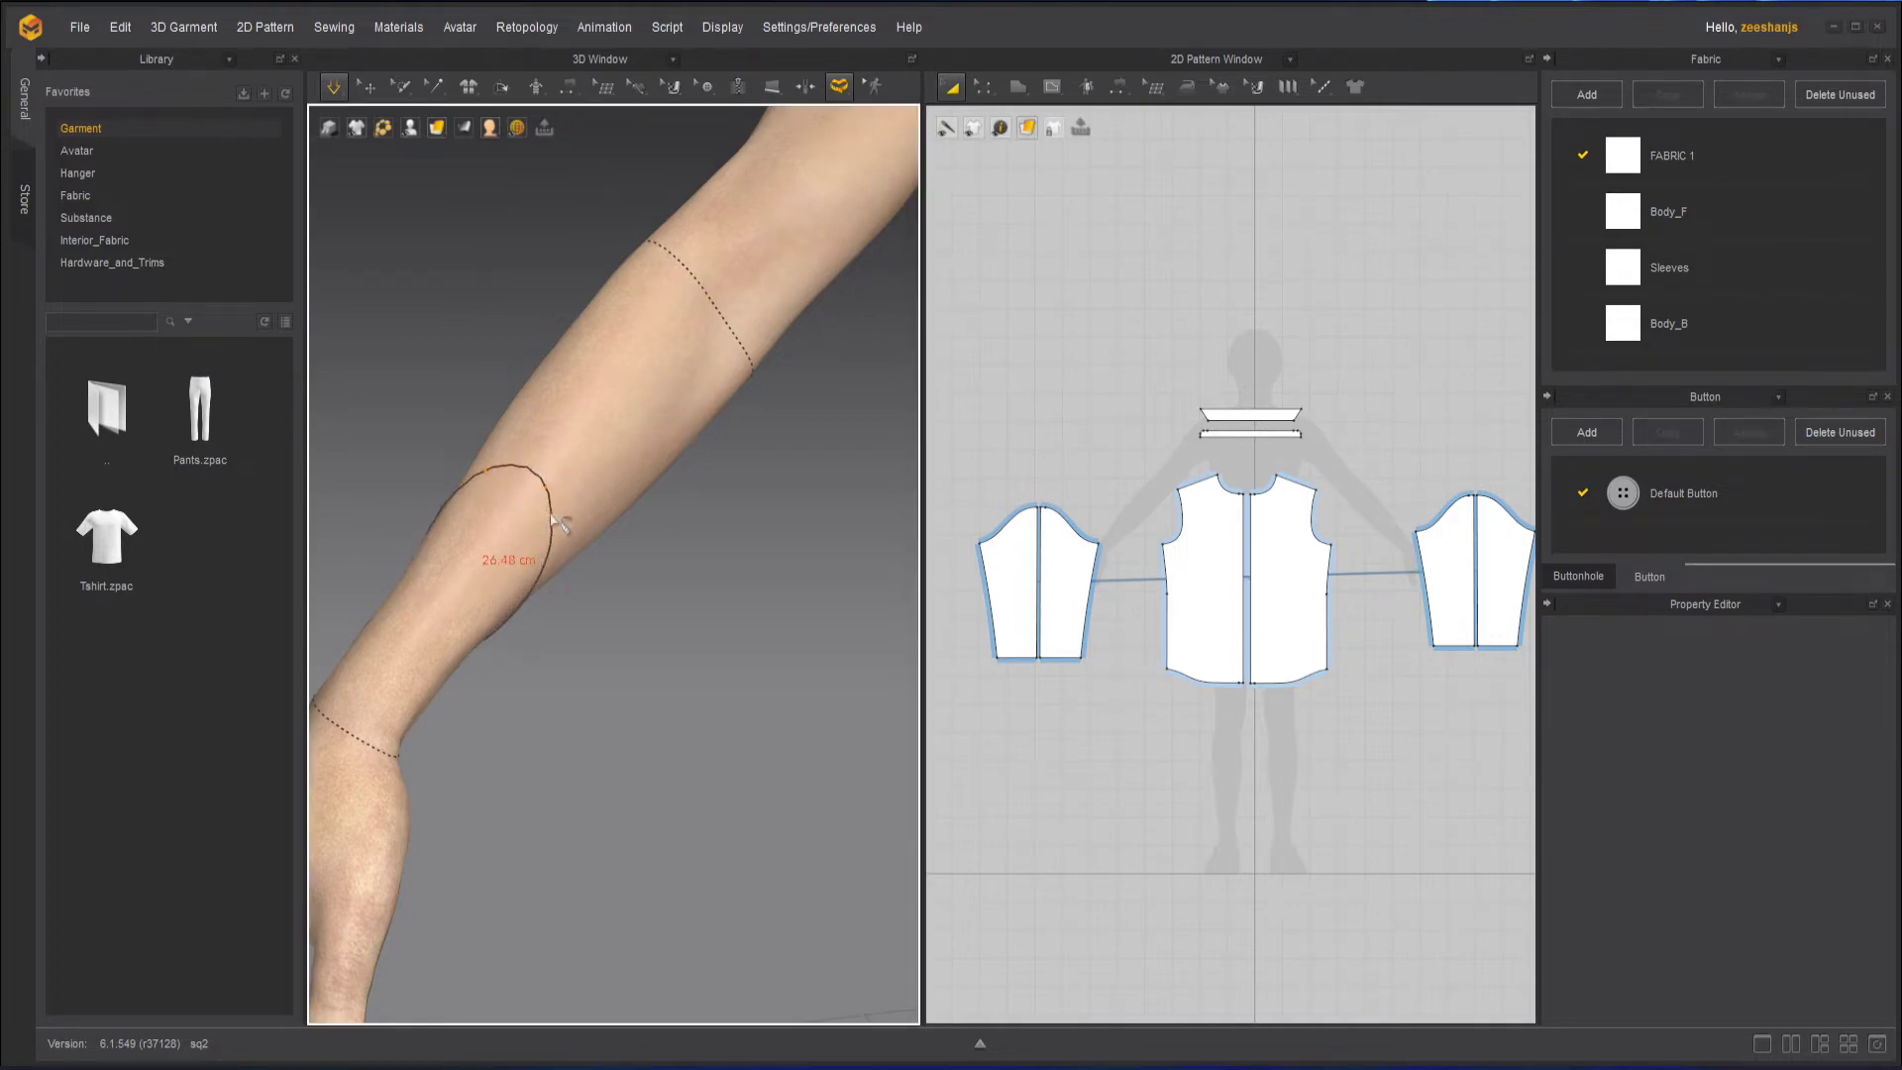
Add a second surface circumference measure around the right forearm, just below the elbow, removing any misplaced points.
left_click(595, 484)
left_click(565, 463)
left_click(314, 706)
left_click(594, 474)
left_click(315, 705)
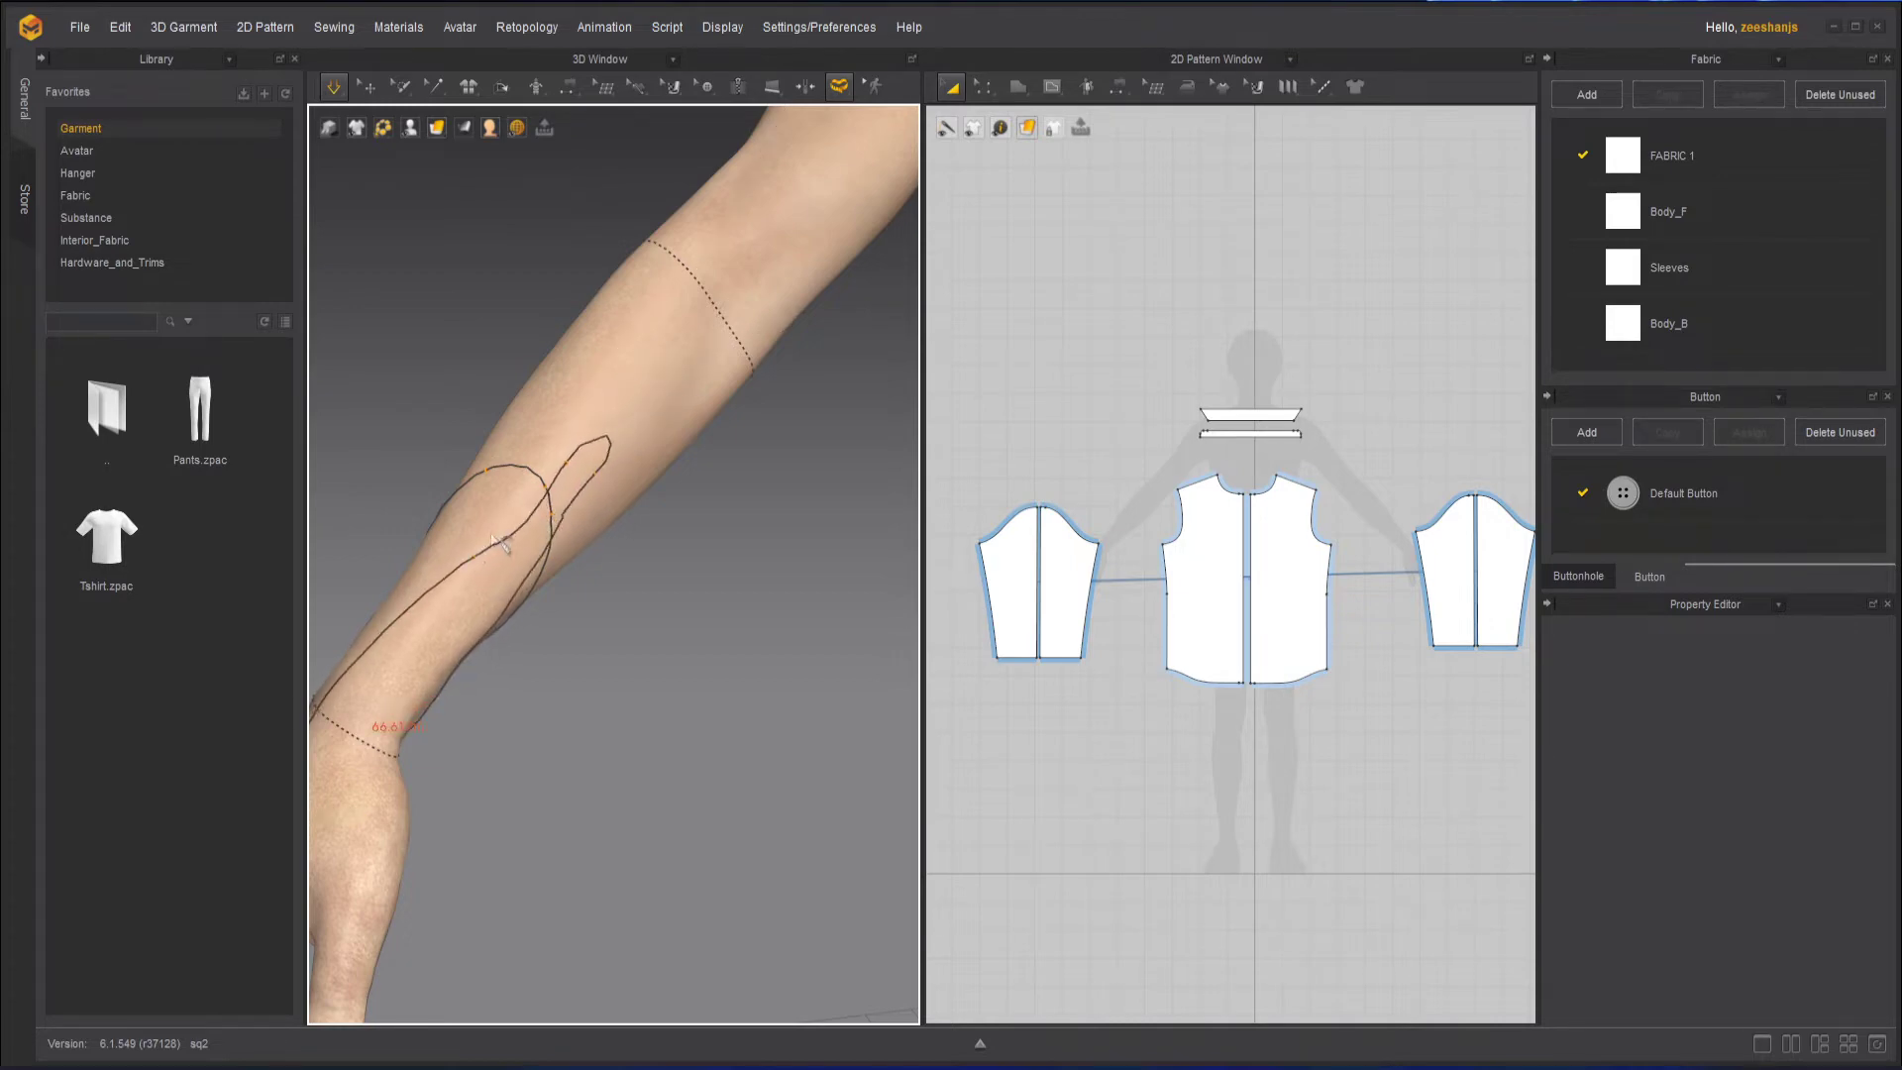
key("BackSpace")
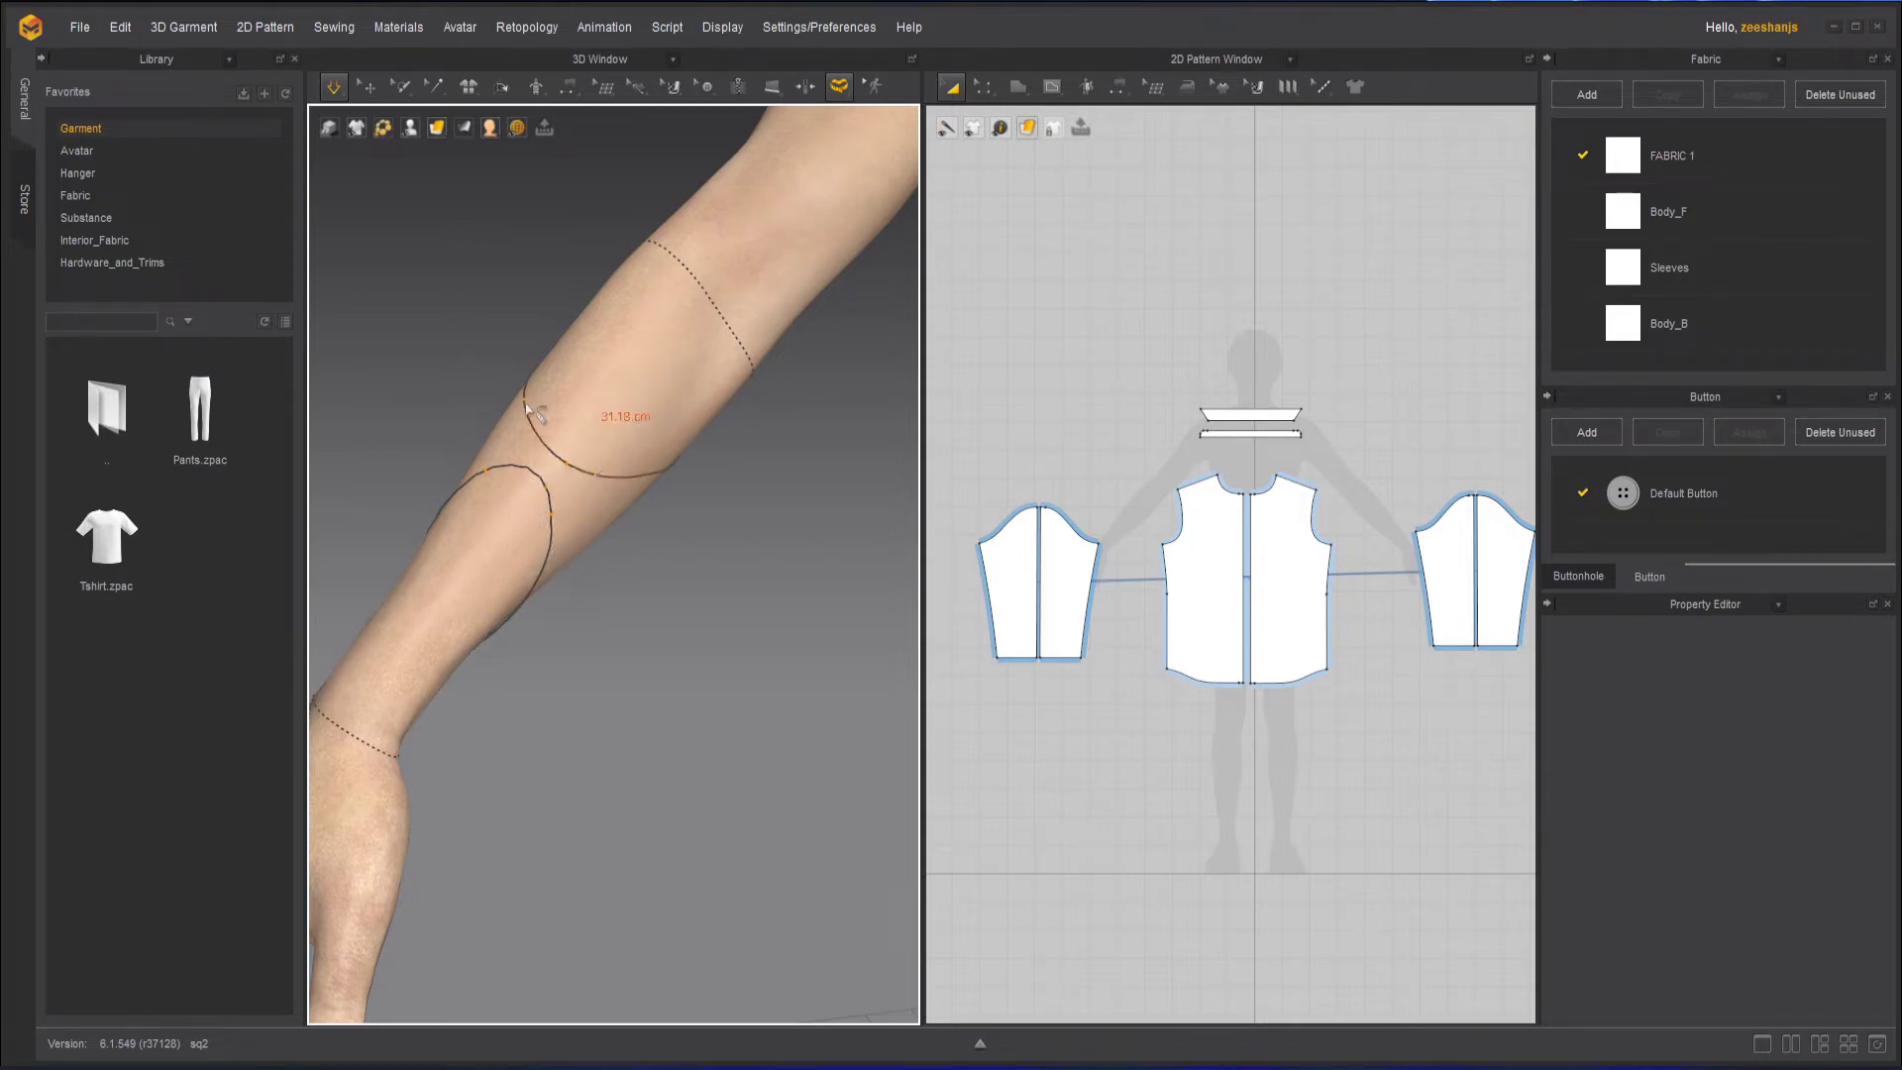
left_click(648, 585)
scroll(650, 586, "down", 4)
right_click_drag(654, 594, 717, 633)
key("space")
scroll(693, 526, "up", 2)
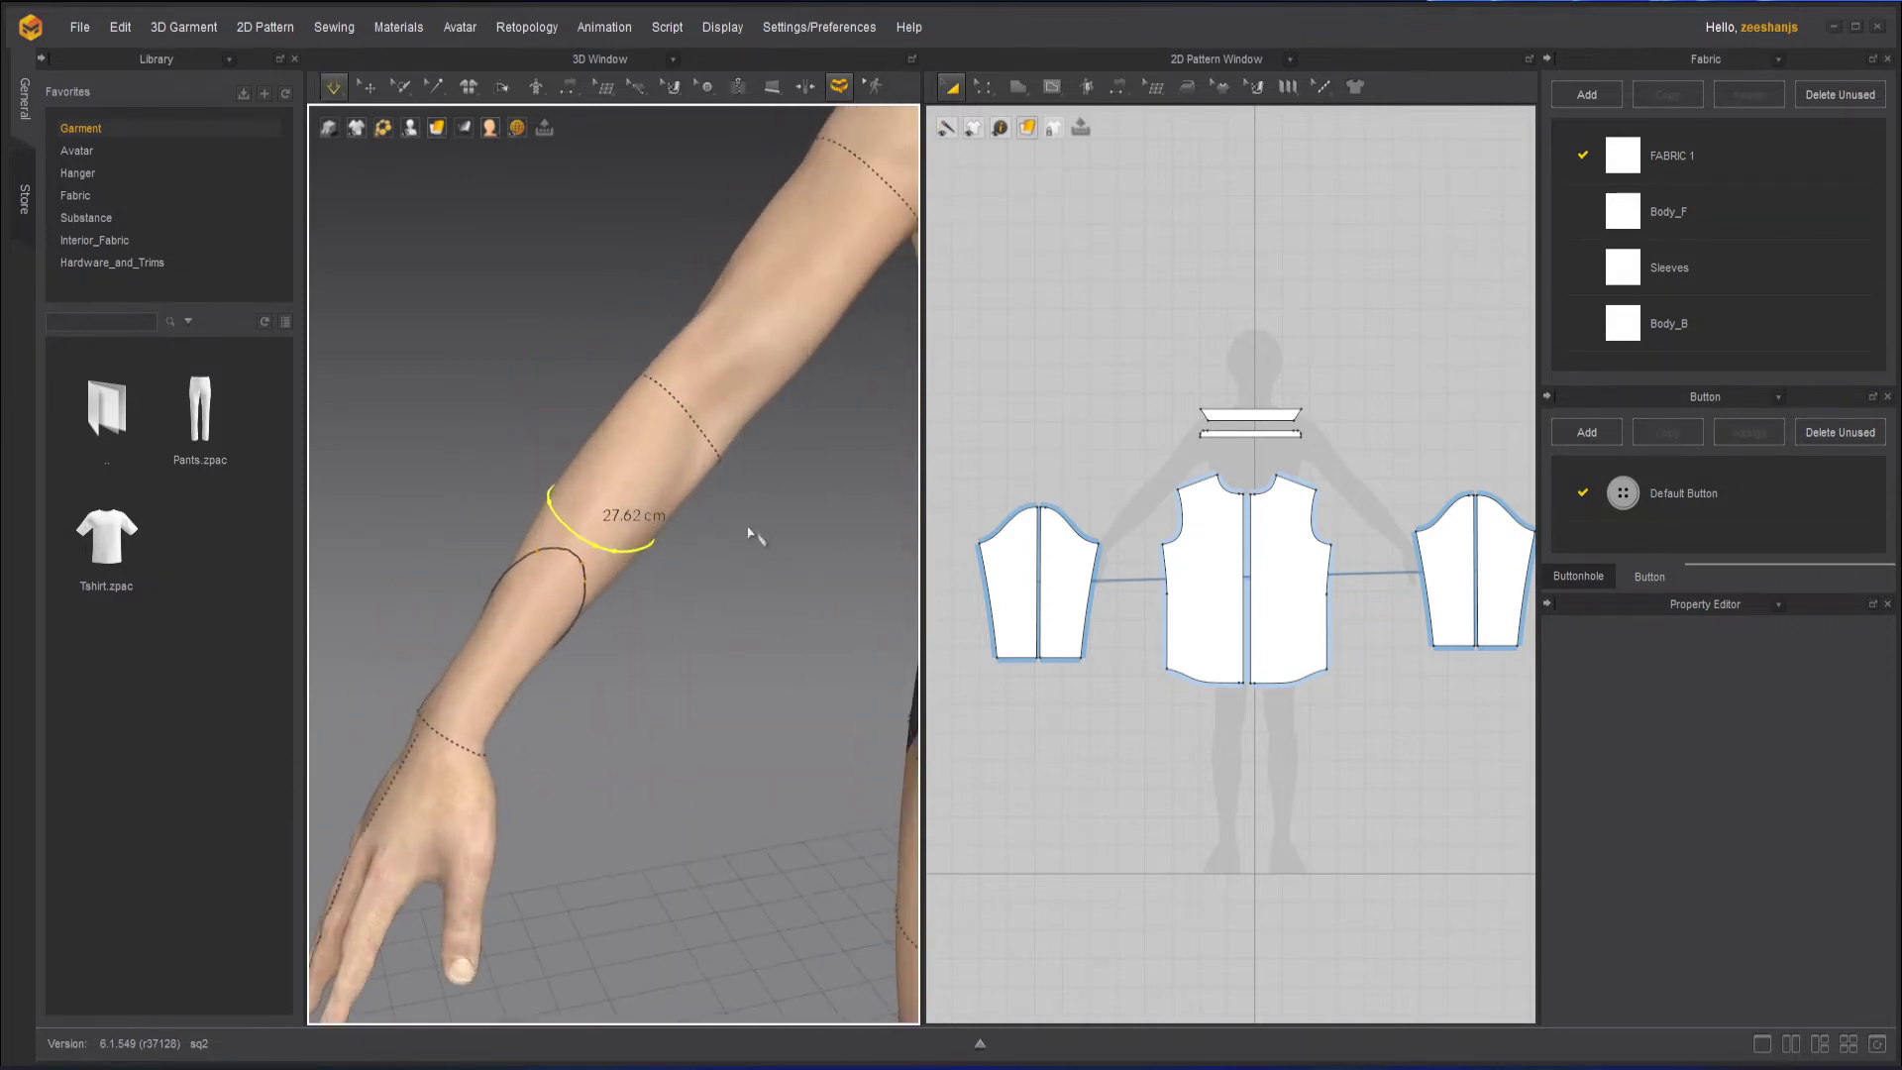
Delete both surface circumference measures from the right forearm using Edit Measure (Avatar).
left_click(832, 88)
left_click(838, 87)
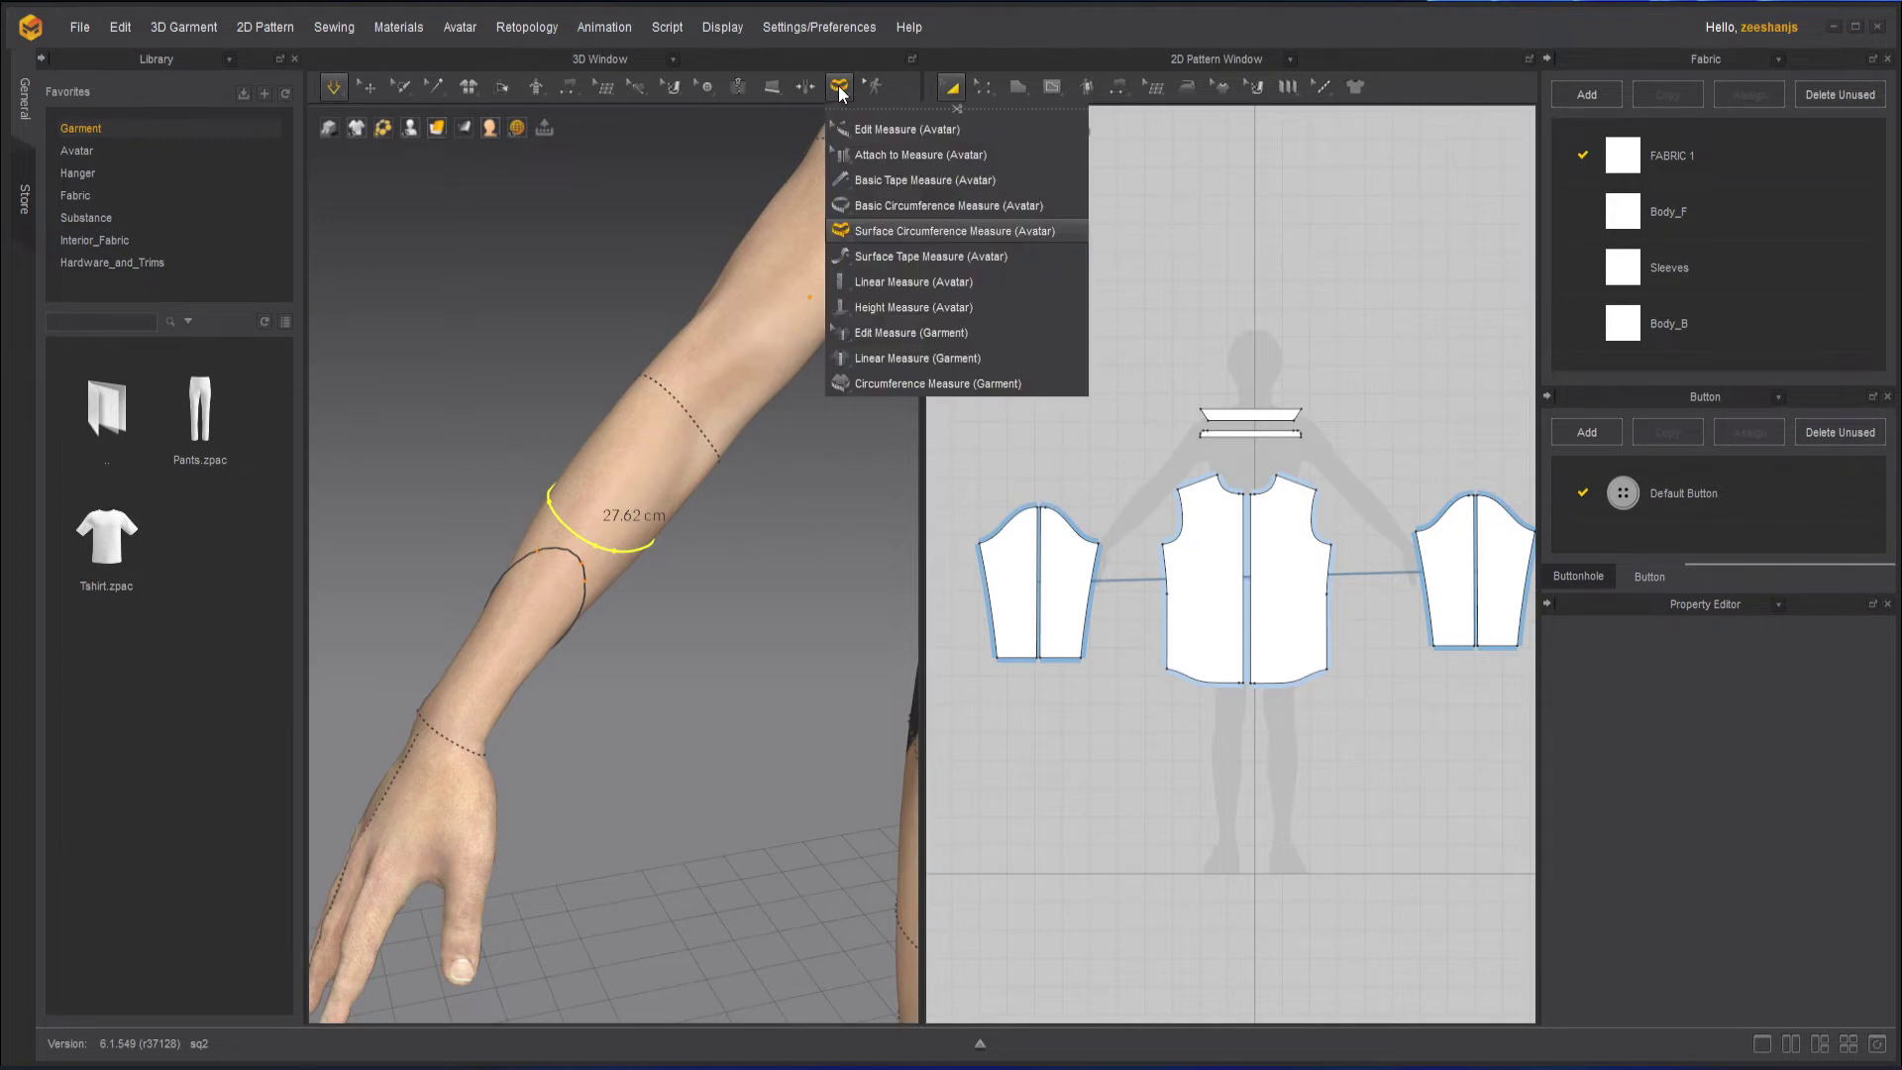
left_click(880, 133)
left_click(617, 552)
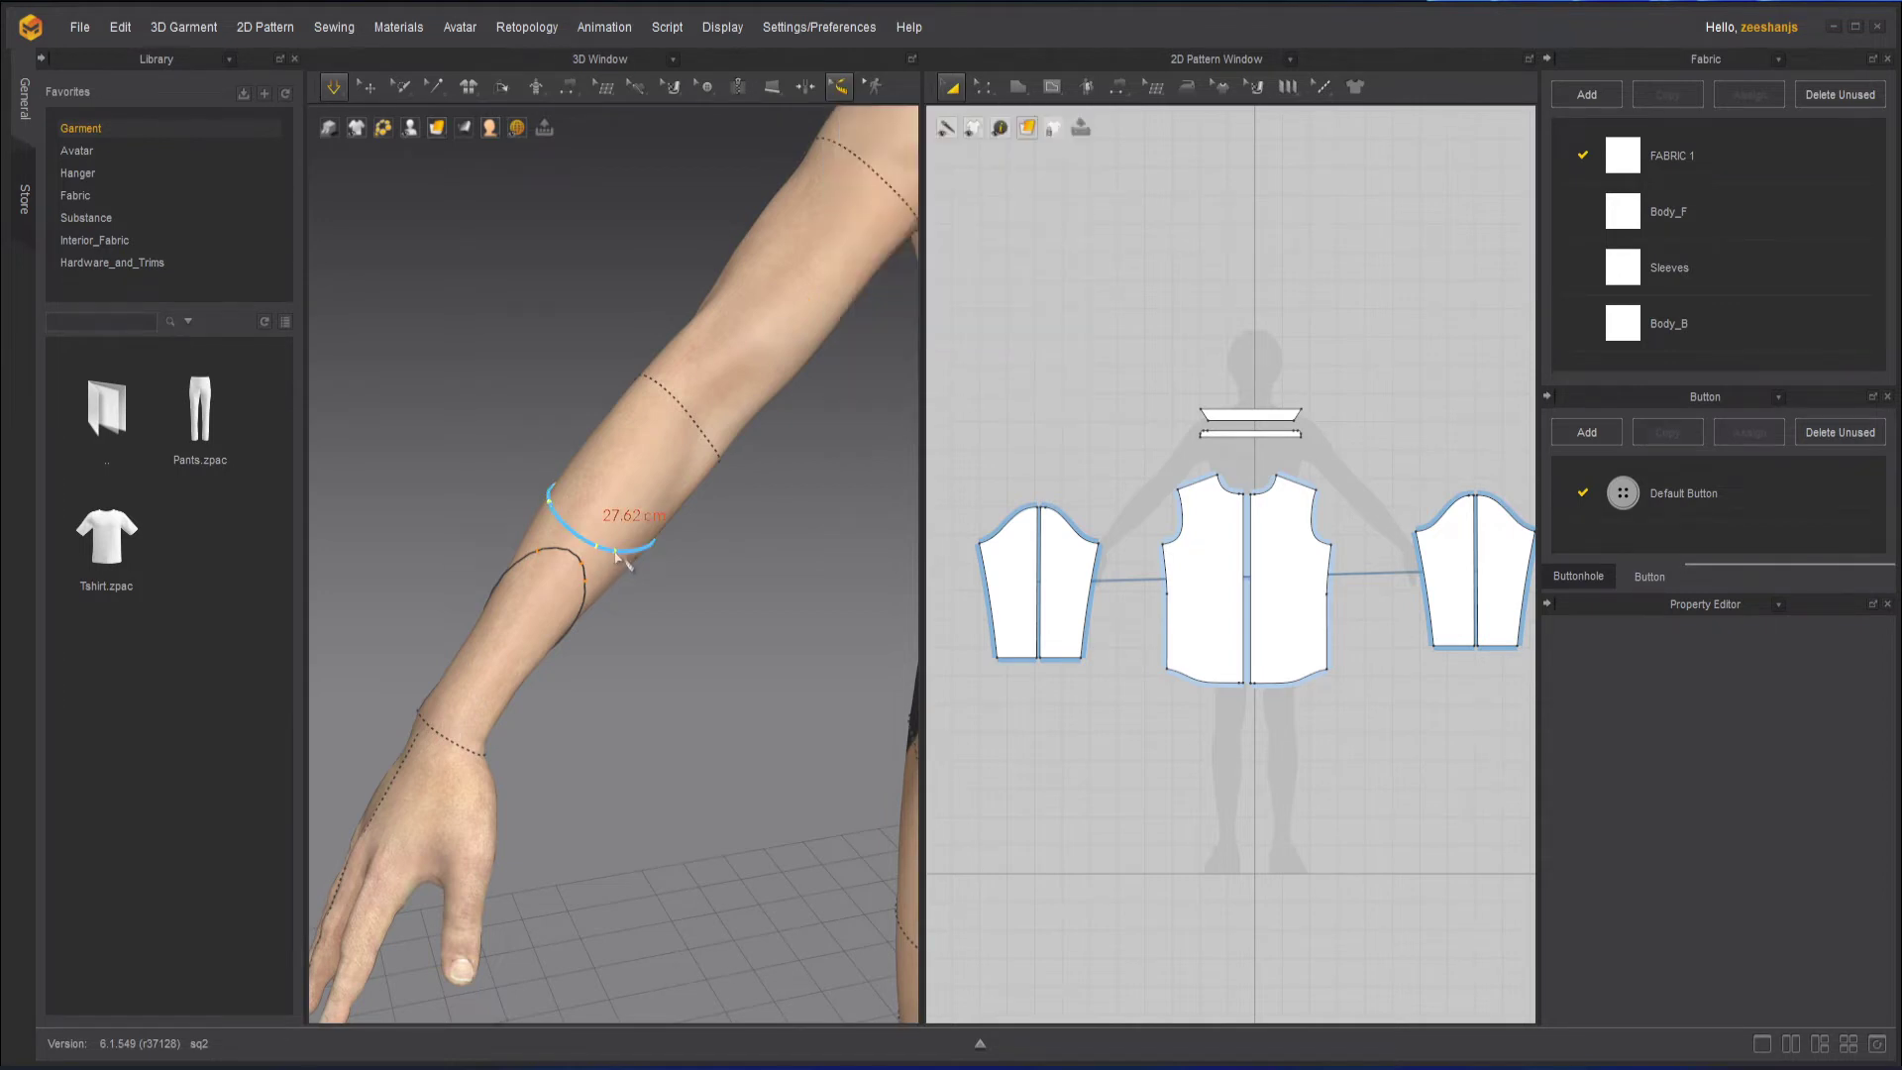
left_click(587, 586)
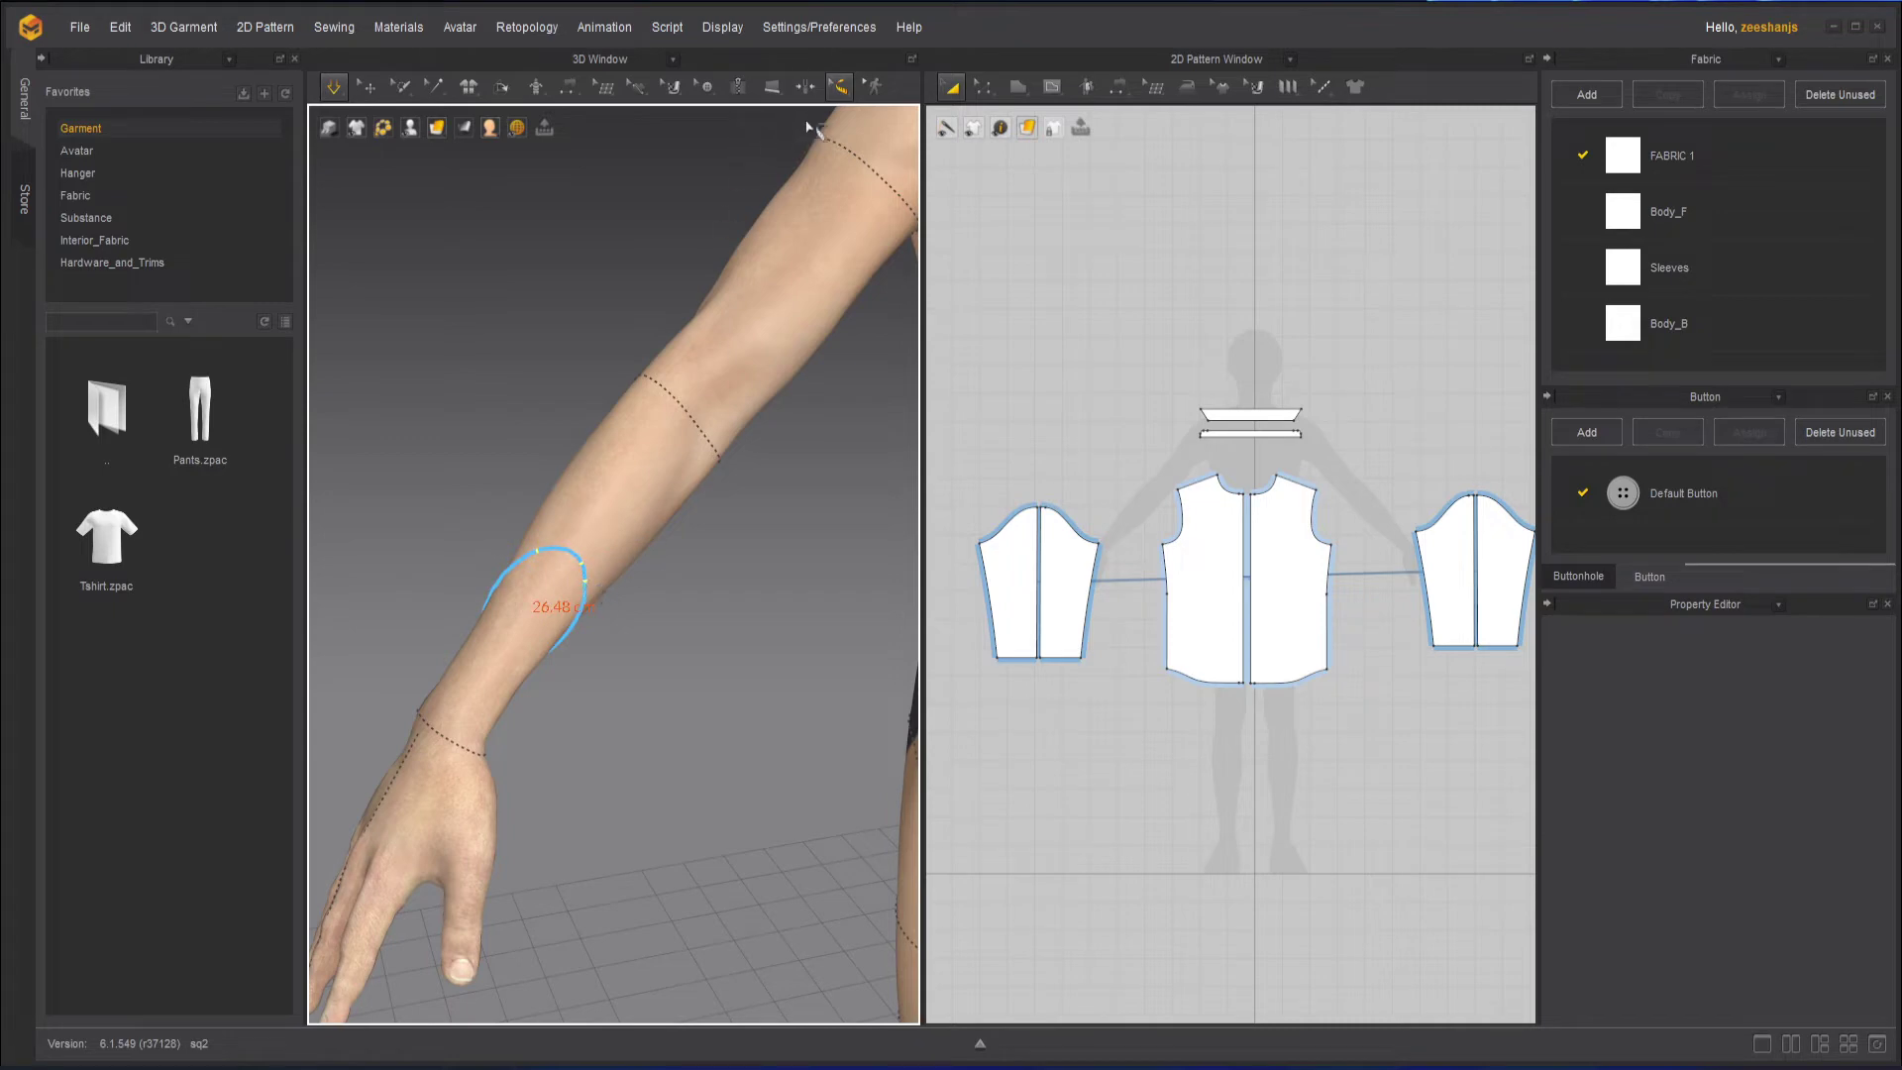
Measure a zigzag multi-point path along the right forearm from below the elbow to above the wrist with Surface Tape Measure (Avatar).
left_click(838, 86)
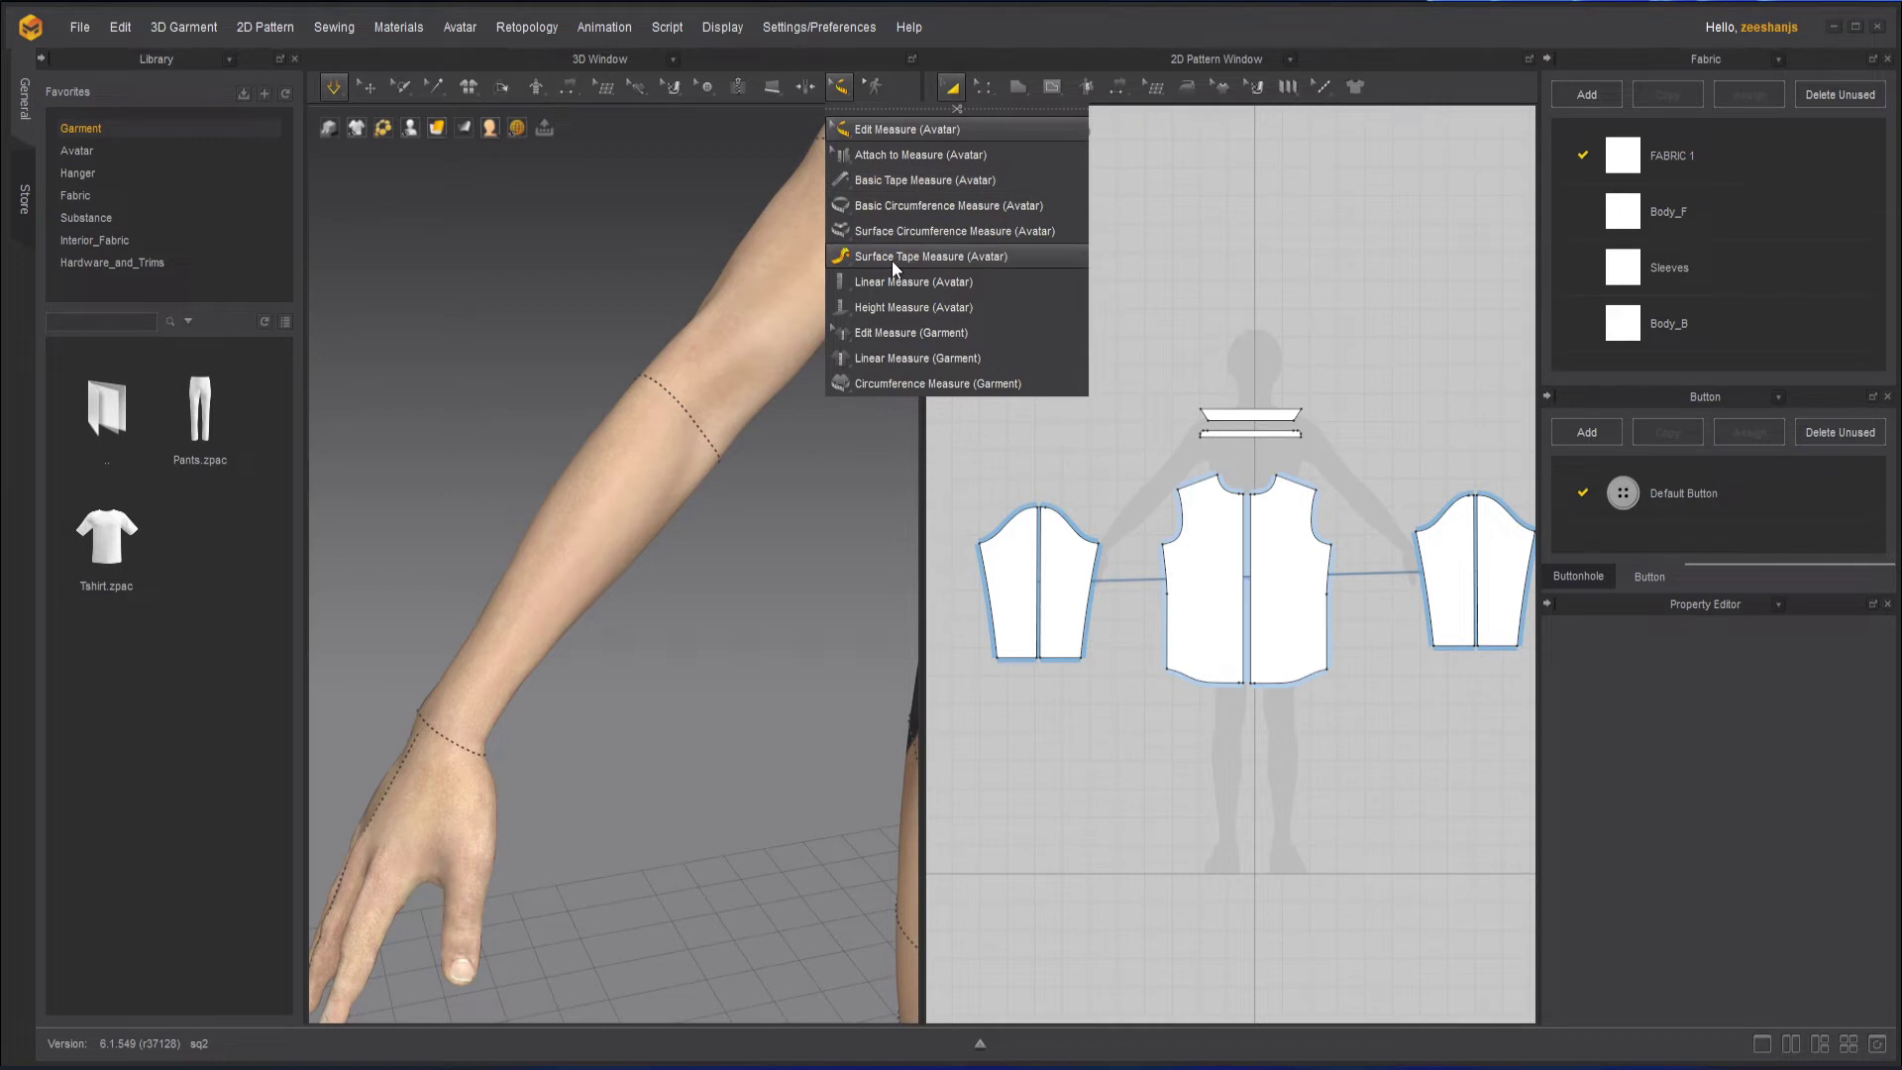
left_click(891, 259)
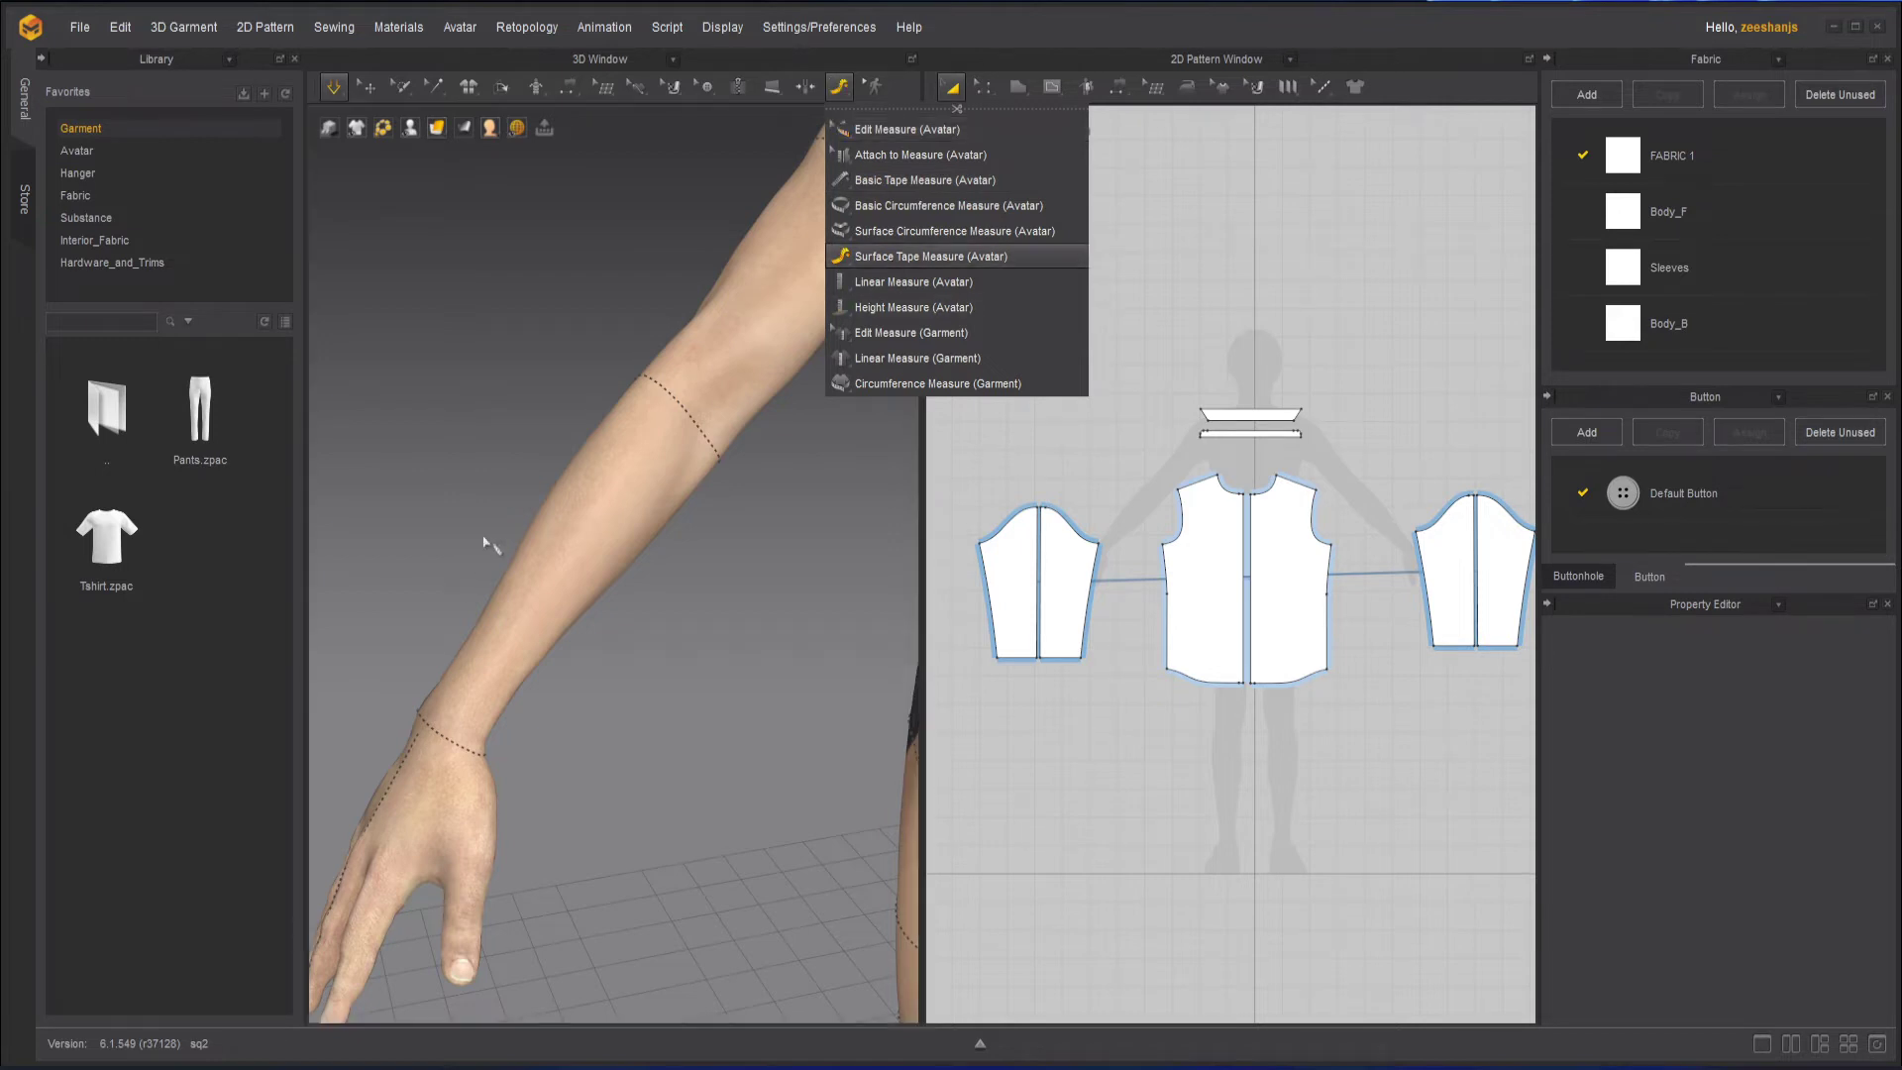
left_click(550, 524)
left_click(591, 519)
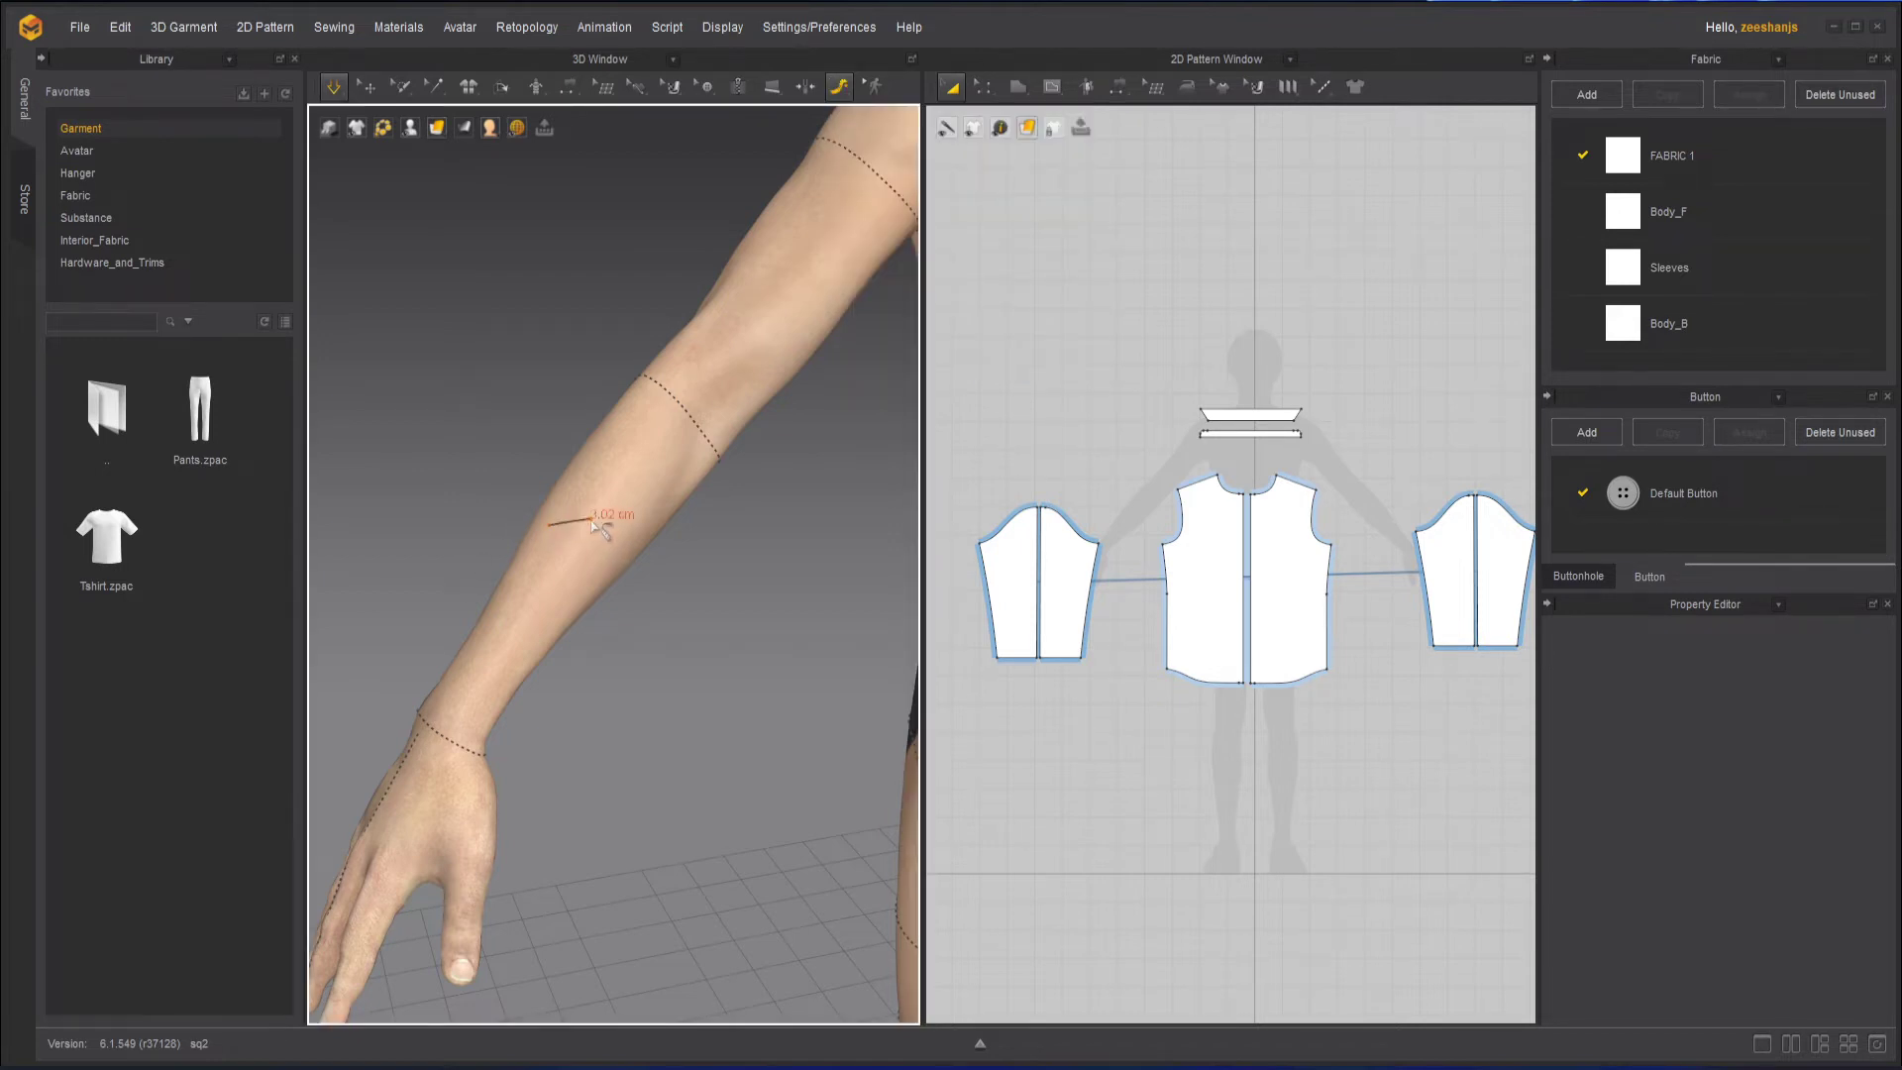
left_click(590, 546)
left_click(646, 513)
right_click_drag(649, 519, 657, 483)
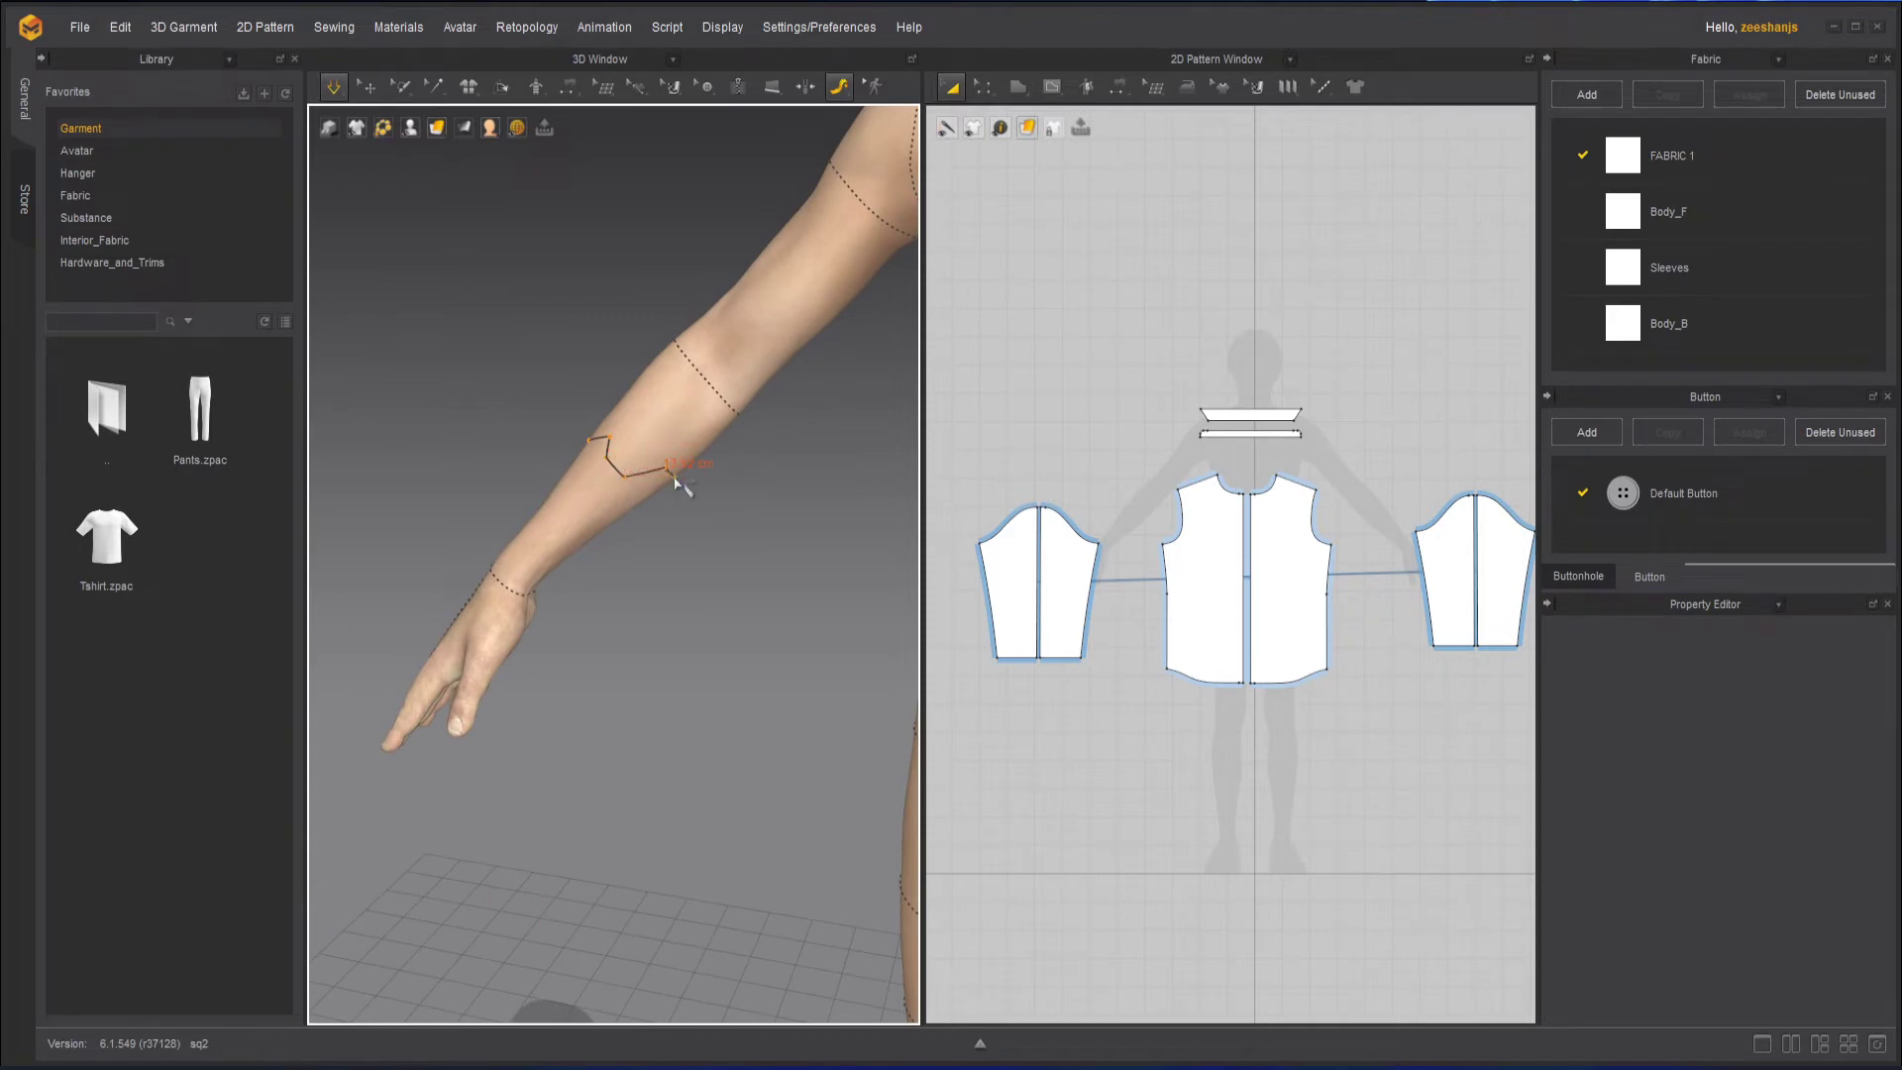
left_click(674, 480)
right_click_drag(620, 514, 709, 479)
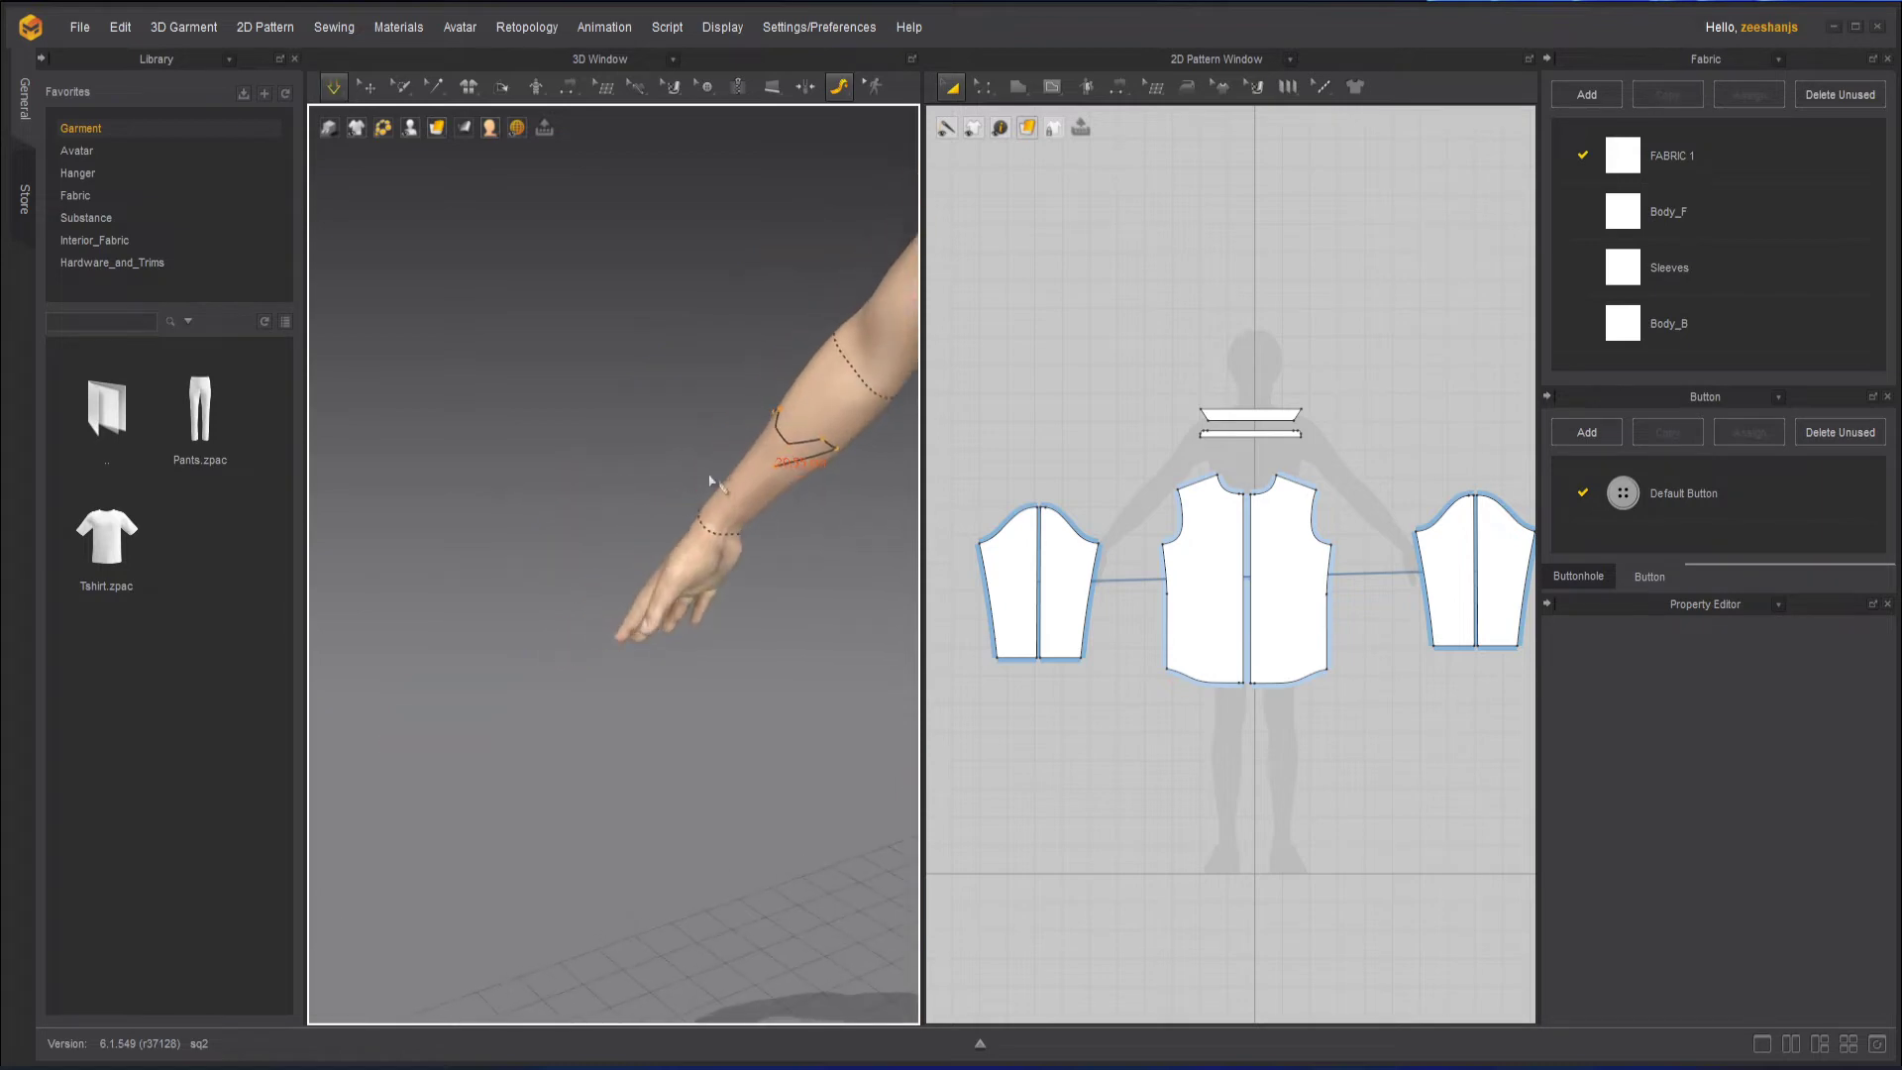
left_click(752, 467)
scroll(773, 477, "up", 4)
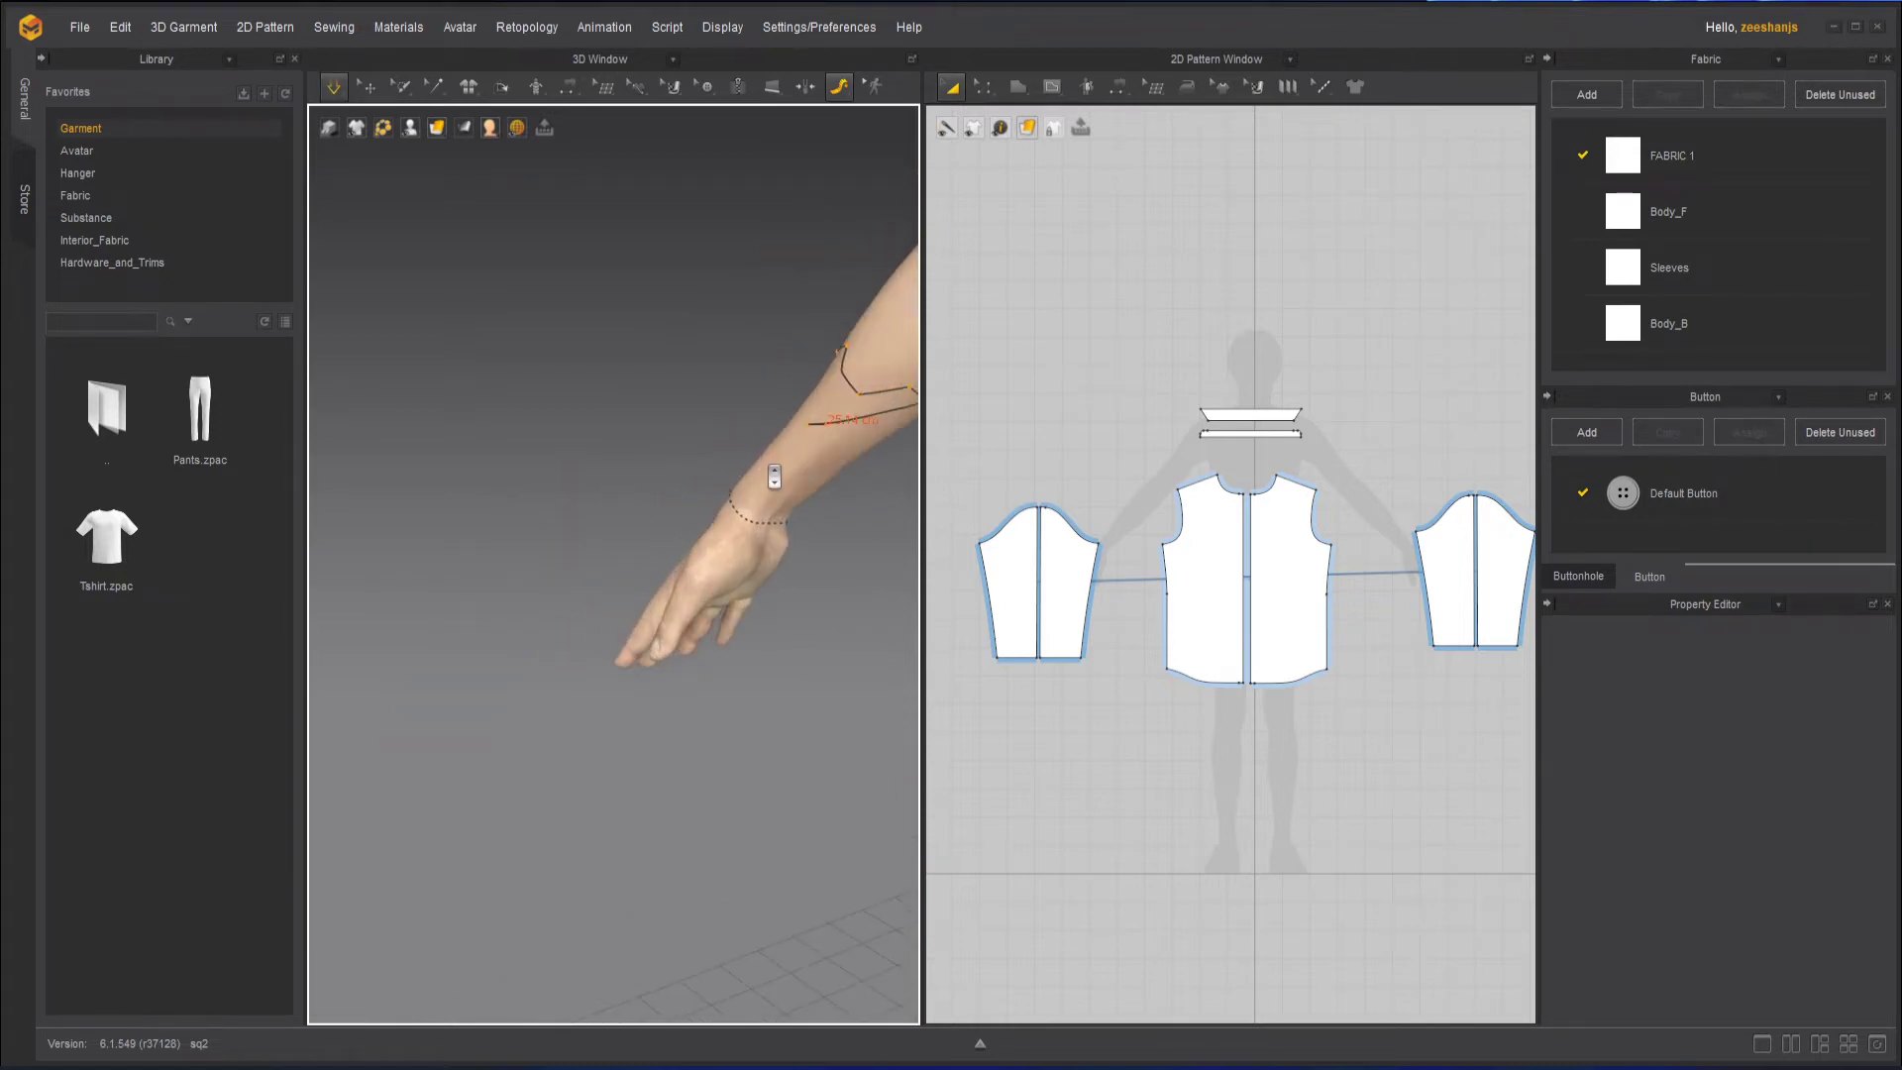
middle_click_drag(756, 473, 663, 499)
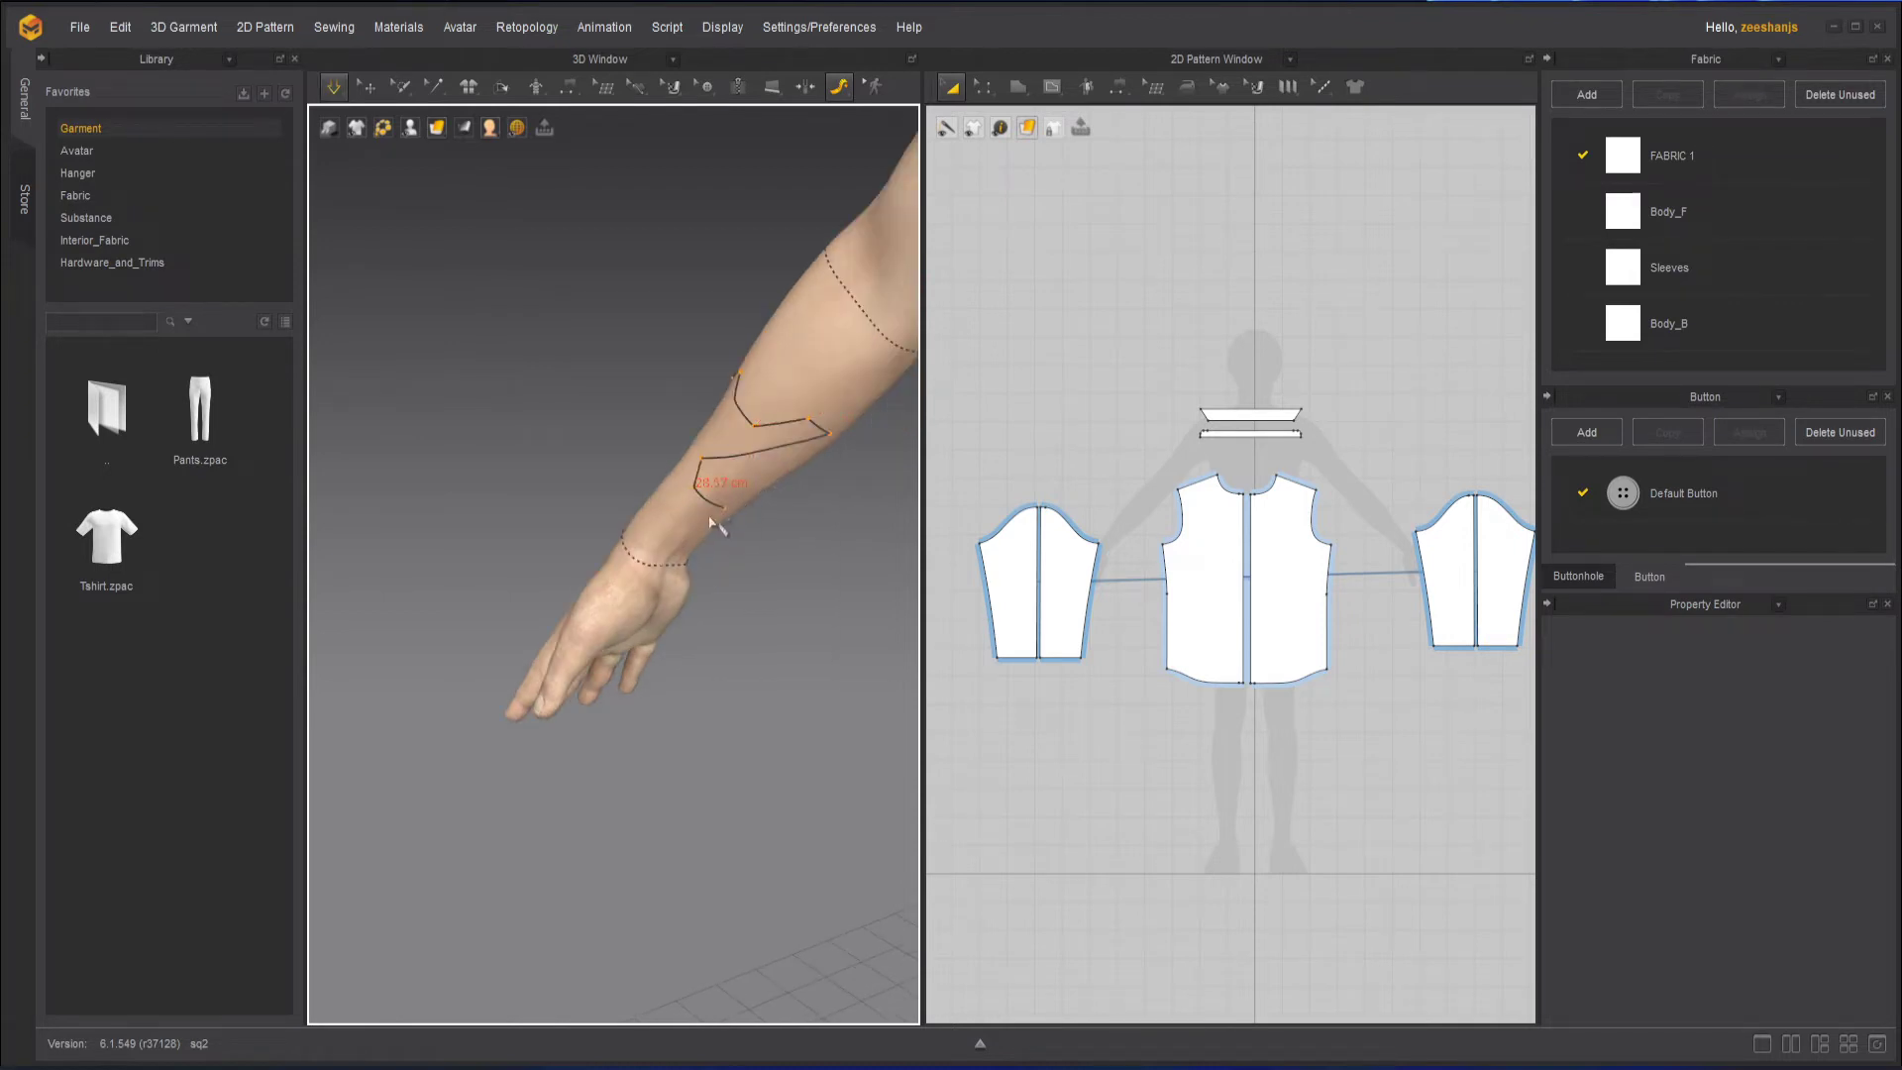
double_click(672, 523)
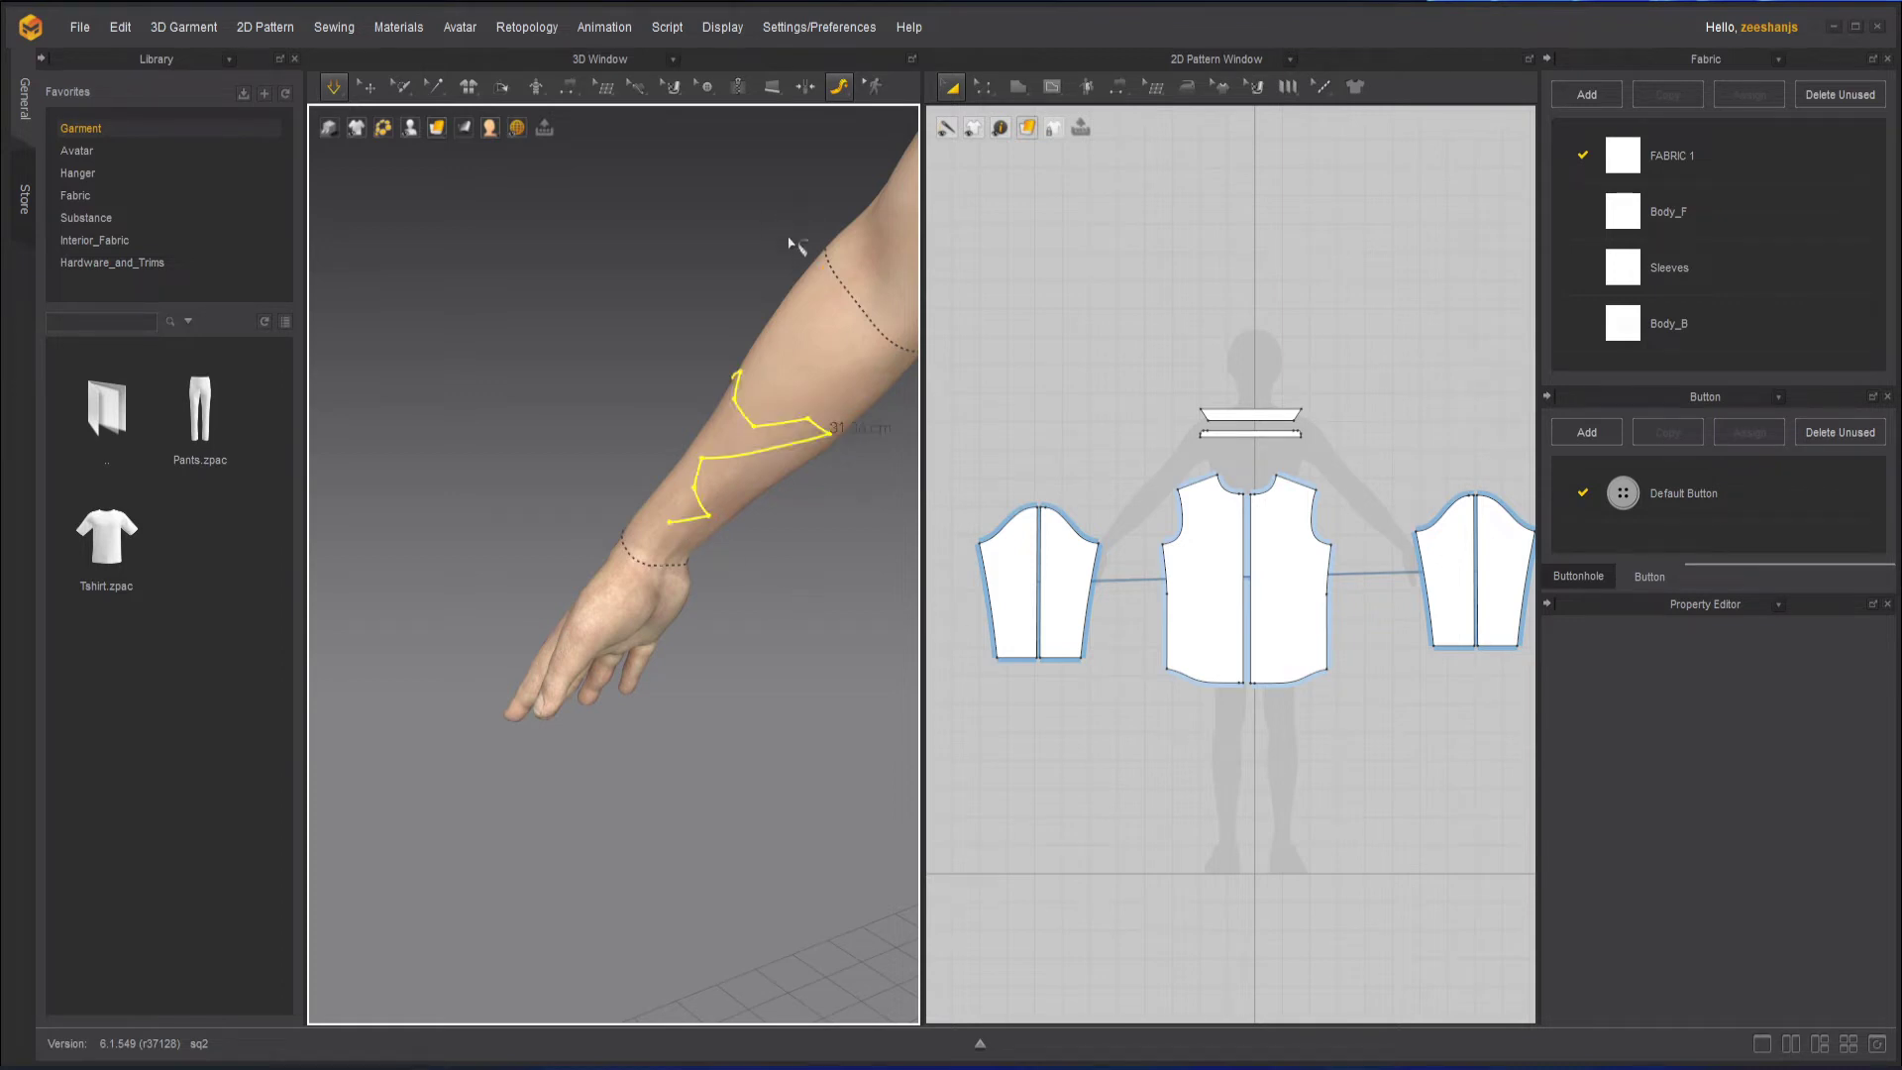
Measure a multi-point path across the chest, down the abdomen and up the left side with Linear Measure (Avatar), and remove it.
left_click(839, 87)
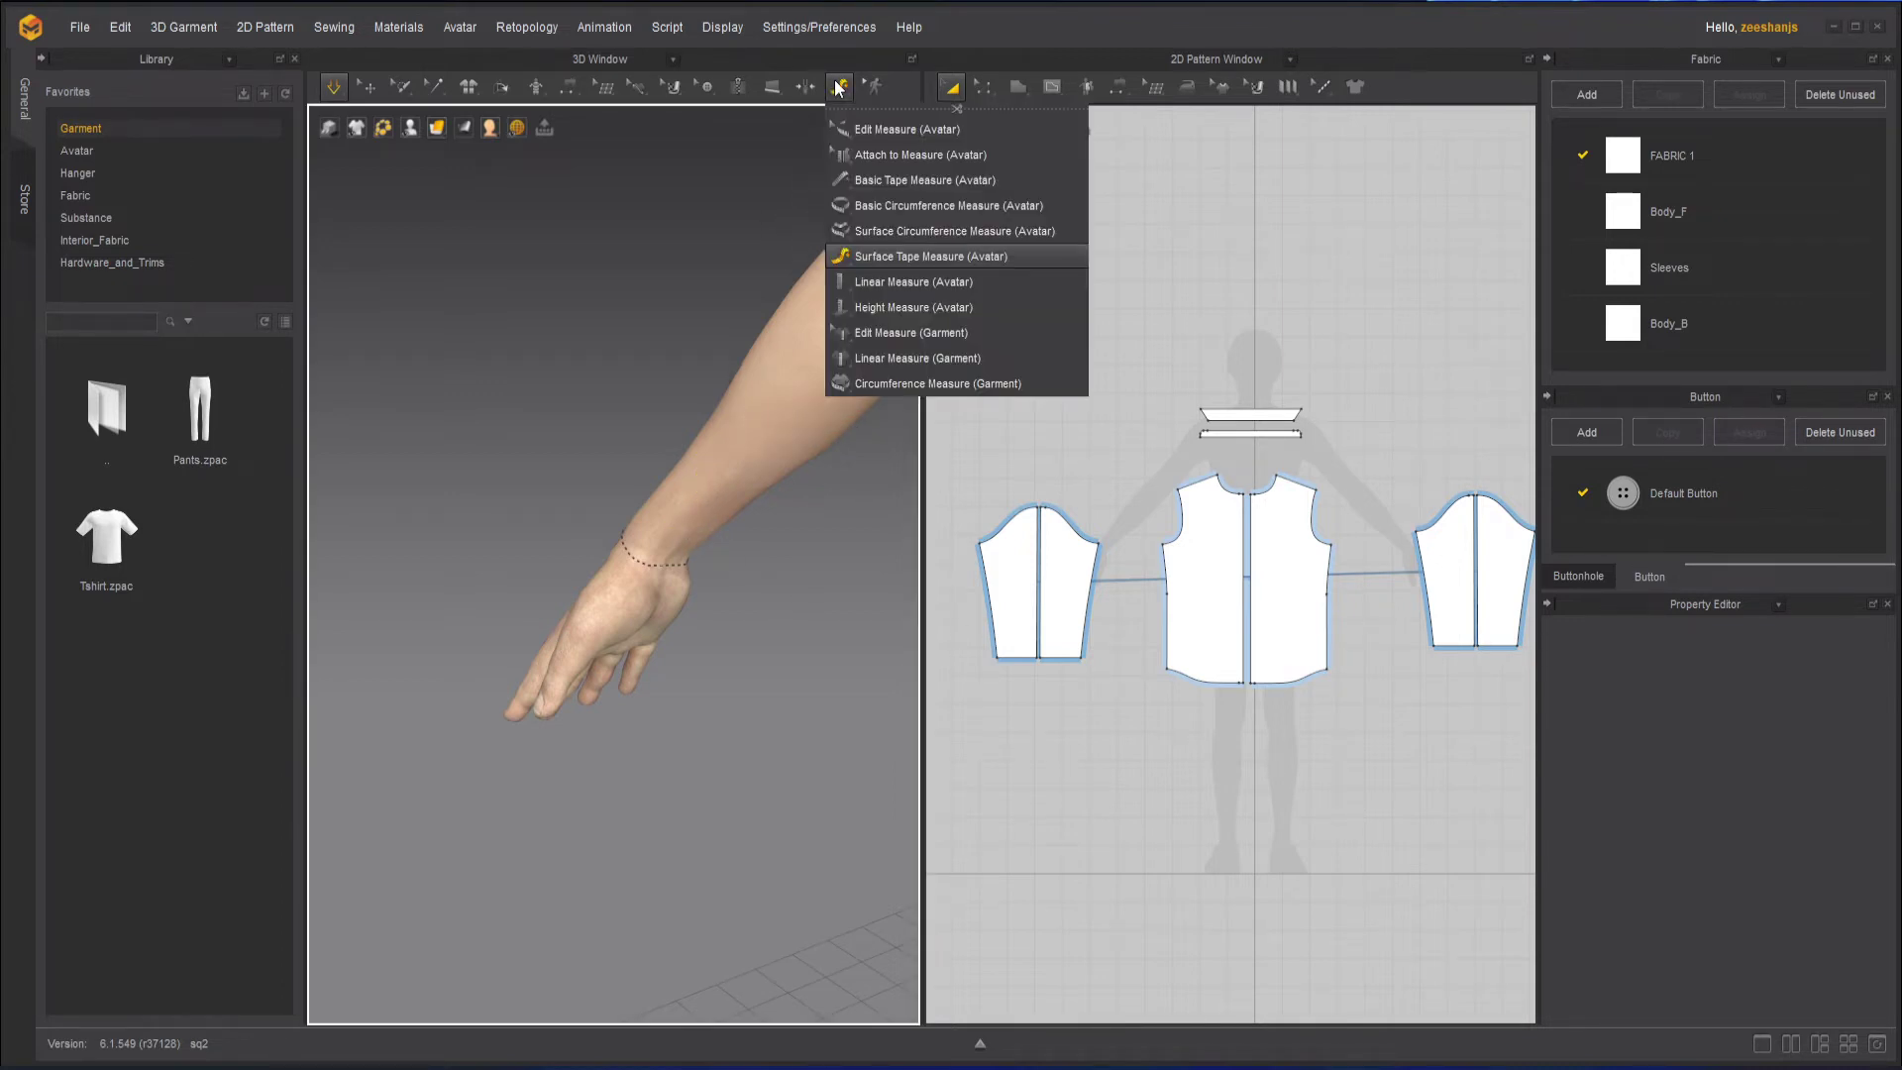
left_click(954, 283)
scroll(665, 343, "down", 2)
scroll(665, 343, "down", 3)
right_click_drag(722, 306, 400, 433)
right_click_drag(562, 427, 756, 429)
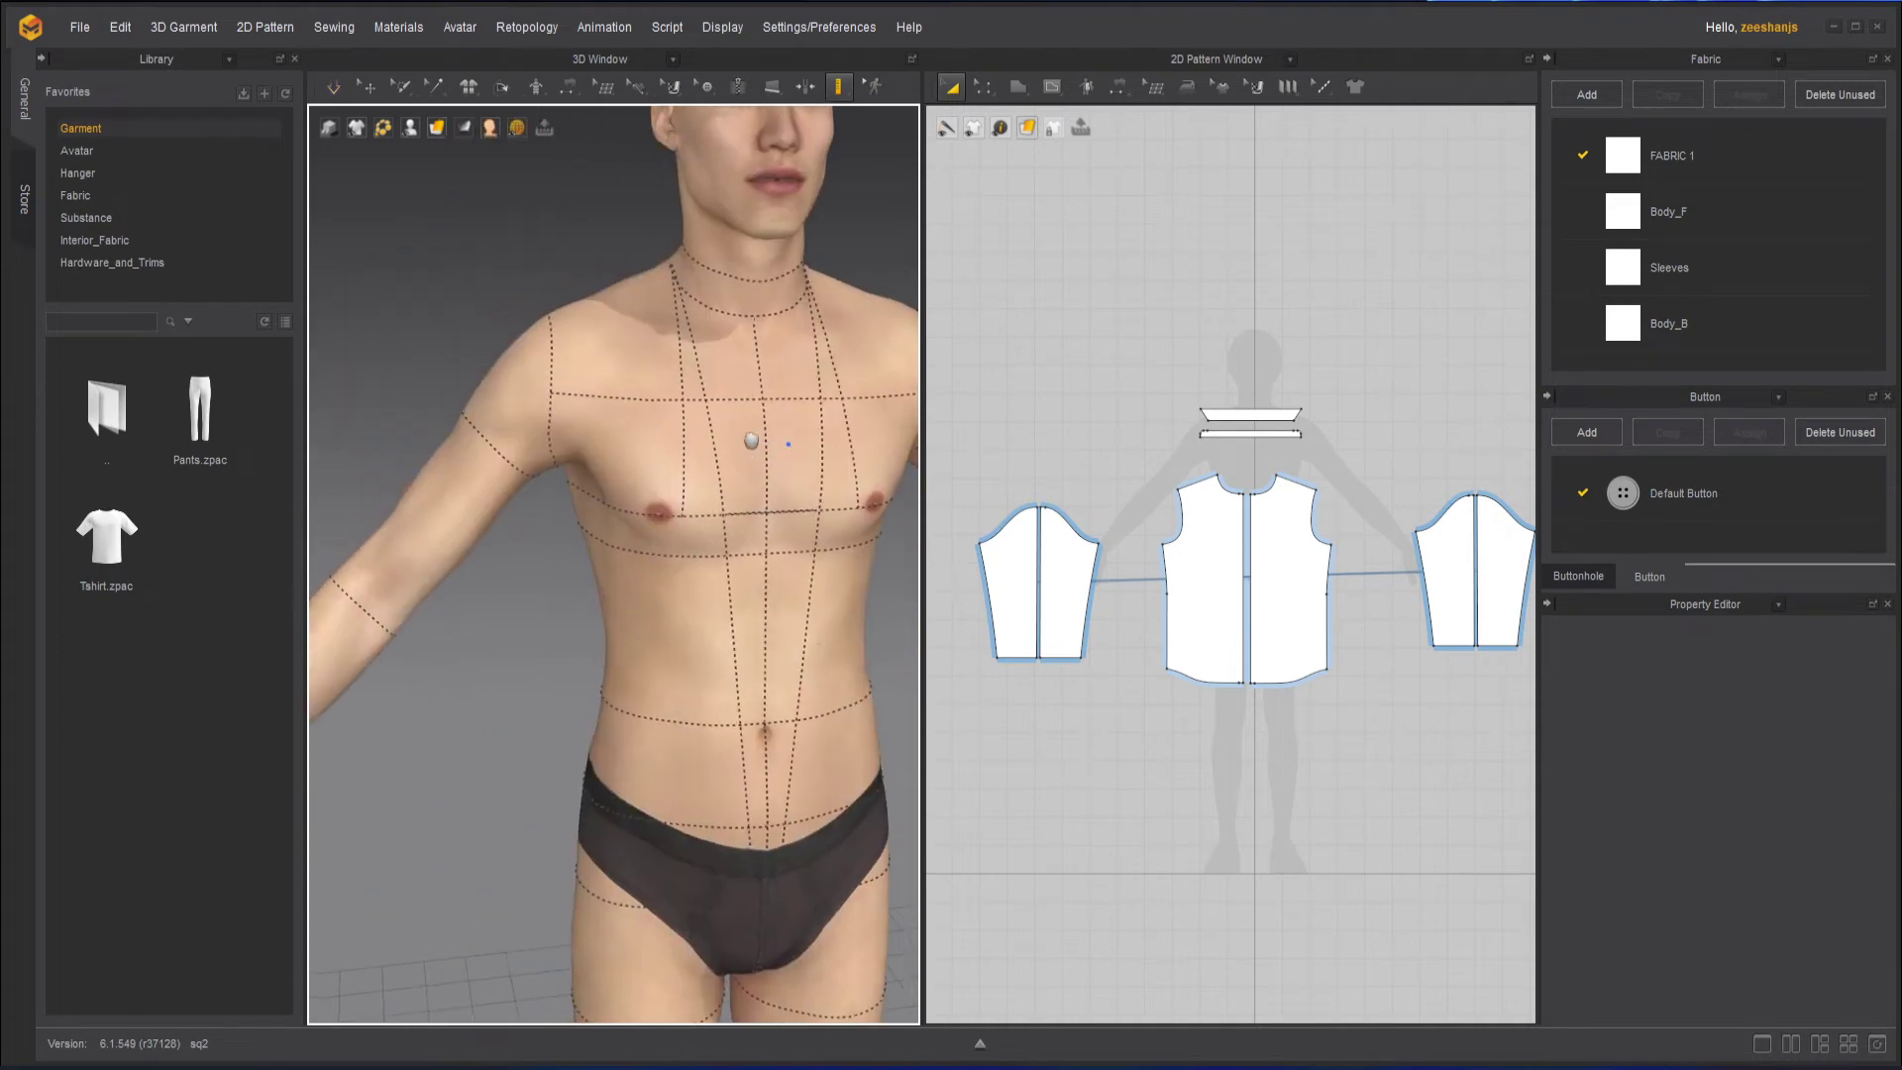
left_click(635, 407)
left_click(679, 466)
left_click(793, 451)
left_click(803, 539)
left_click(831, 654)
right_click_drag(830, 654, 946, 634)
left_click(776, 614)
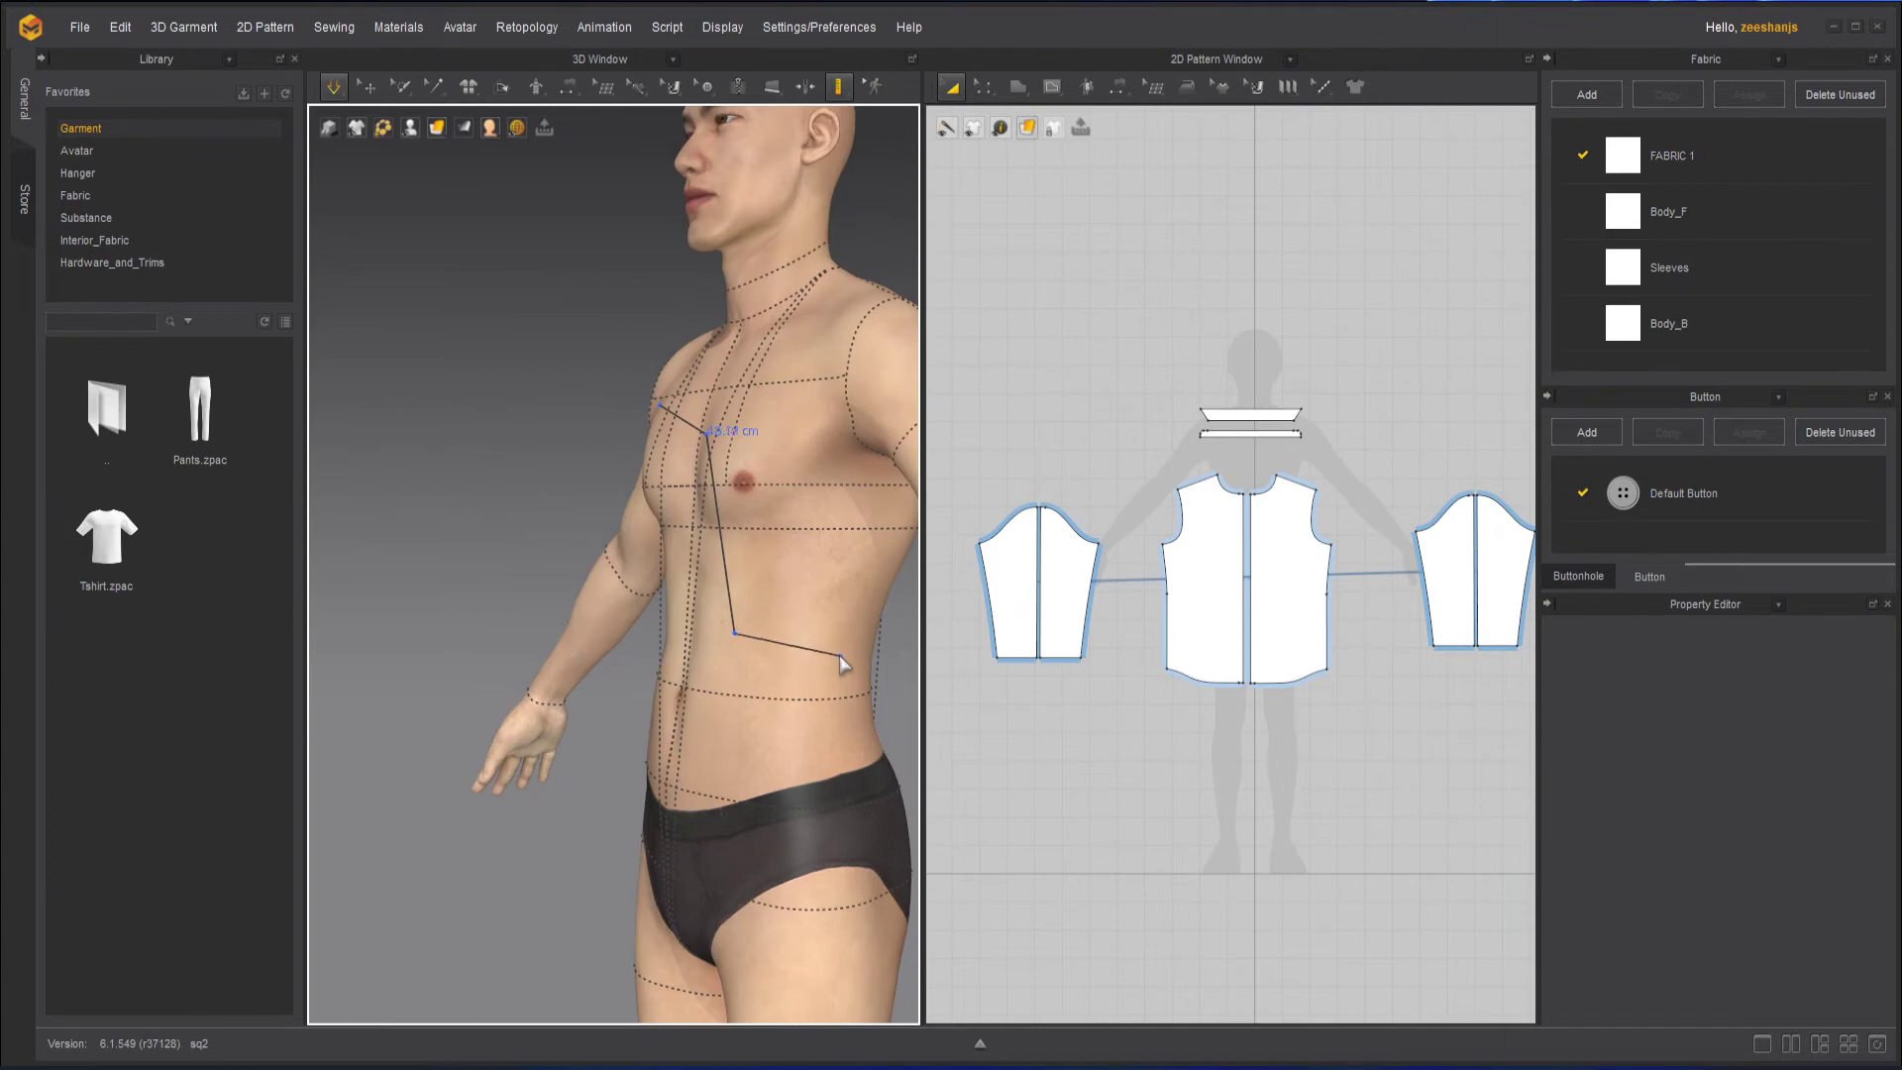
left_click(825, 436)
key("Return")
right_click_drag(501, 560, 648, 560)
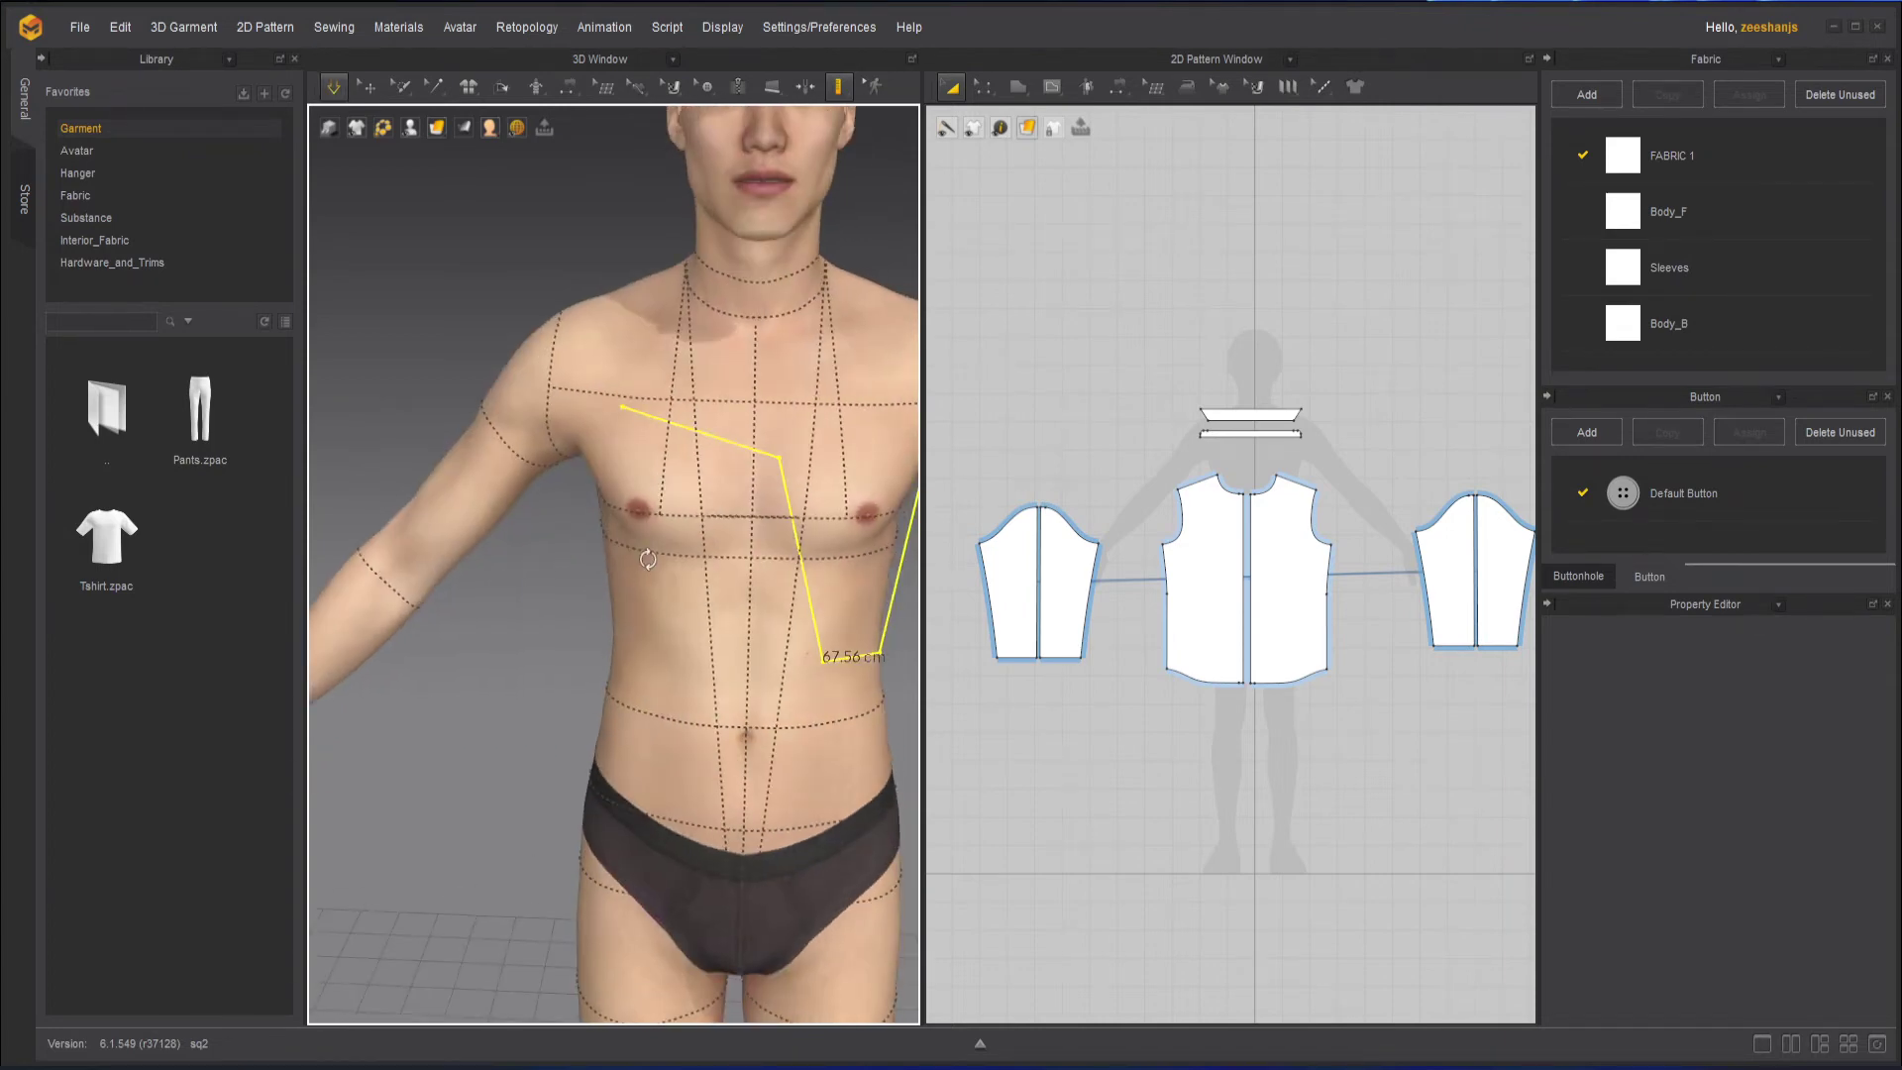
left_click(648, 557)
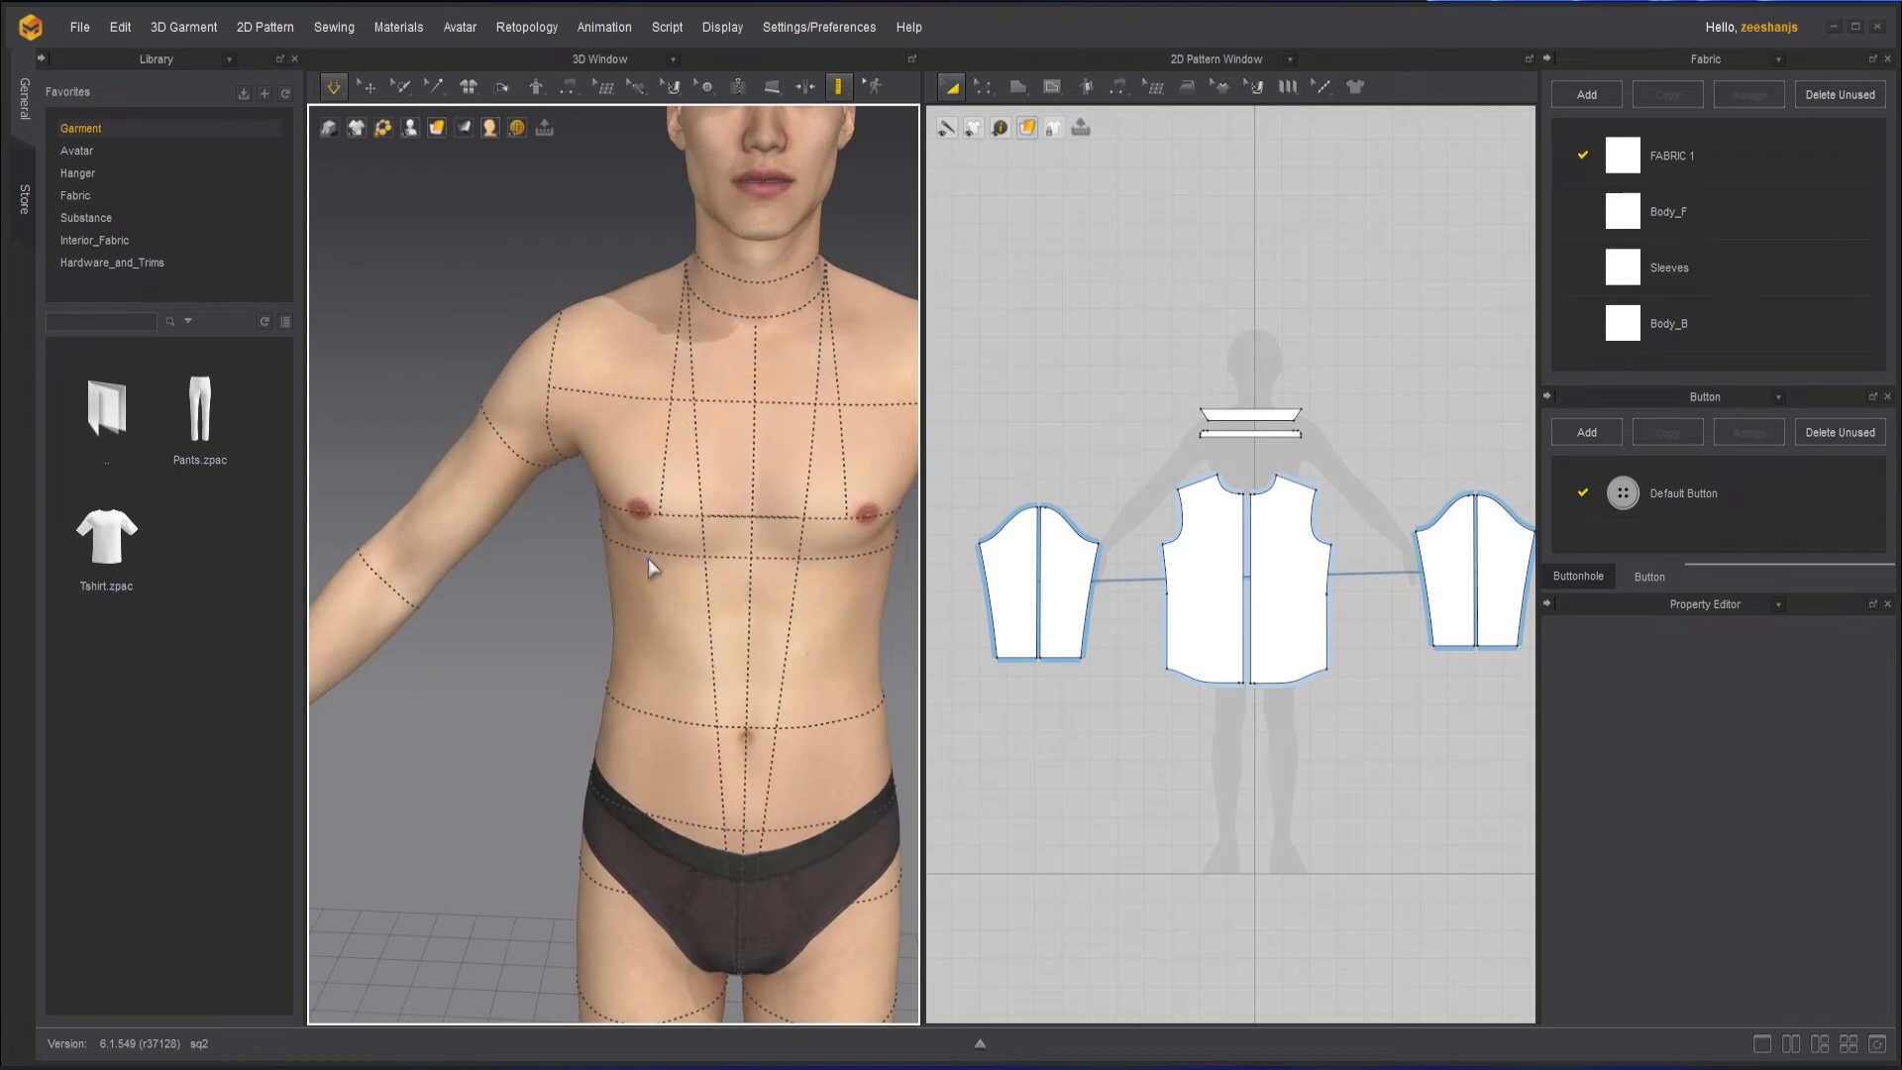
Measure the height from the floor to the base of the avatar's neck with Height Measure (Avatar).
left_click(837, 88)
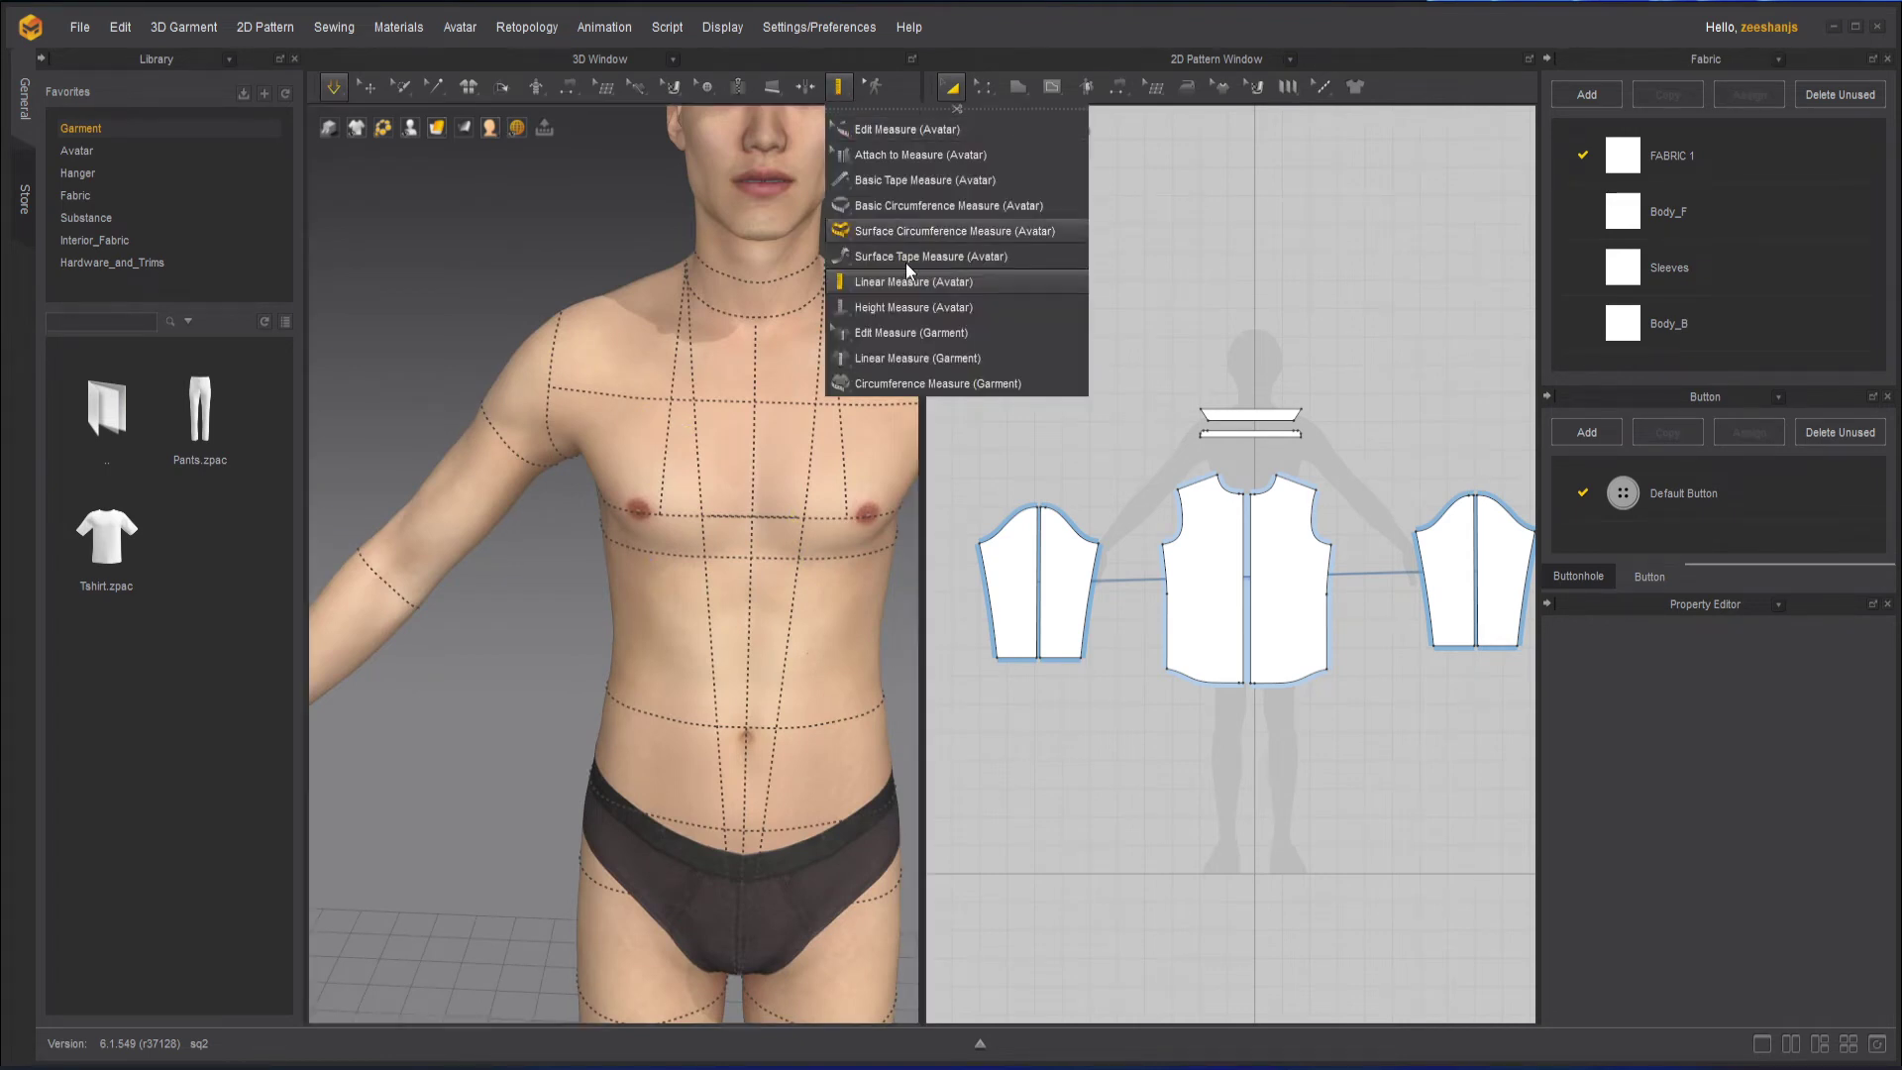
left_click(937, 309)
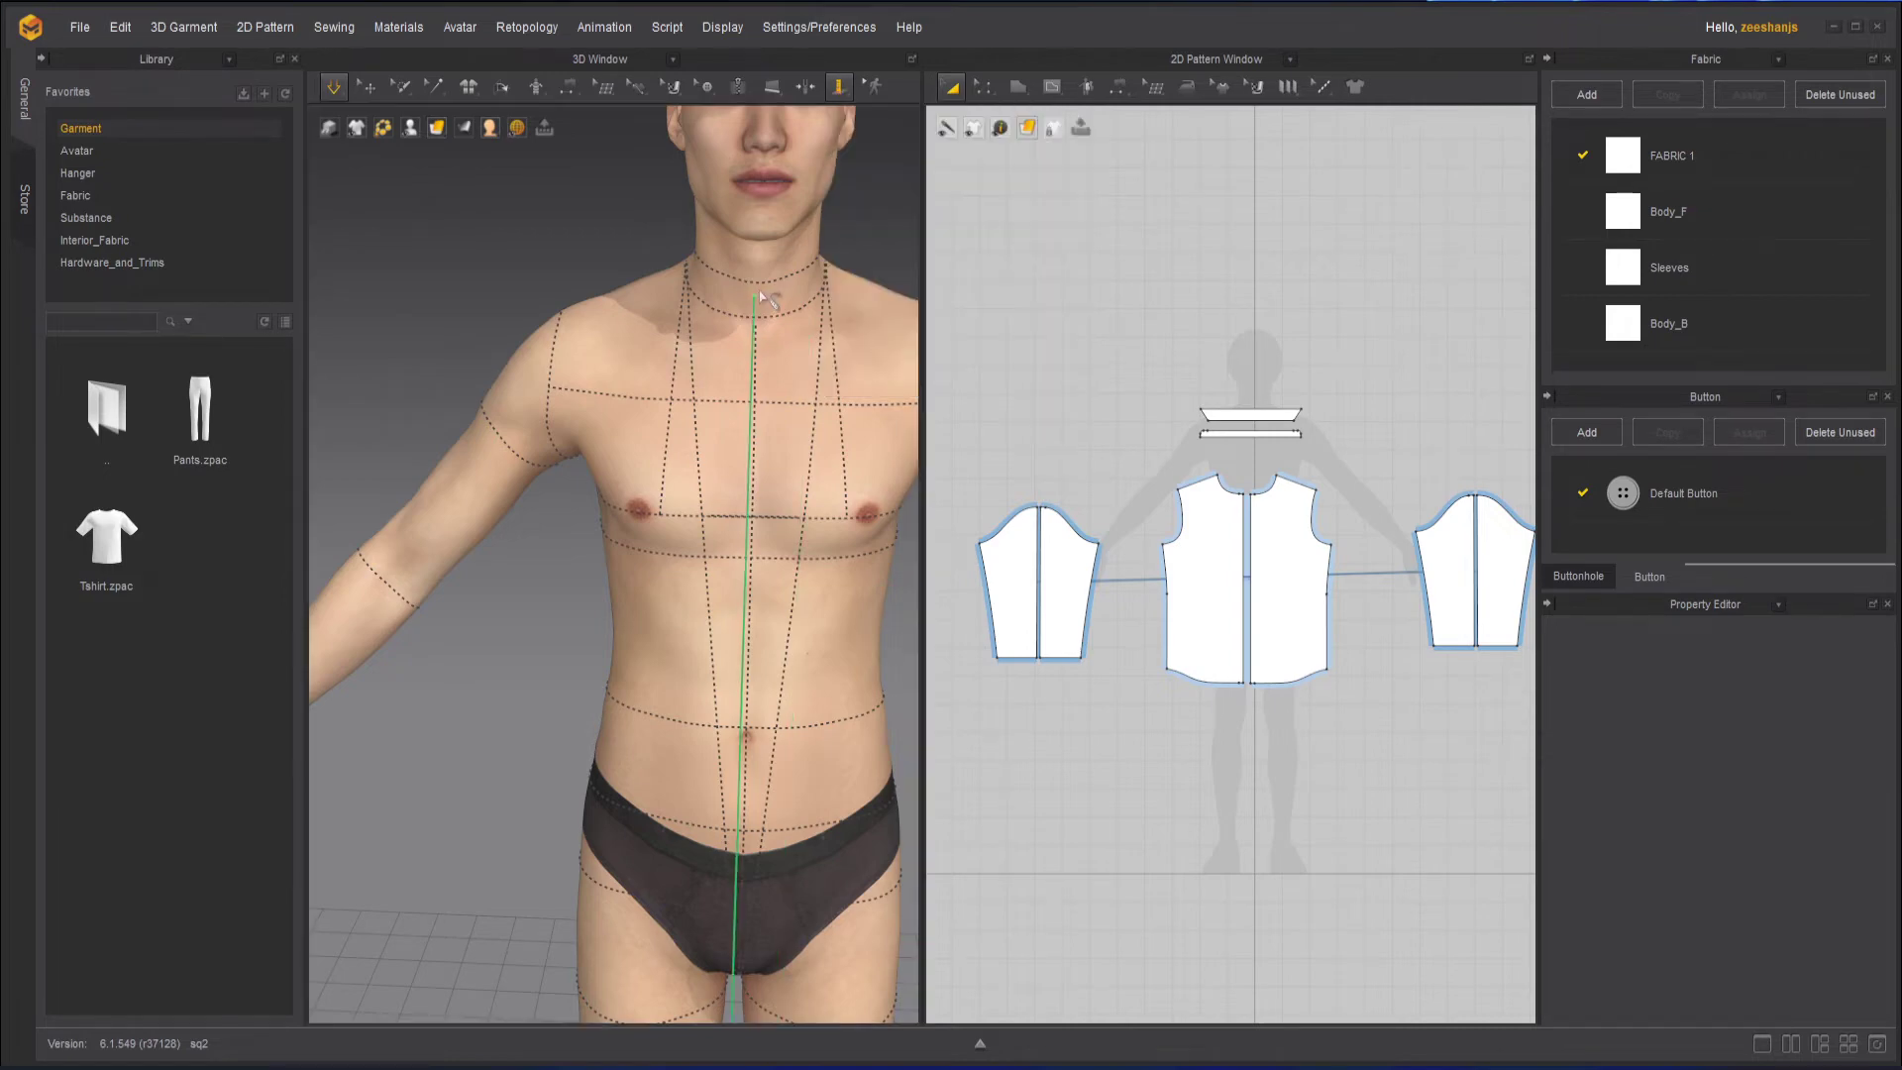
scroll(771, 315, "down", 8)
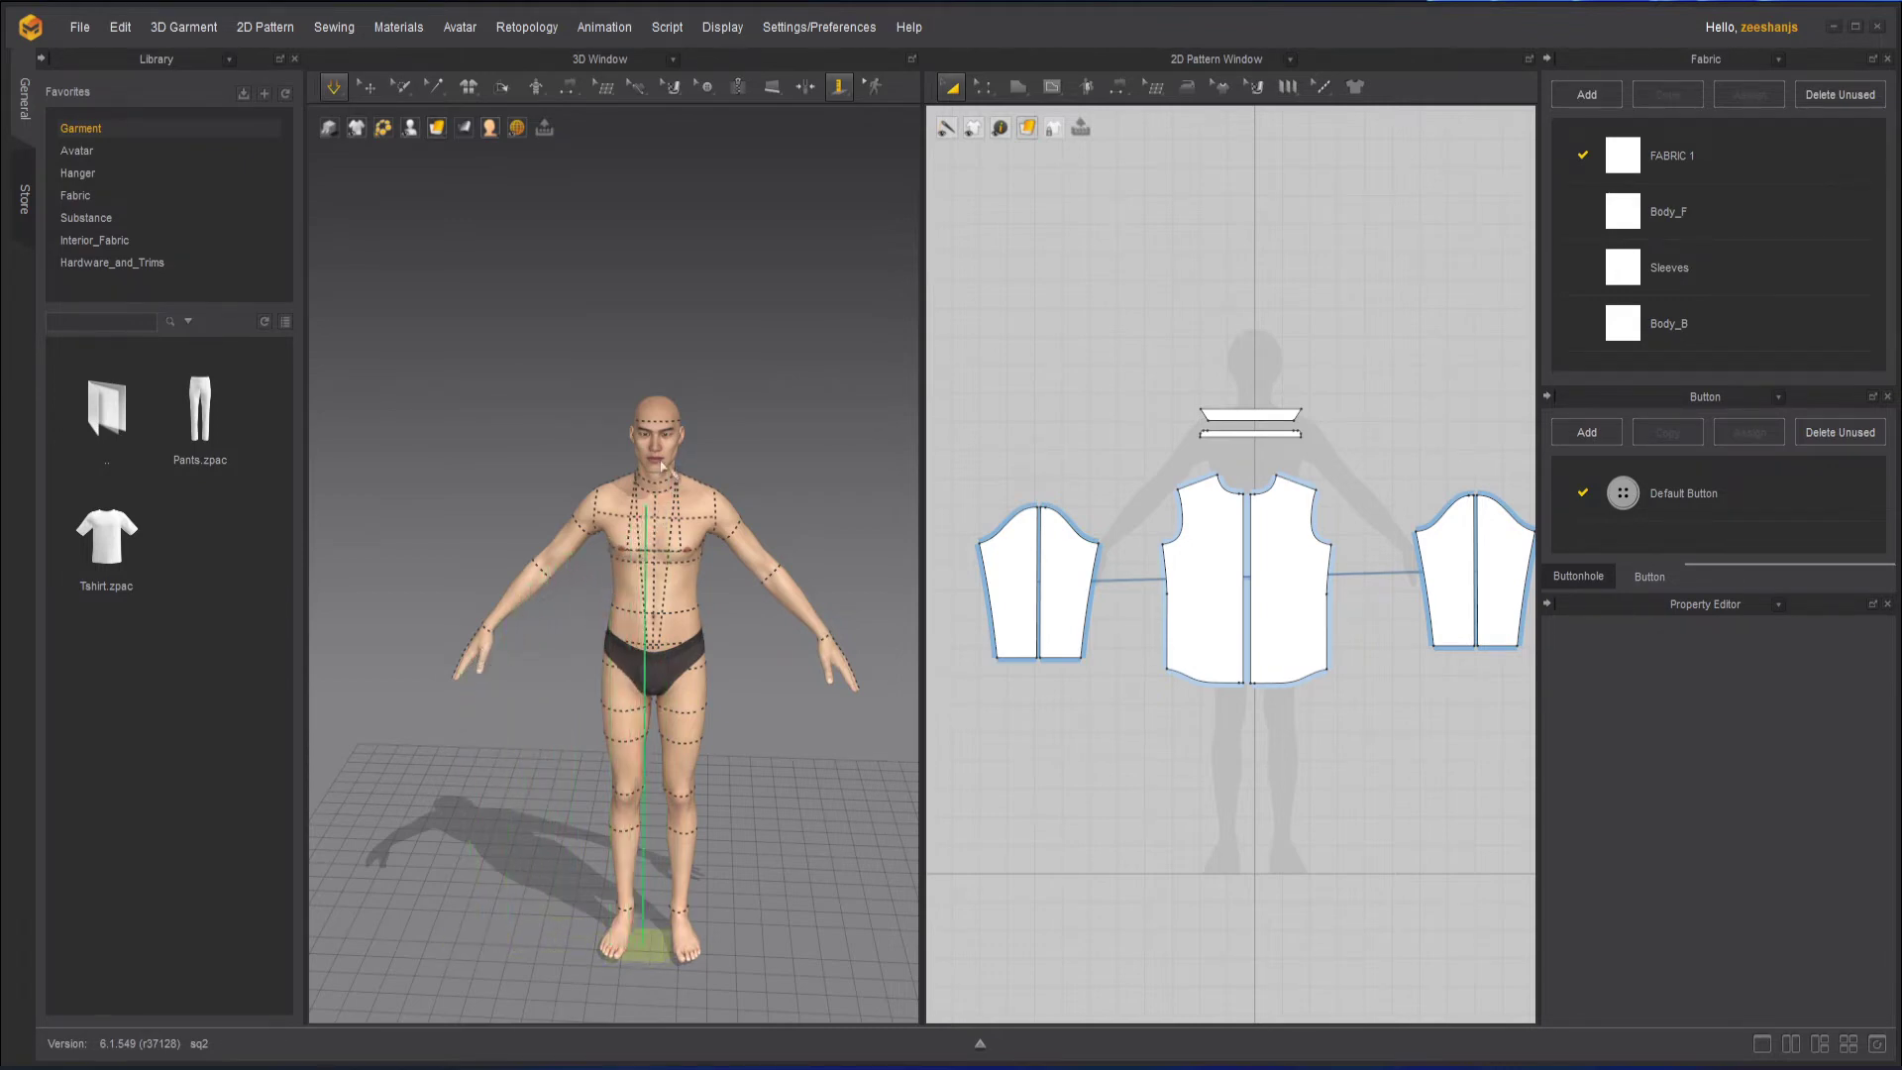
right_click_drag(677, 491, 764, 475)
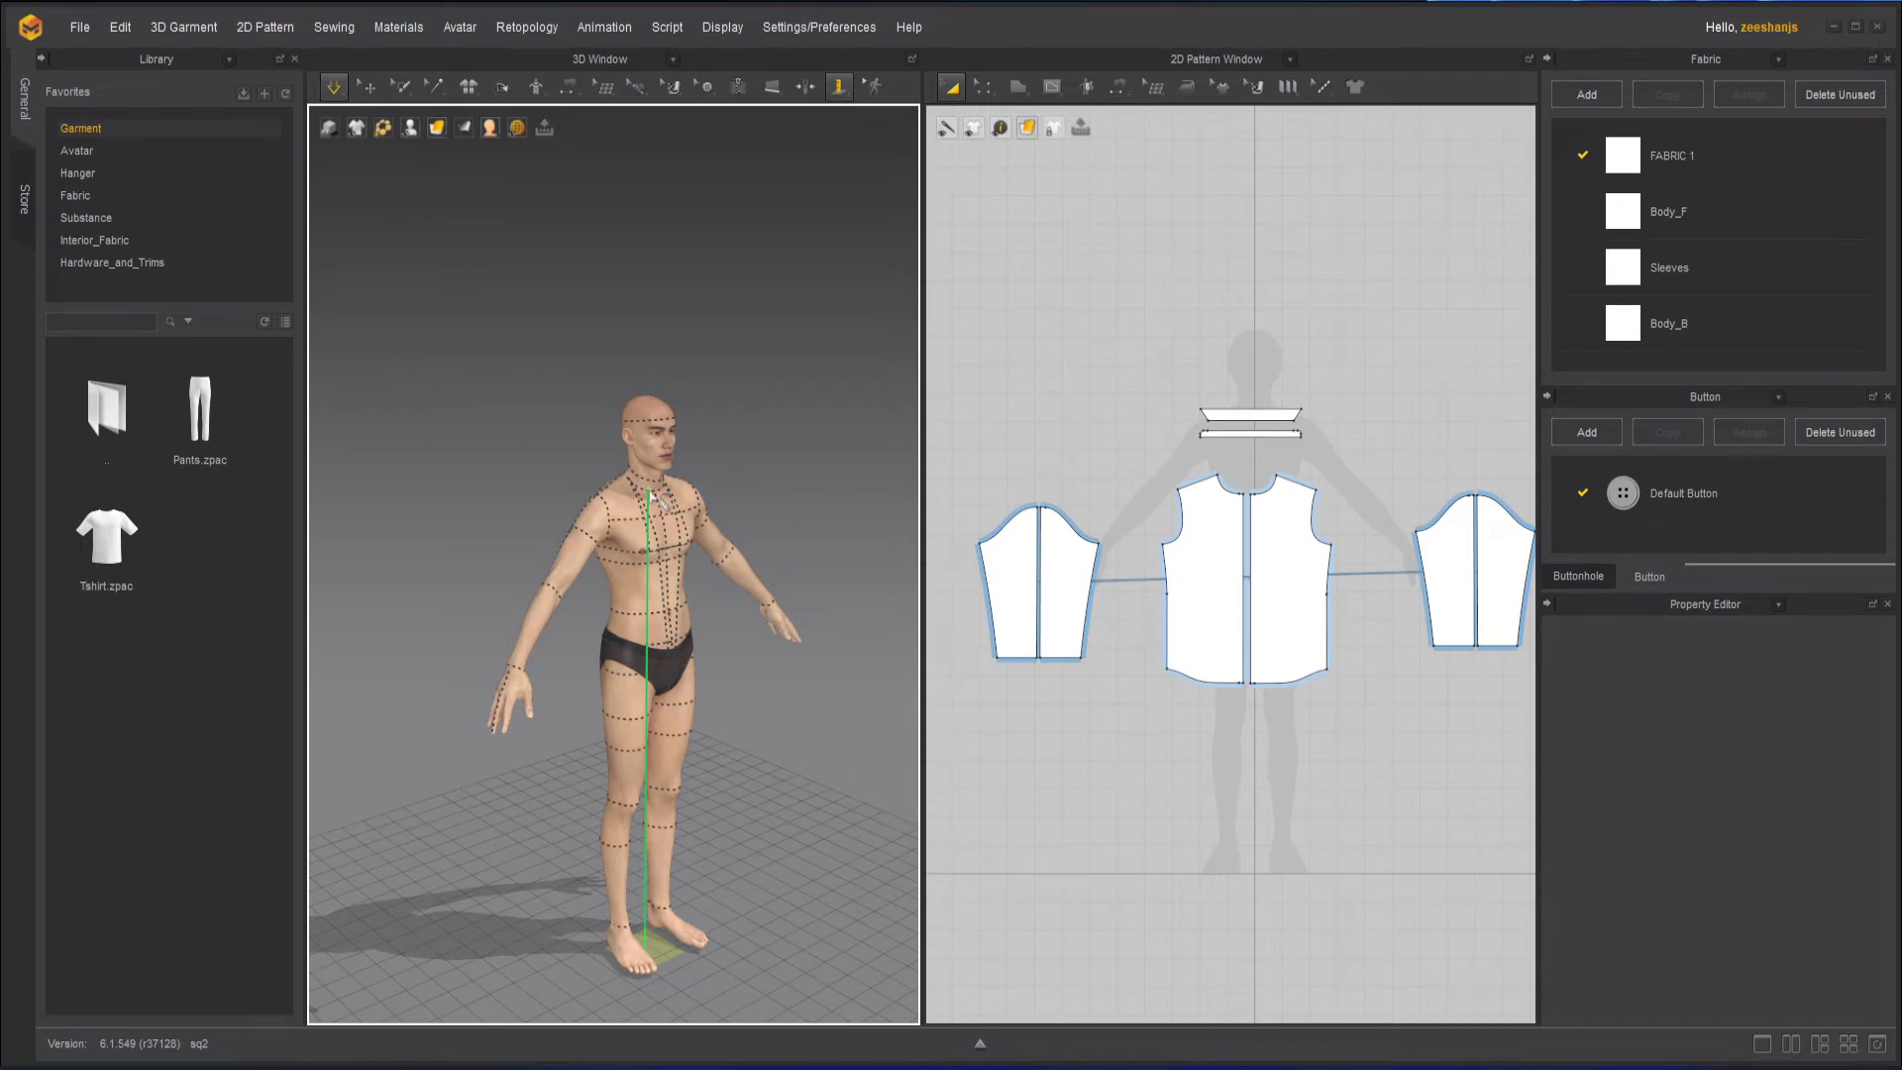
scroll(650, 494, "up", 5)
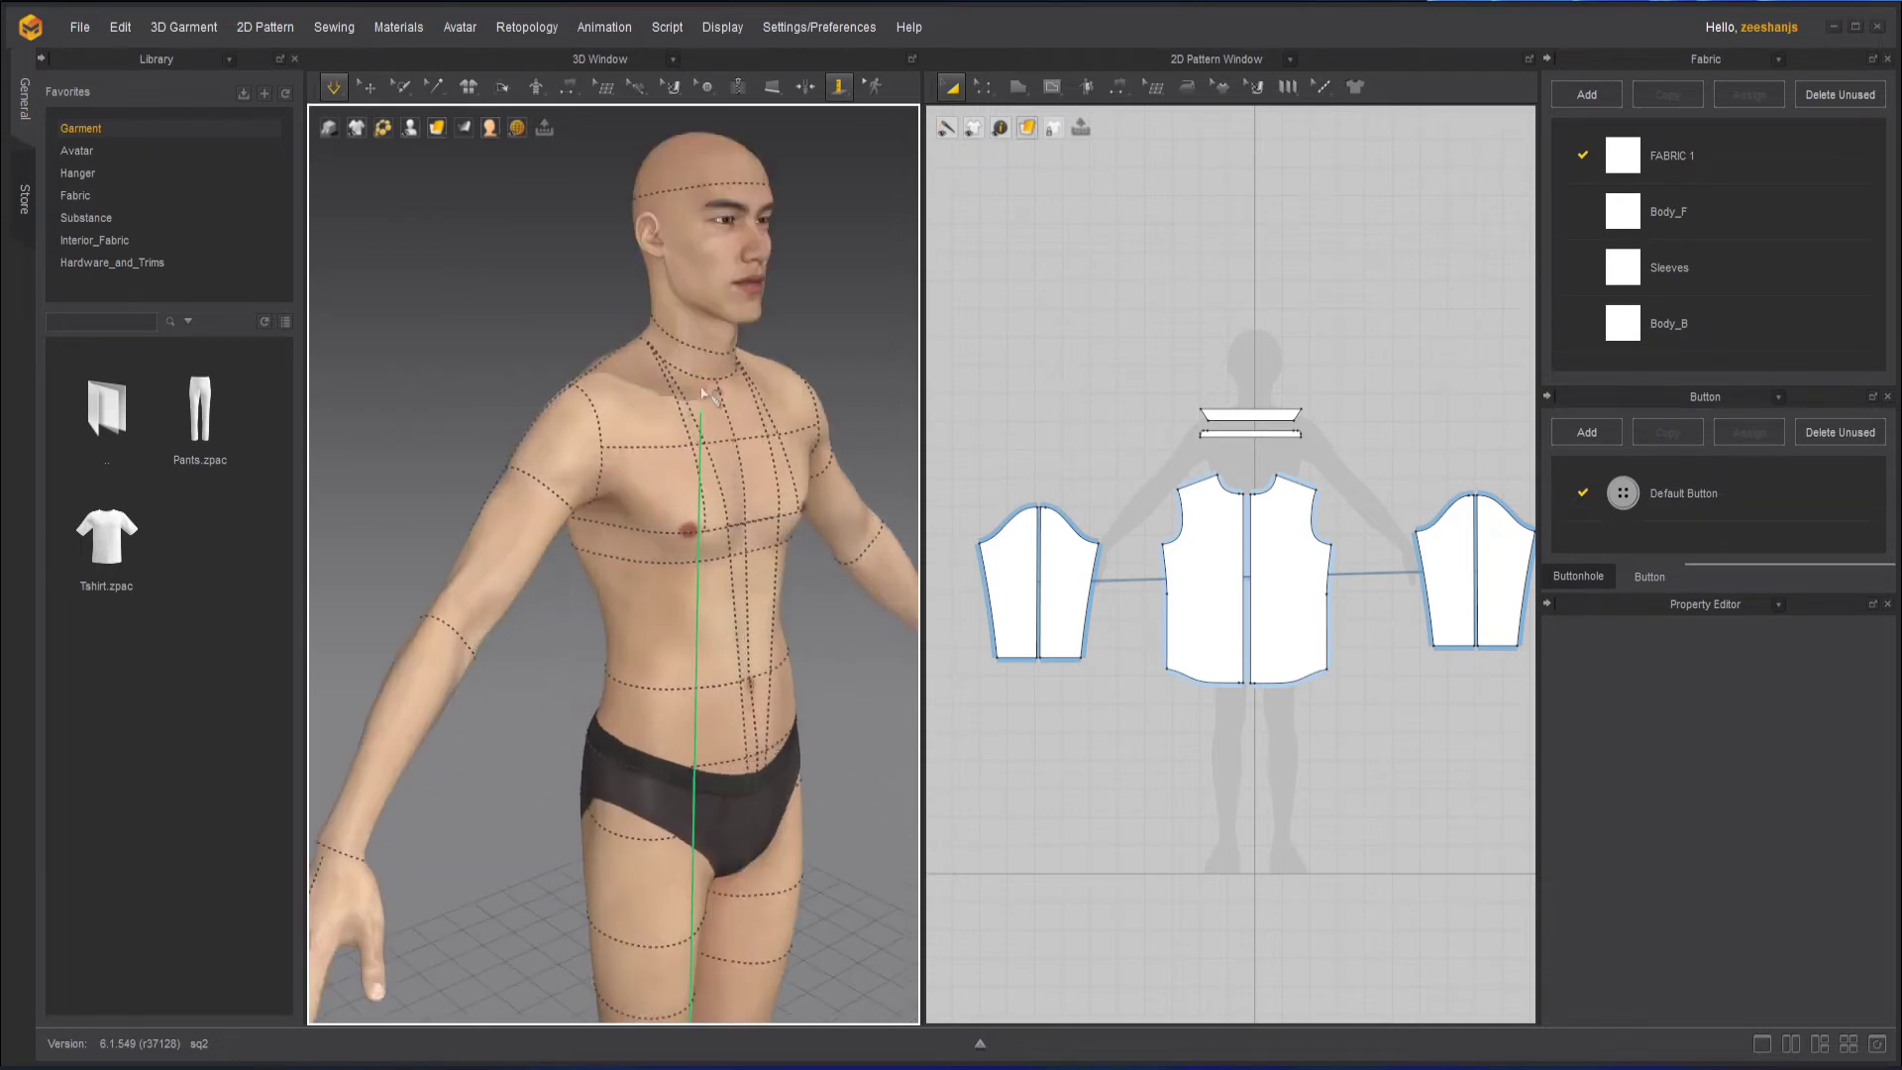
left_click(706, 386)
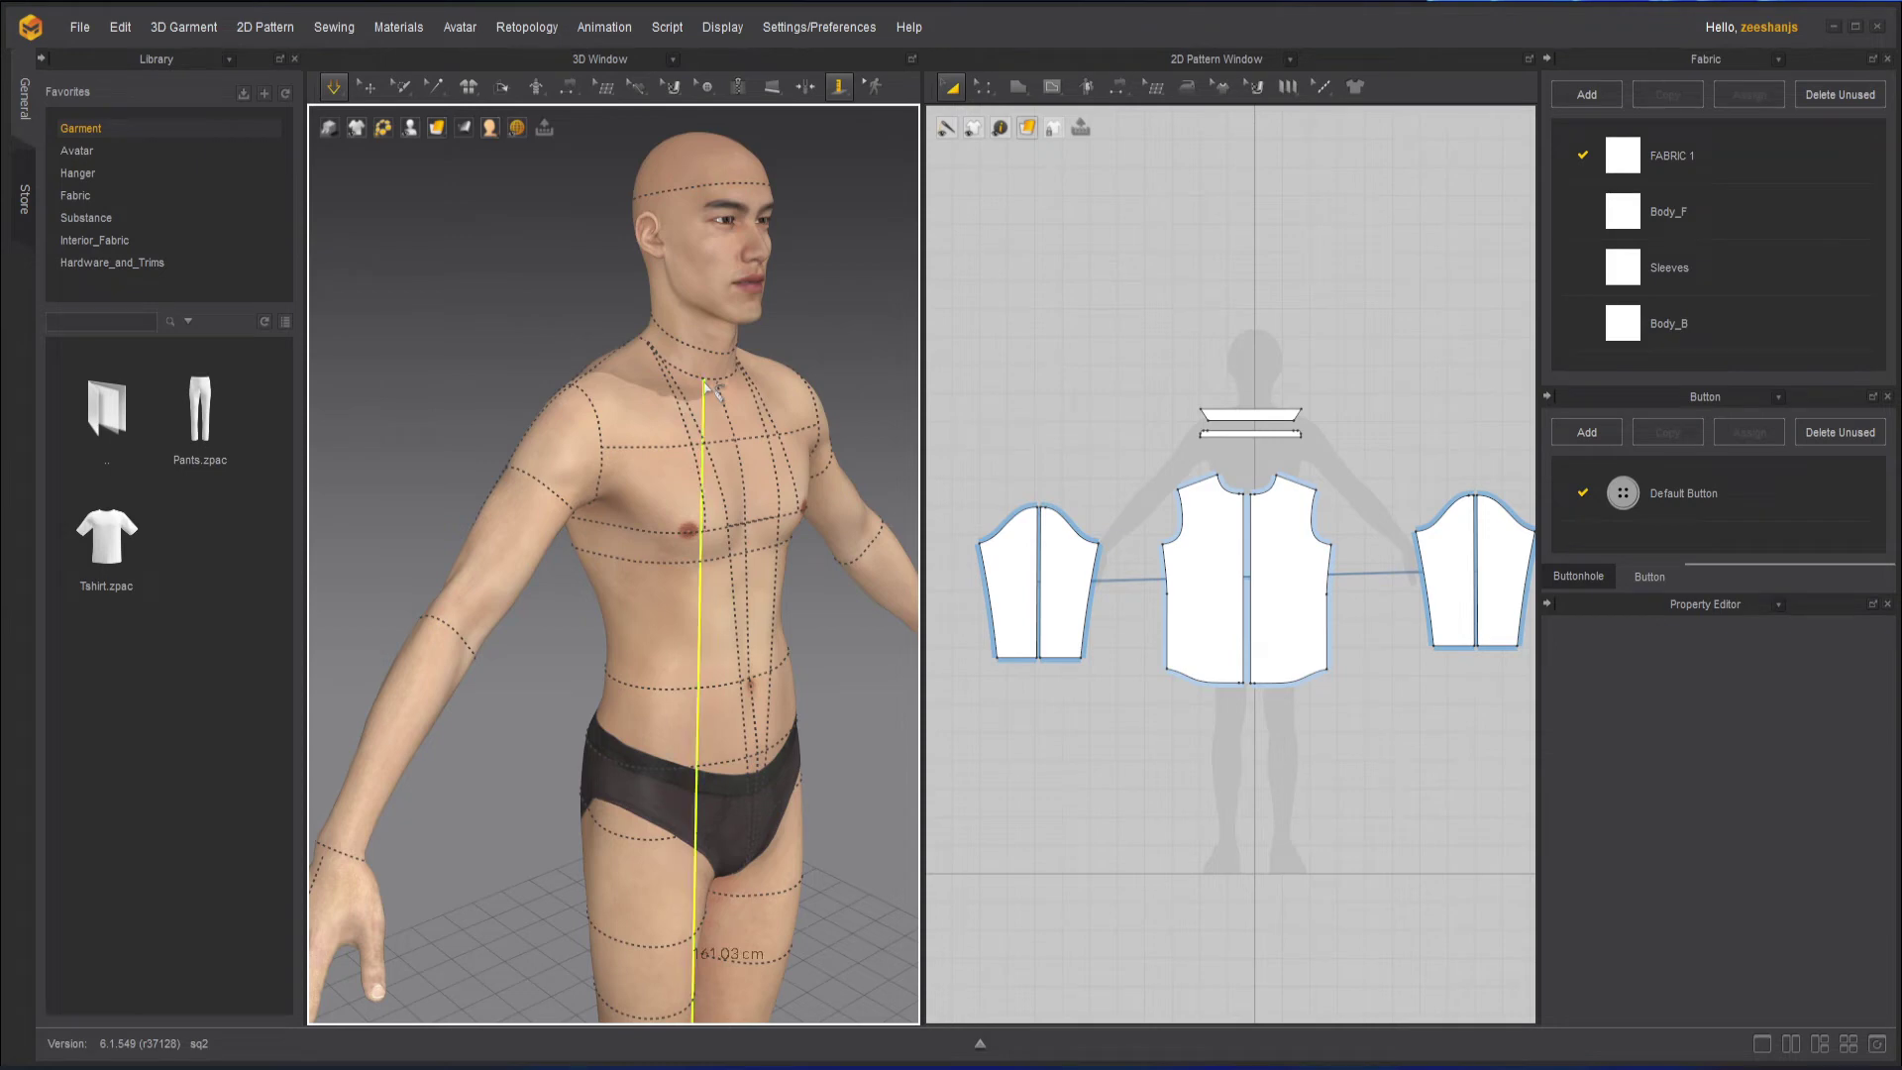
scroll(810, 567, "down", 5)
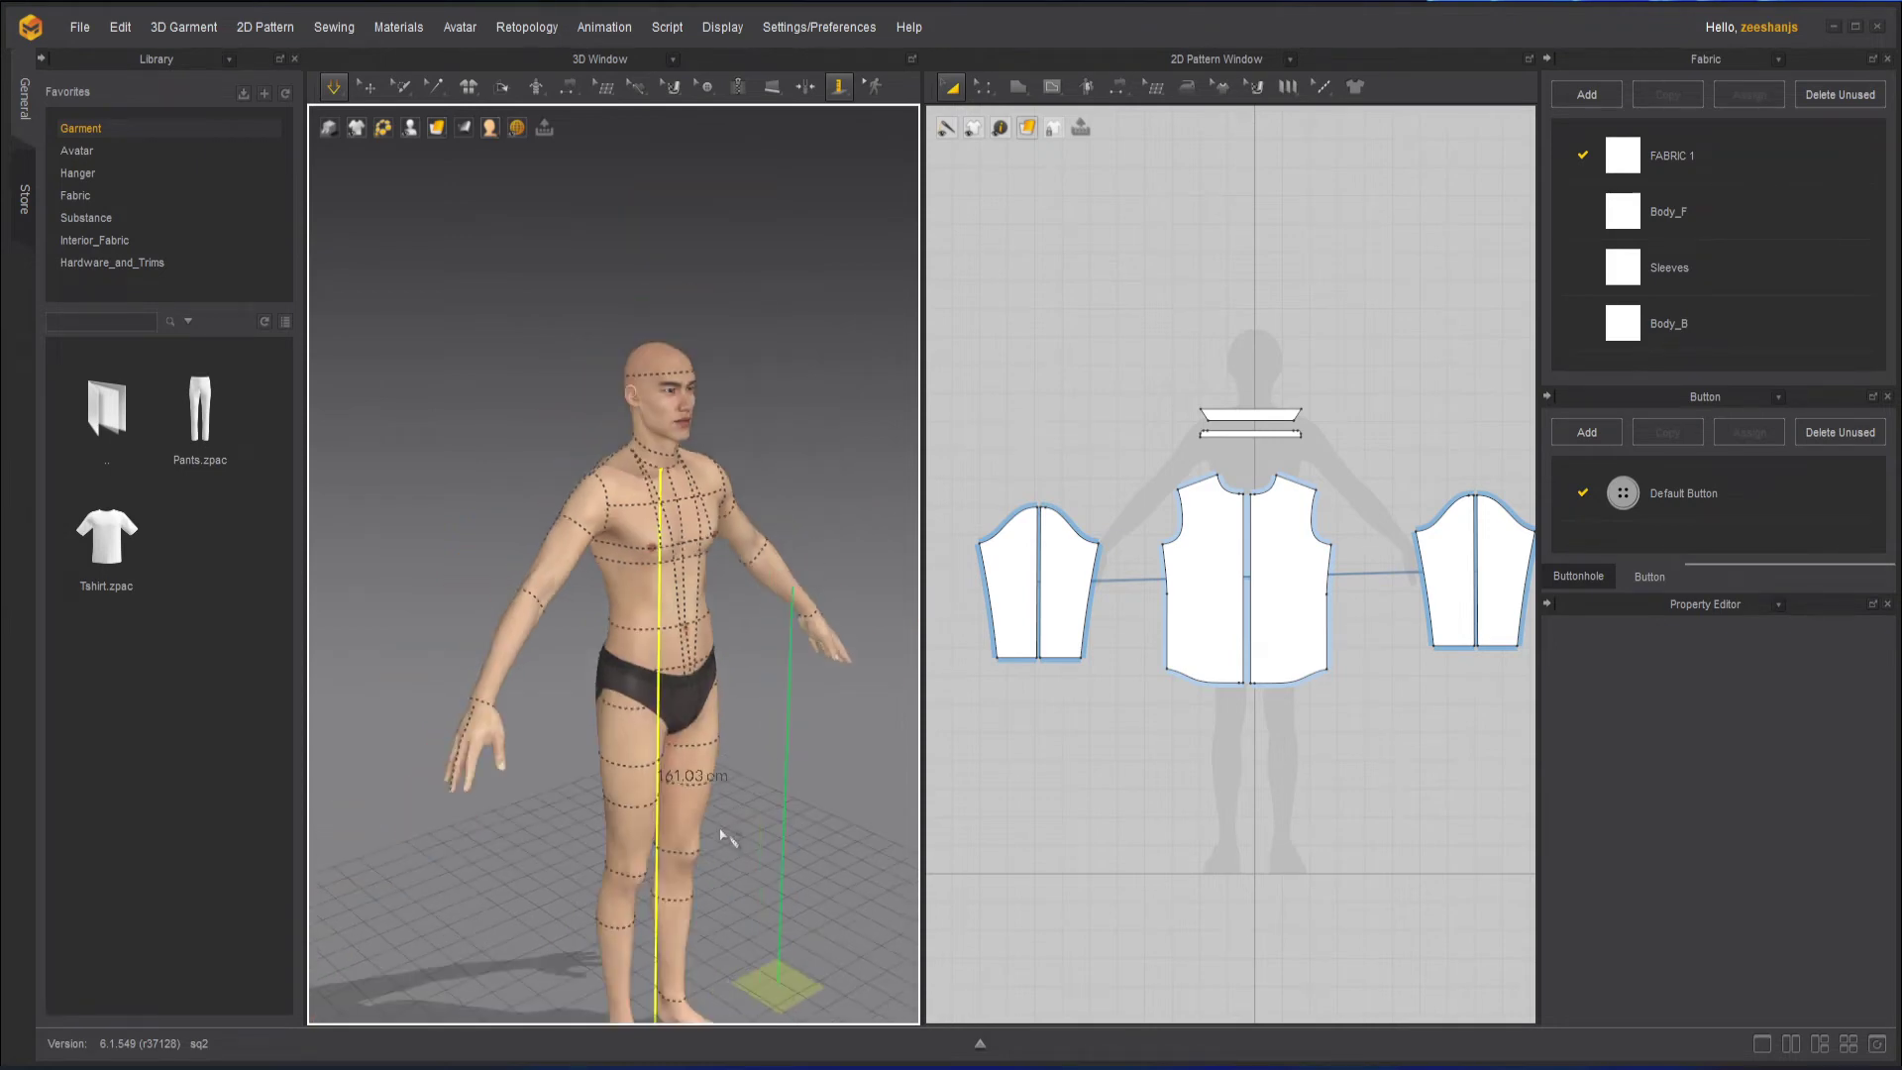
scroll(694, 872, "up", 2)
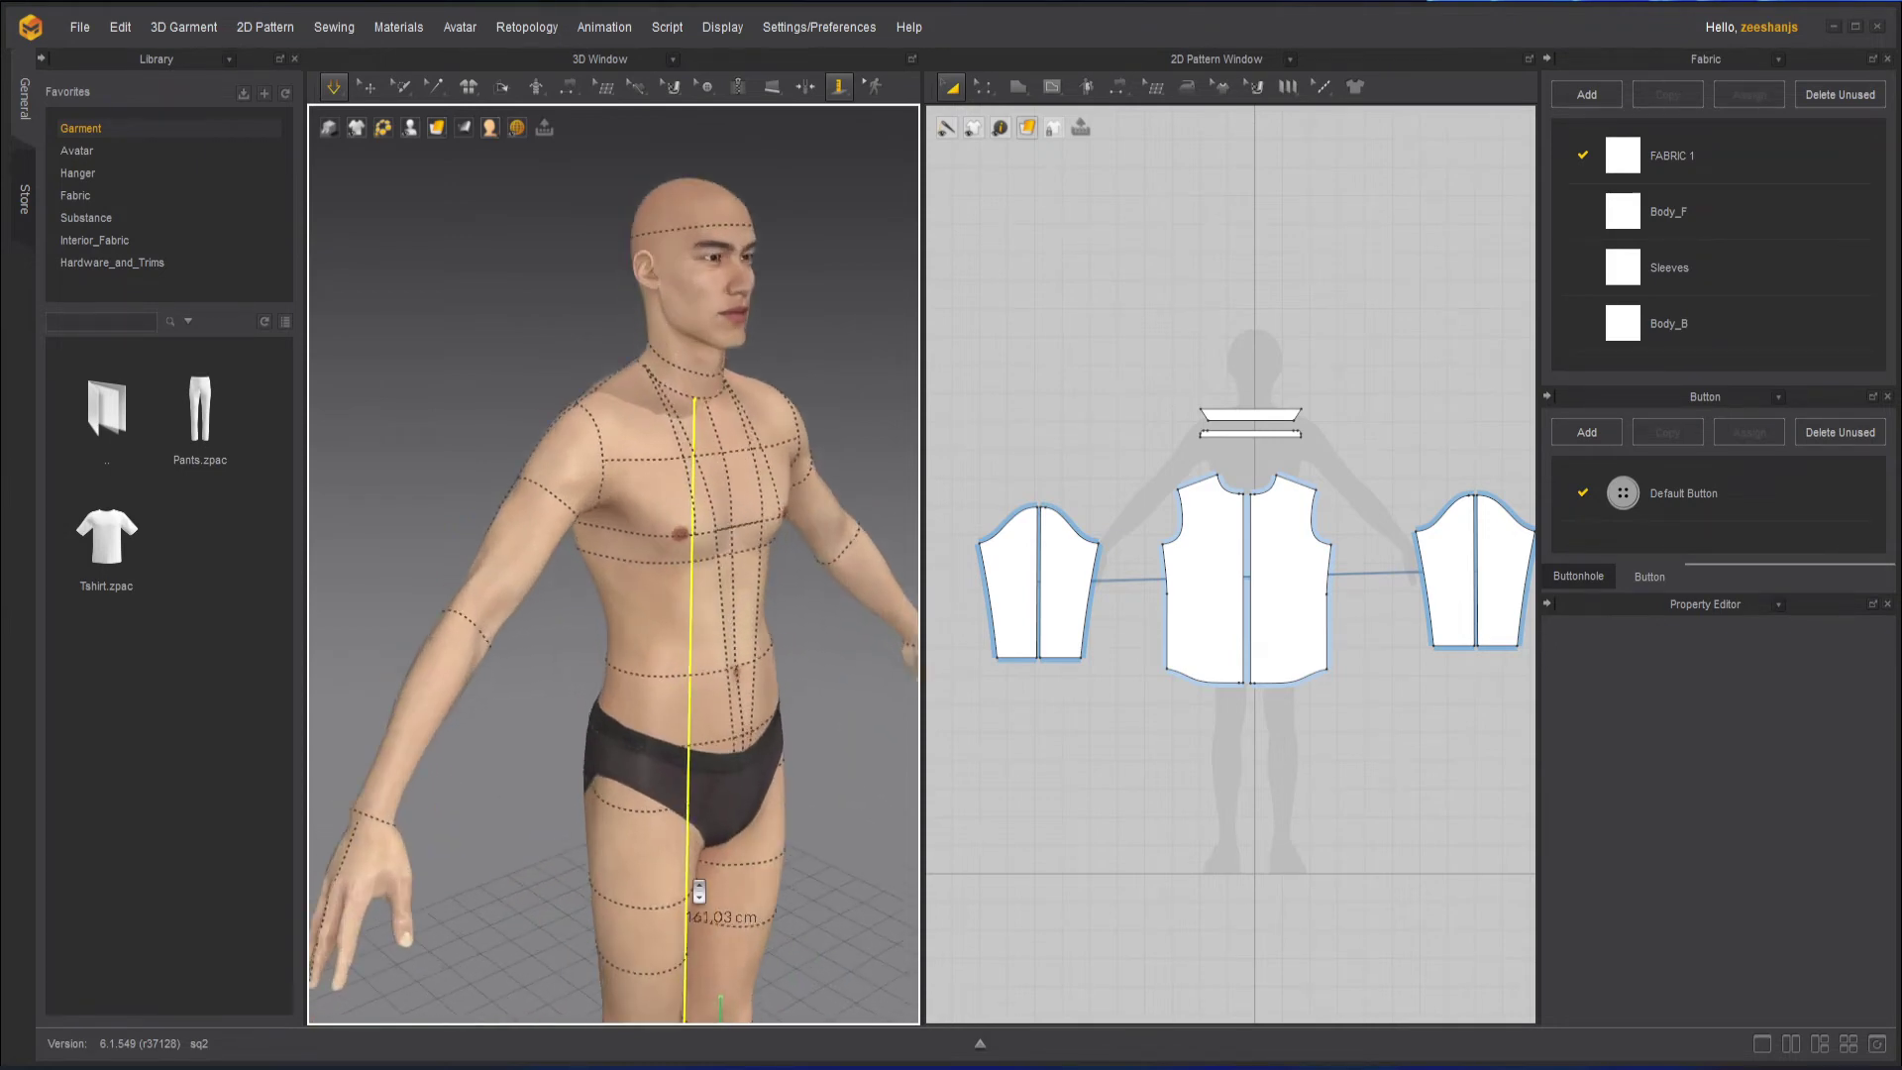
Measure a second height from the floor to the left side of the avatar's neck with Height Measure (Avatar).
scroll(783, 580, "up", 3)
middle_click_drag(782, 581, 781, 573)
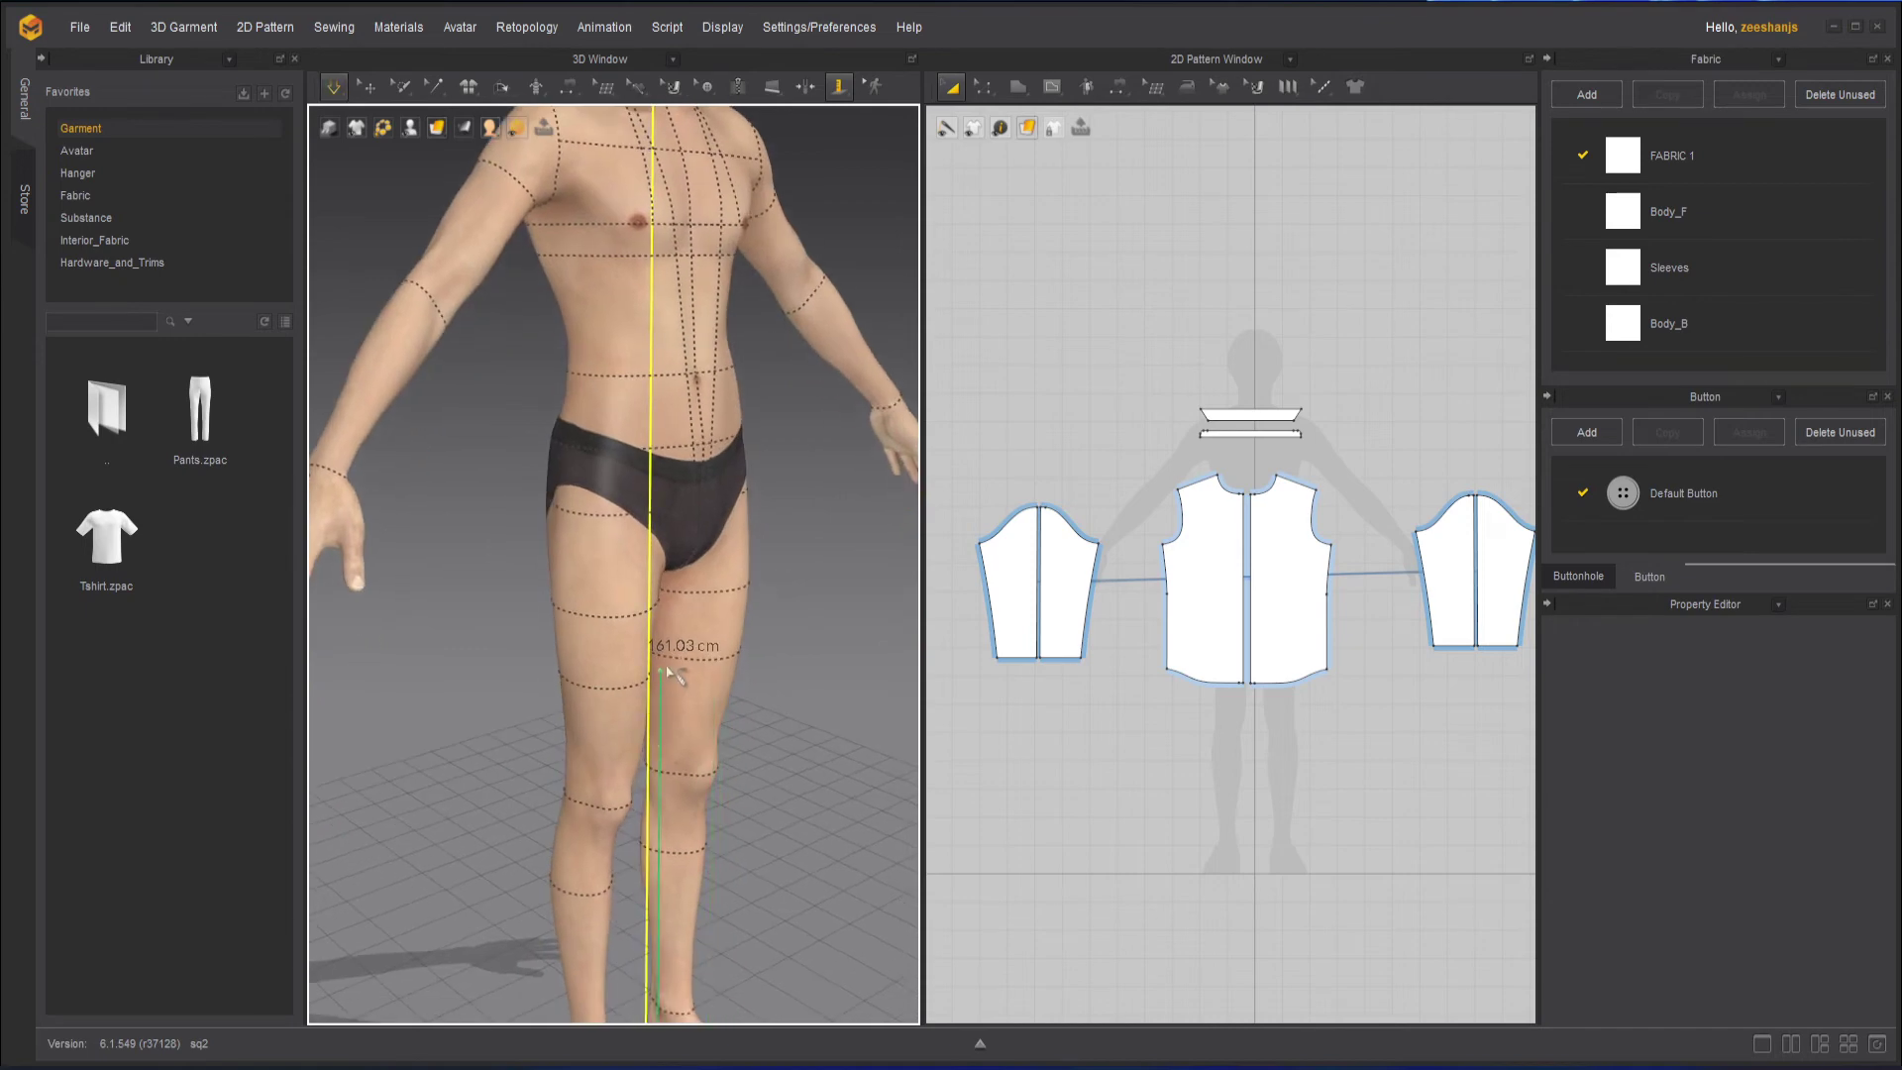
scroll(726, 664, "down", 3)
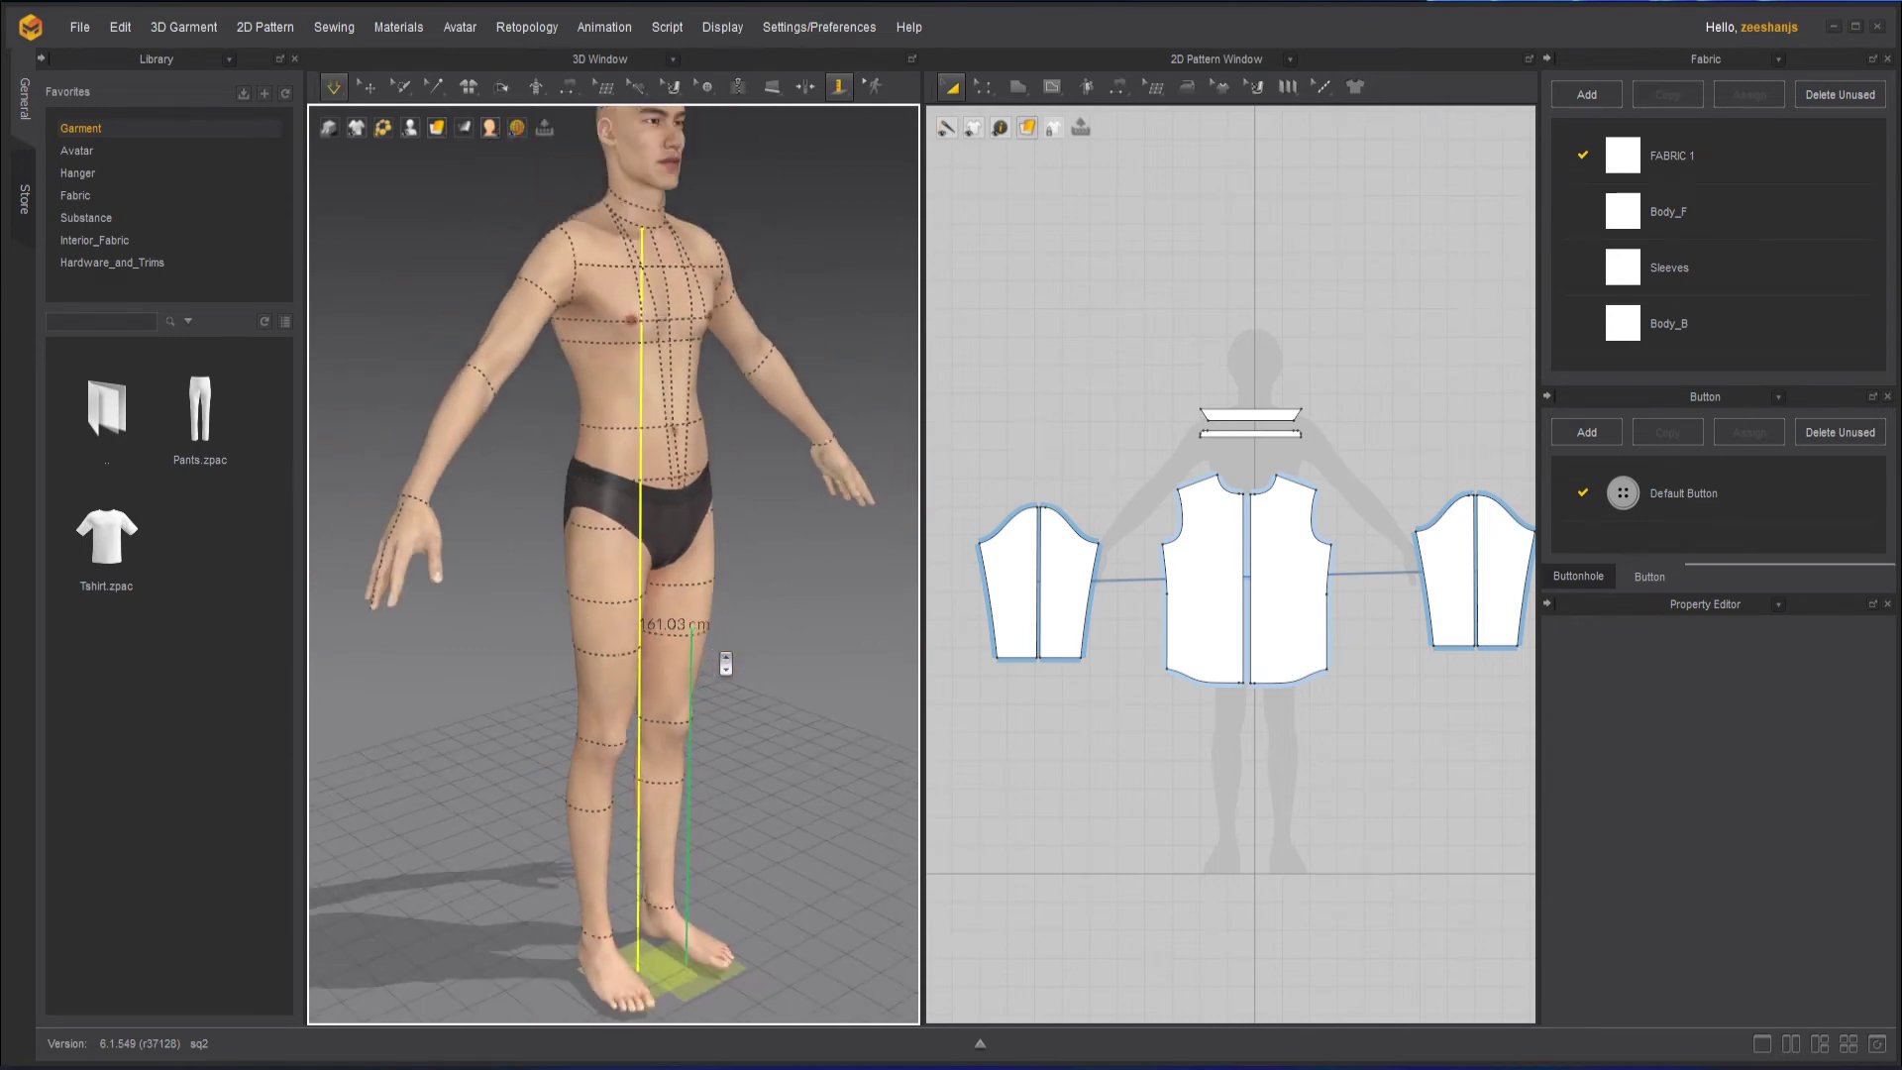
right_click_drag(771, 672, 658, 663)
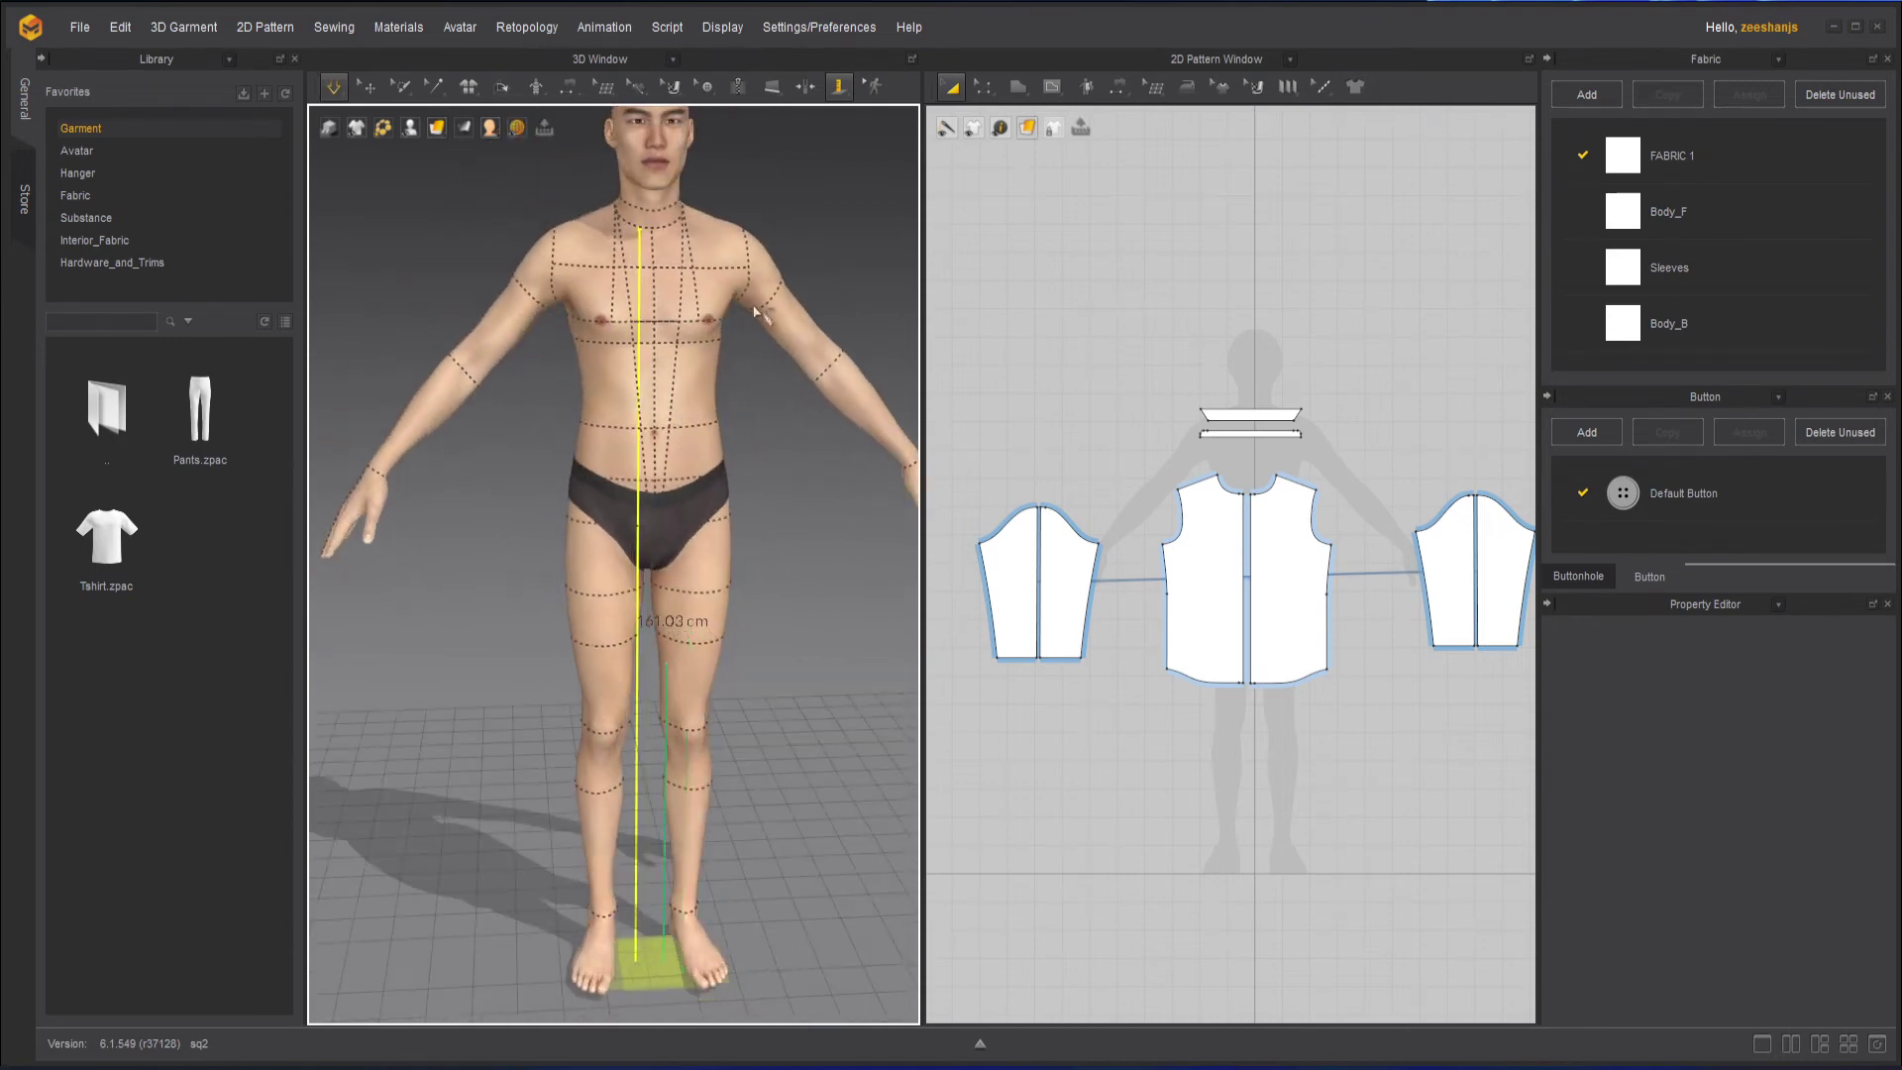
left_click(681, 210)
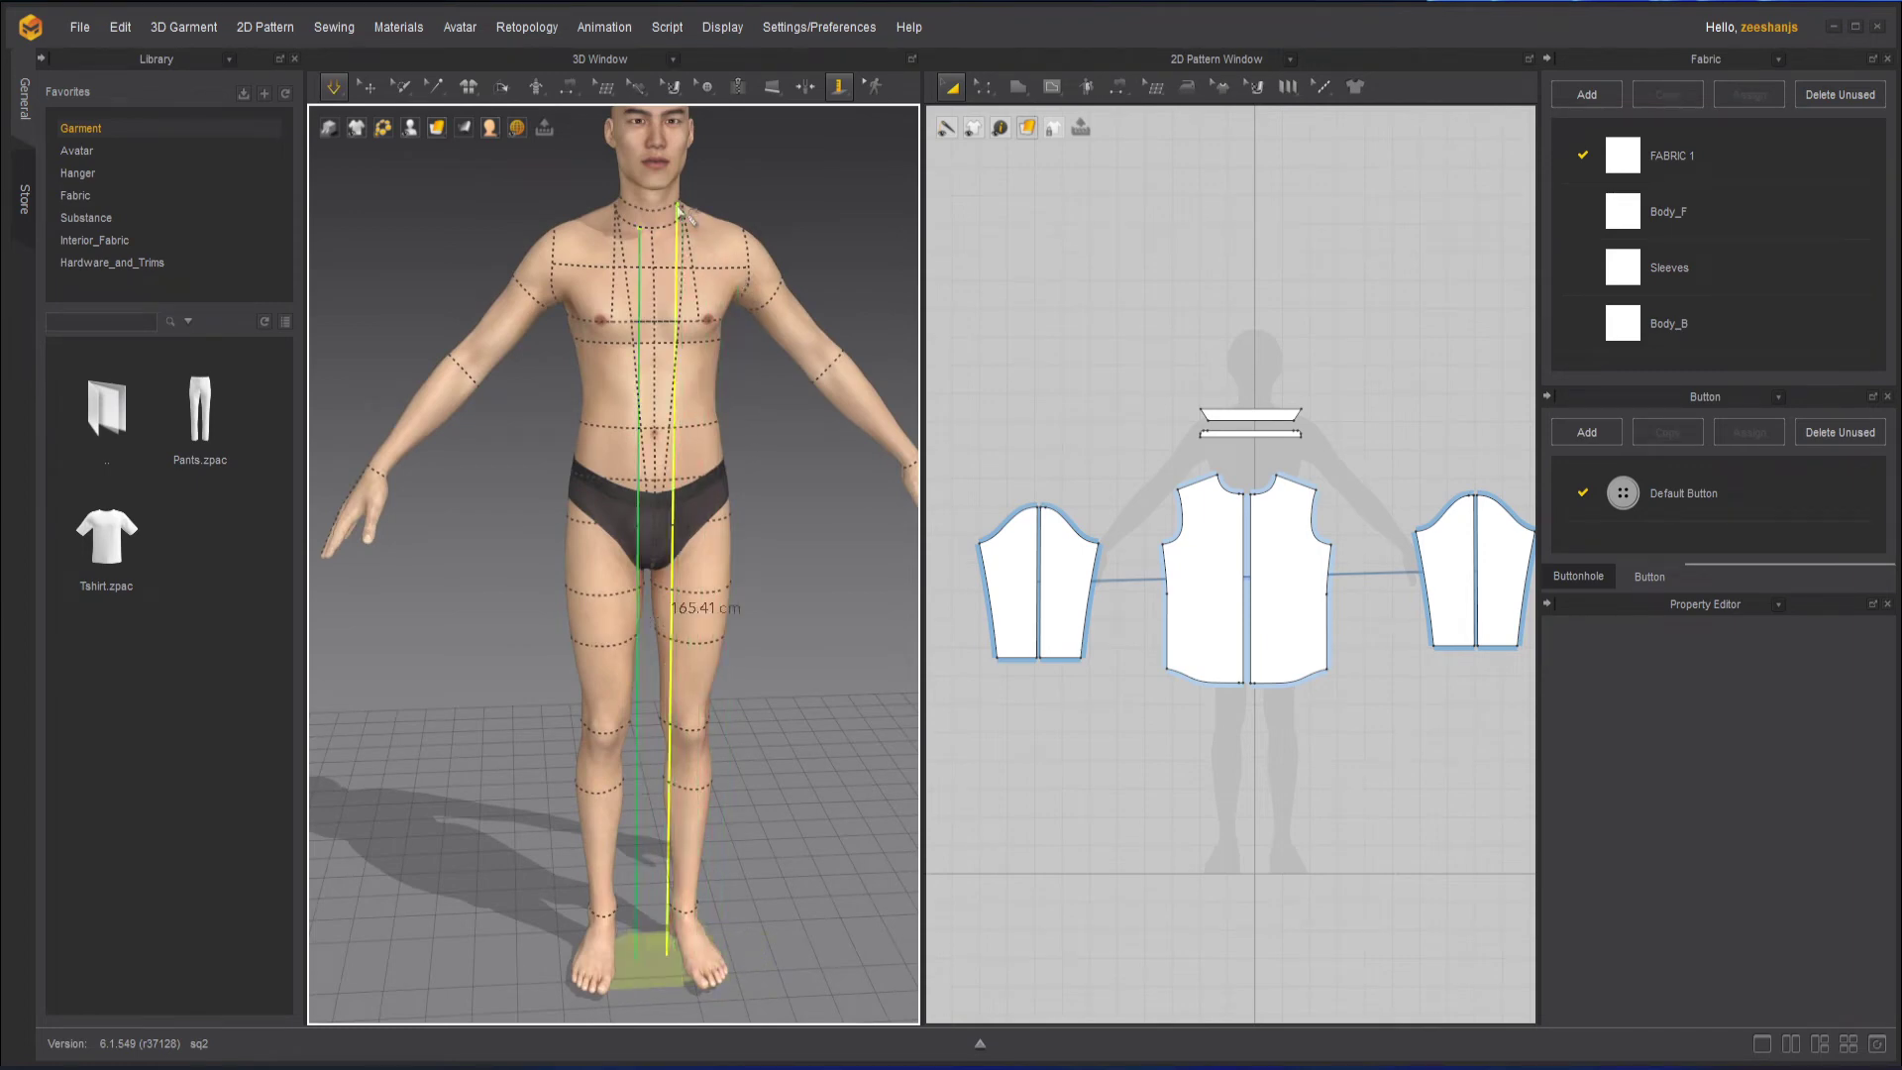
scroll(790, 654, "up", 3)
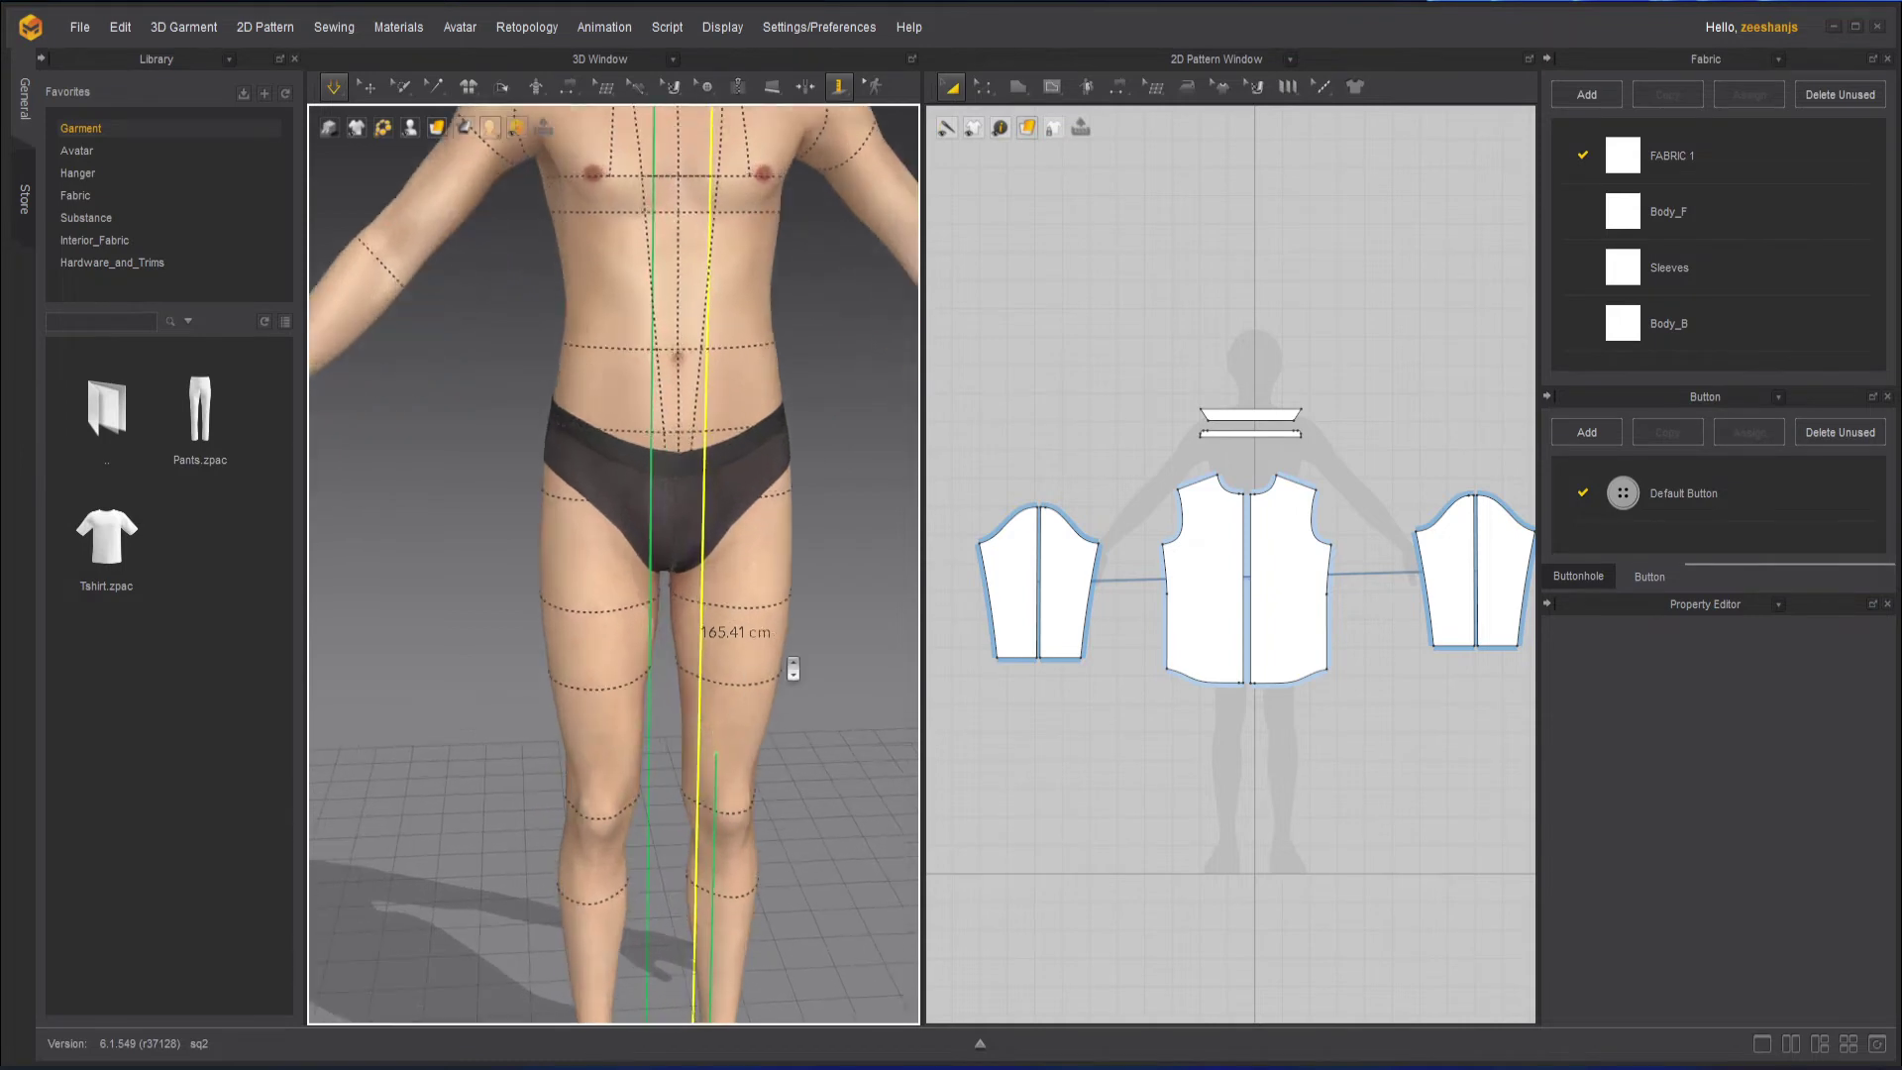
Delete both height measures from the avatar using Edit Measure (Avatar).
left_click(840, 86)
left_click(910, 129)
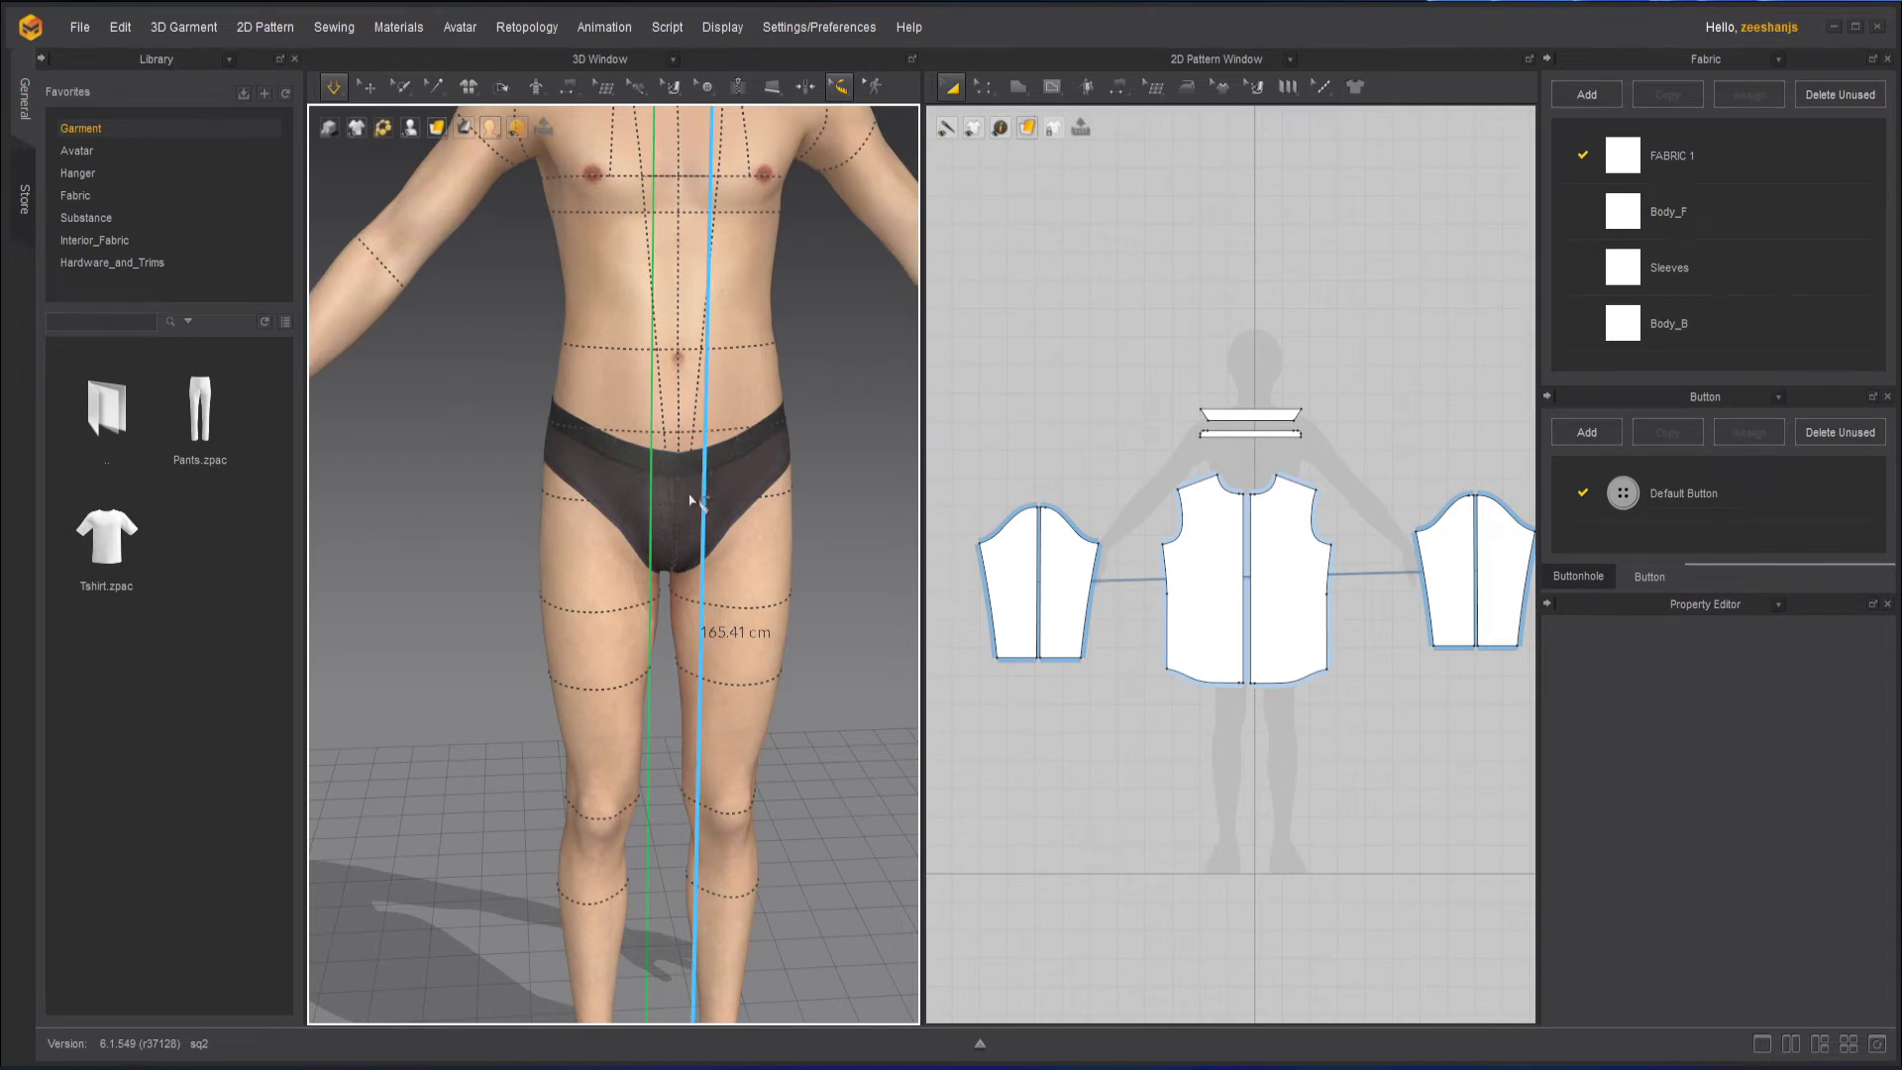
left_click_drag(651, 479, 651, 480)
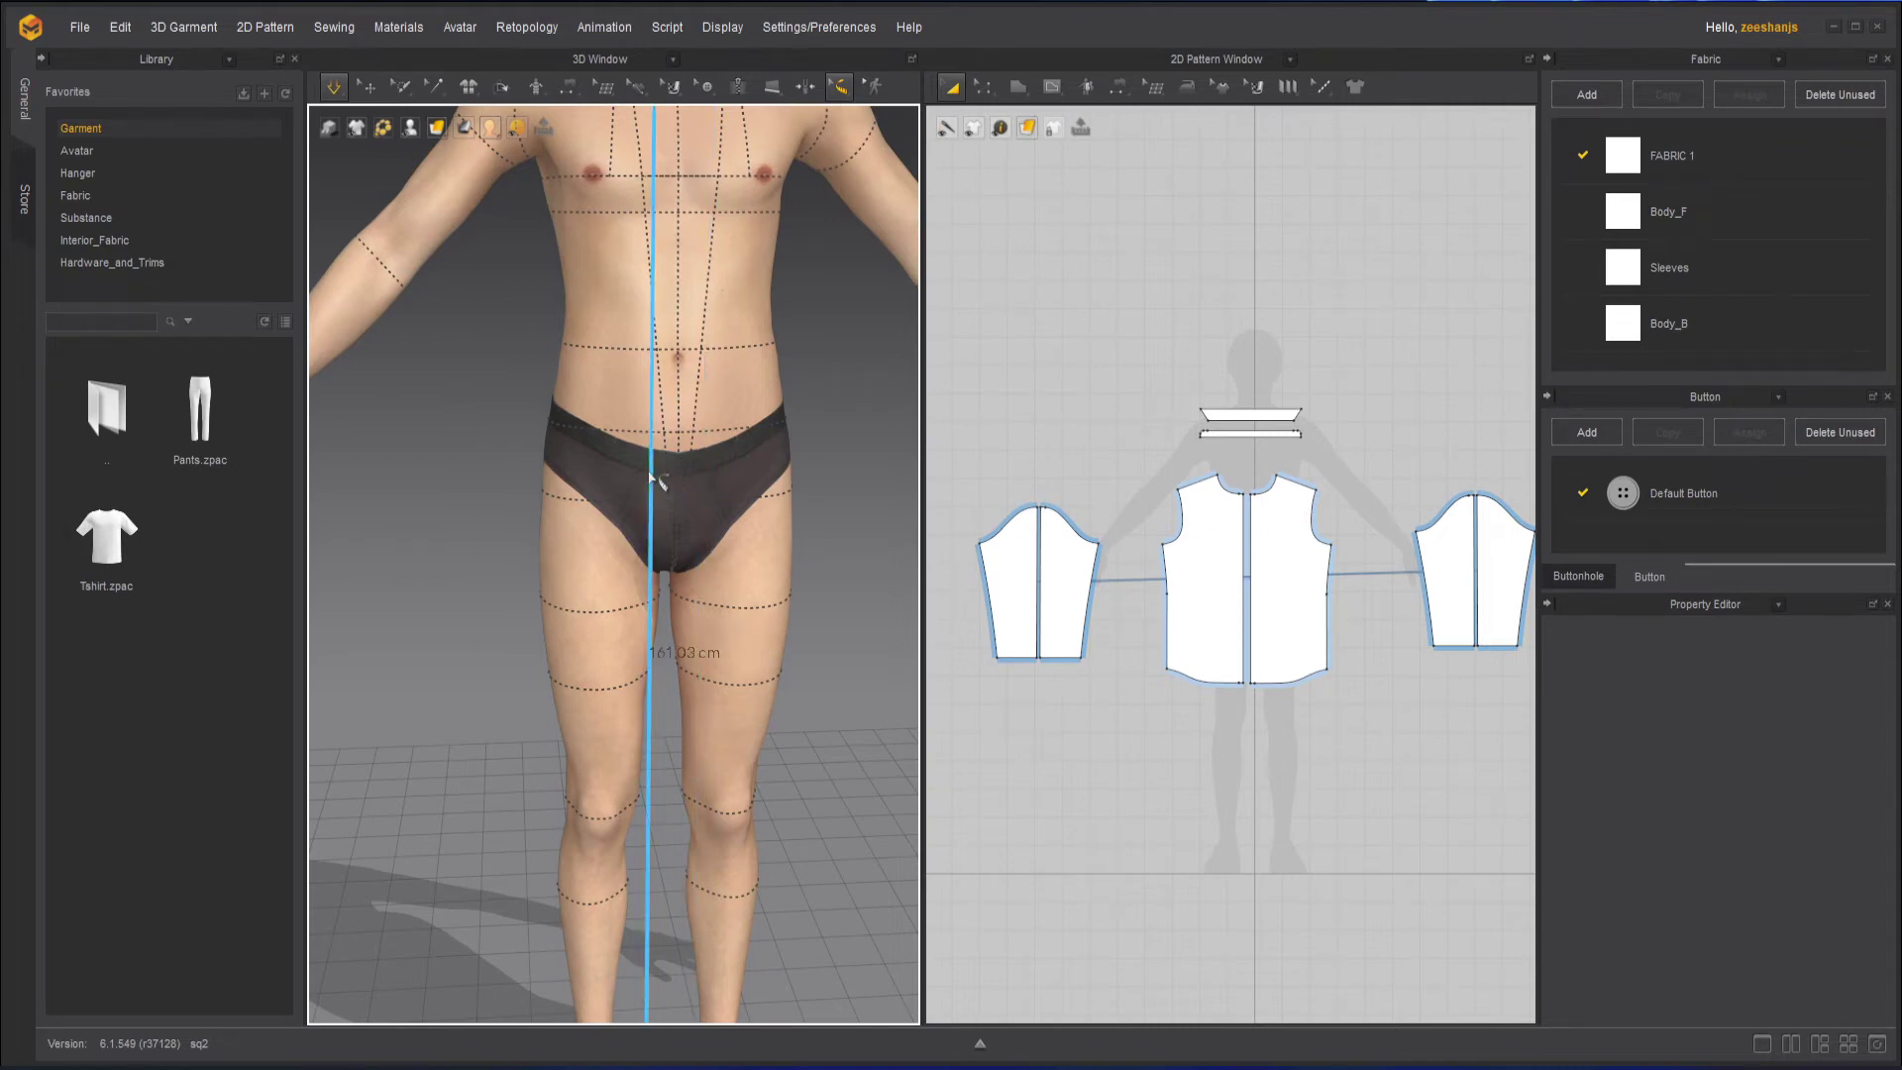
key("Delete")
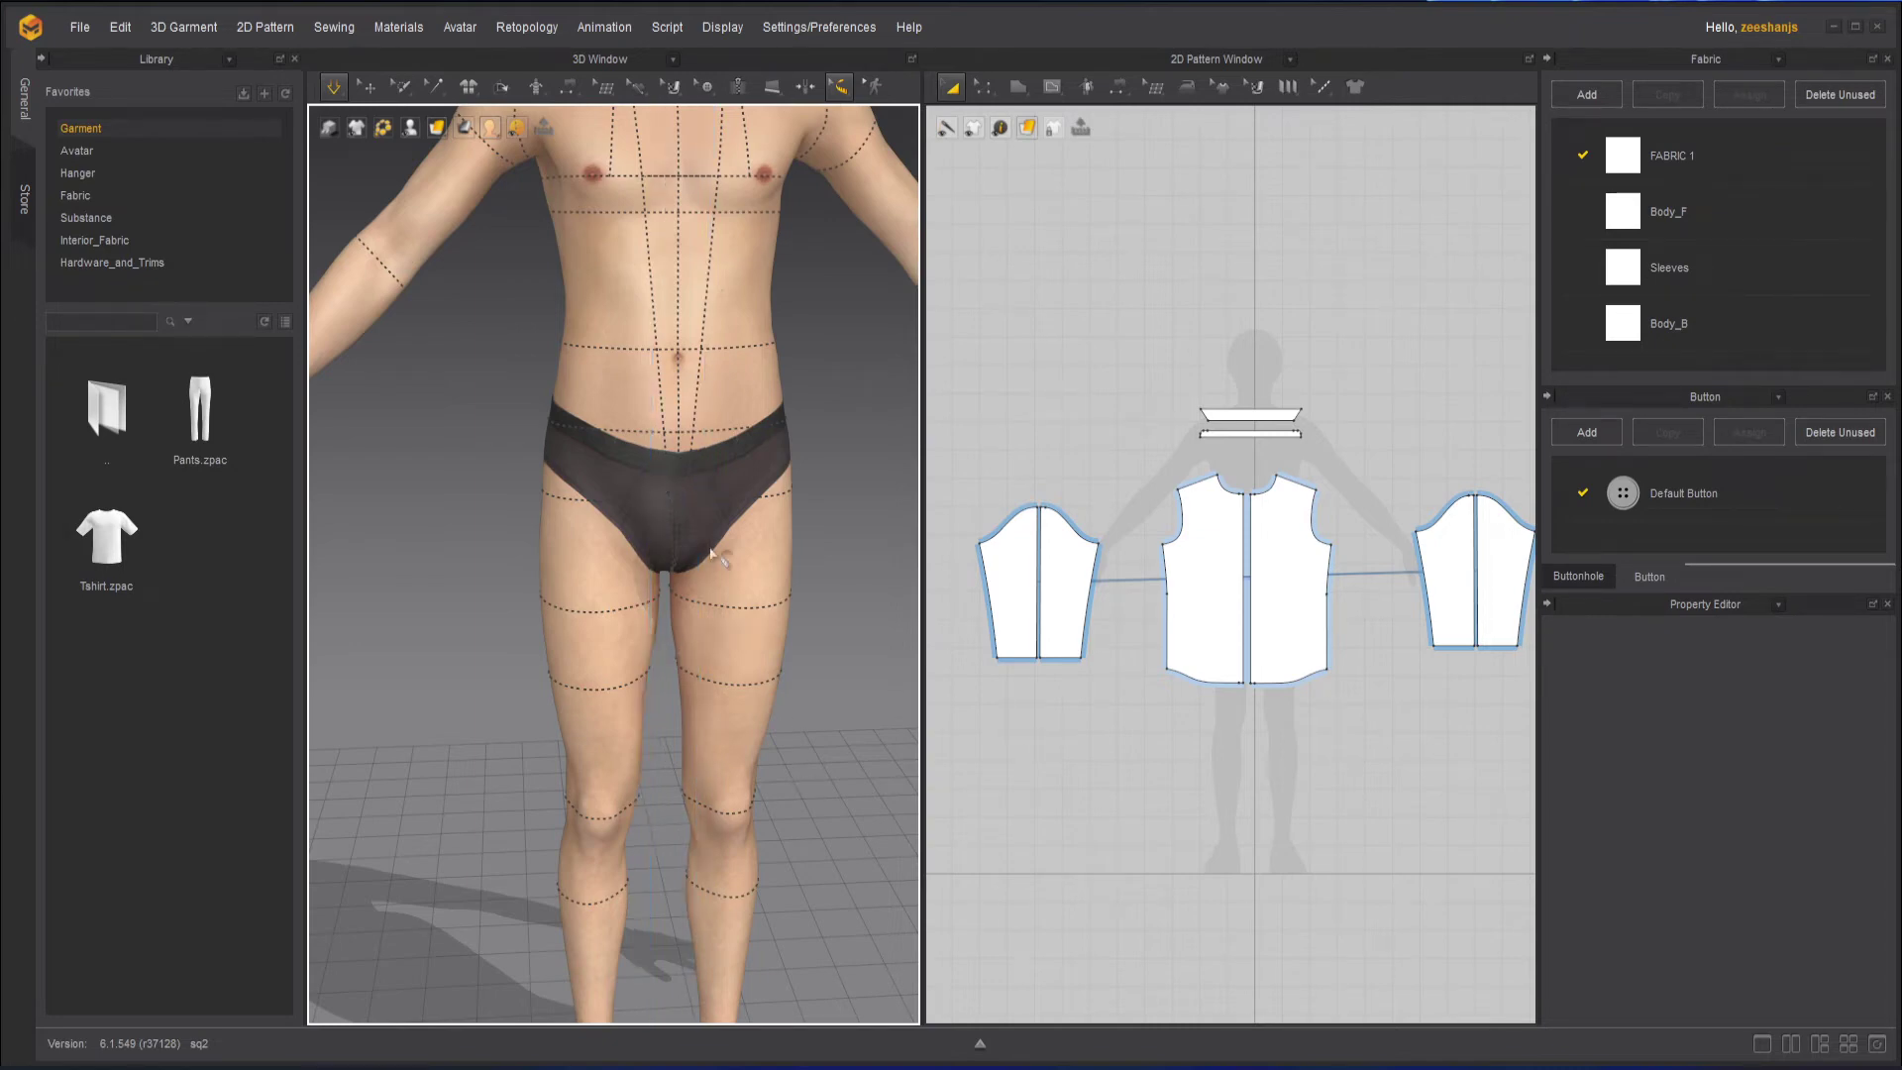
Measure across the front of the avatar's left thigh from the inner to the outer side with Basic Tape Measure (Avatar).
left_click(840, 87)
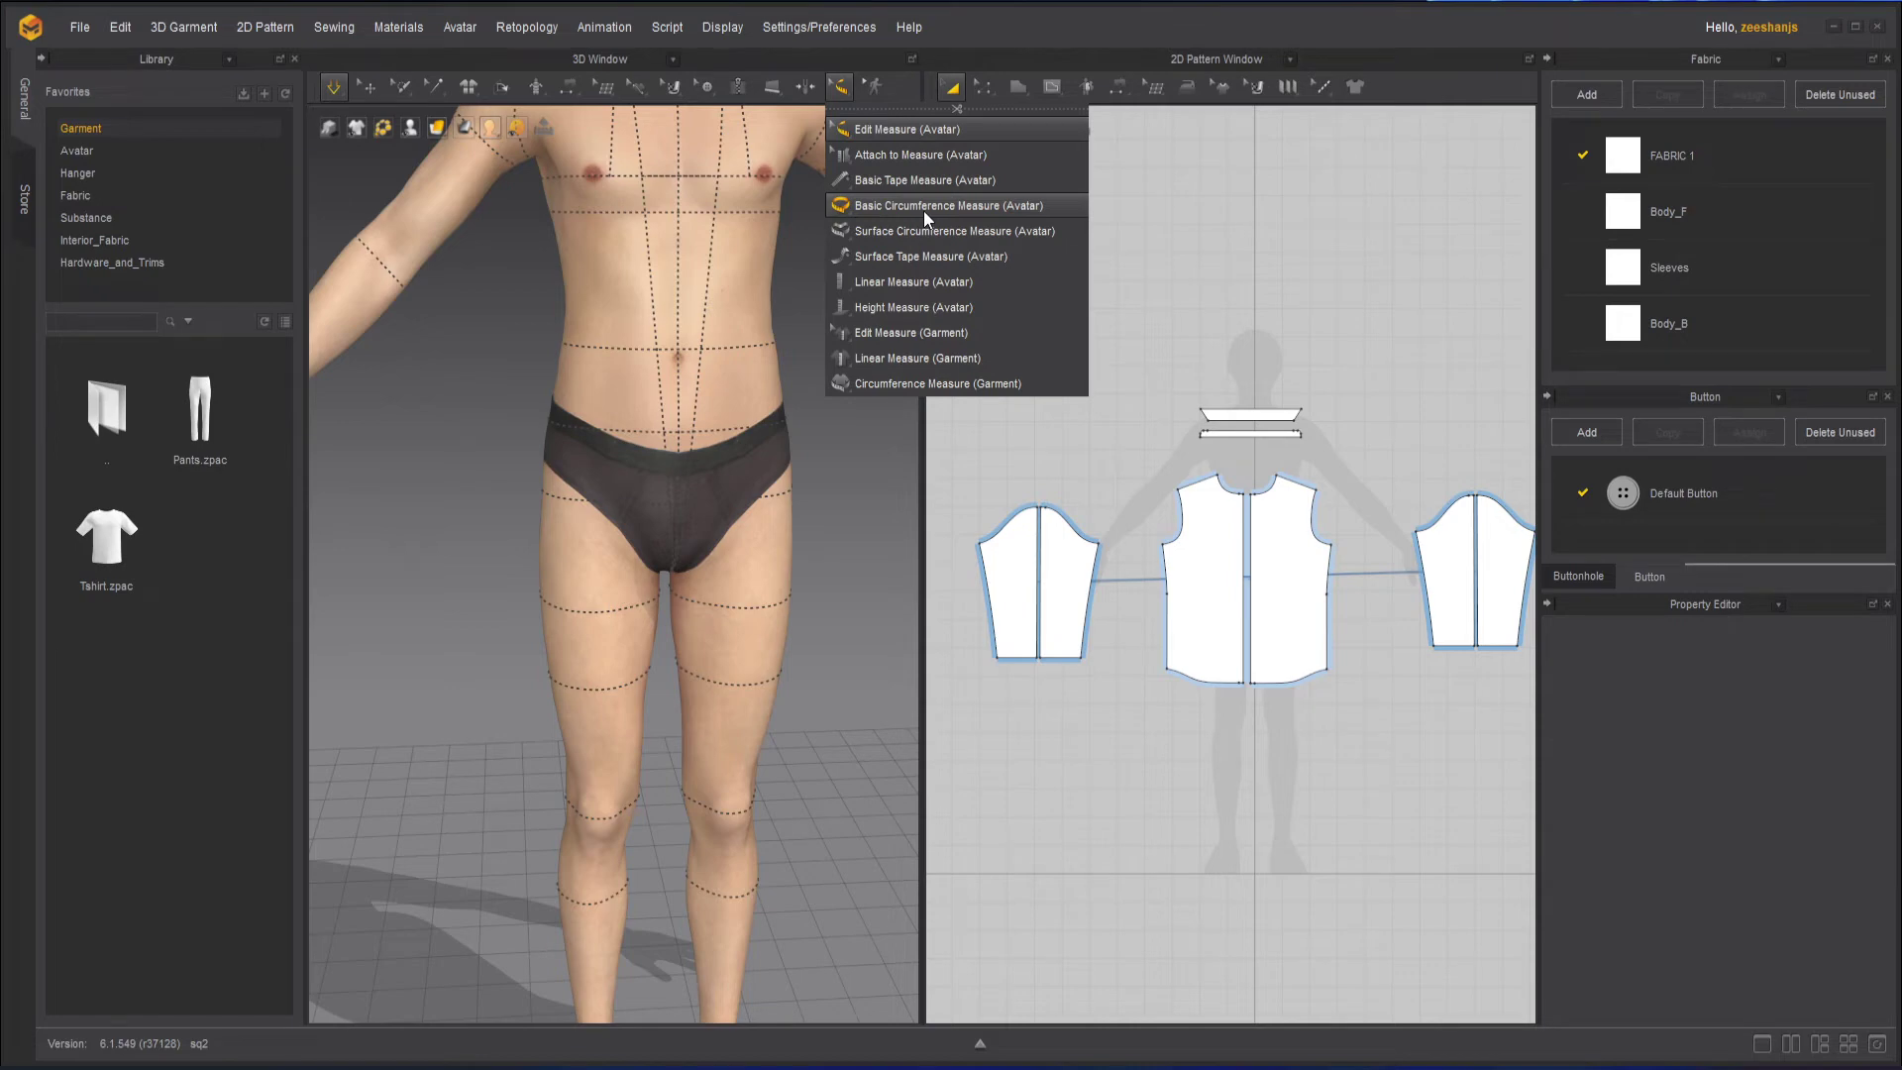
left_click(921, 180)
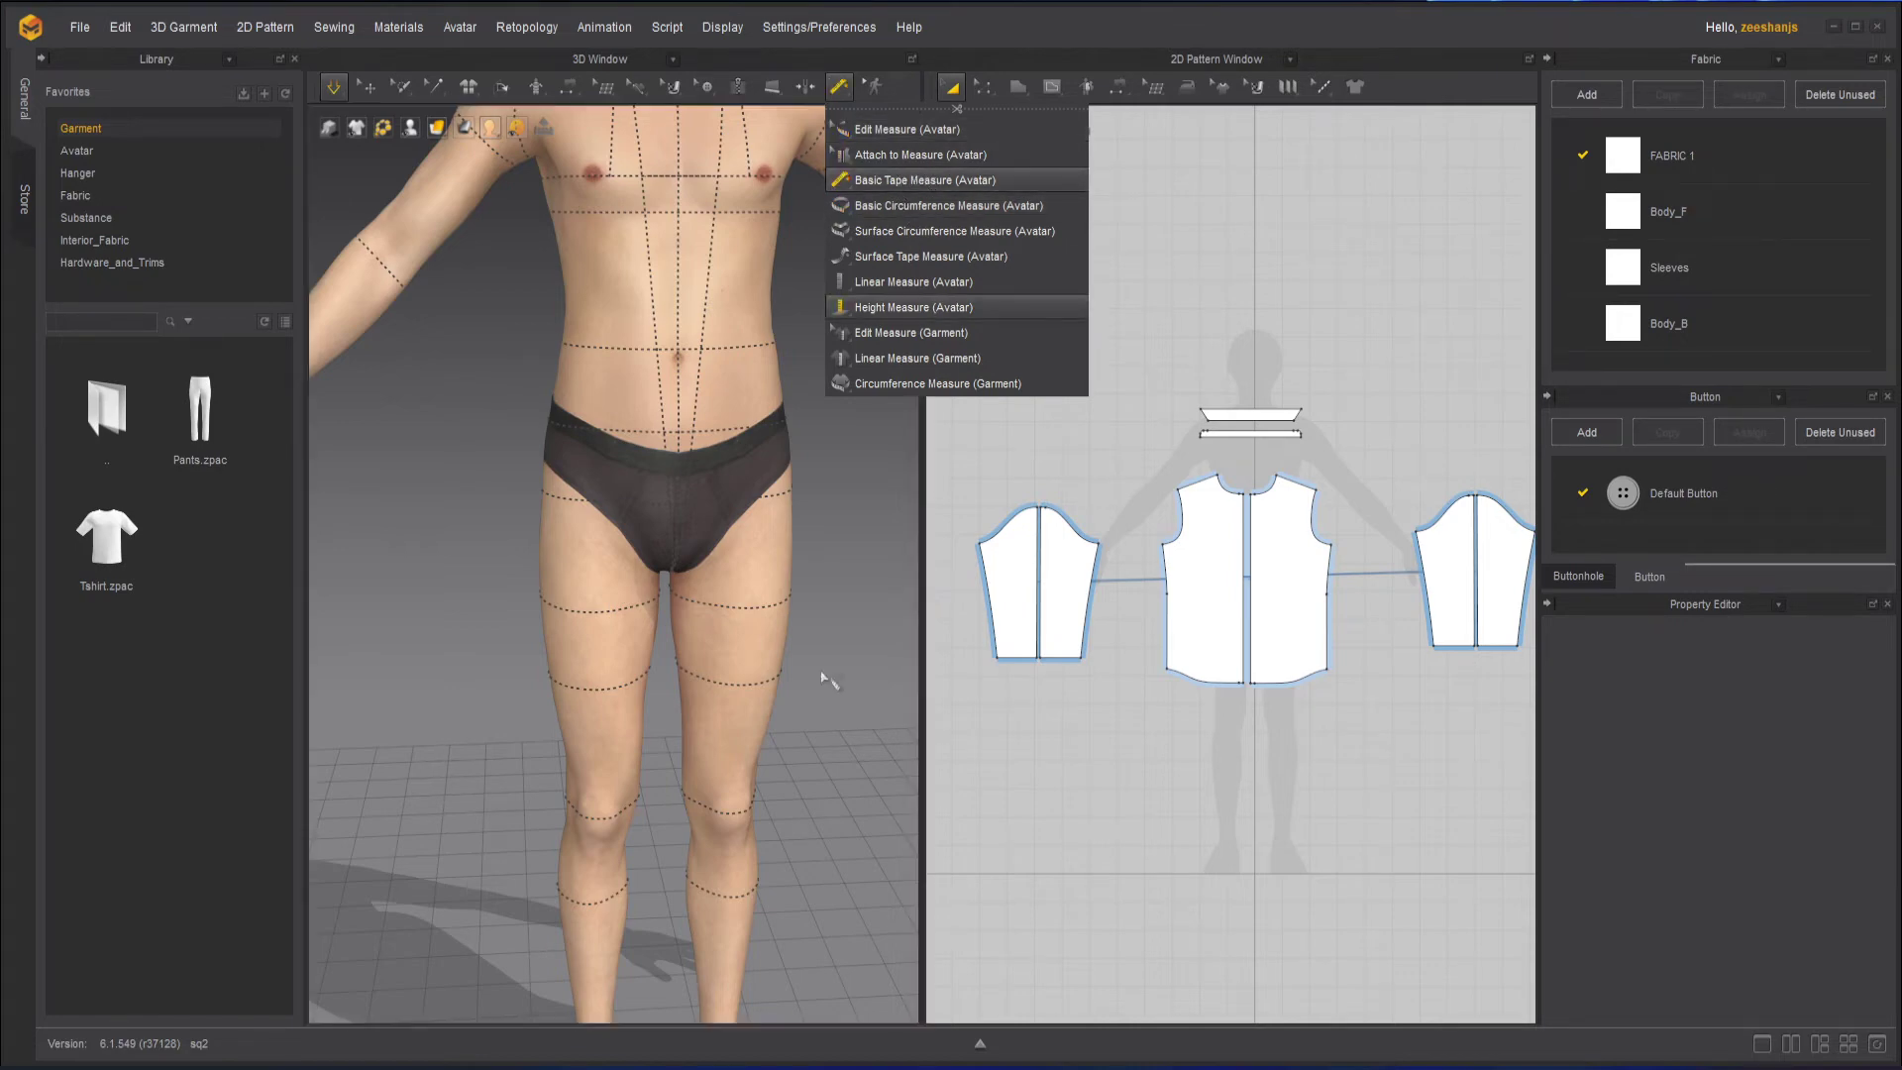
left_click(684, 645)
right_click_drag(745, 642, 718, 658)
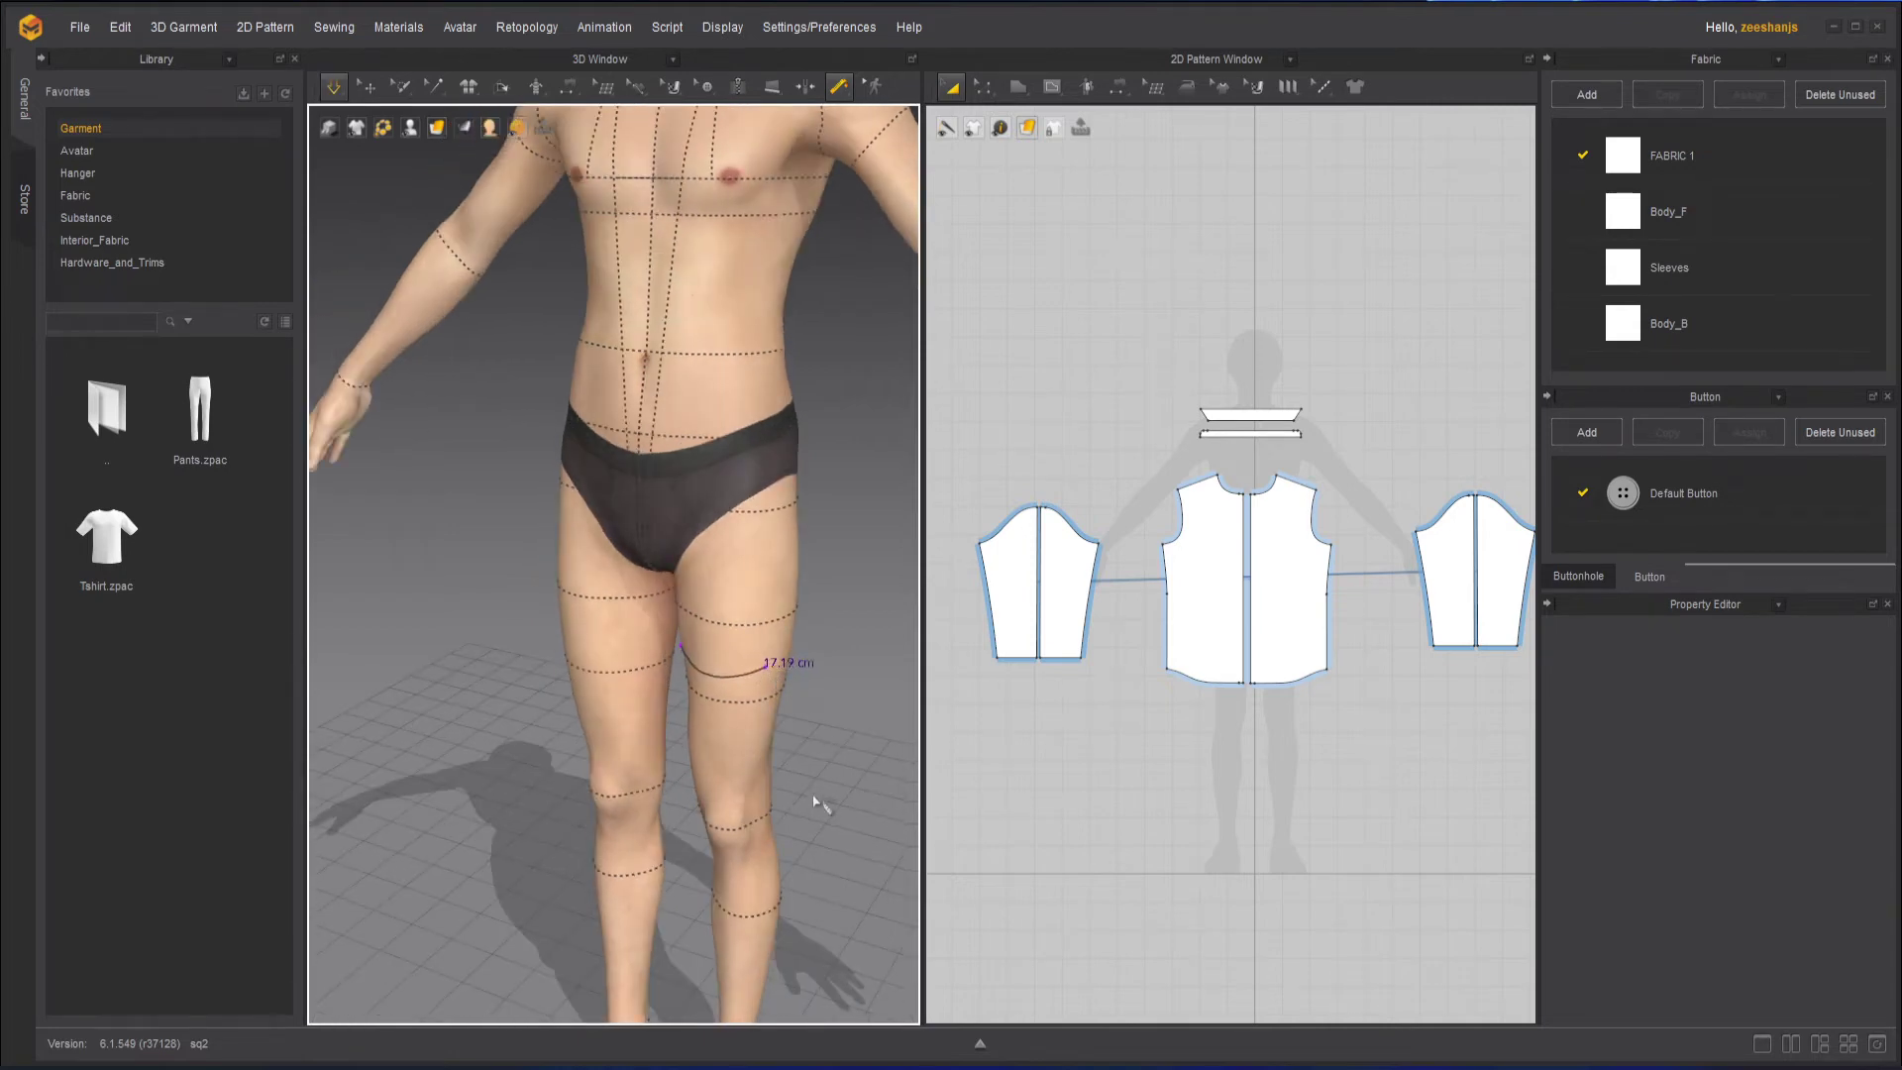
right_click_drag(670, 773, 741, 759)
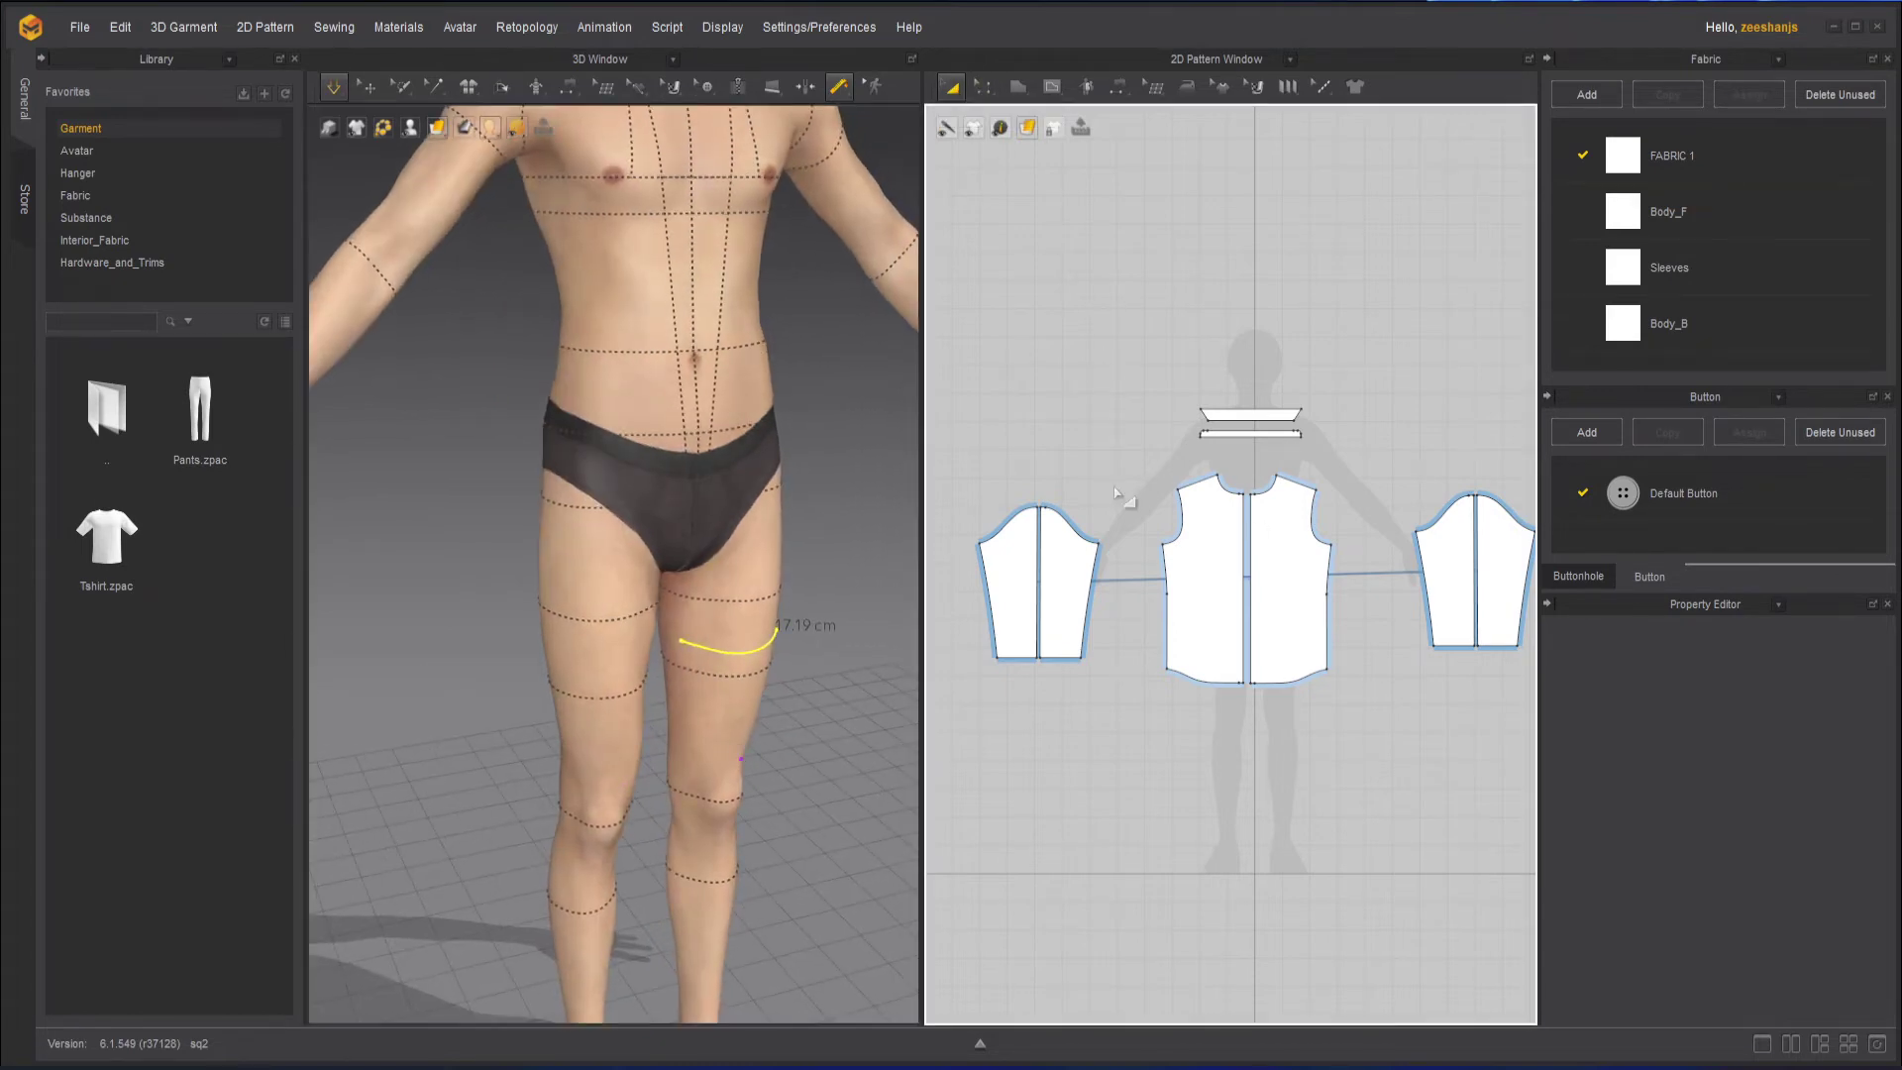
Select all the shirt patterns in the 2D pattern window and show the 3D garment on the avatar.
scroll(1119, 495, "down", 3)
left_click_drag(1023, 344, 1479, 674)
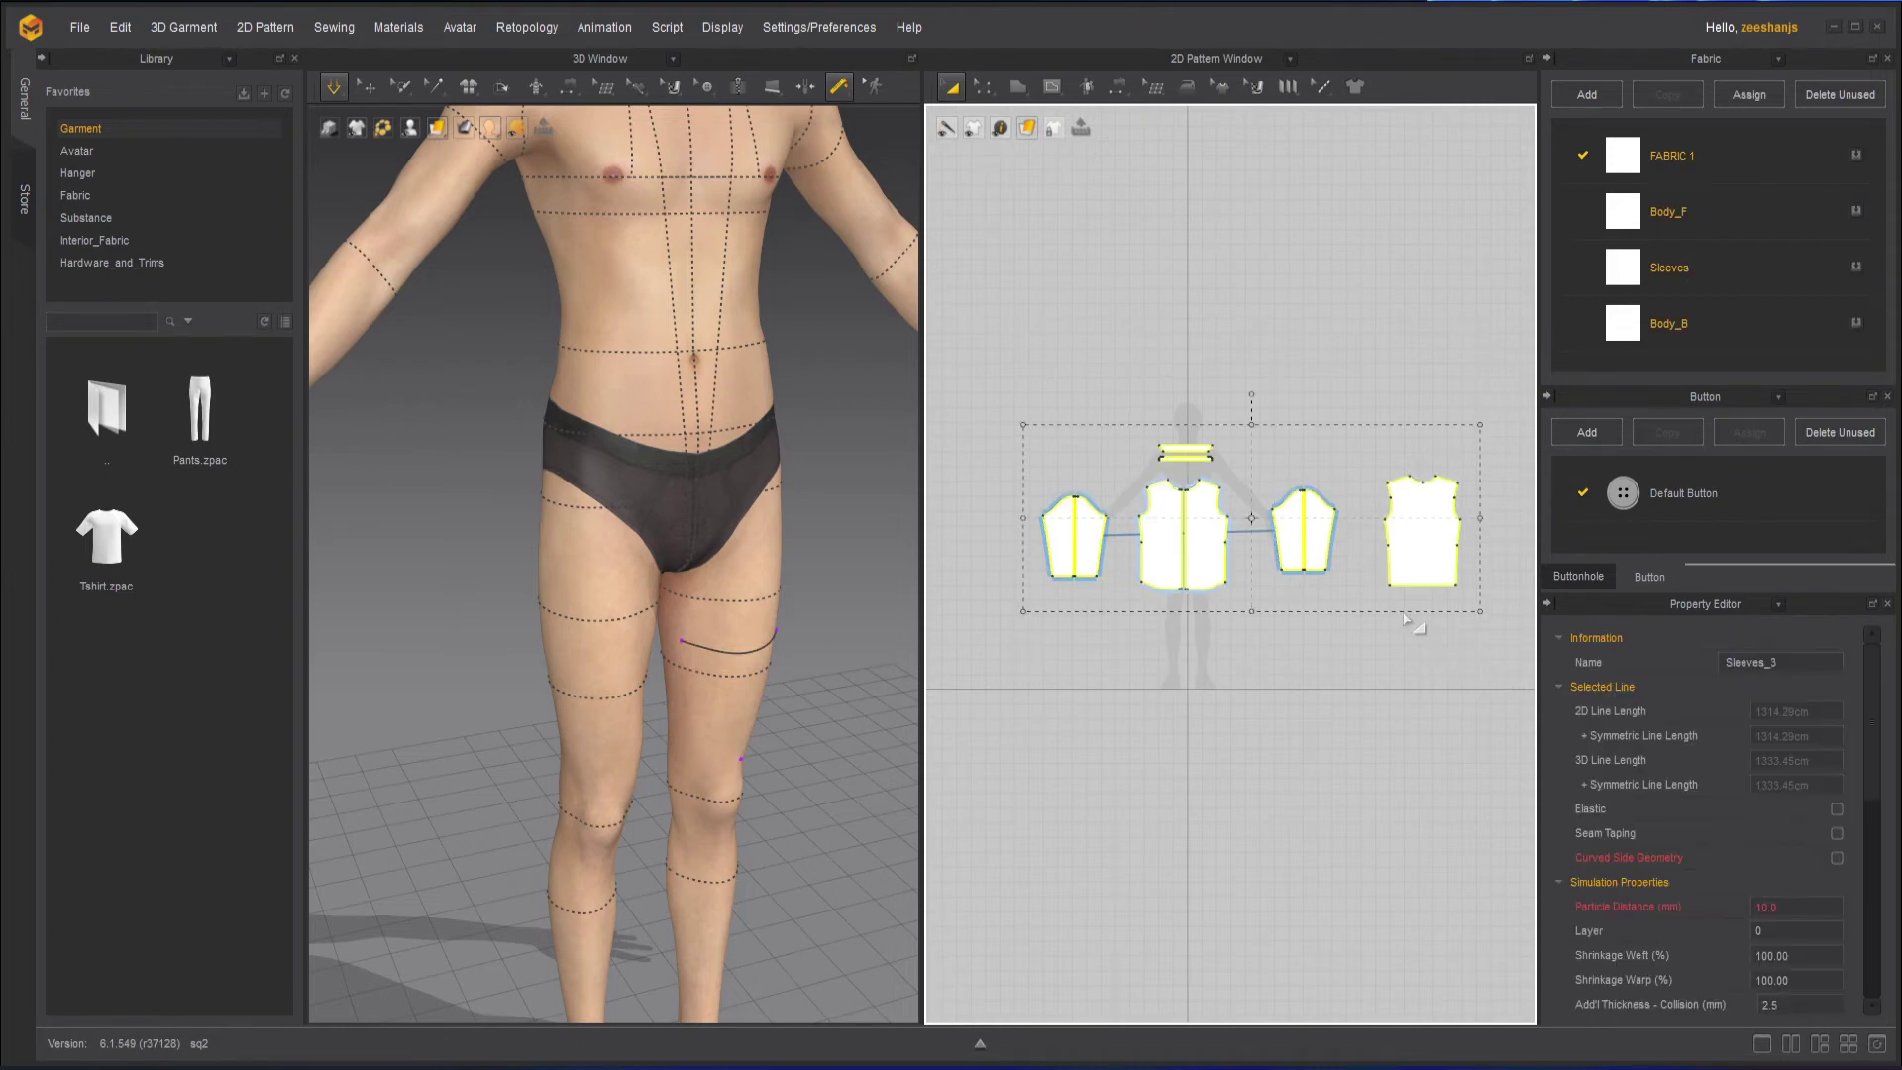
key("shift+q")
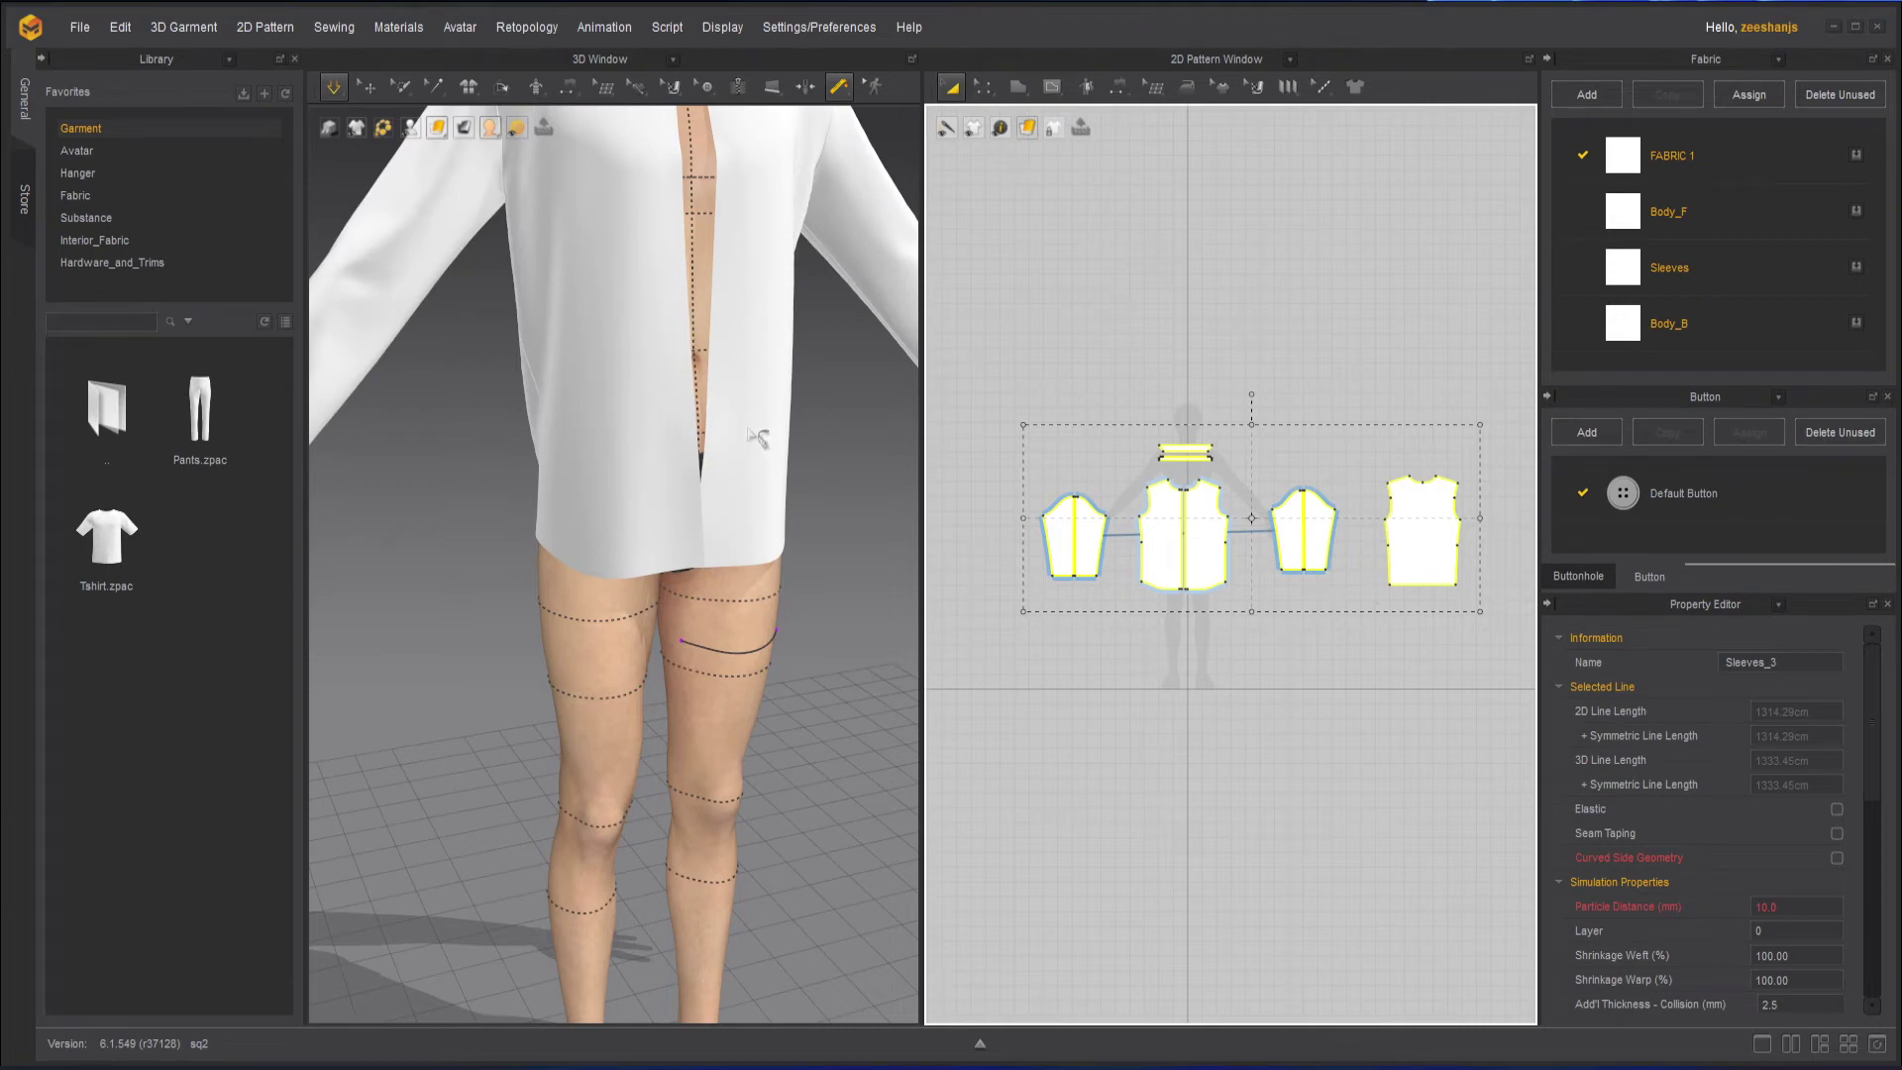
scroll(758, 437, "down", 3)
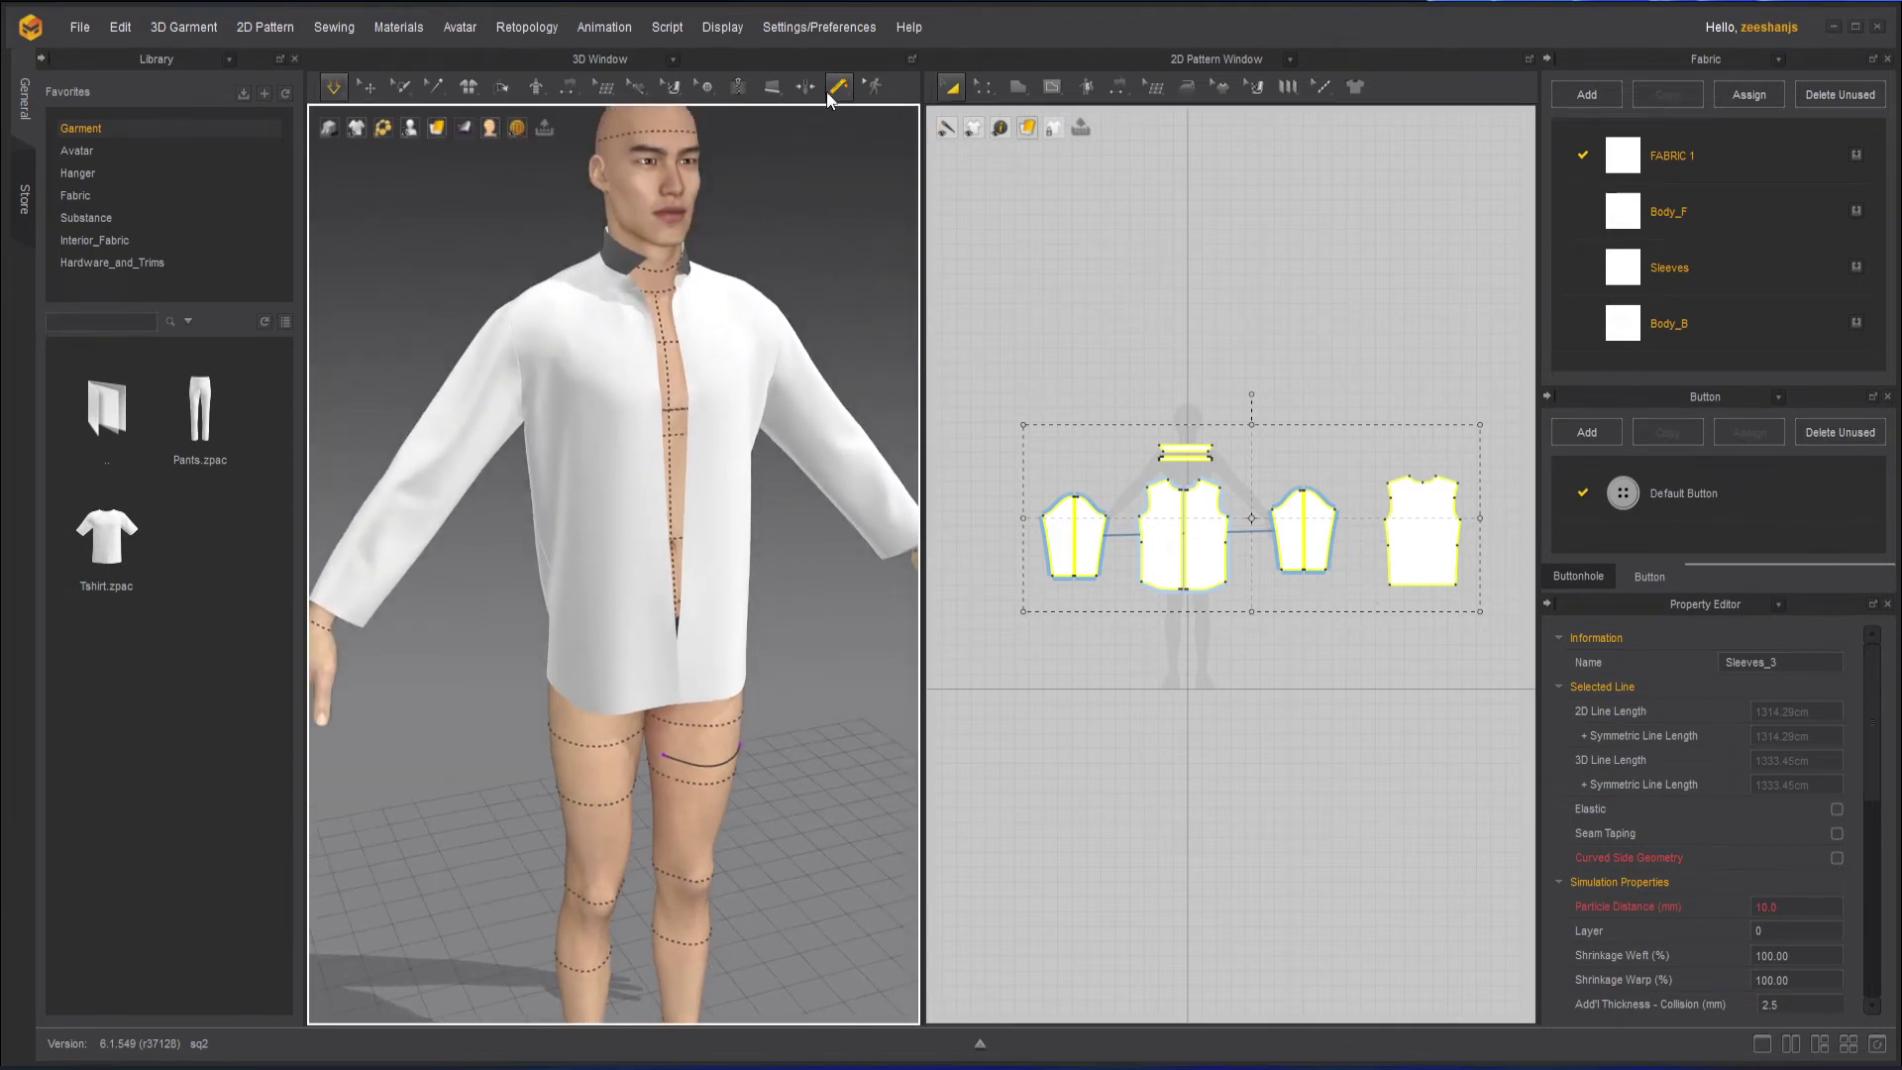
Try to measure the front of the shirt from the chest down with Linear Measure (Garment).
left_click(837, 88)
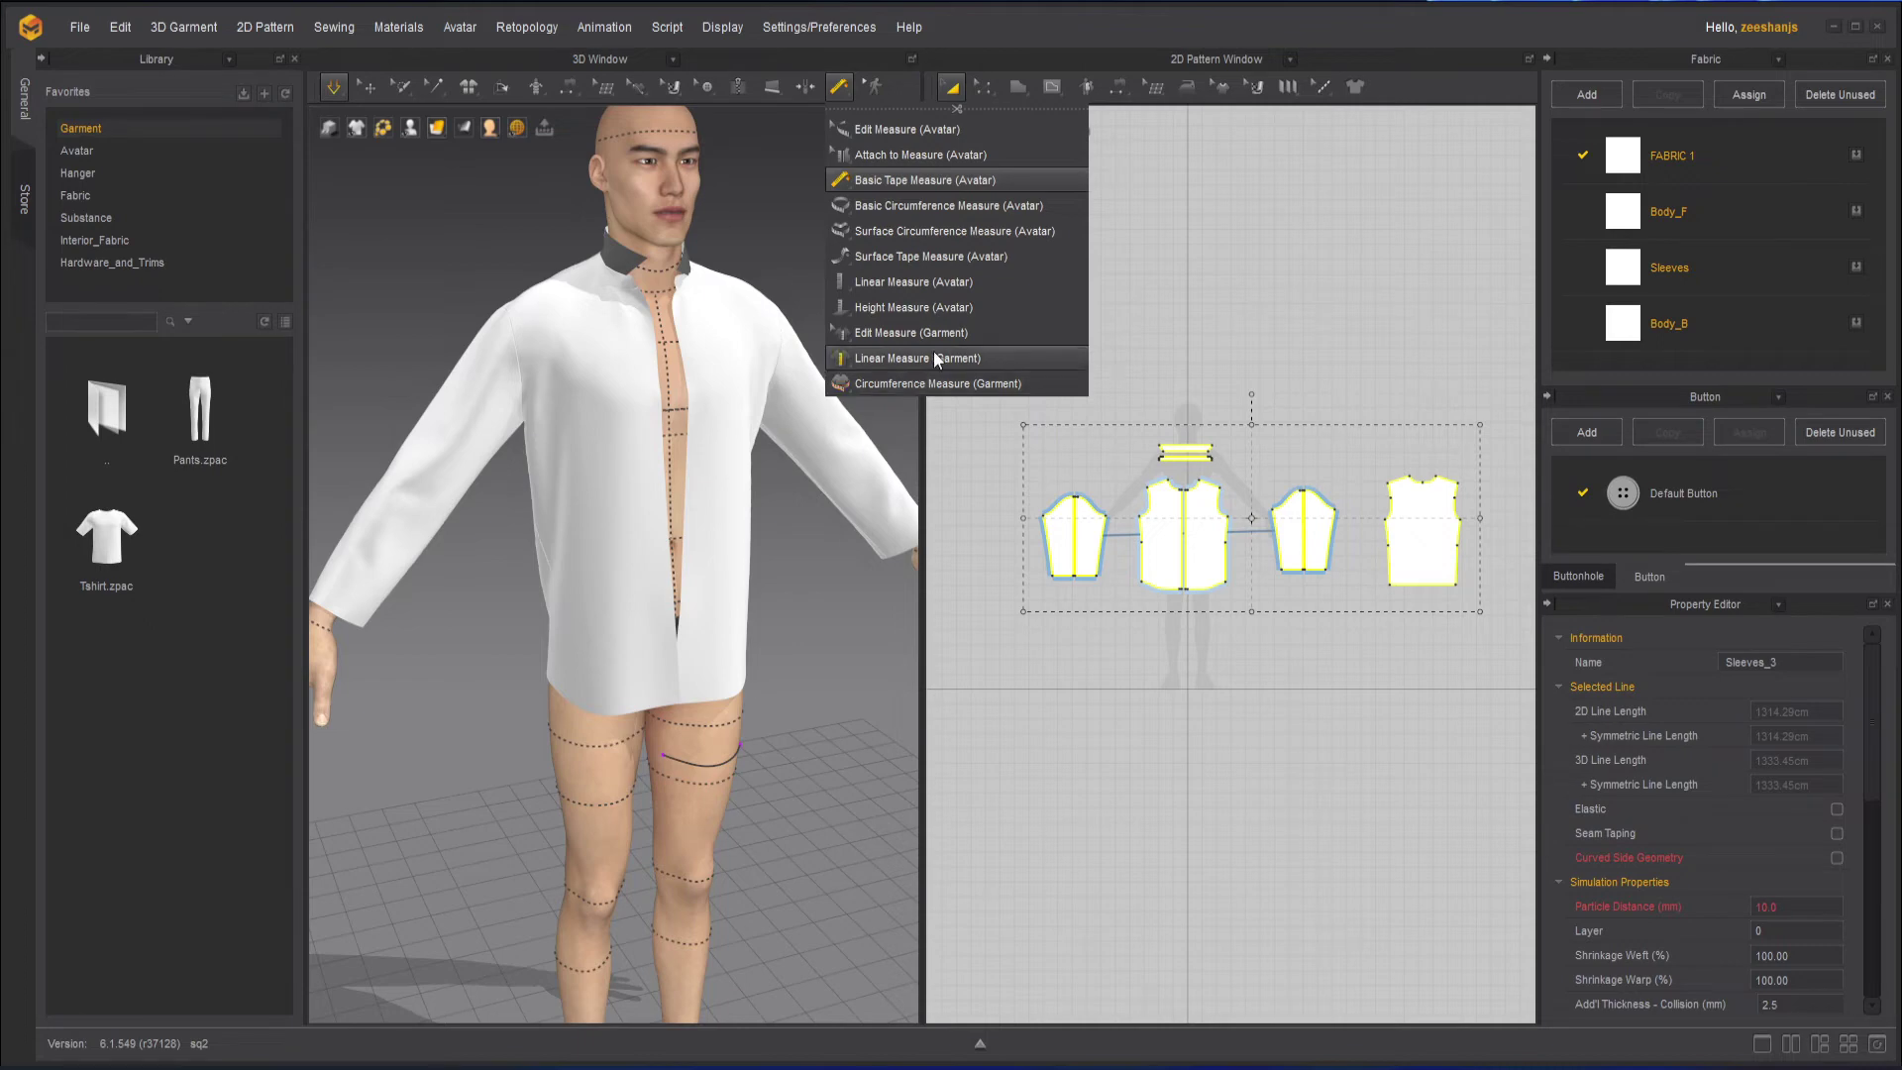
left_click(933, 354)
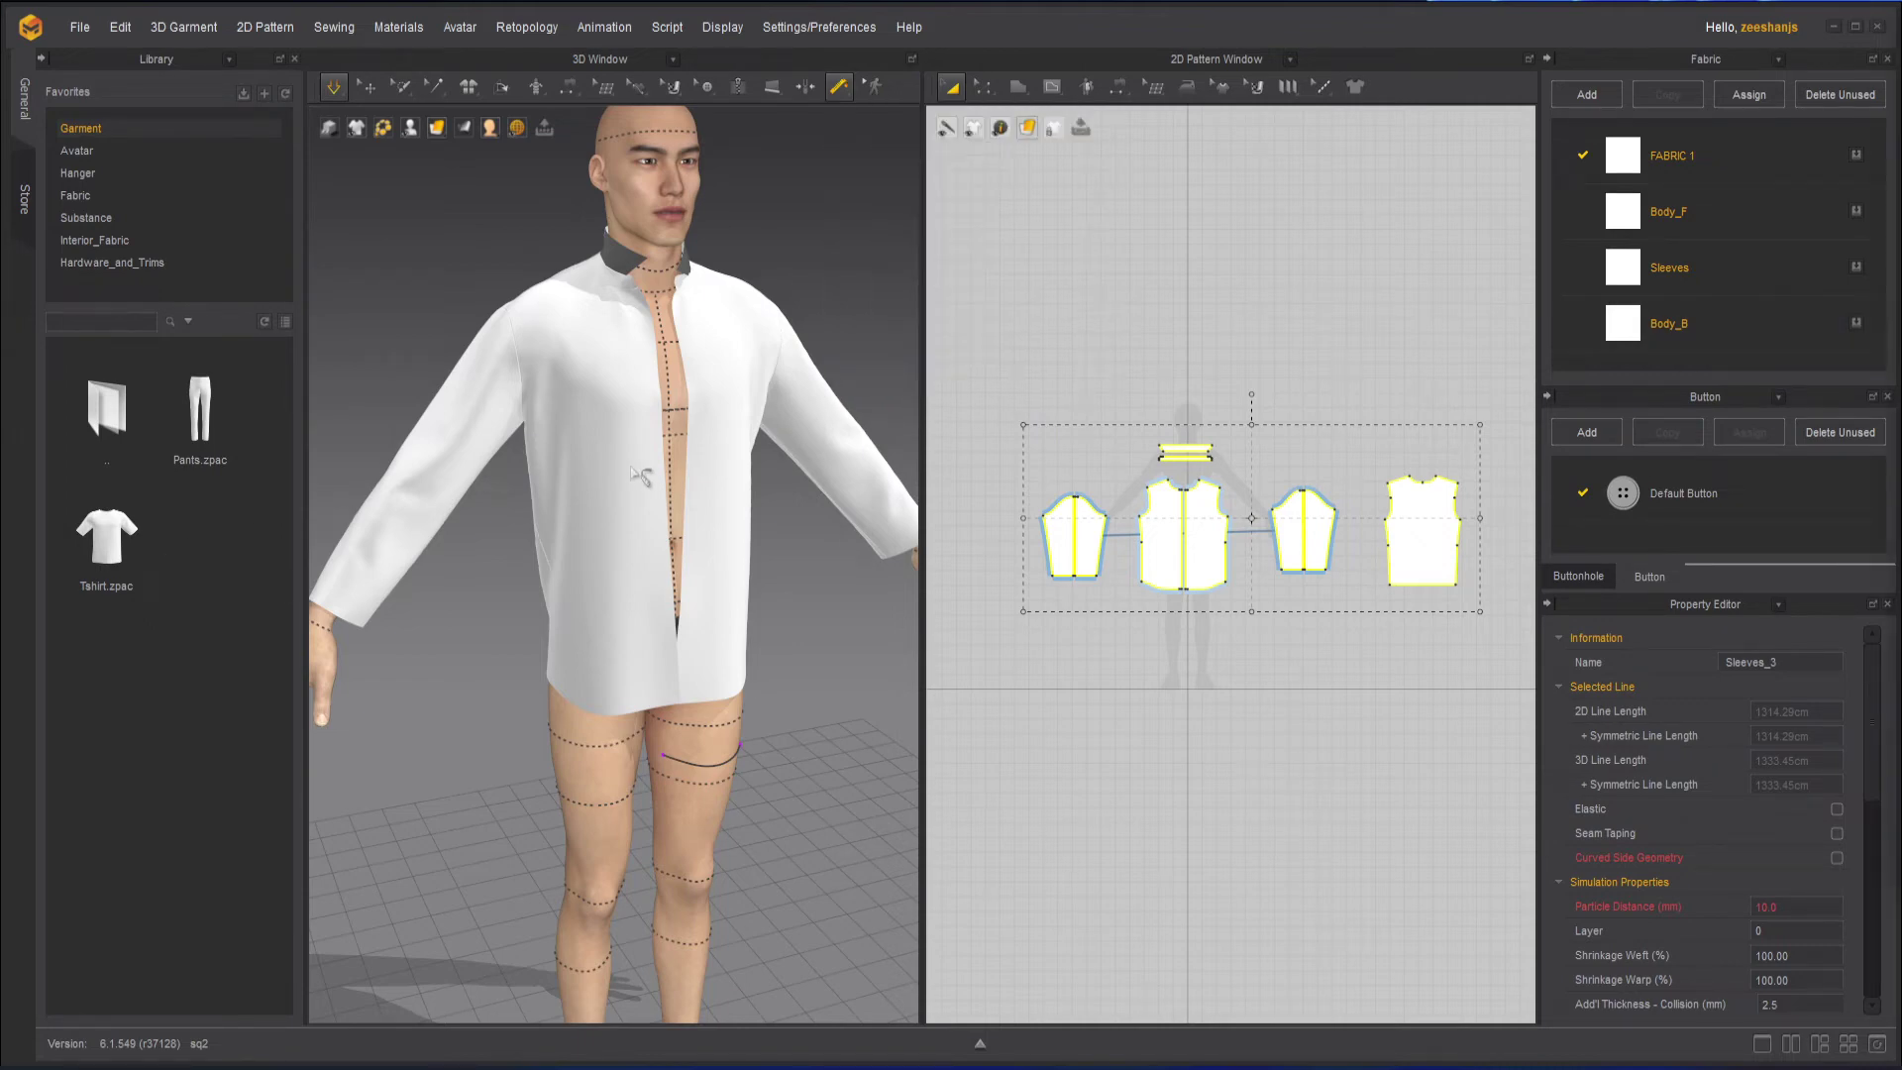
right_click_drag(607, 464, 640, 472)
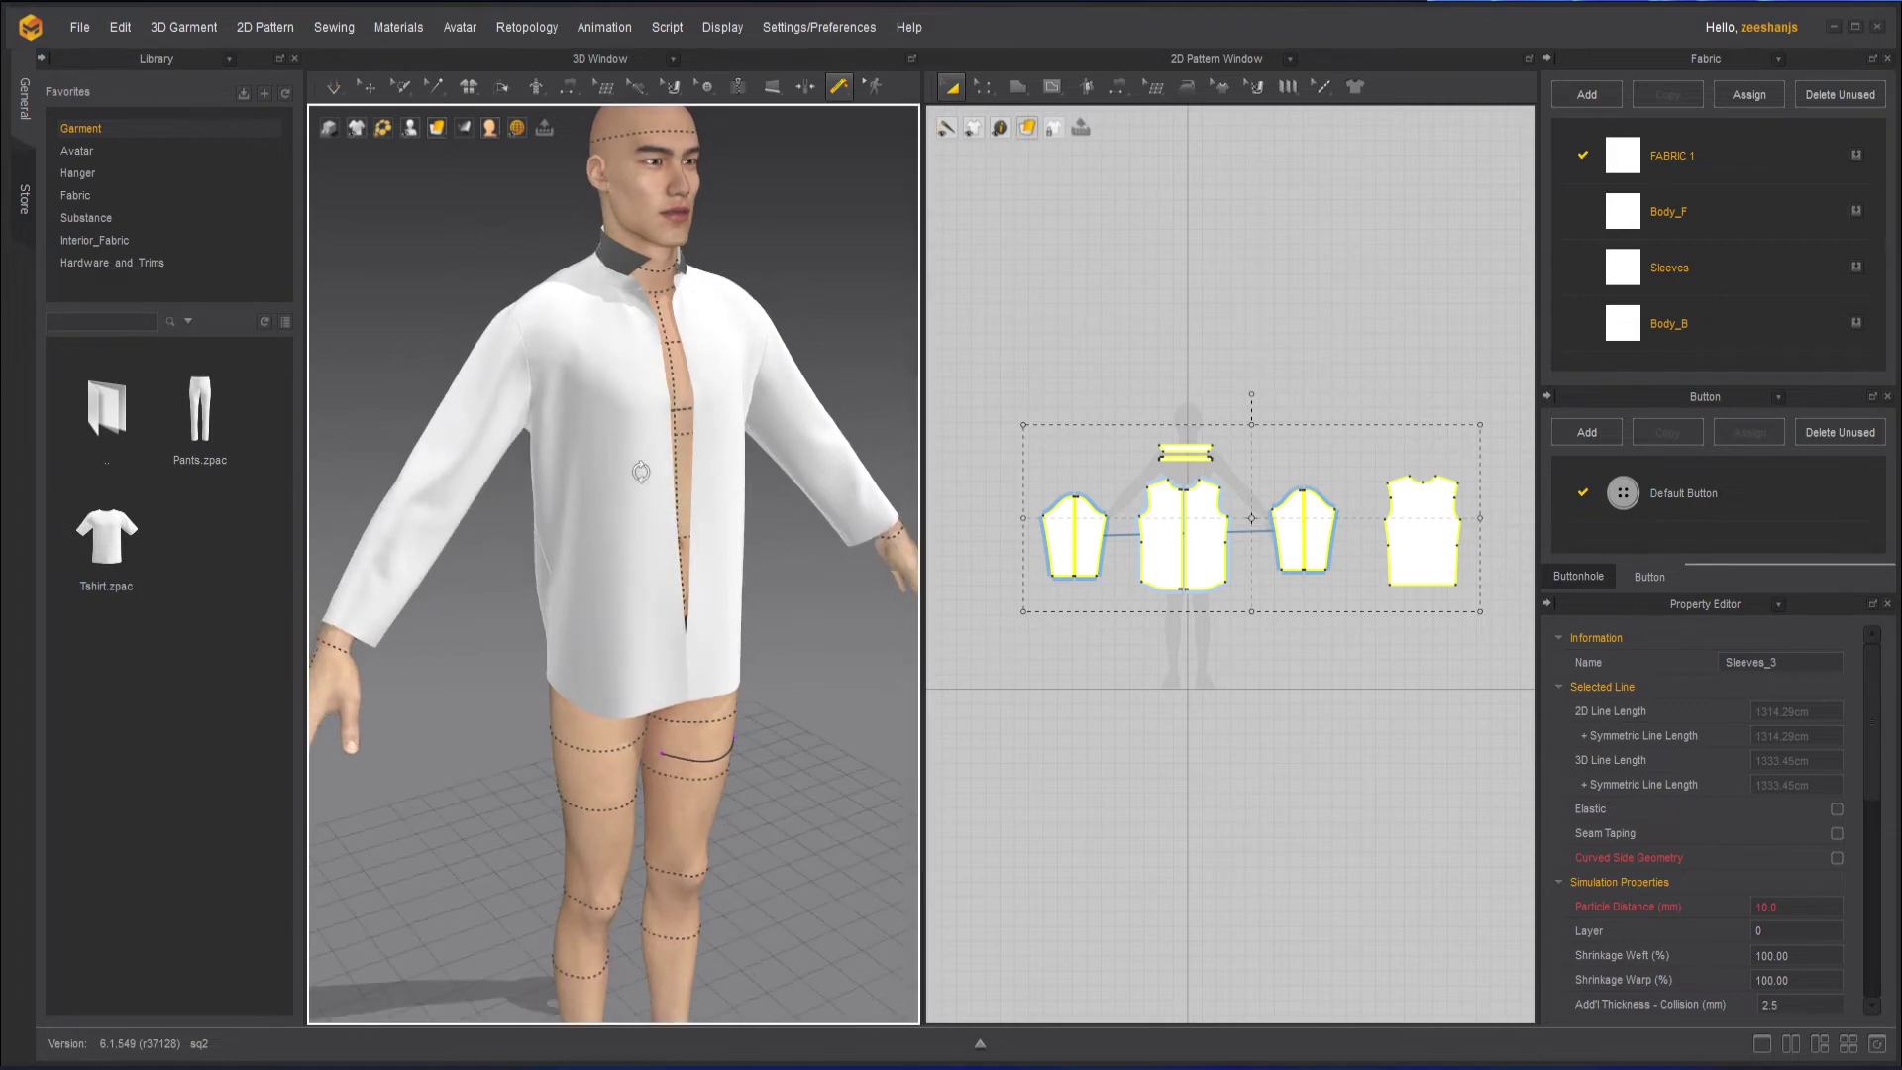
left_click(613, 335)
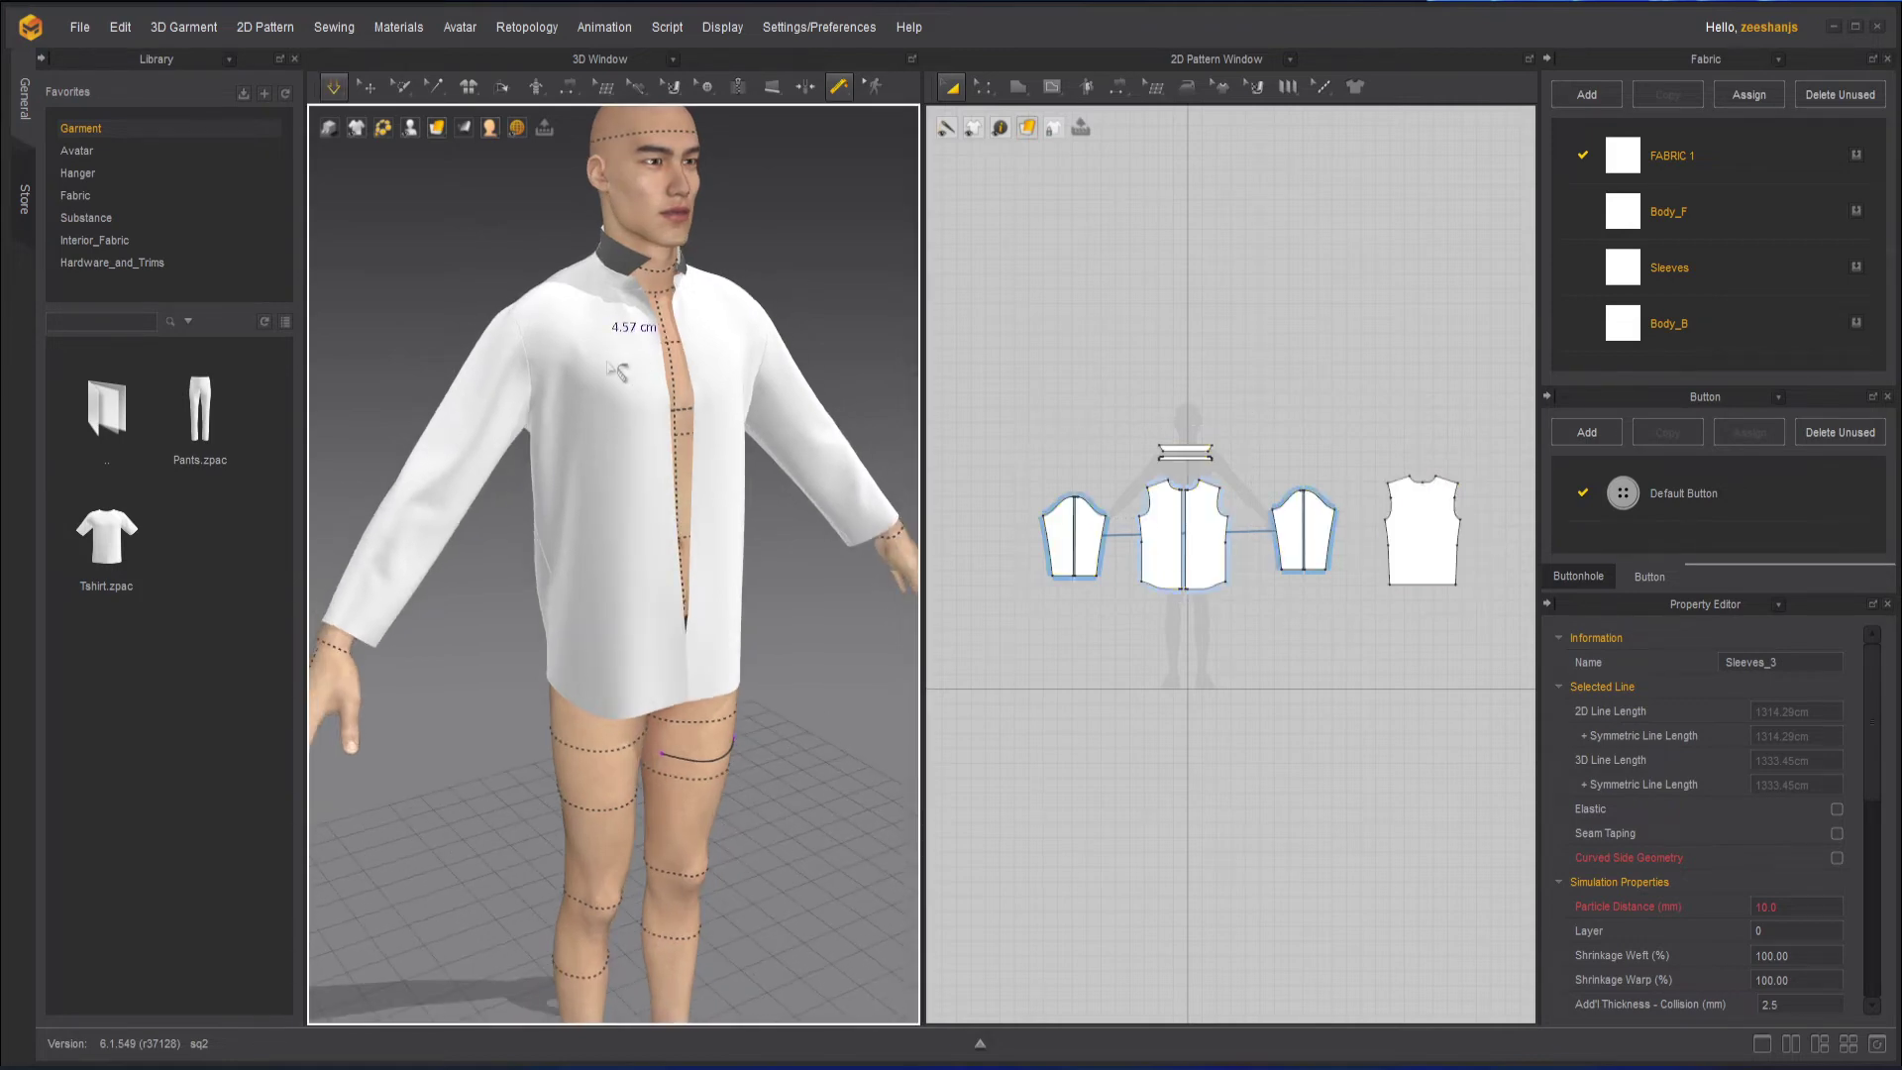
scroll(609, 361, "up", 2)
middle_click_drag(587, 385, 529, 445)
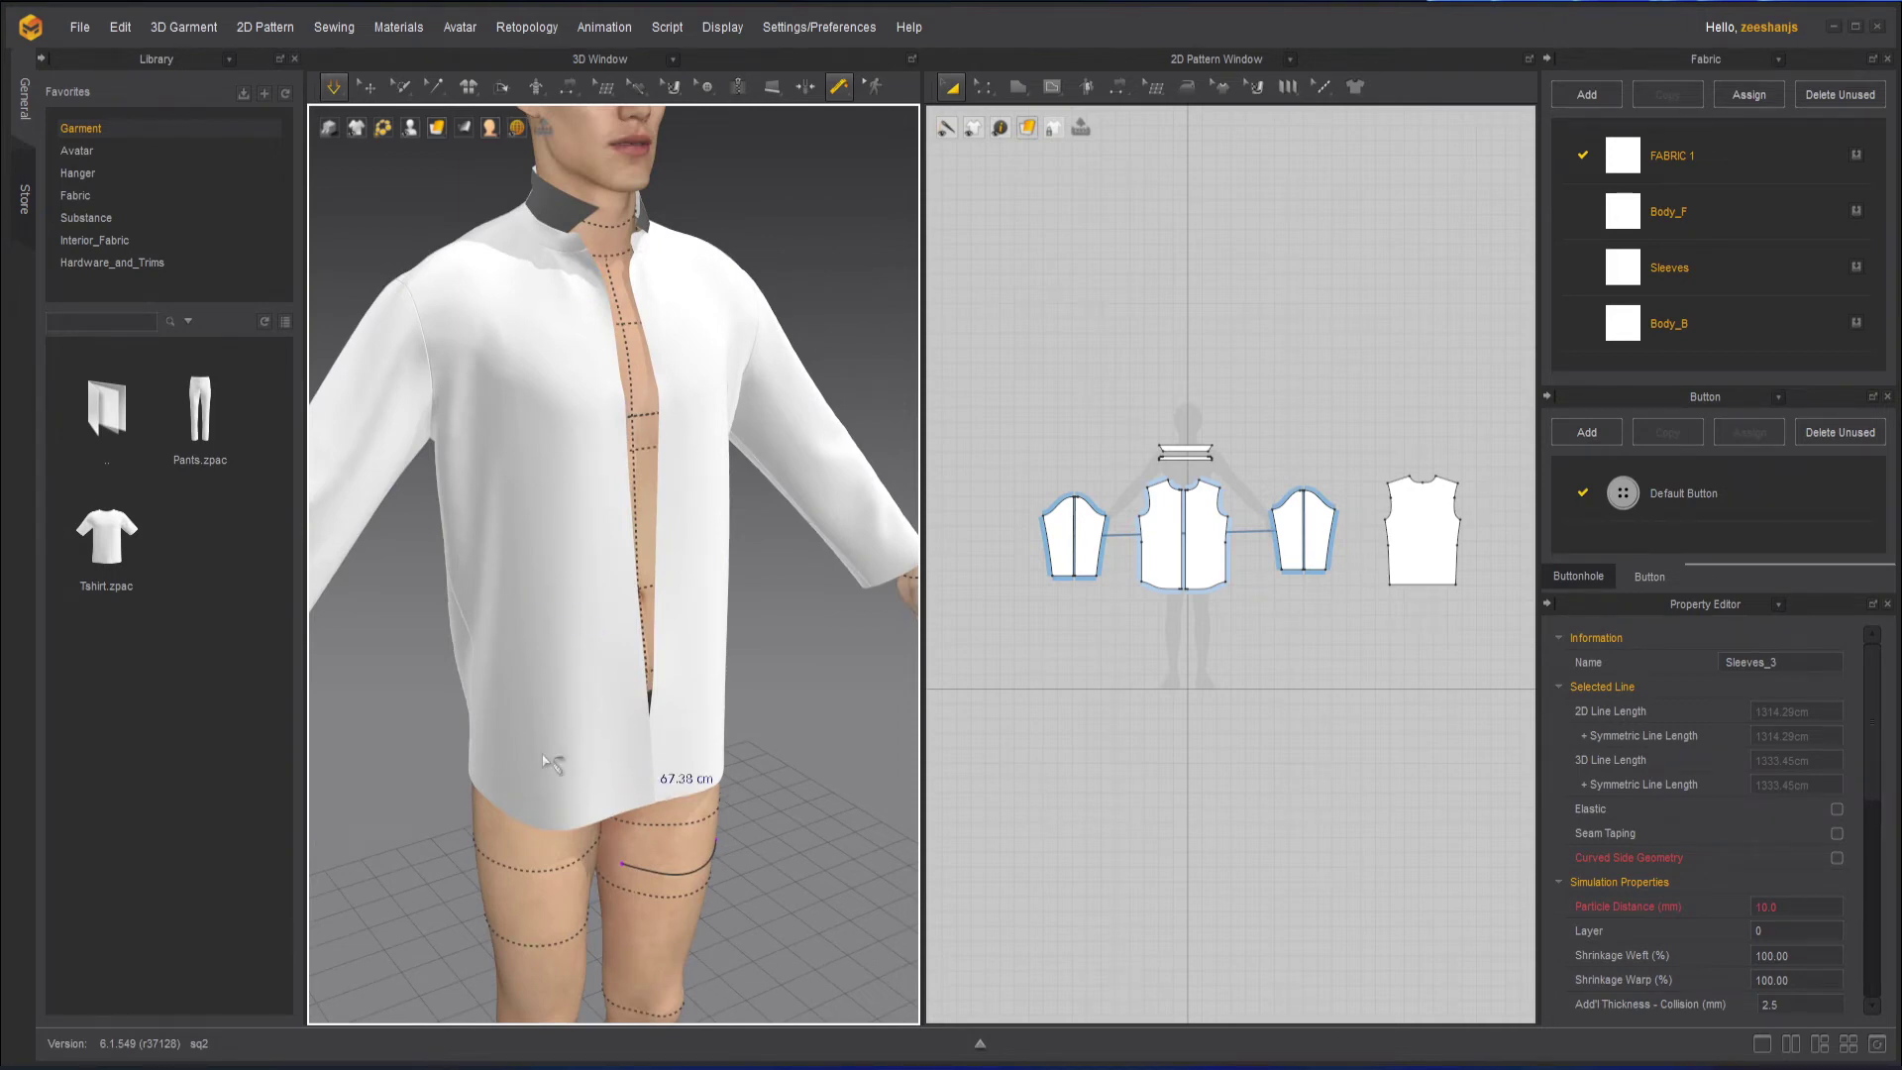
right_click_drag(644, 775, 519, 738)
middle_click_drag(663, 686, 637, 641)
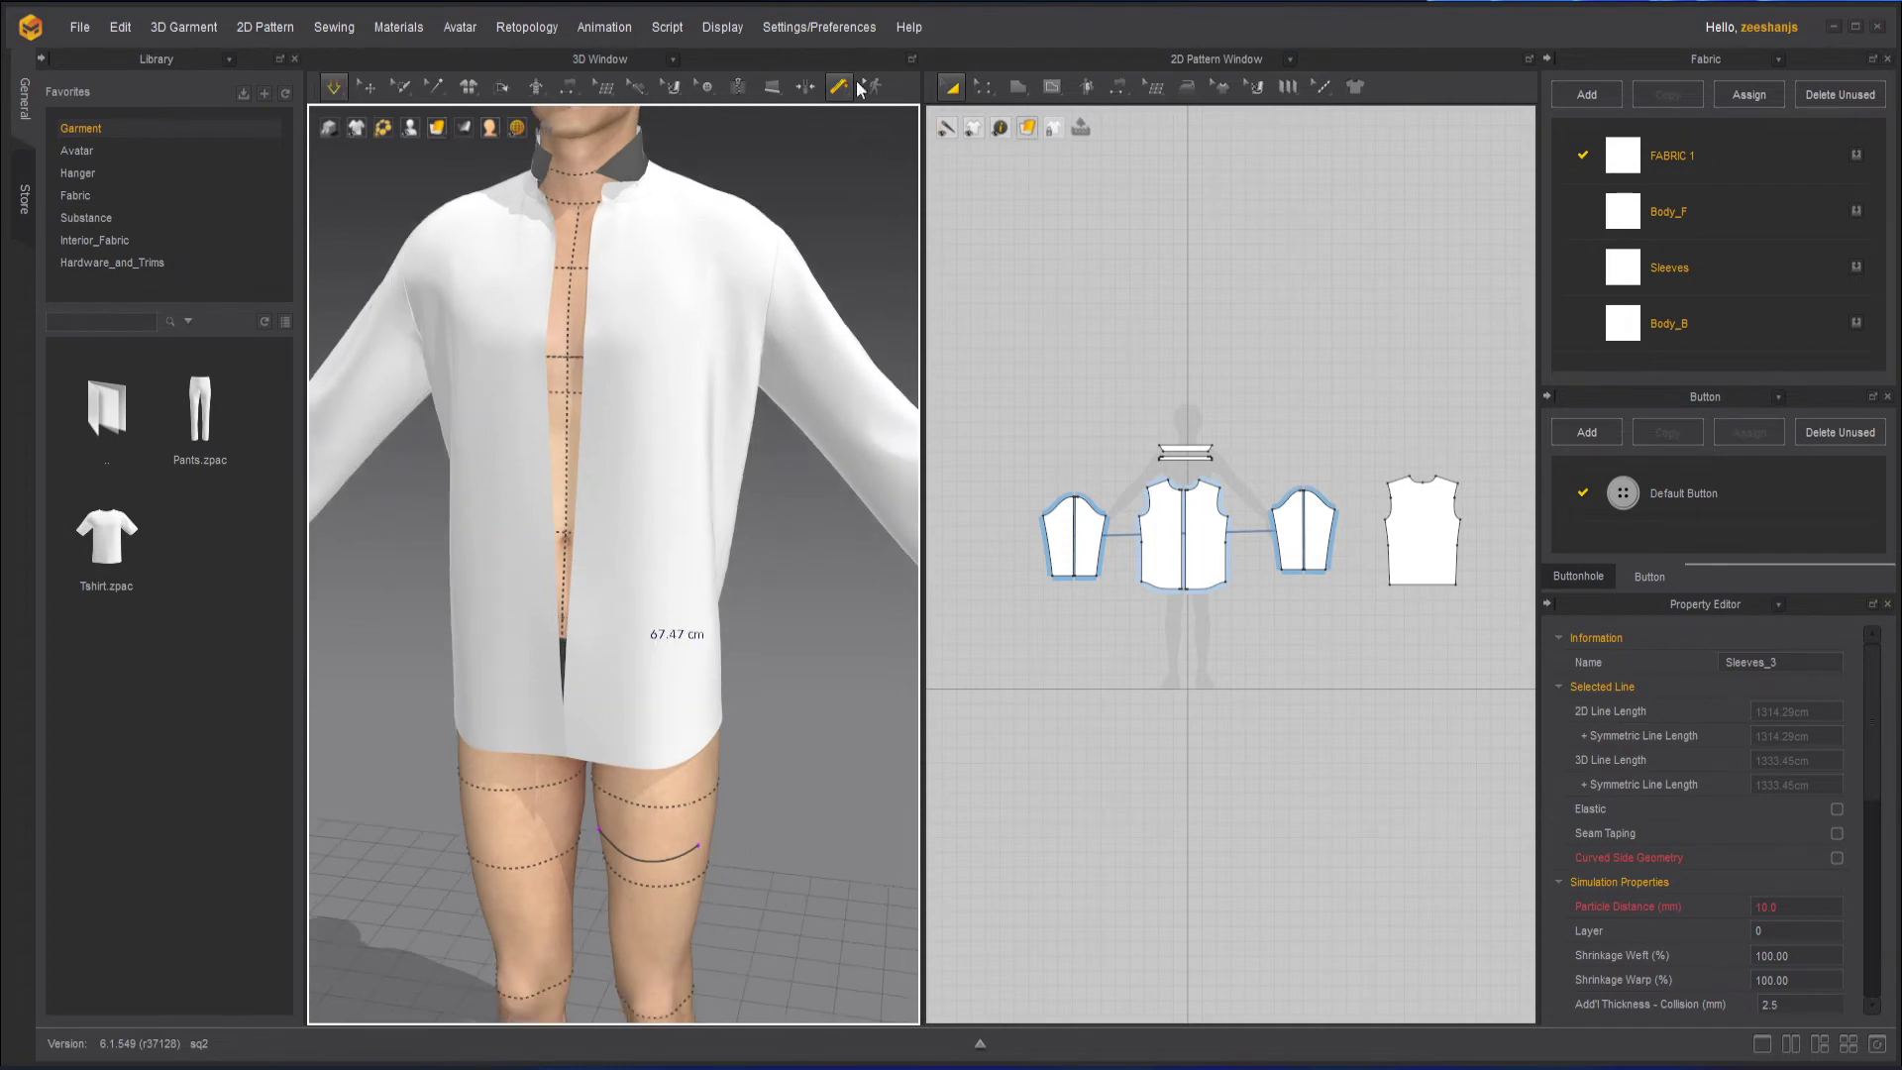
left_click(840, 87)
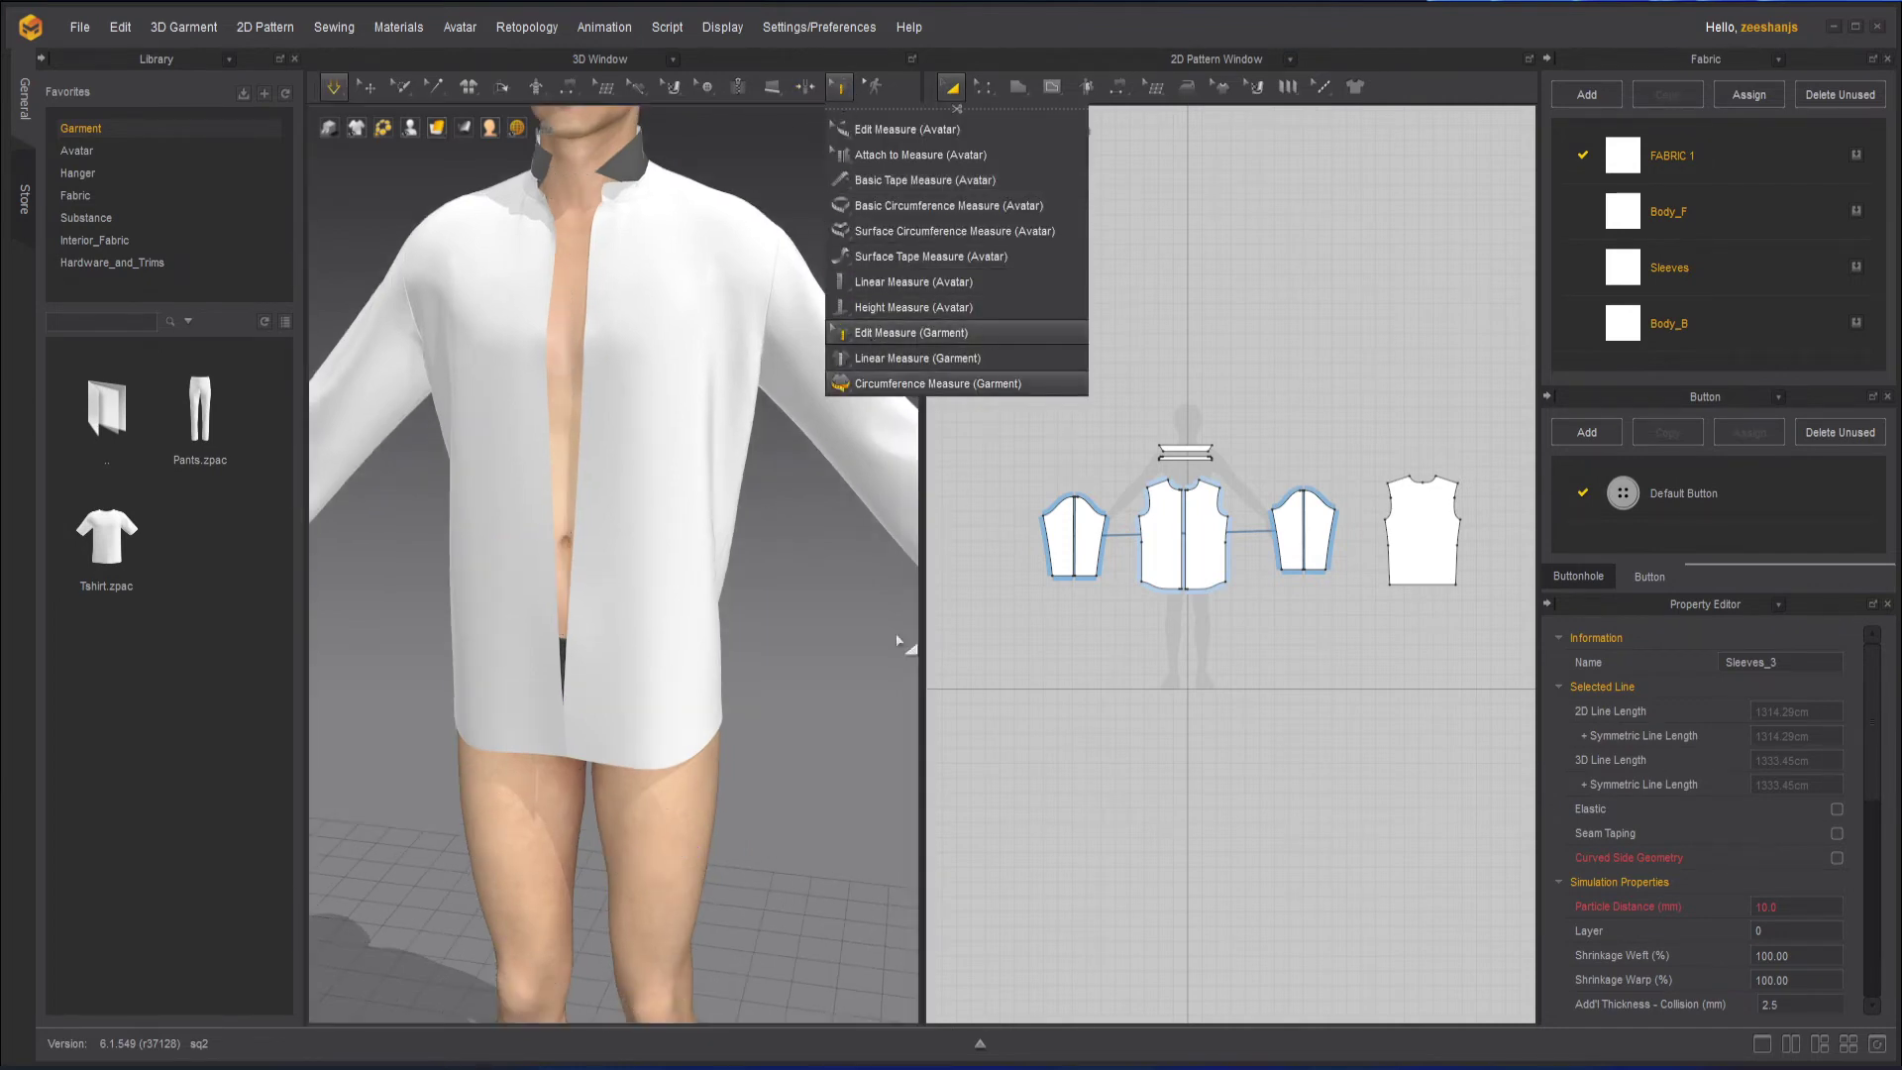
left_click(870, 341)
scroll(666, 706, "up", 3)
left_click(593, 635)
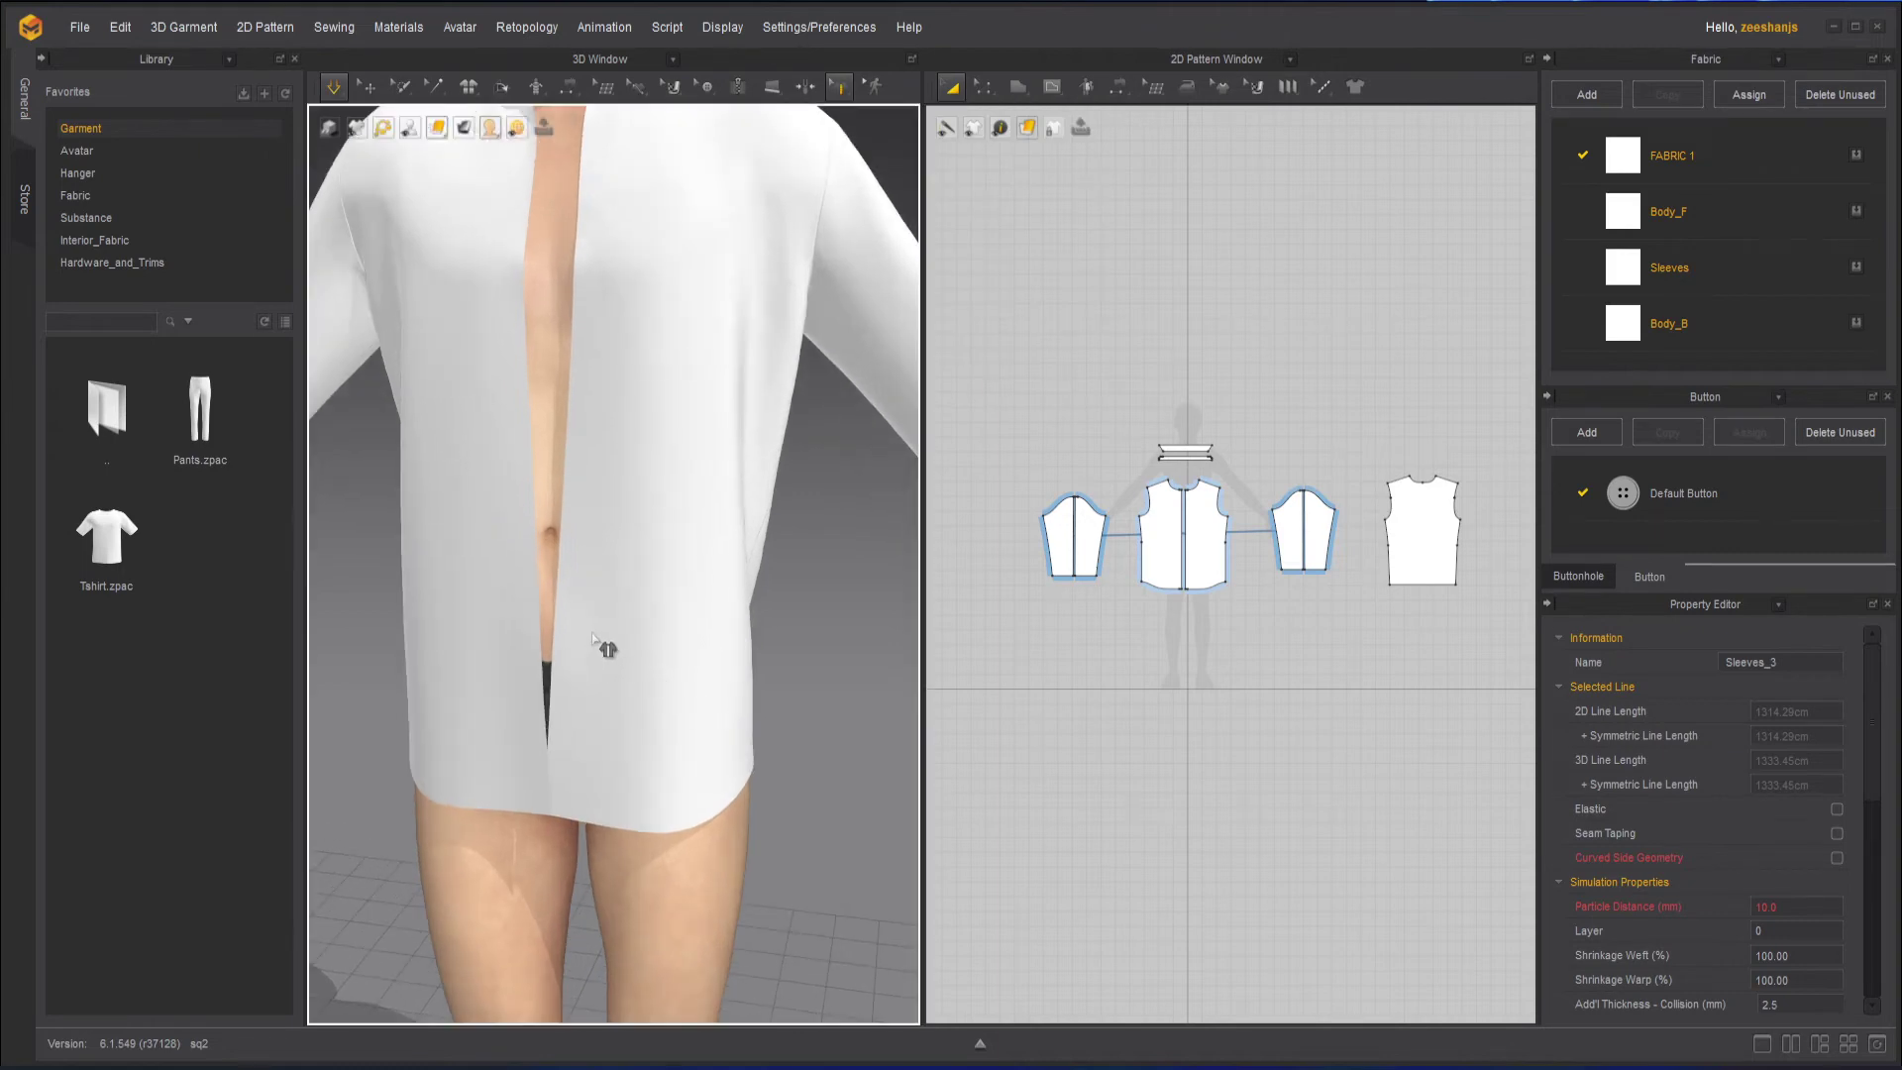
scroll(644, 689, "down", 3)
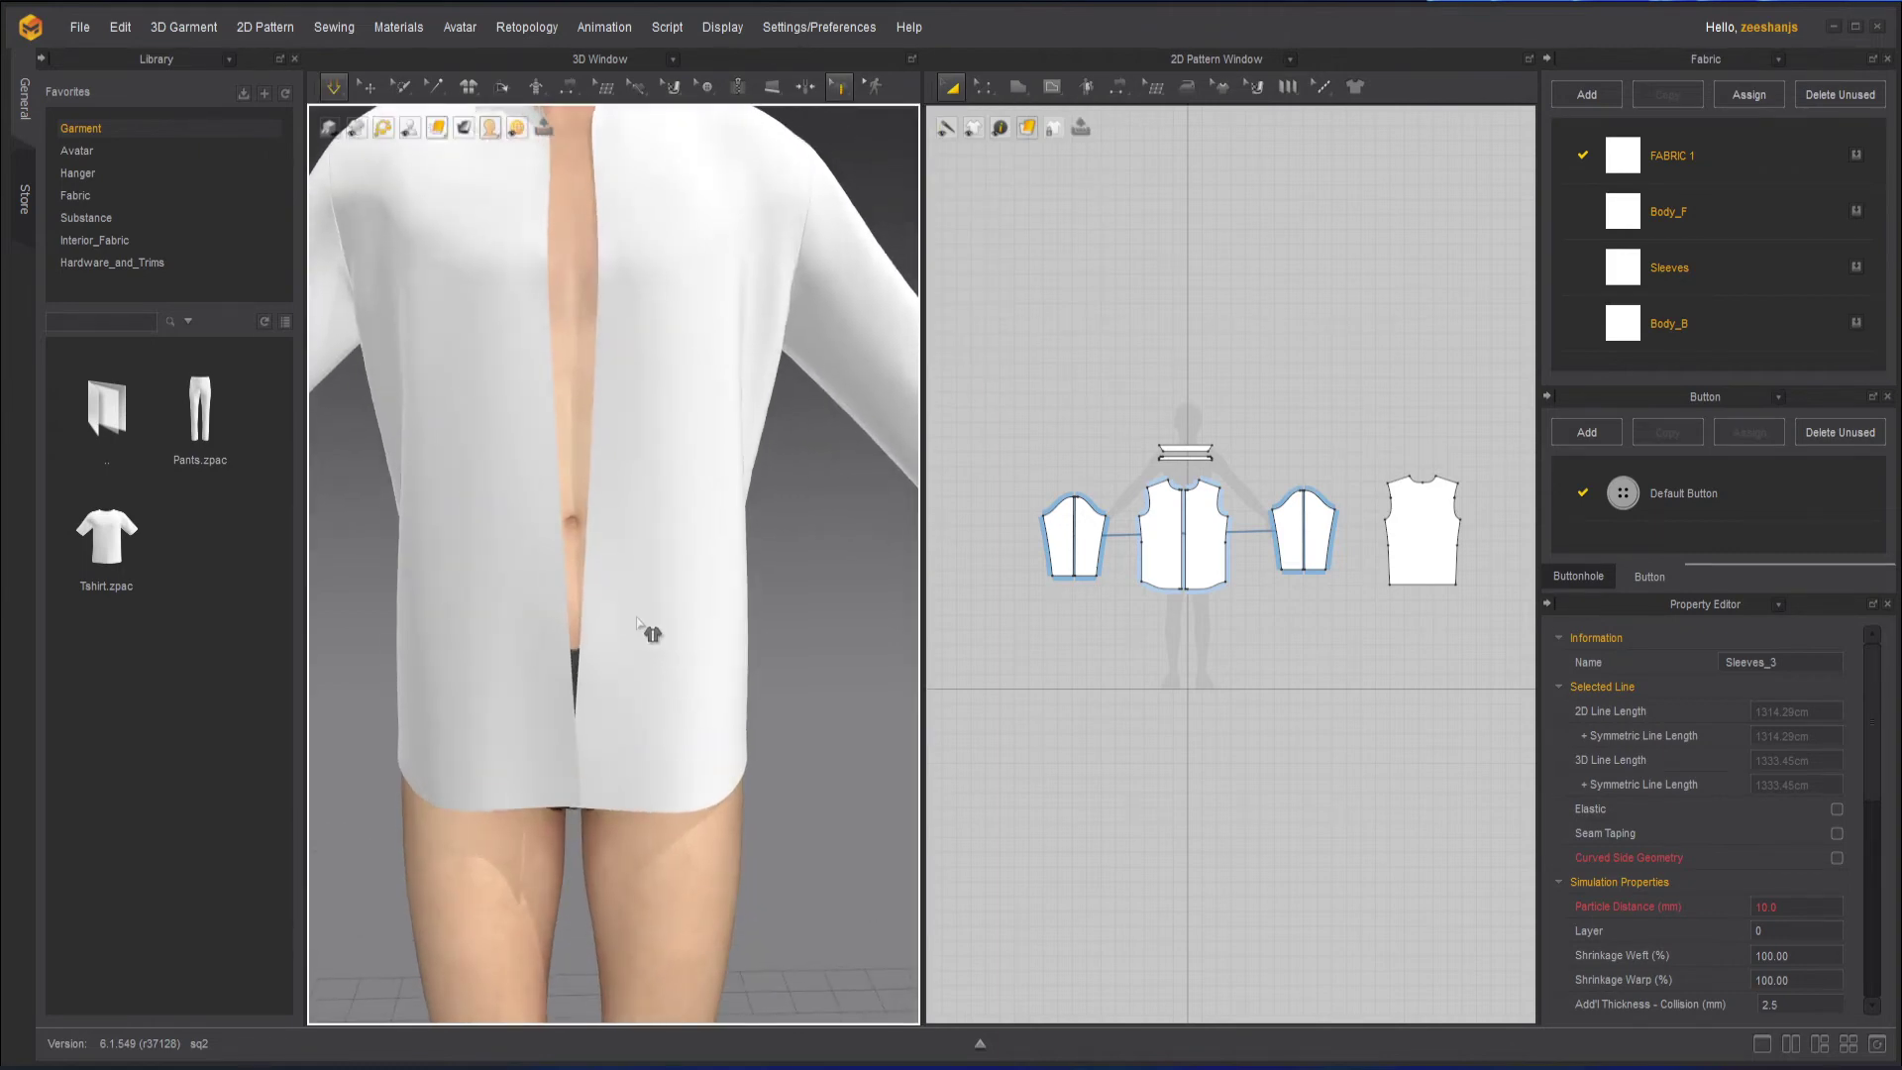
middle_click_drag(686, 295, 651, 572)
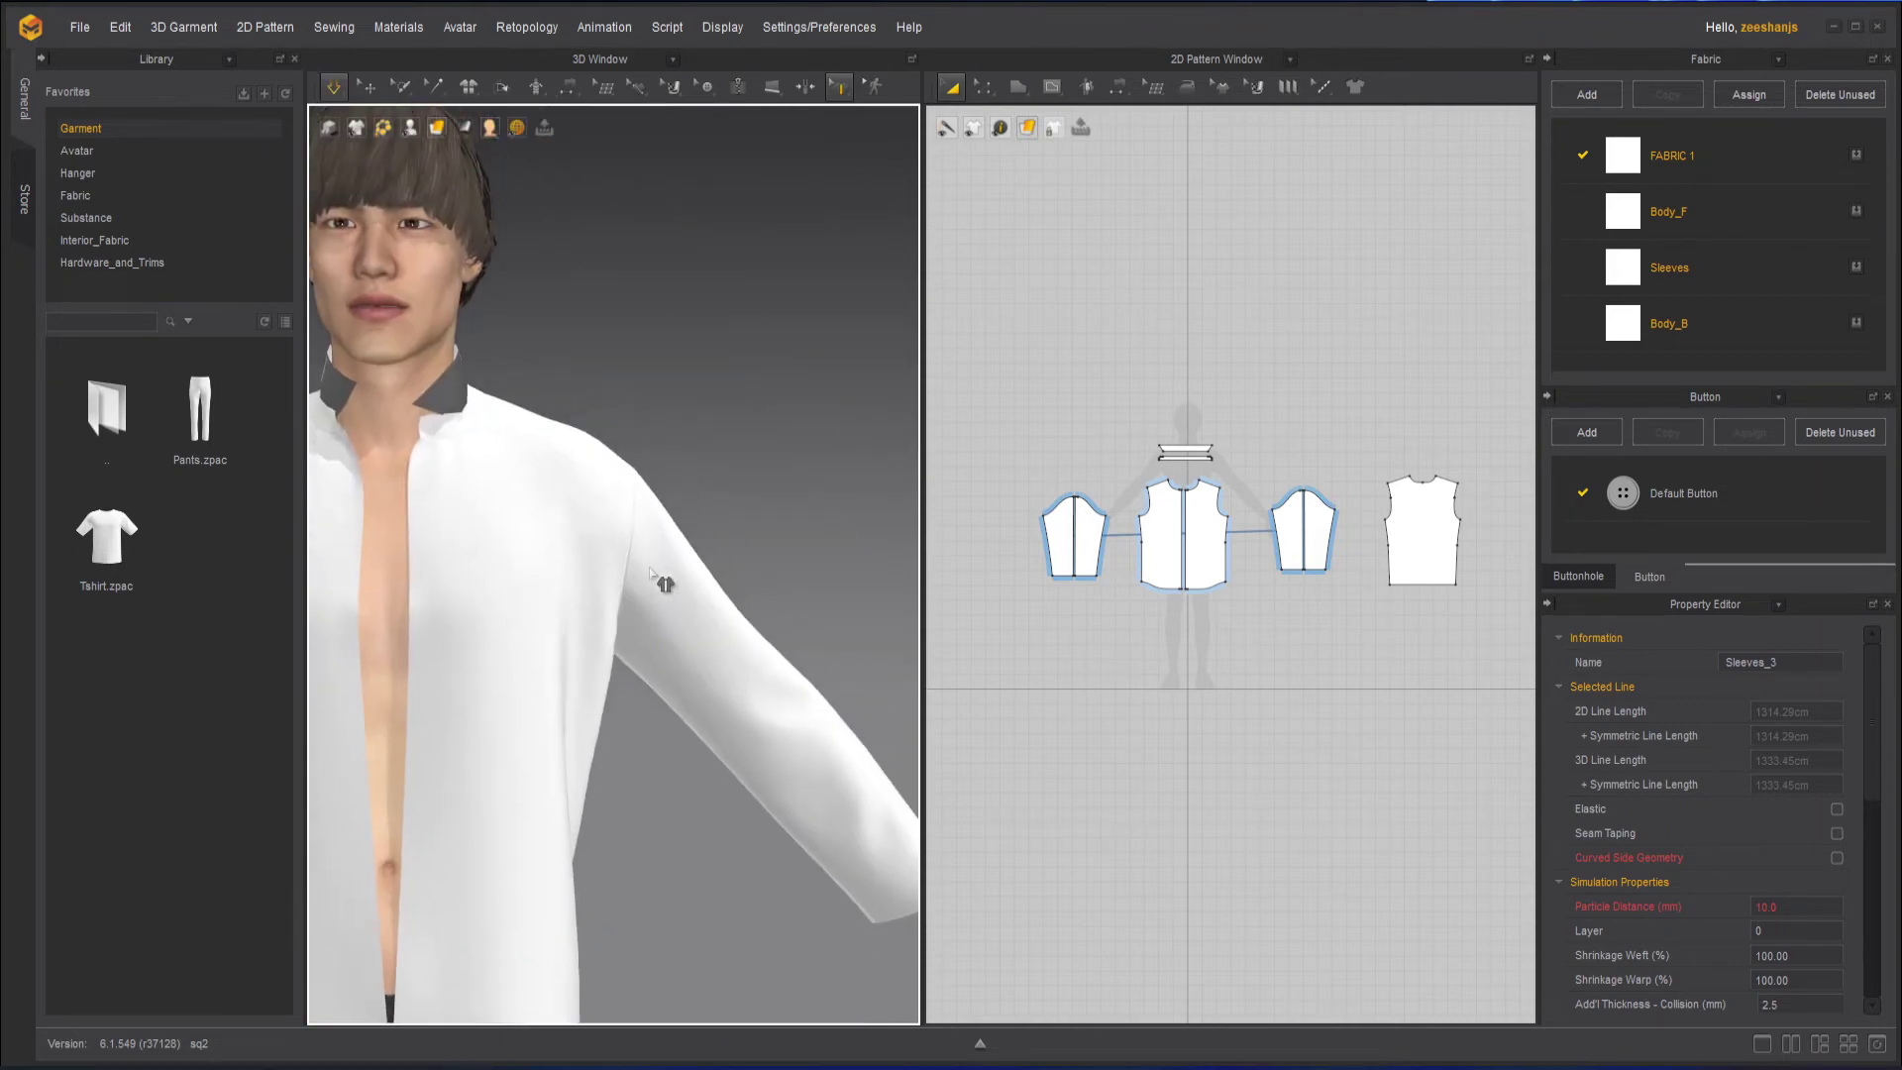
scroll(518, 658, "up", 6)
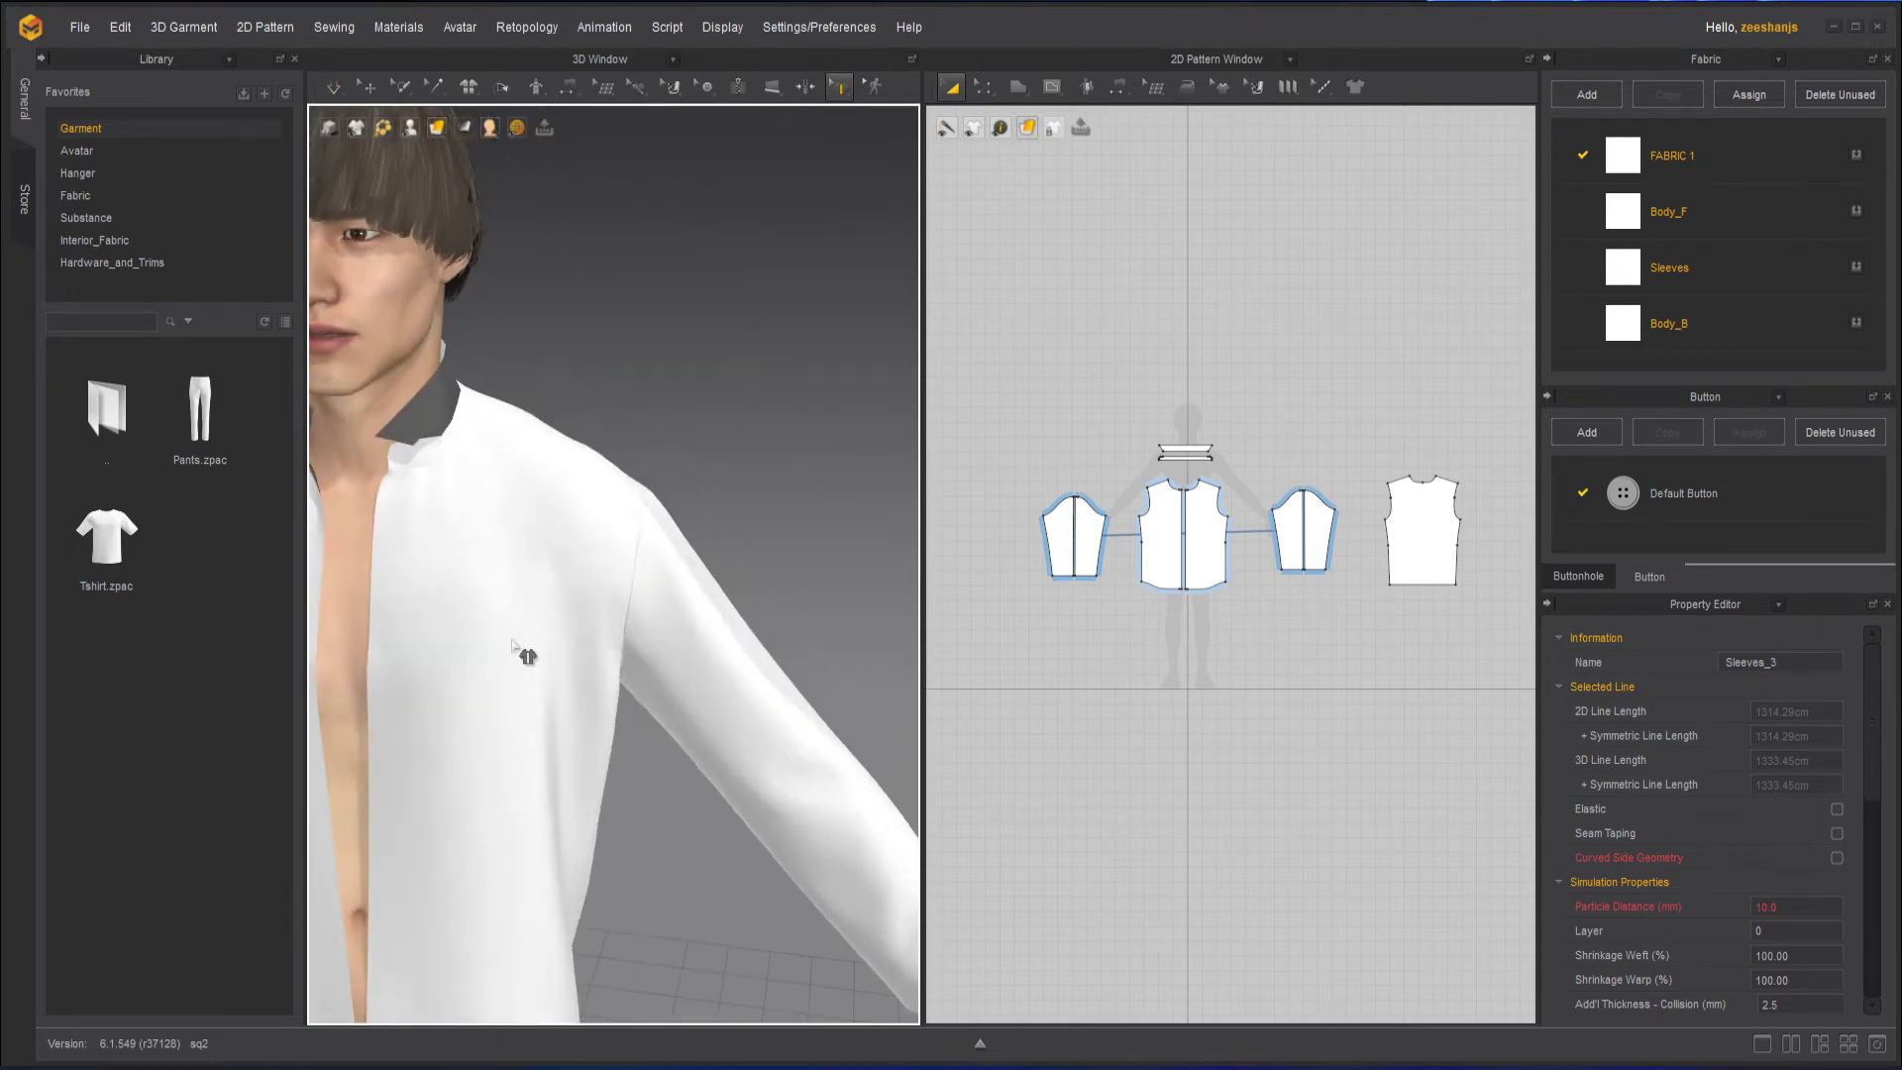
scroll(837, 453, "down", 2)
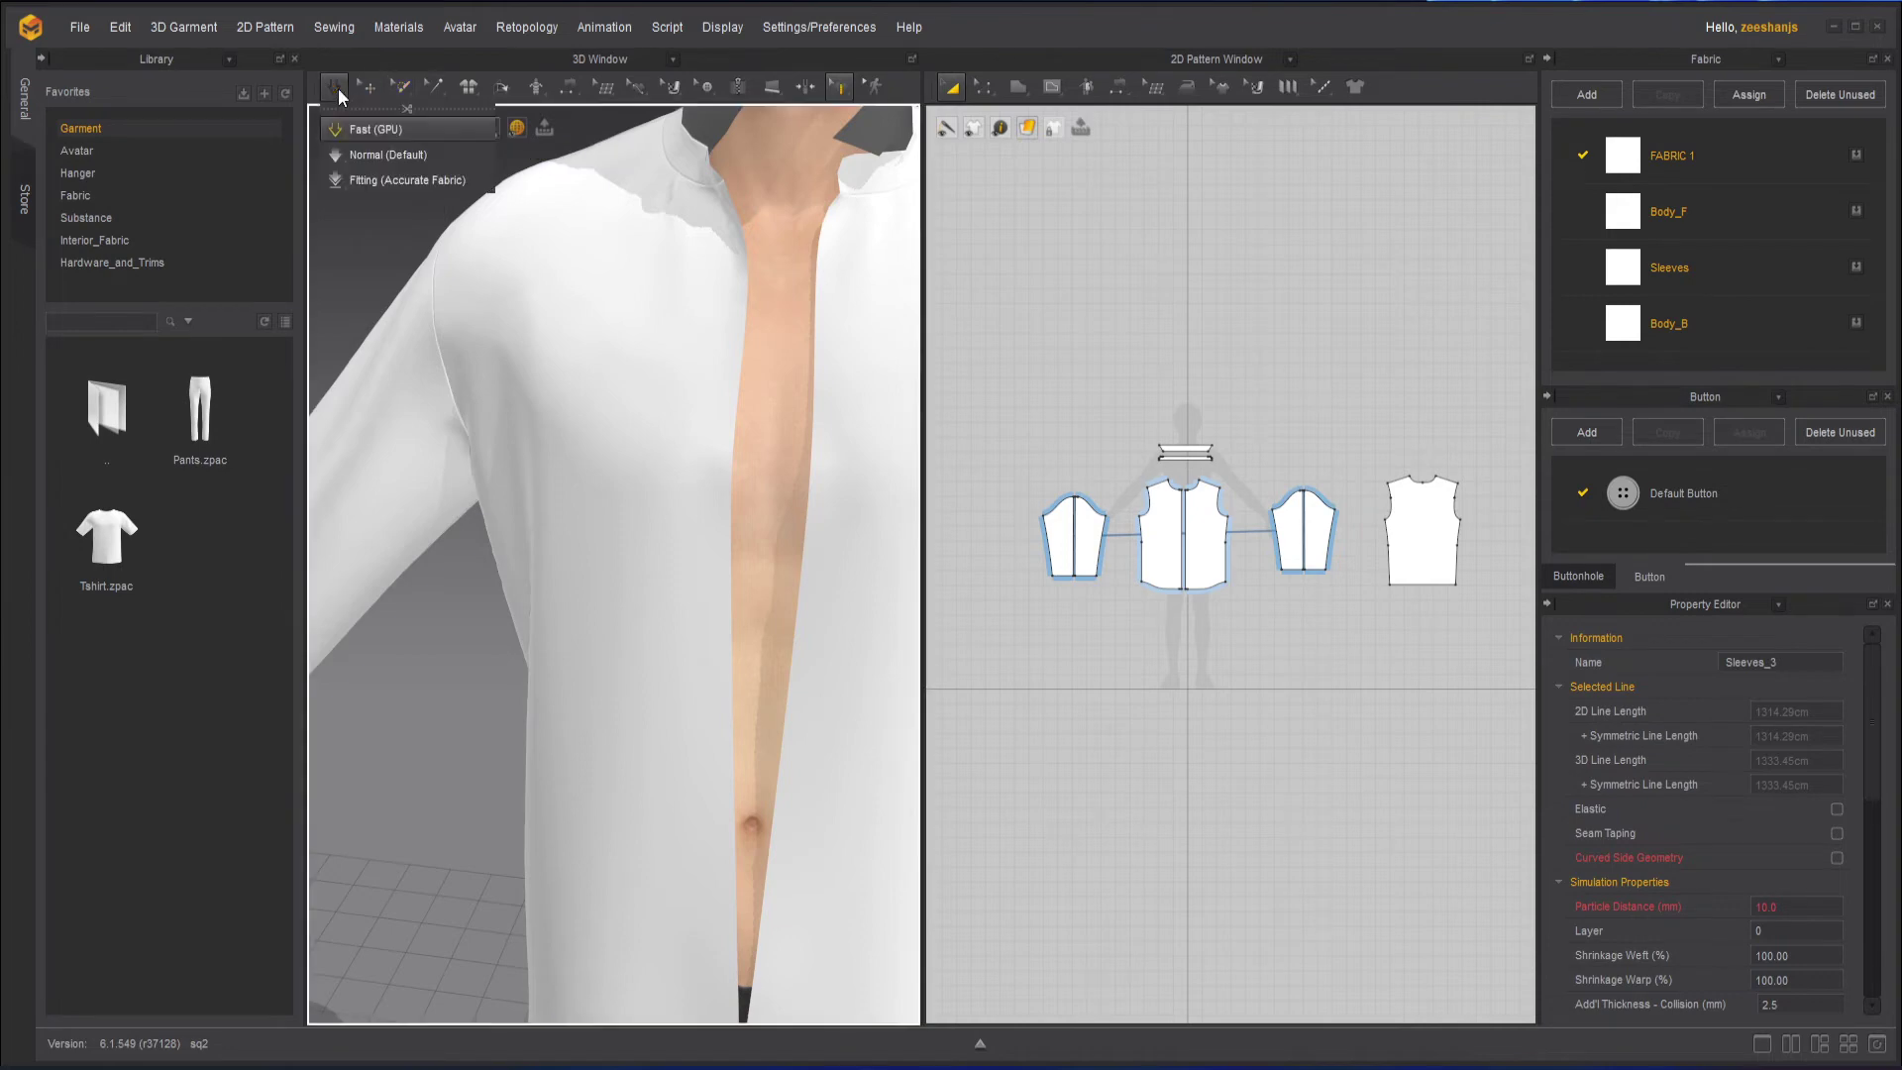
middle_click_drag(707, 486, 495, 486)
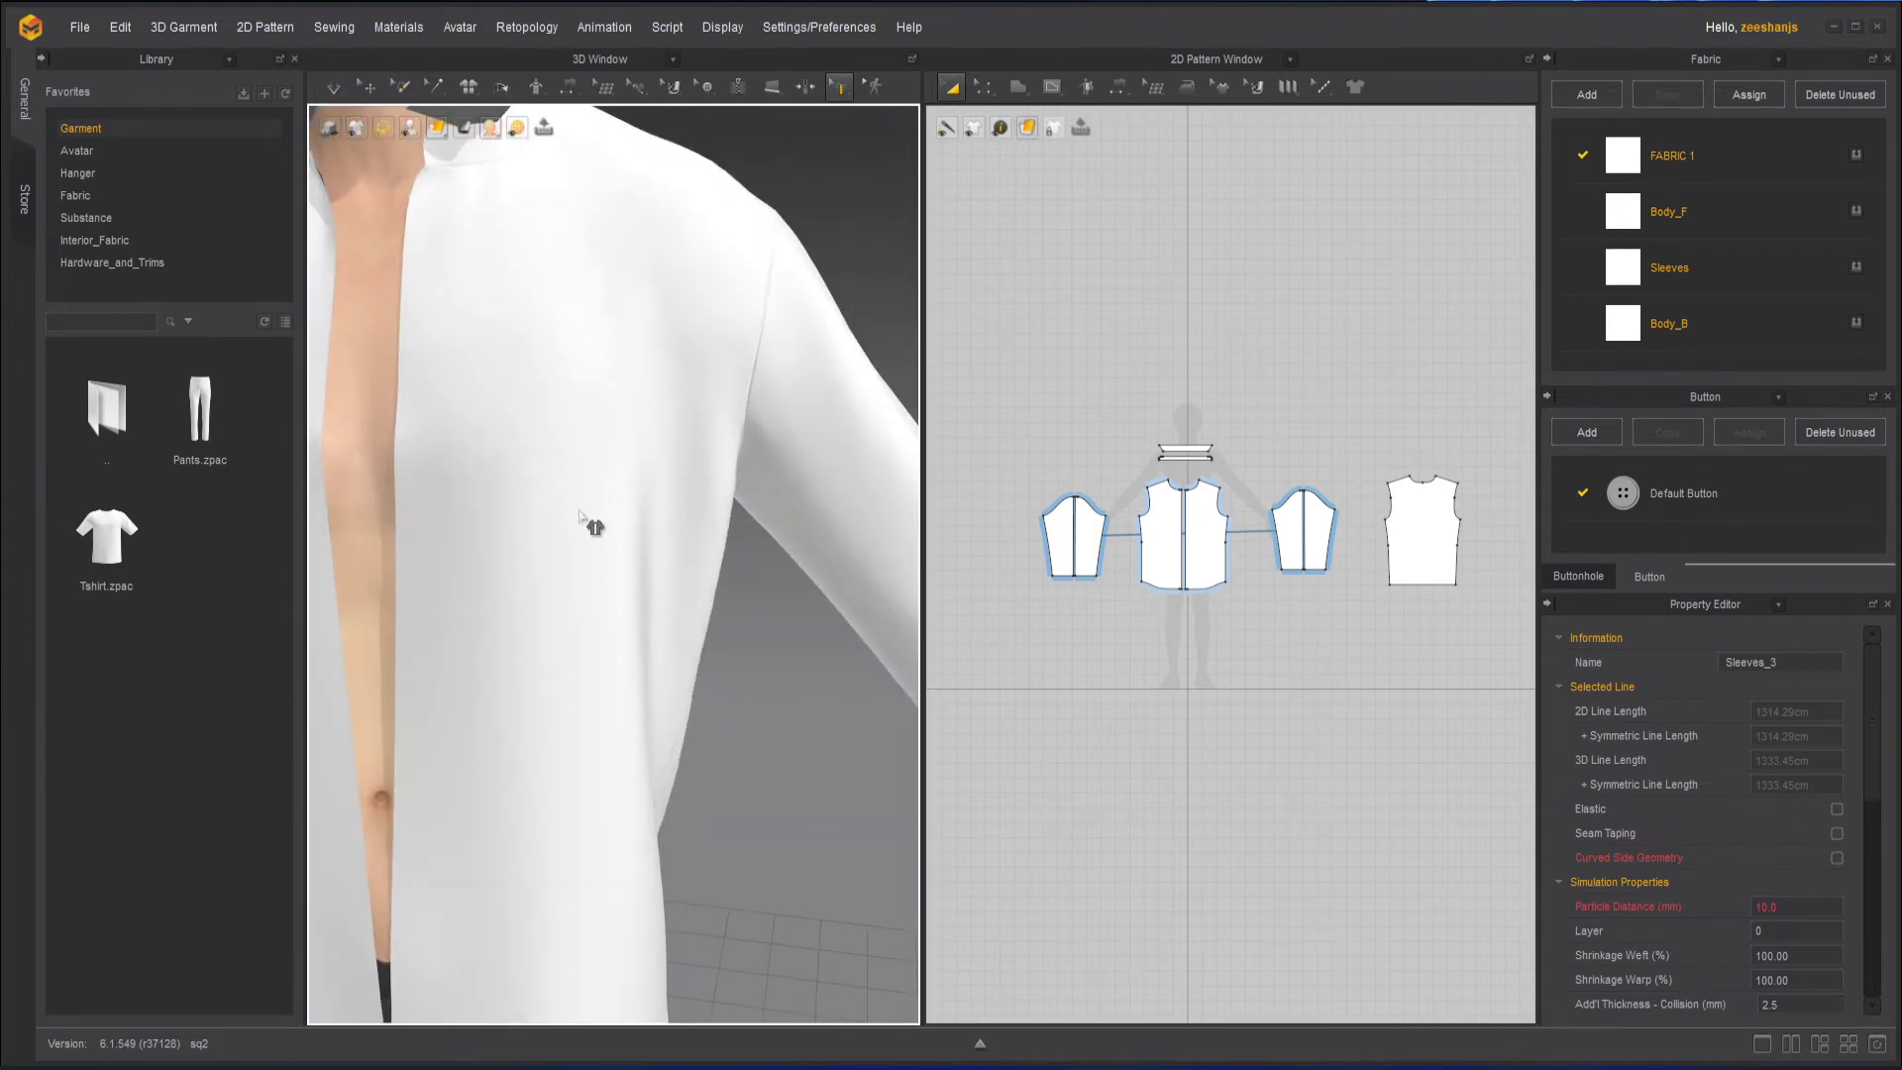
left_click(371, 87)
left_click(654, 396)
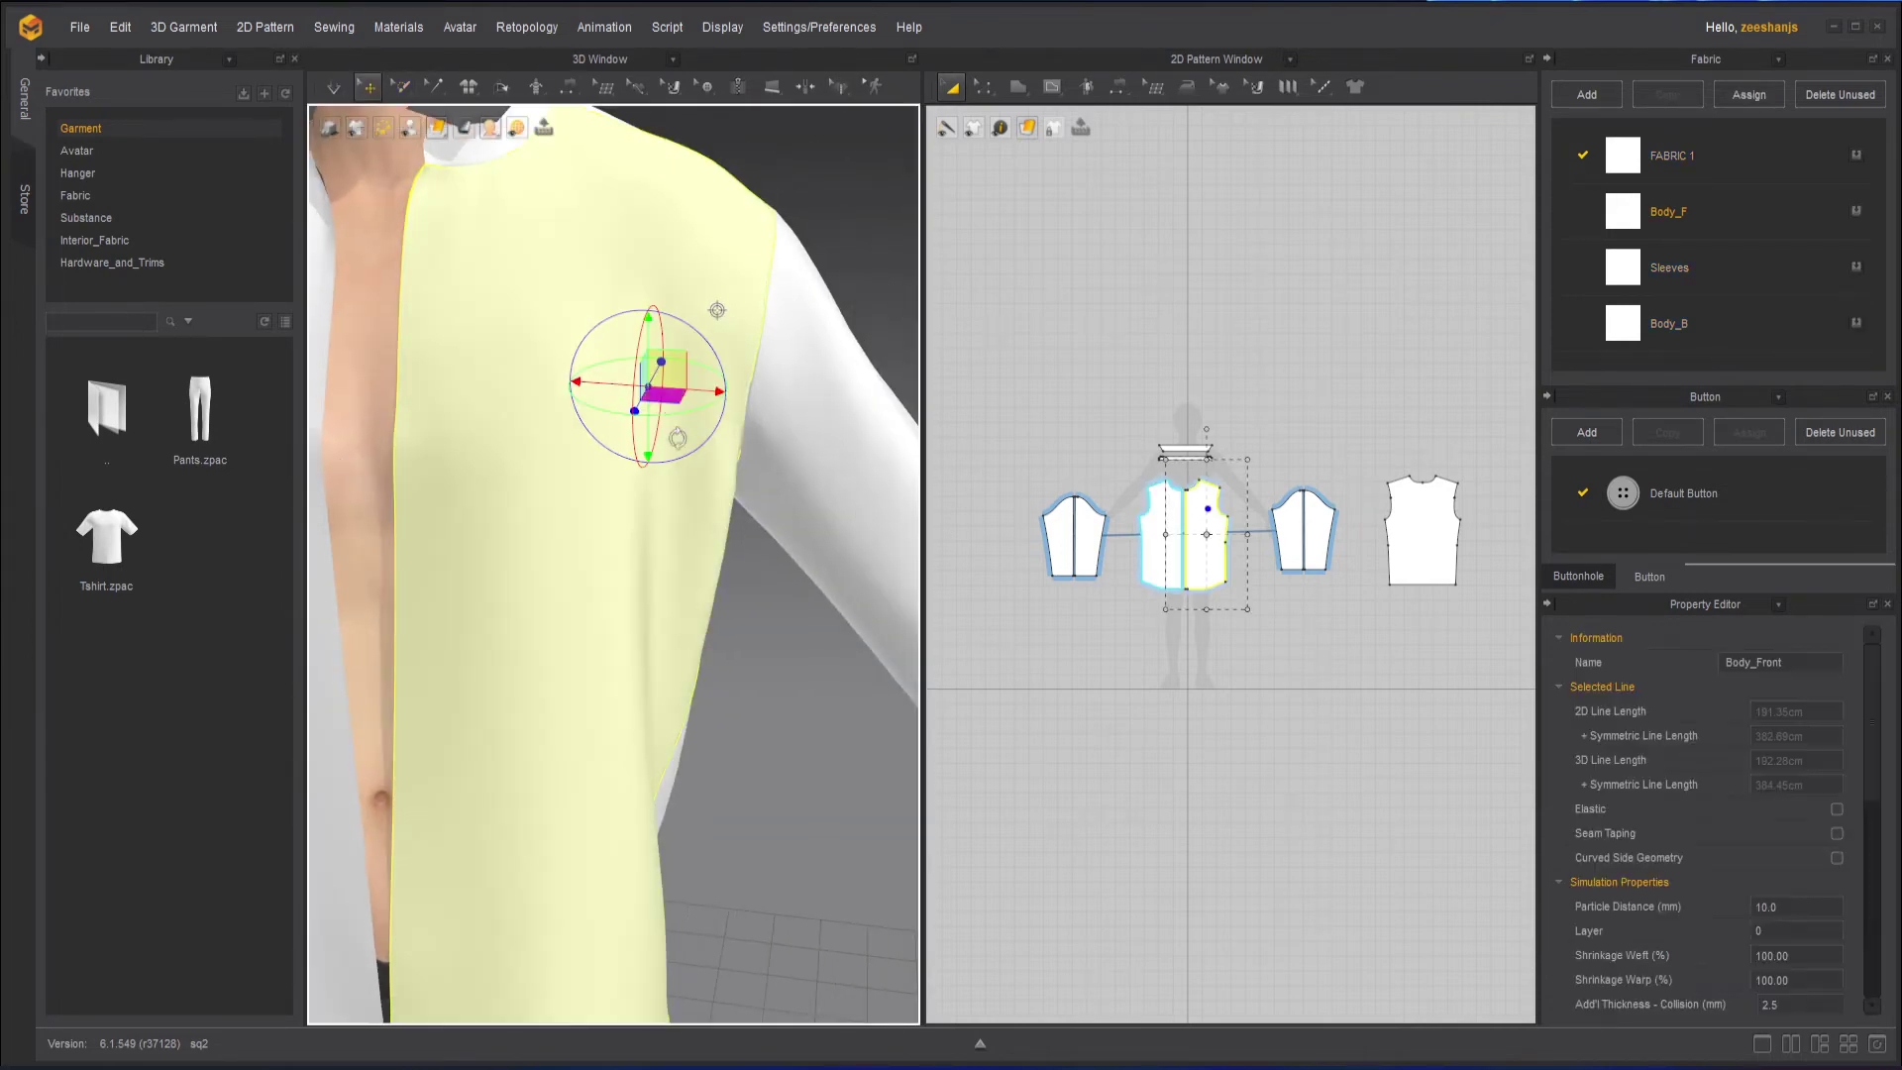
left_click(796, 606)
Measure diagonally across the shirt's left front panel from the chest toward the underarm with Linear Measure (Garment).
left_click(847, 87)
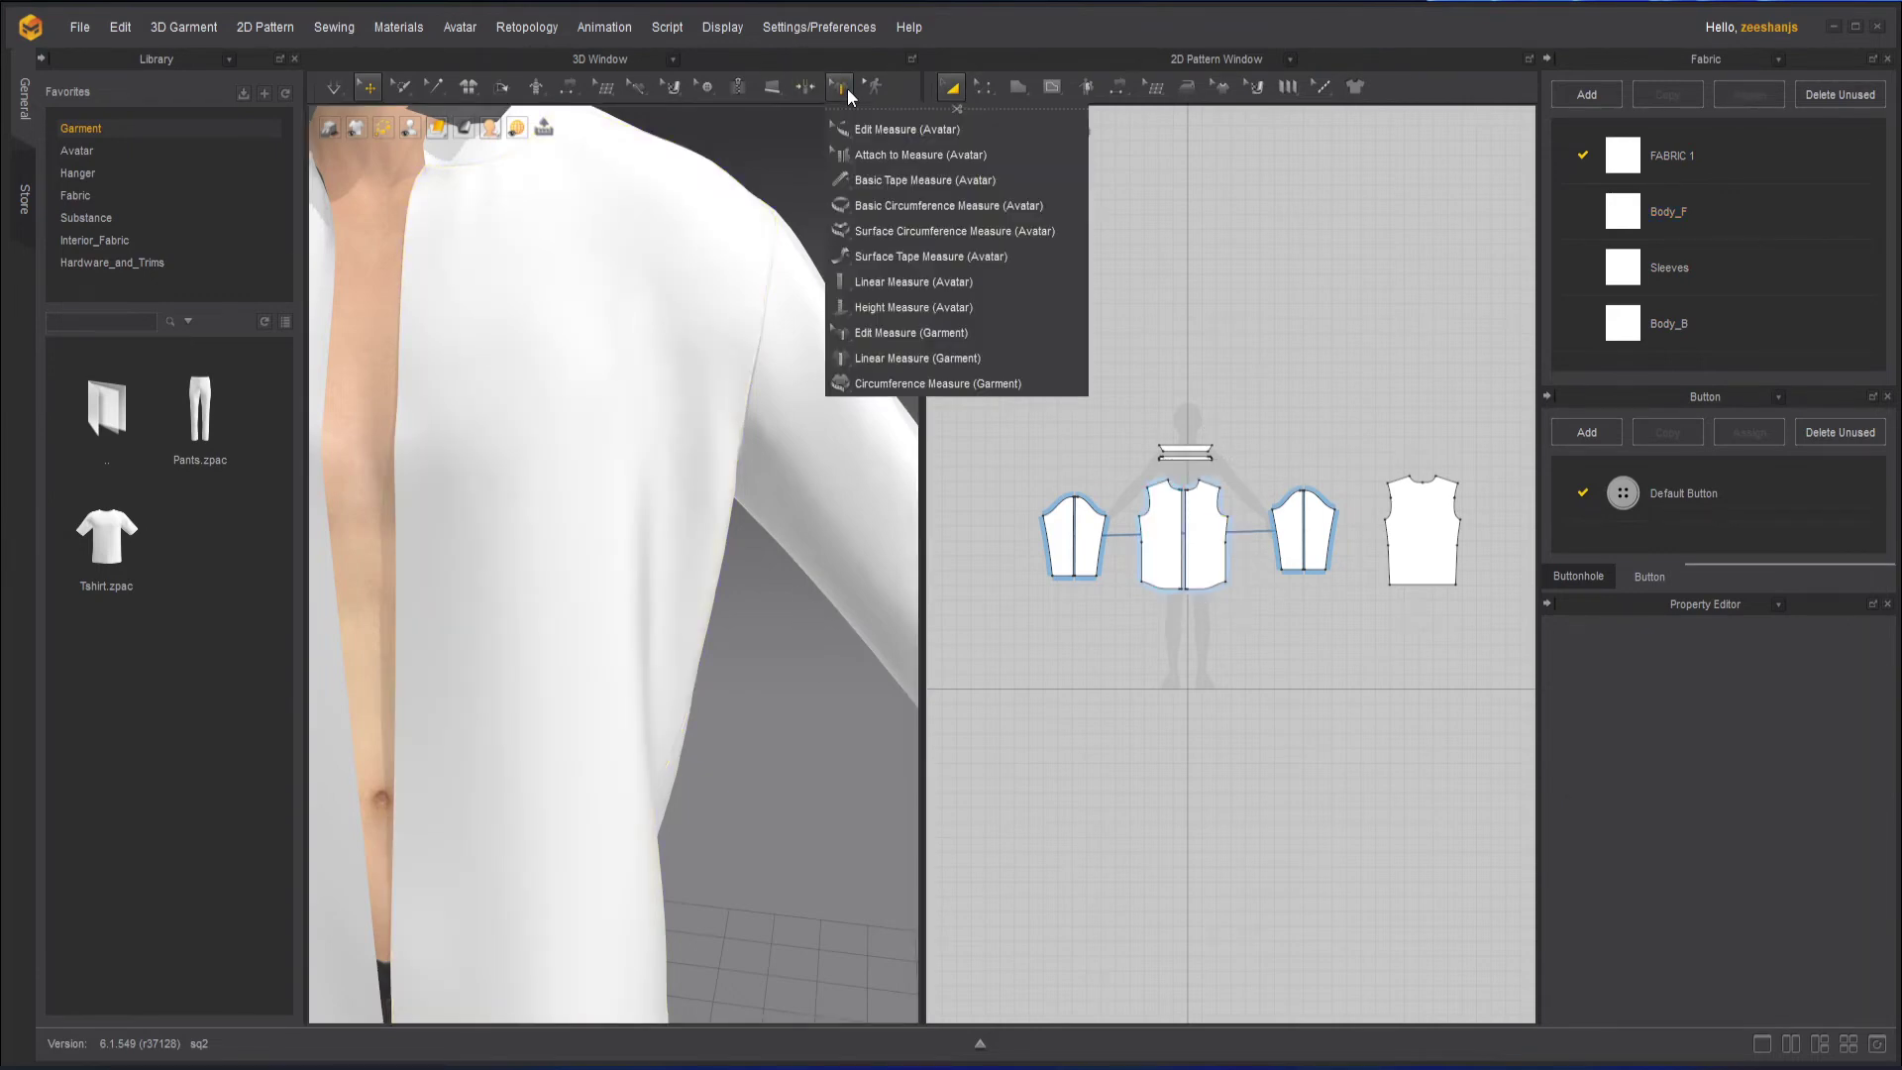
left_click(937, 358)
left_click(503, 381)
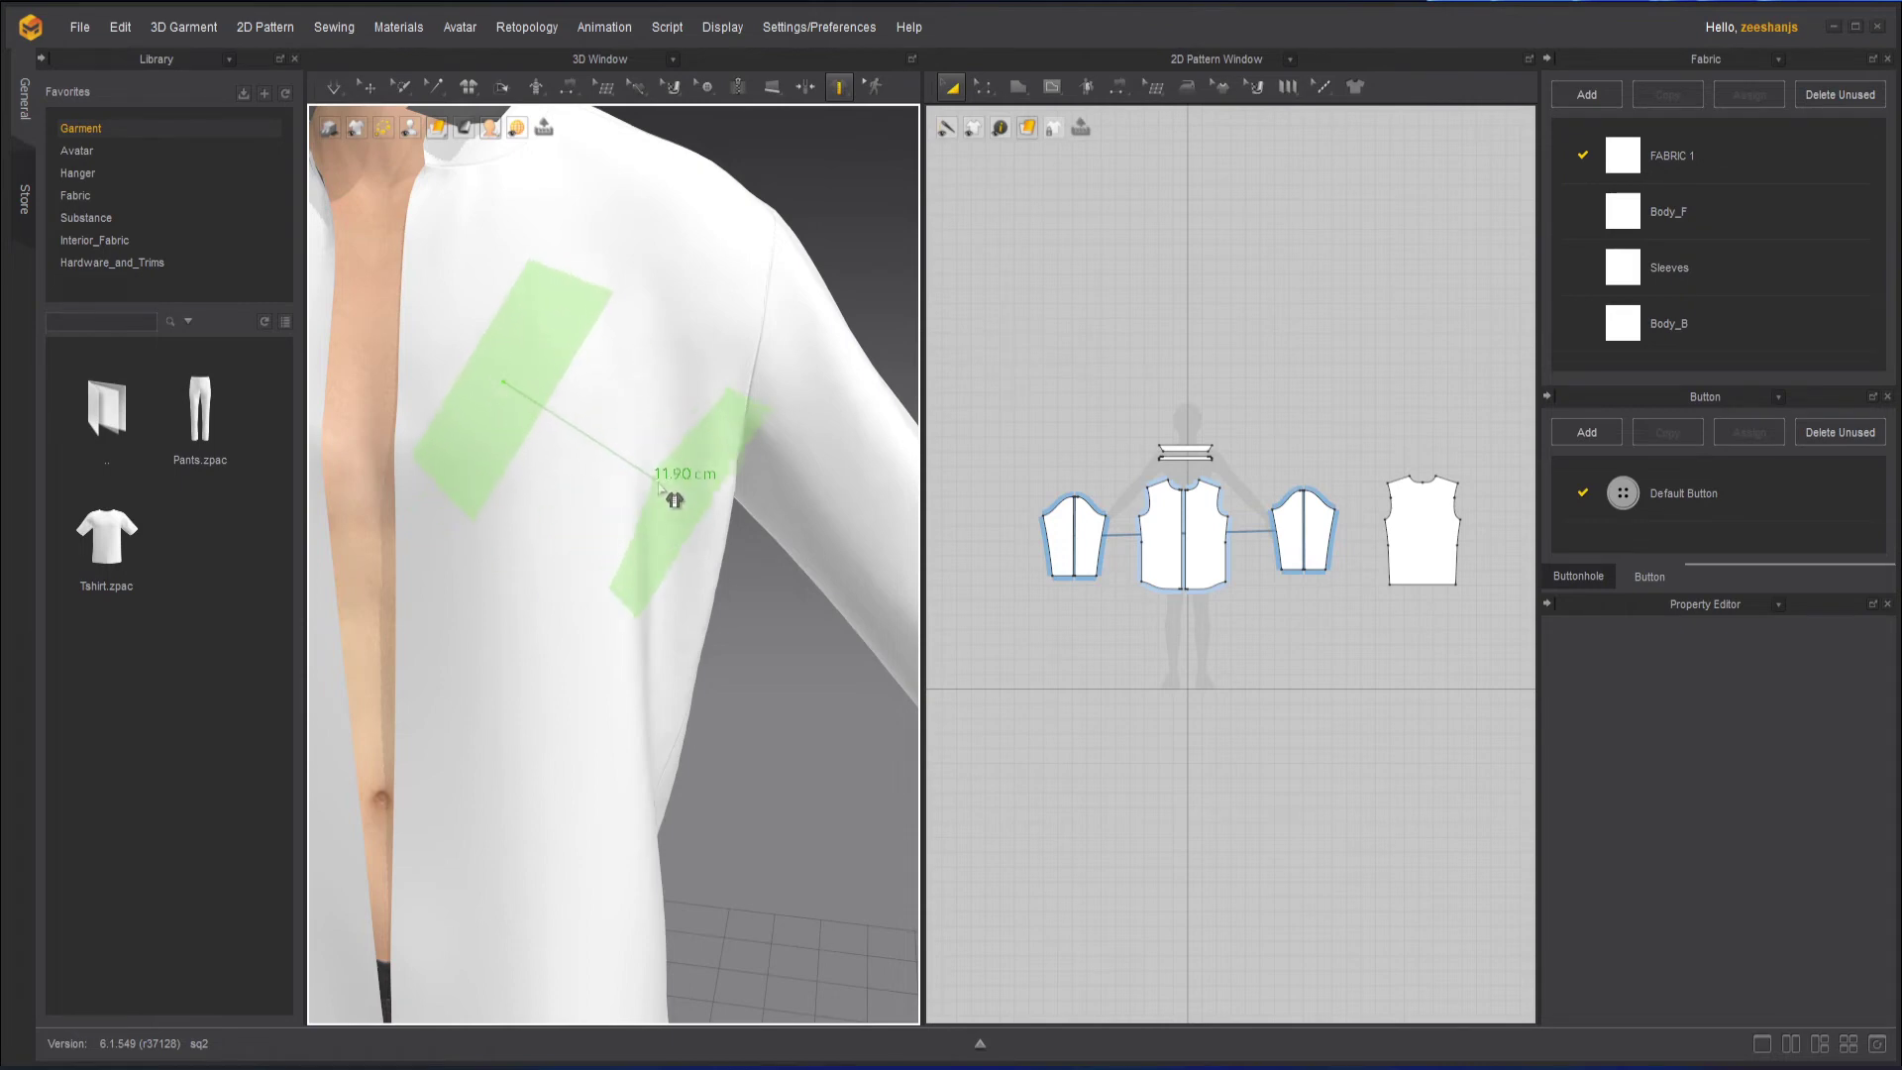
left_click(666, 535)
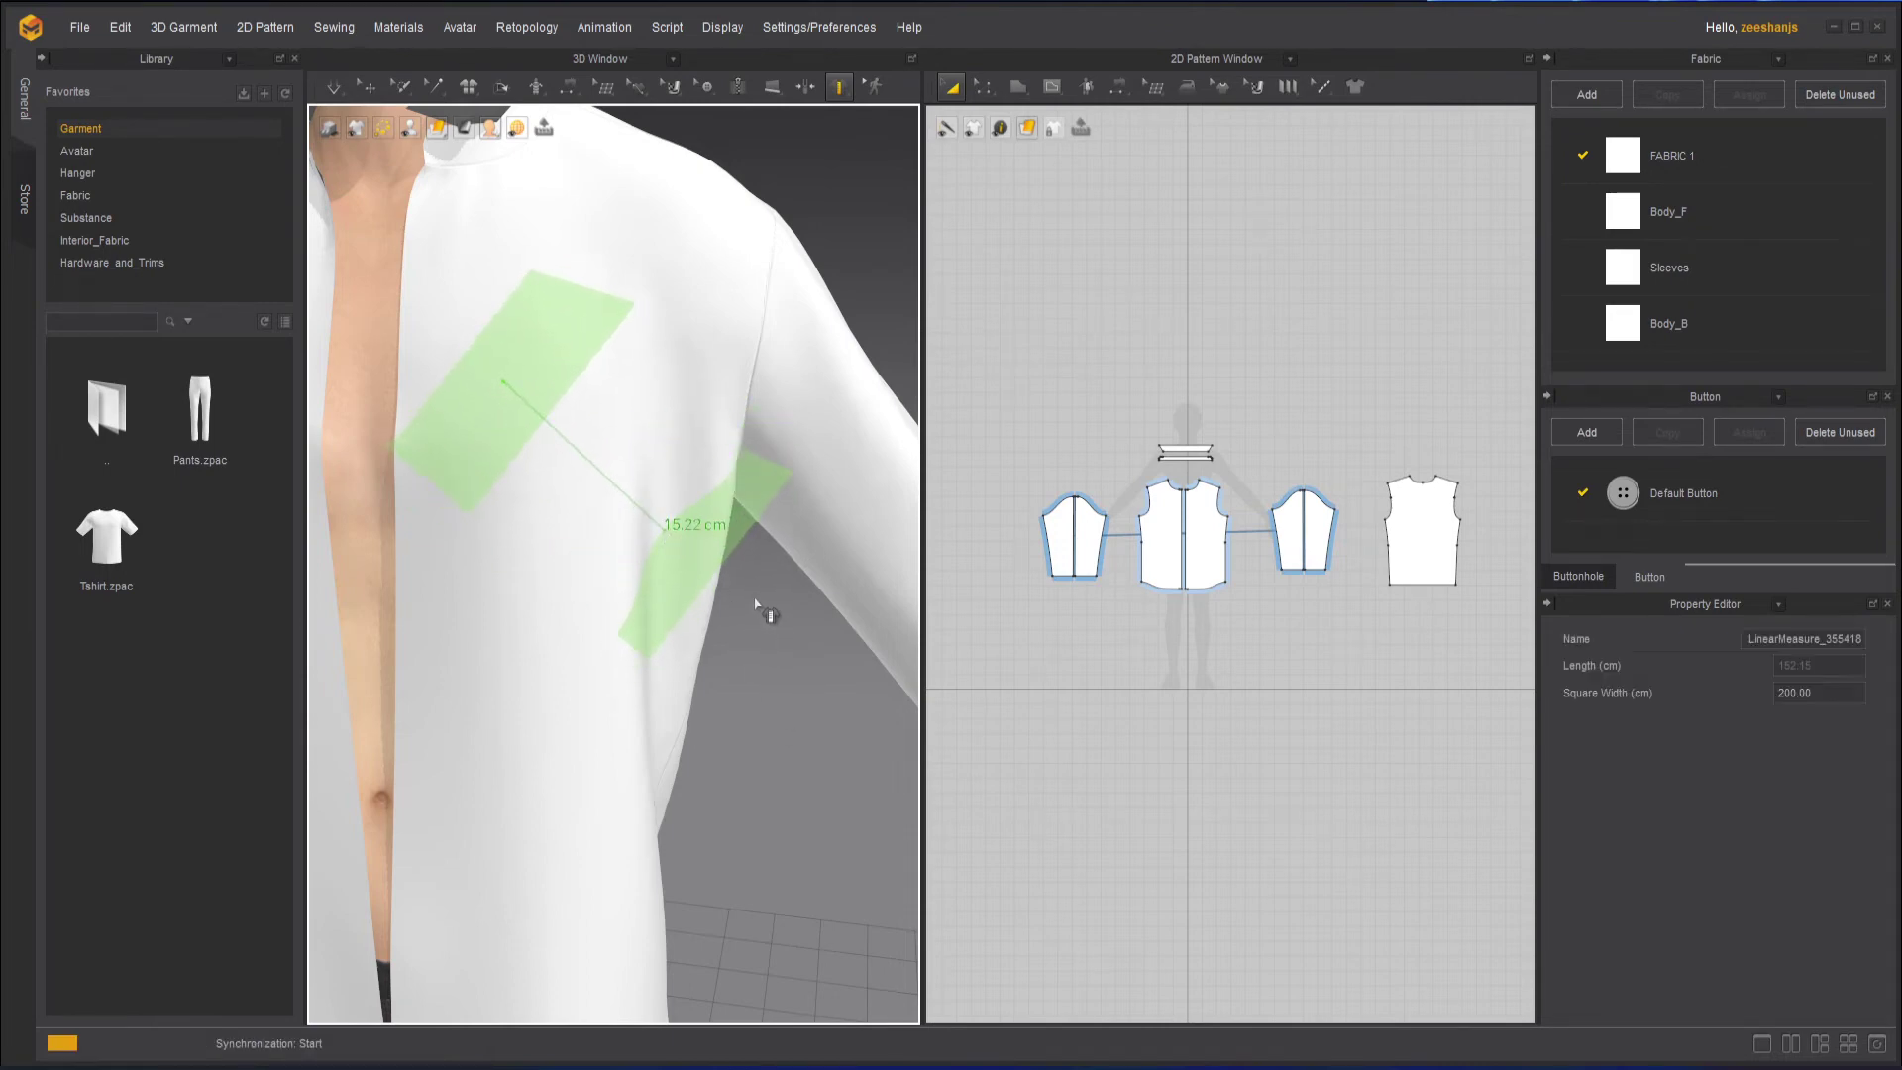
Measure the length of the shirt's left sleeve from the shoulder to the cuff with Linear Measure (Garment).
scroll(799, 616, "down", 3)
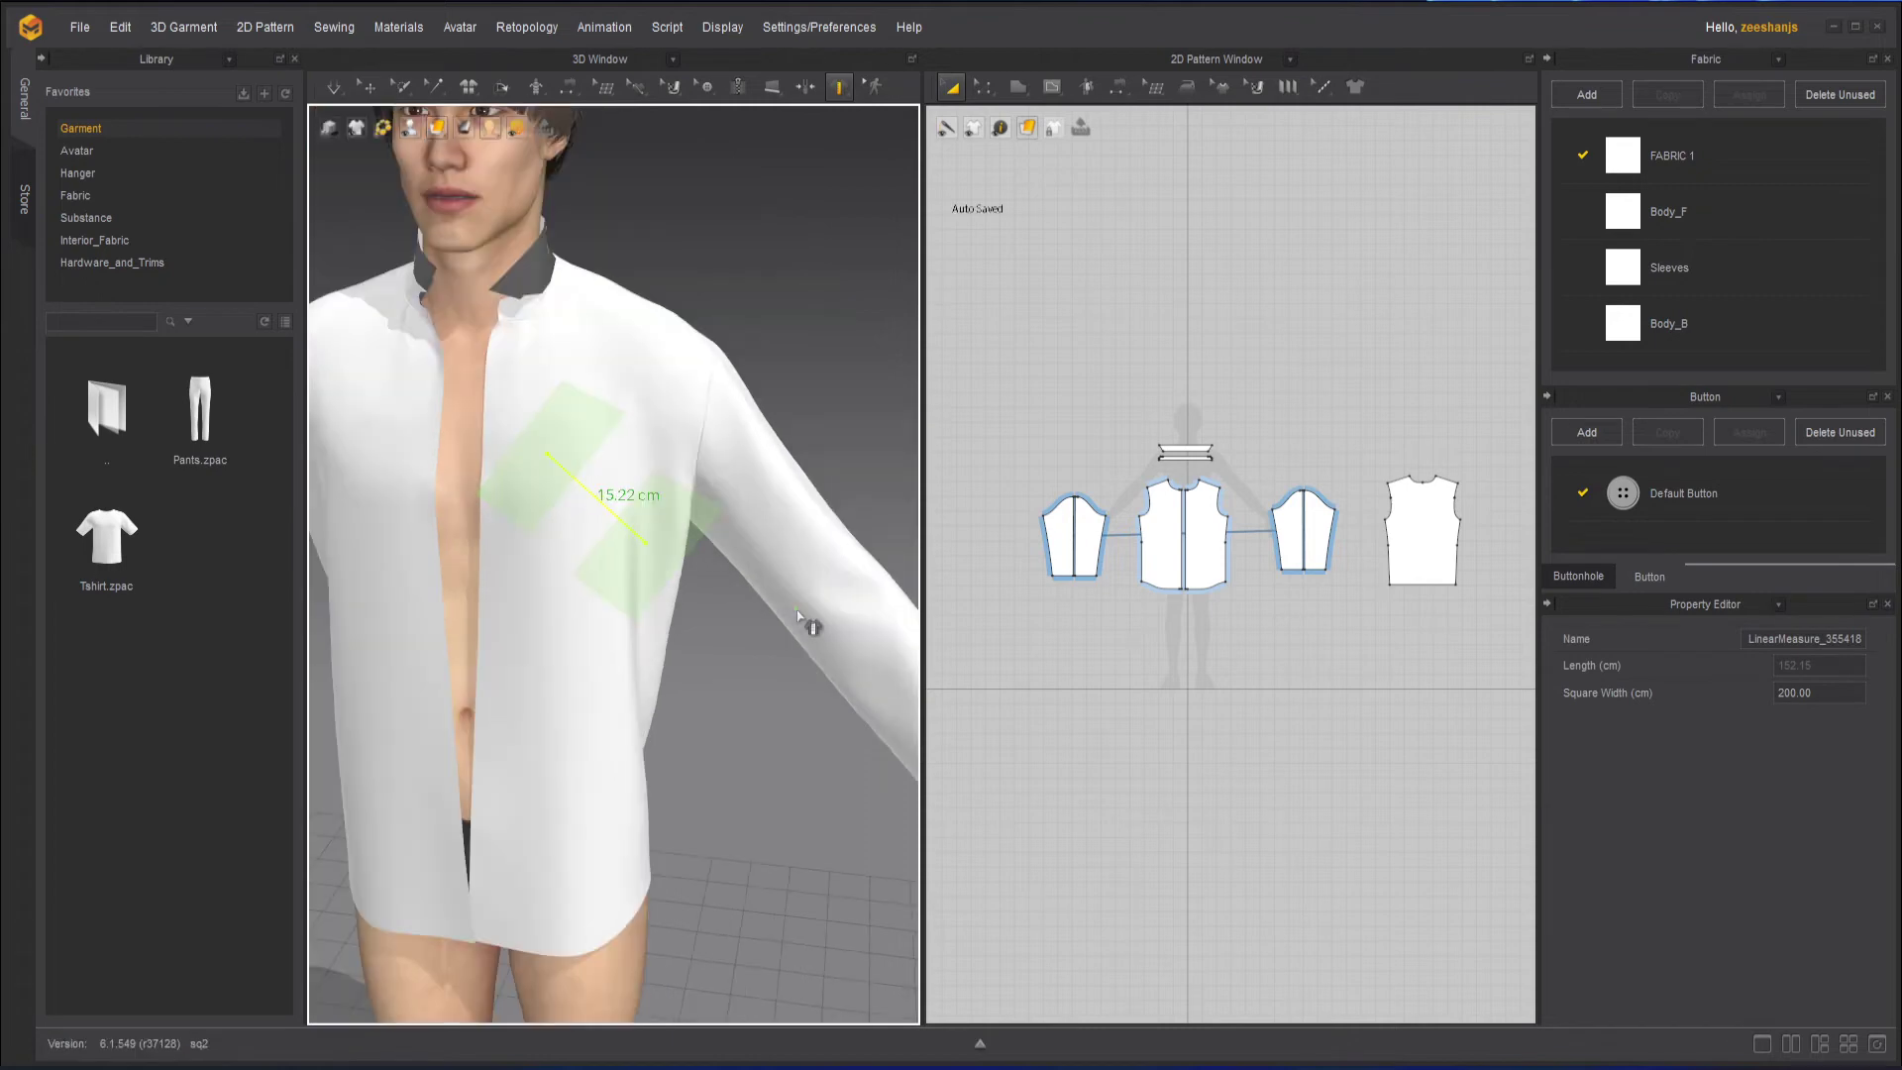
scroll(792, 615, "down", 2)
right_click_drag(773, 741, 696, 758)
middle_click_drag(695, 758, 628, 713)
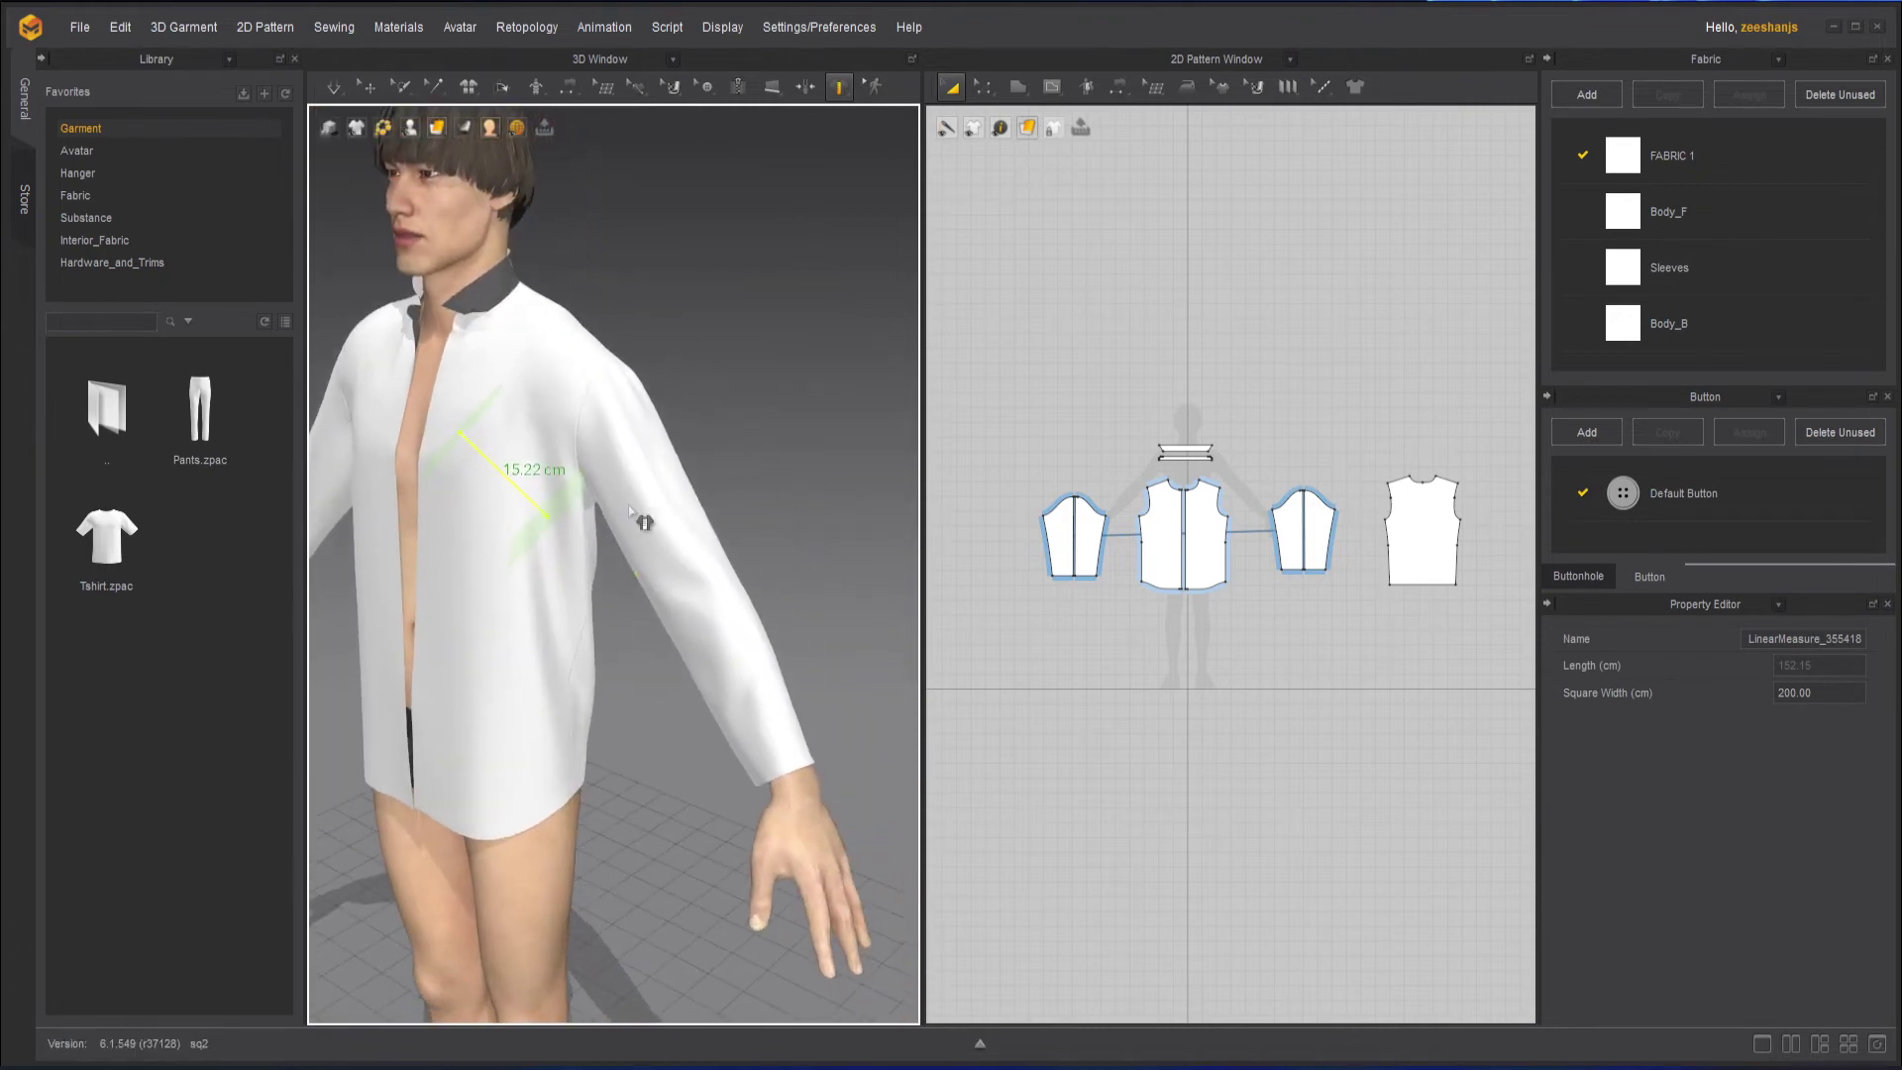
left_click(633, 396)
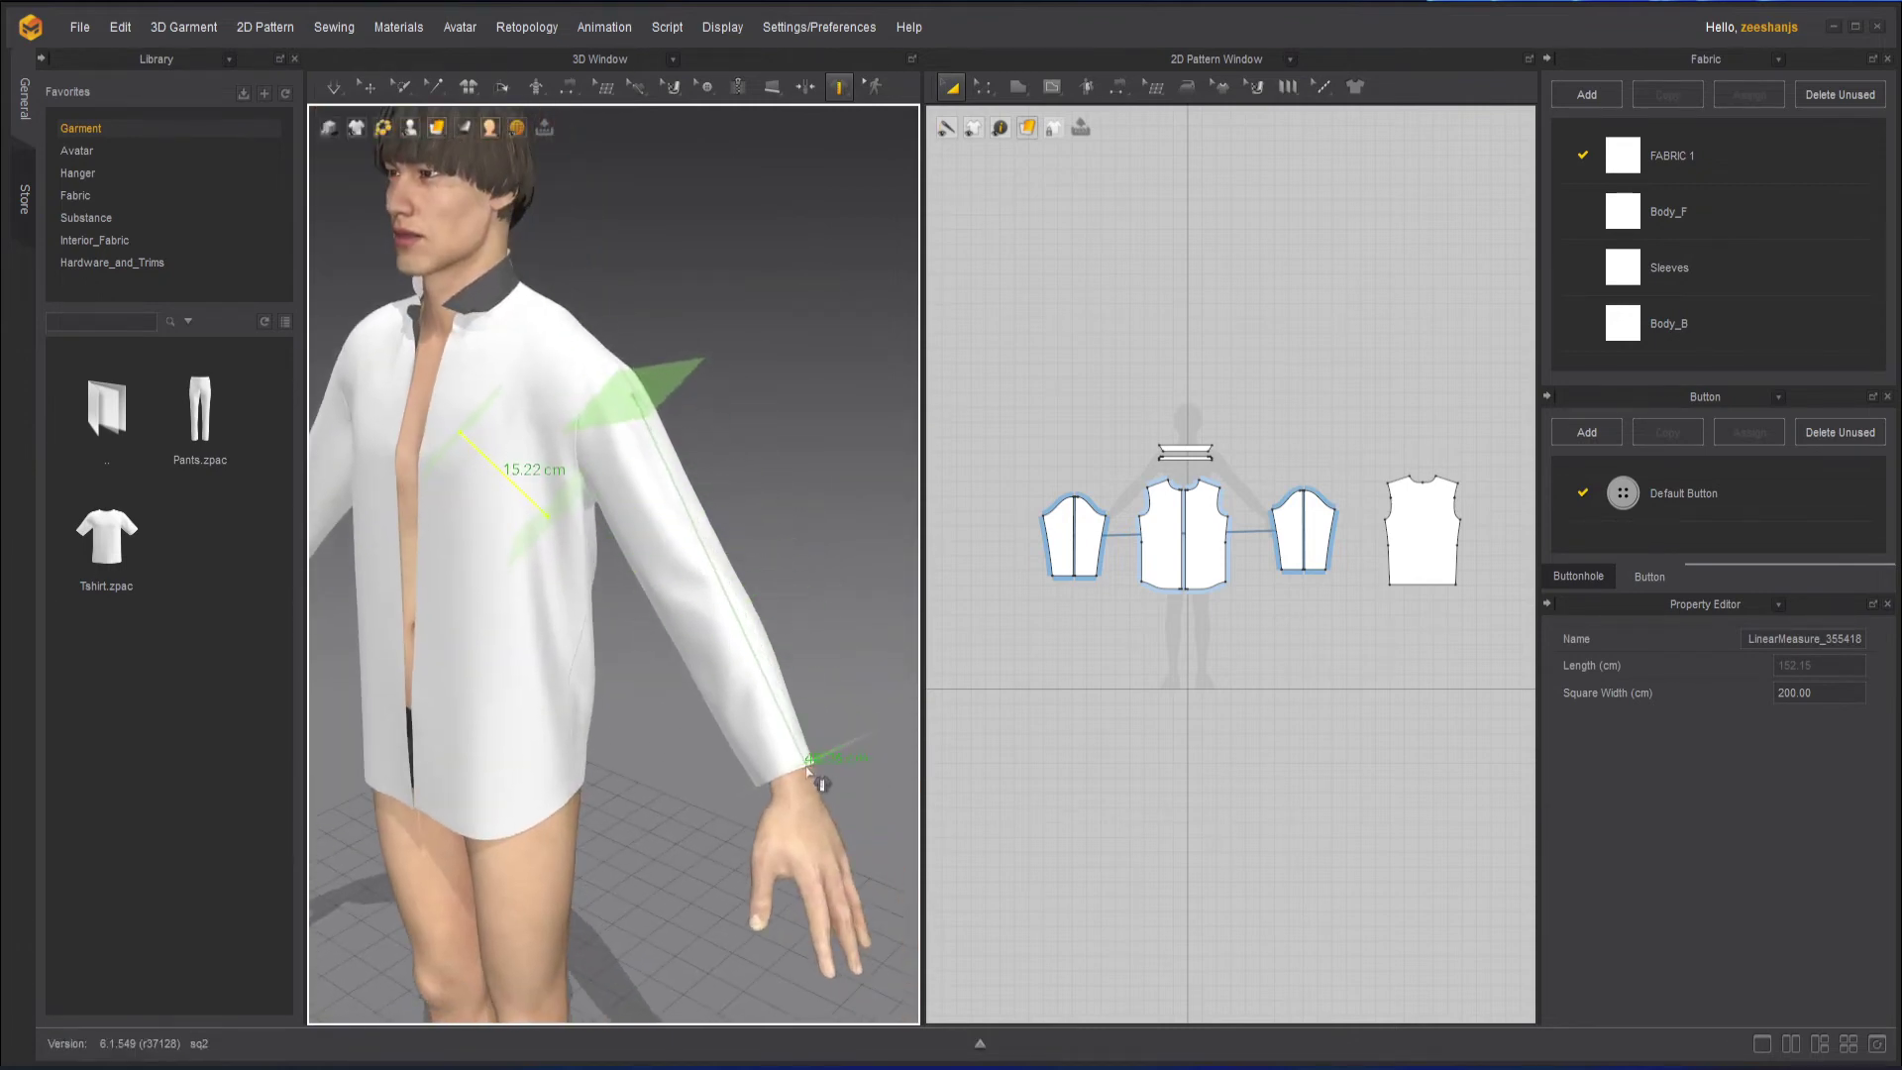
left_click(781, 746)
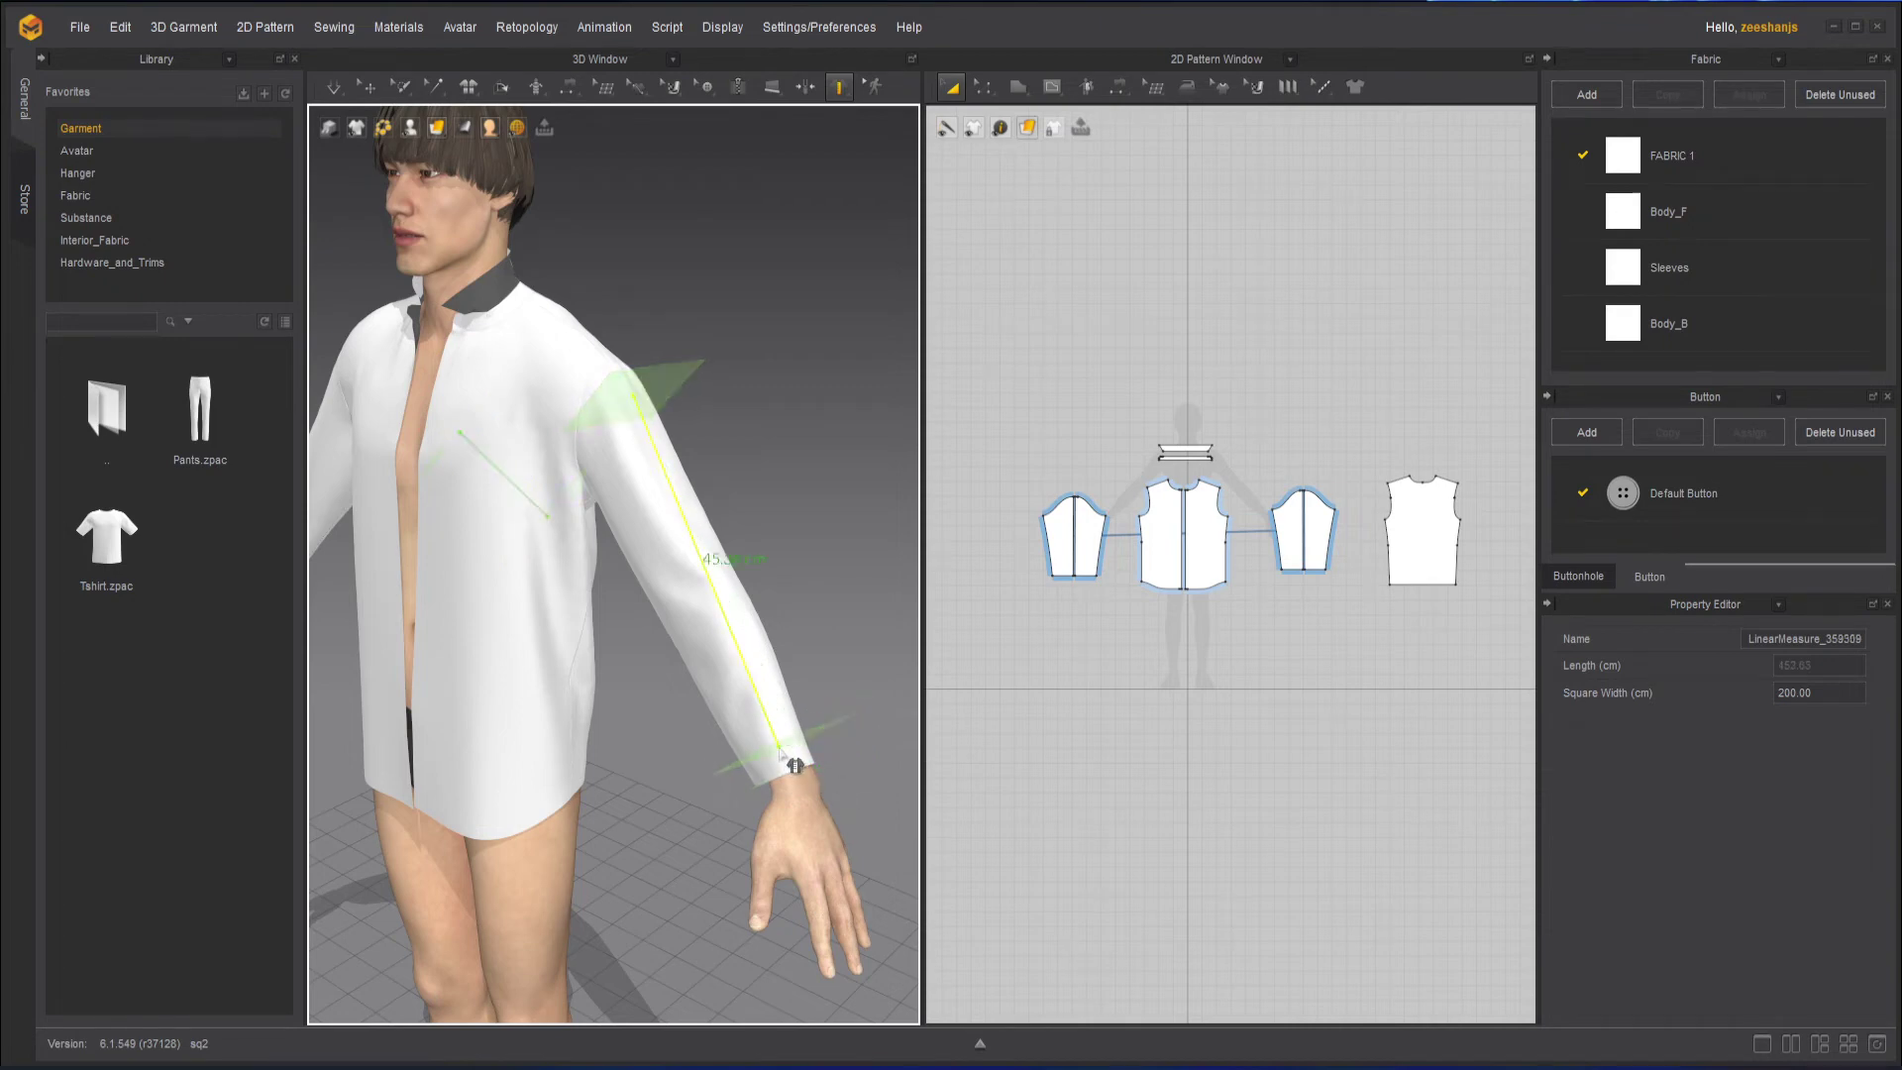
right_click_drag(631, 760, 676, 742)
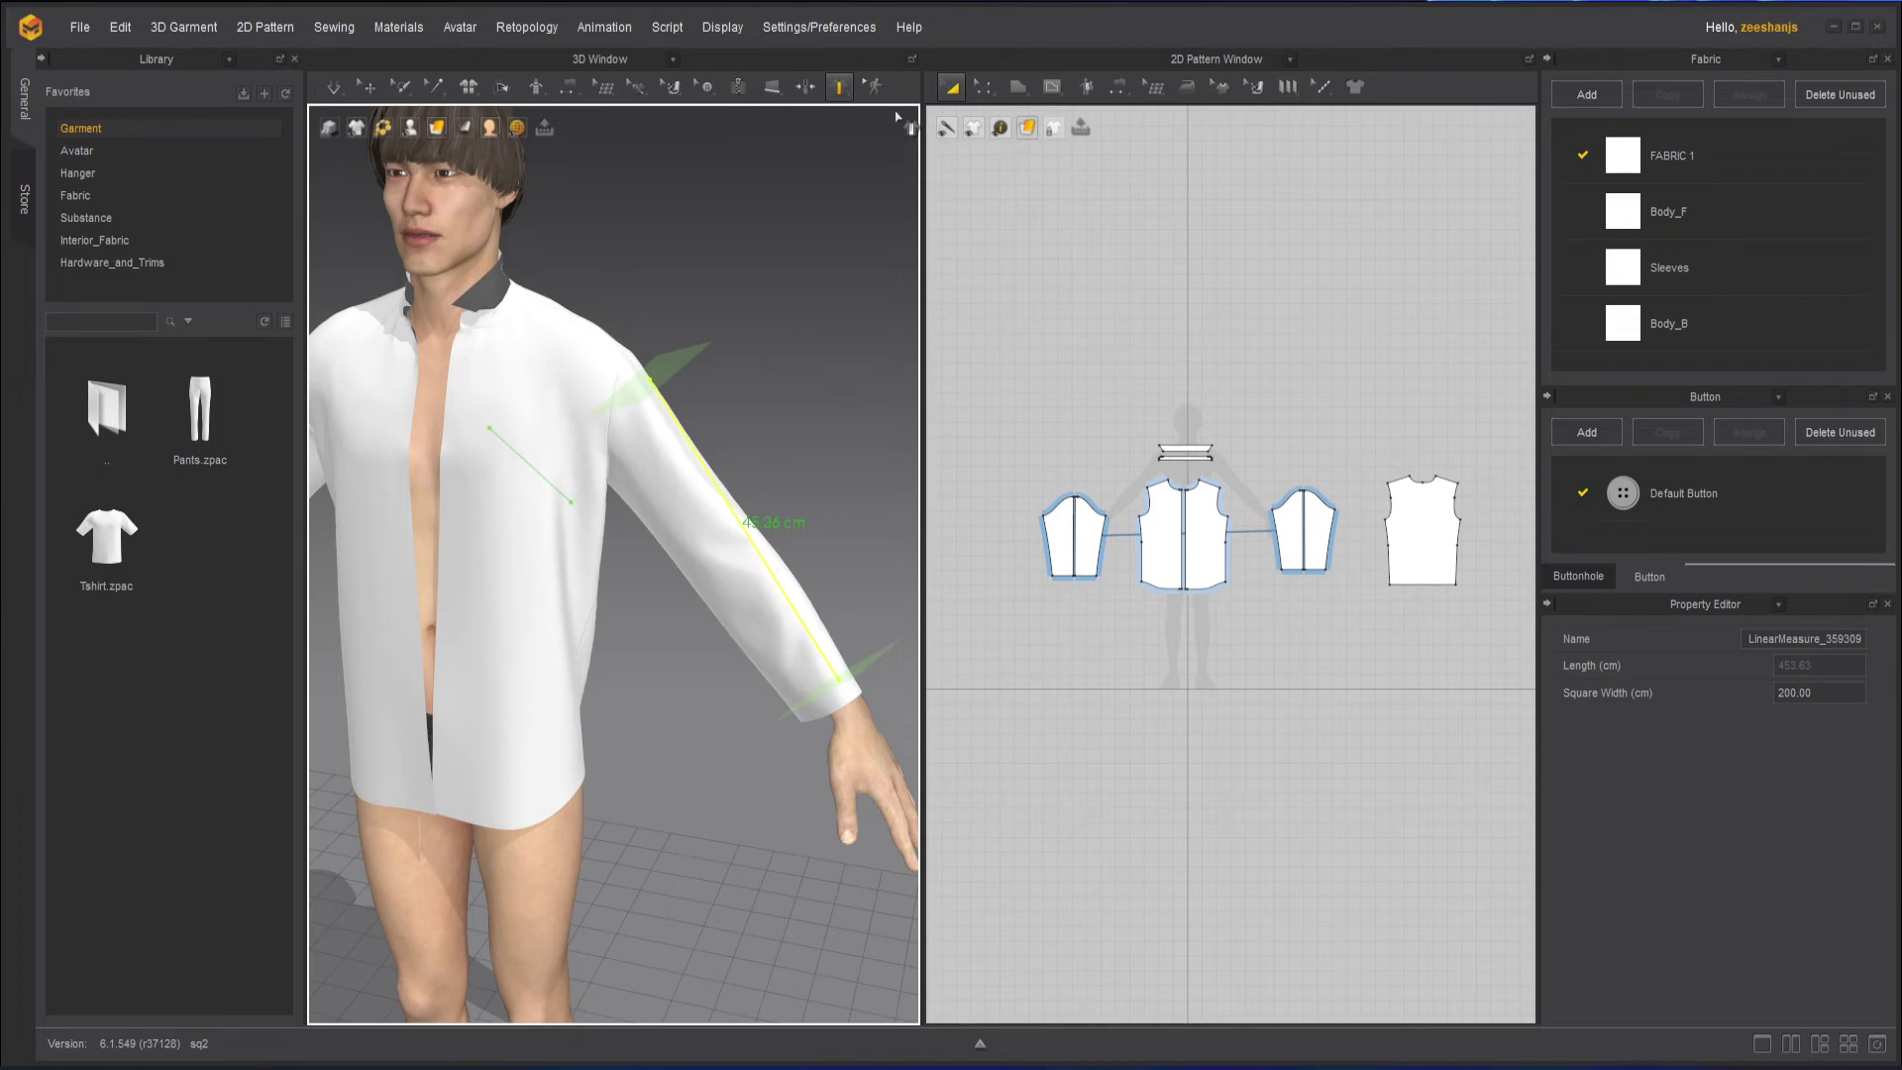
Delete the linear measures on the left sleeve and left front panel using Edit Measure (Garment).
left_click(838, 87)
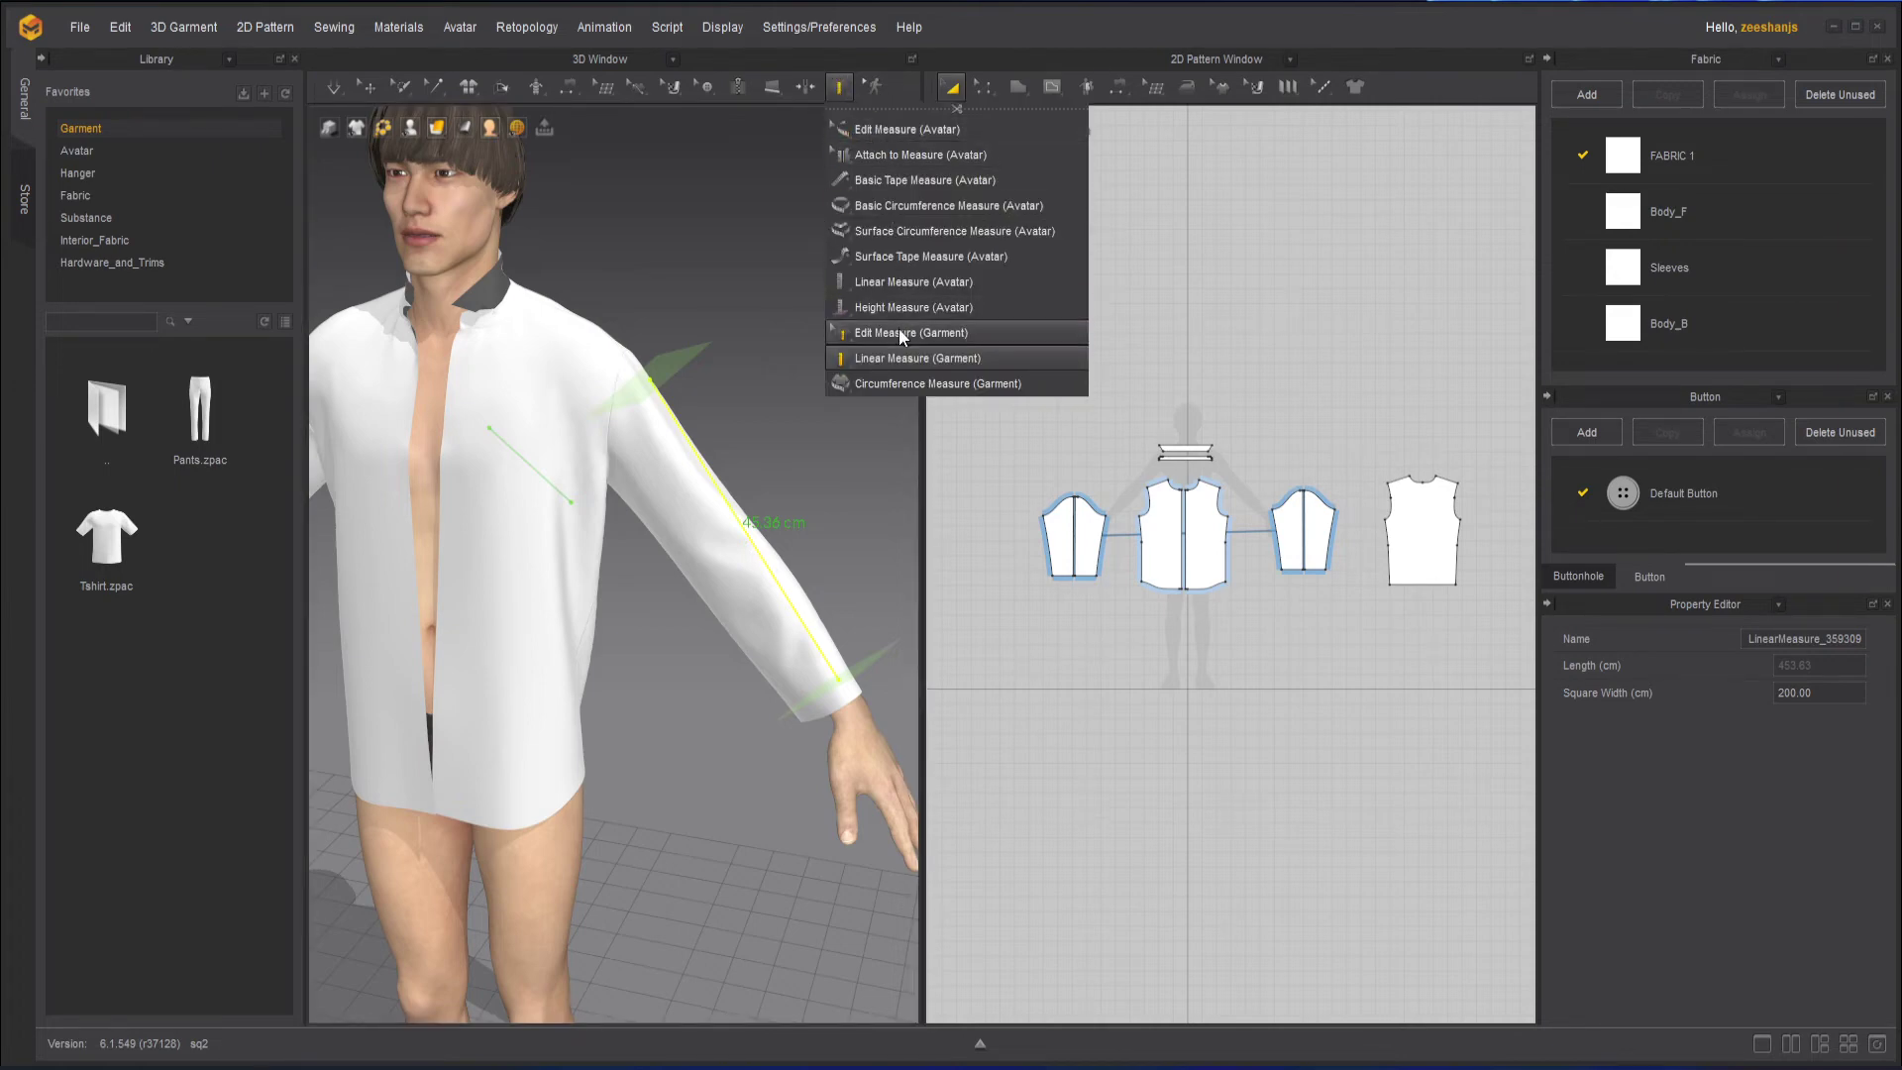
left_click(929, 333)
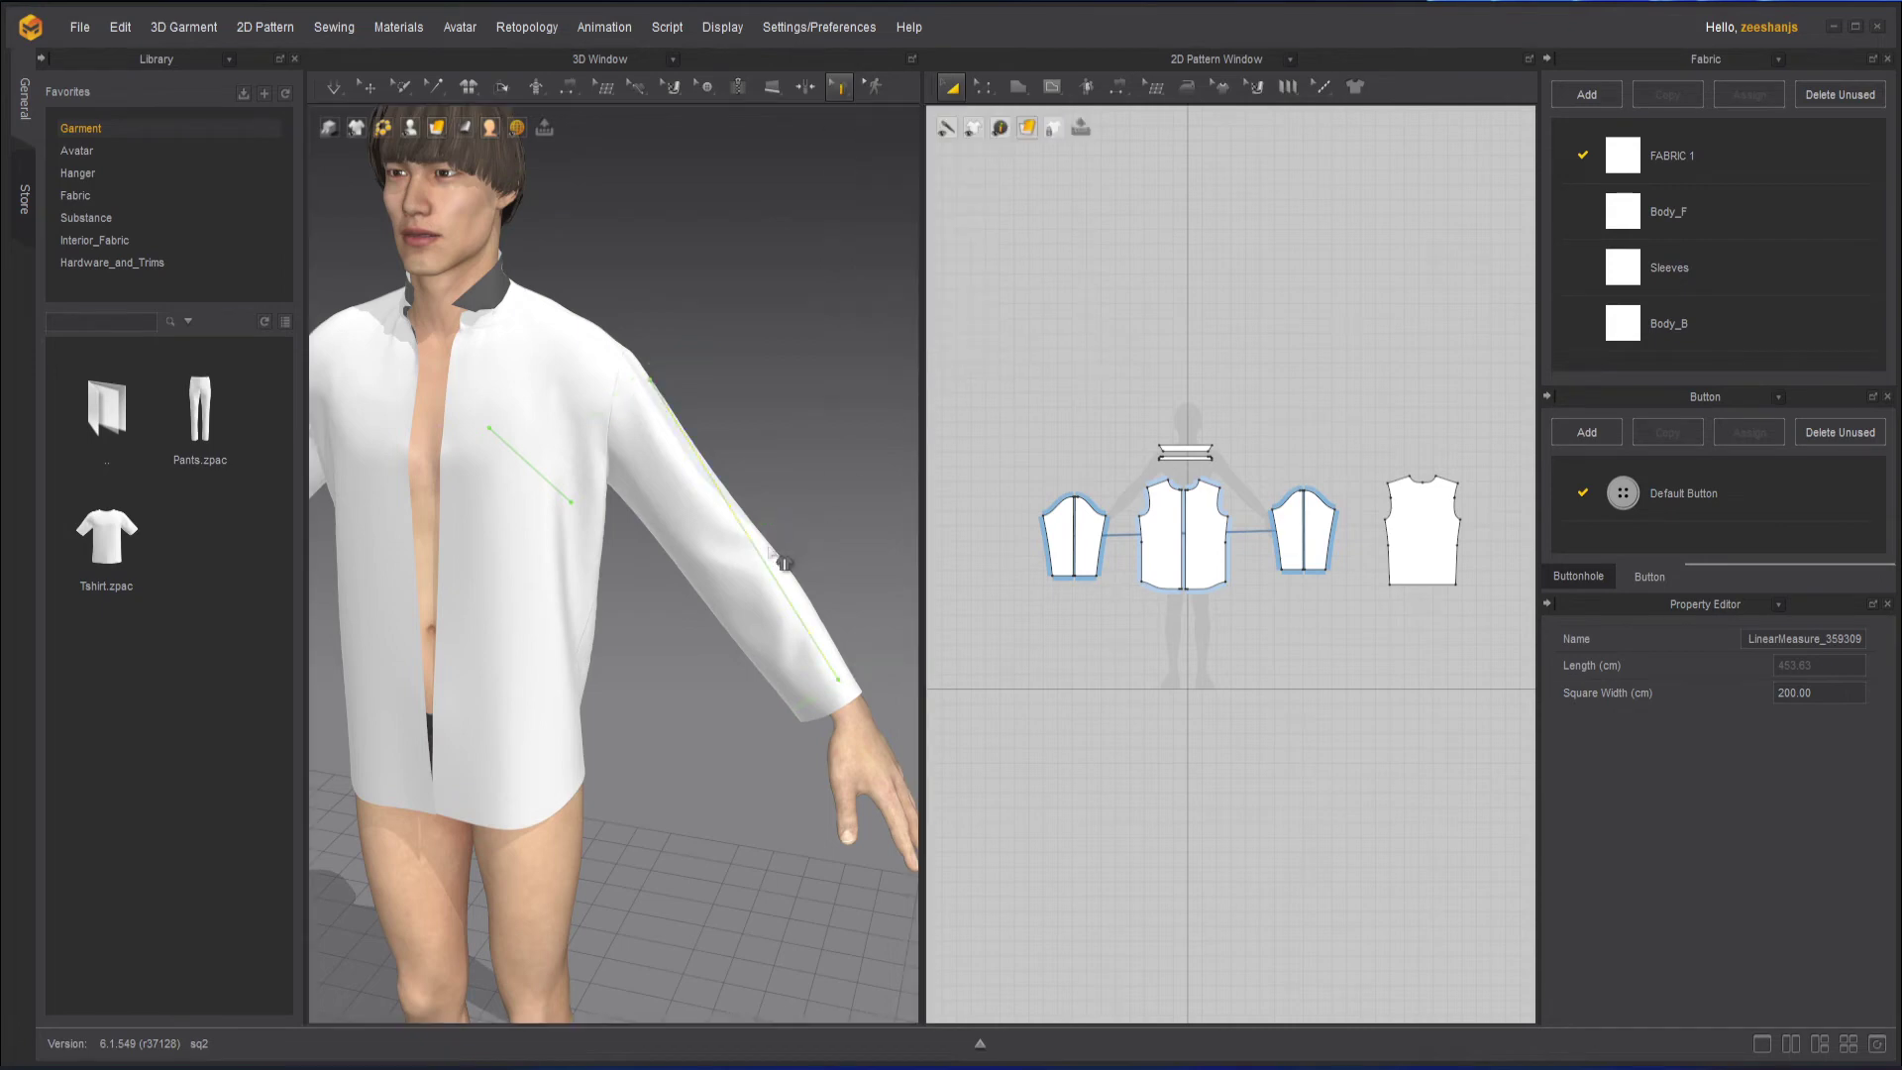
key("Delete")
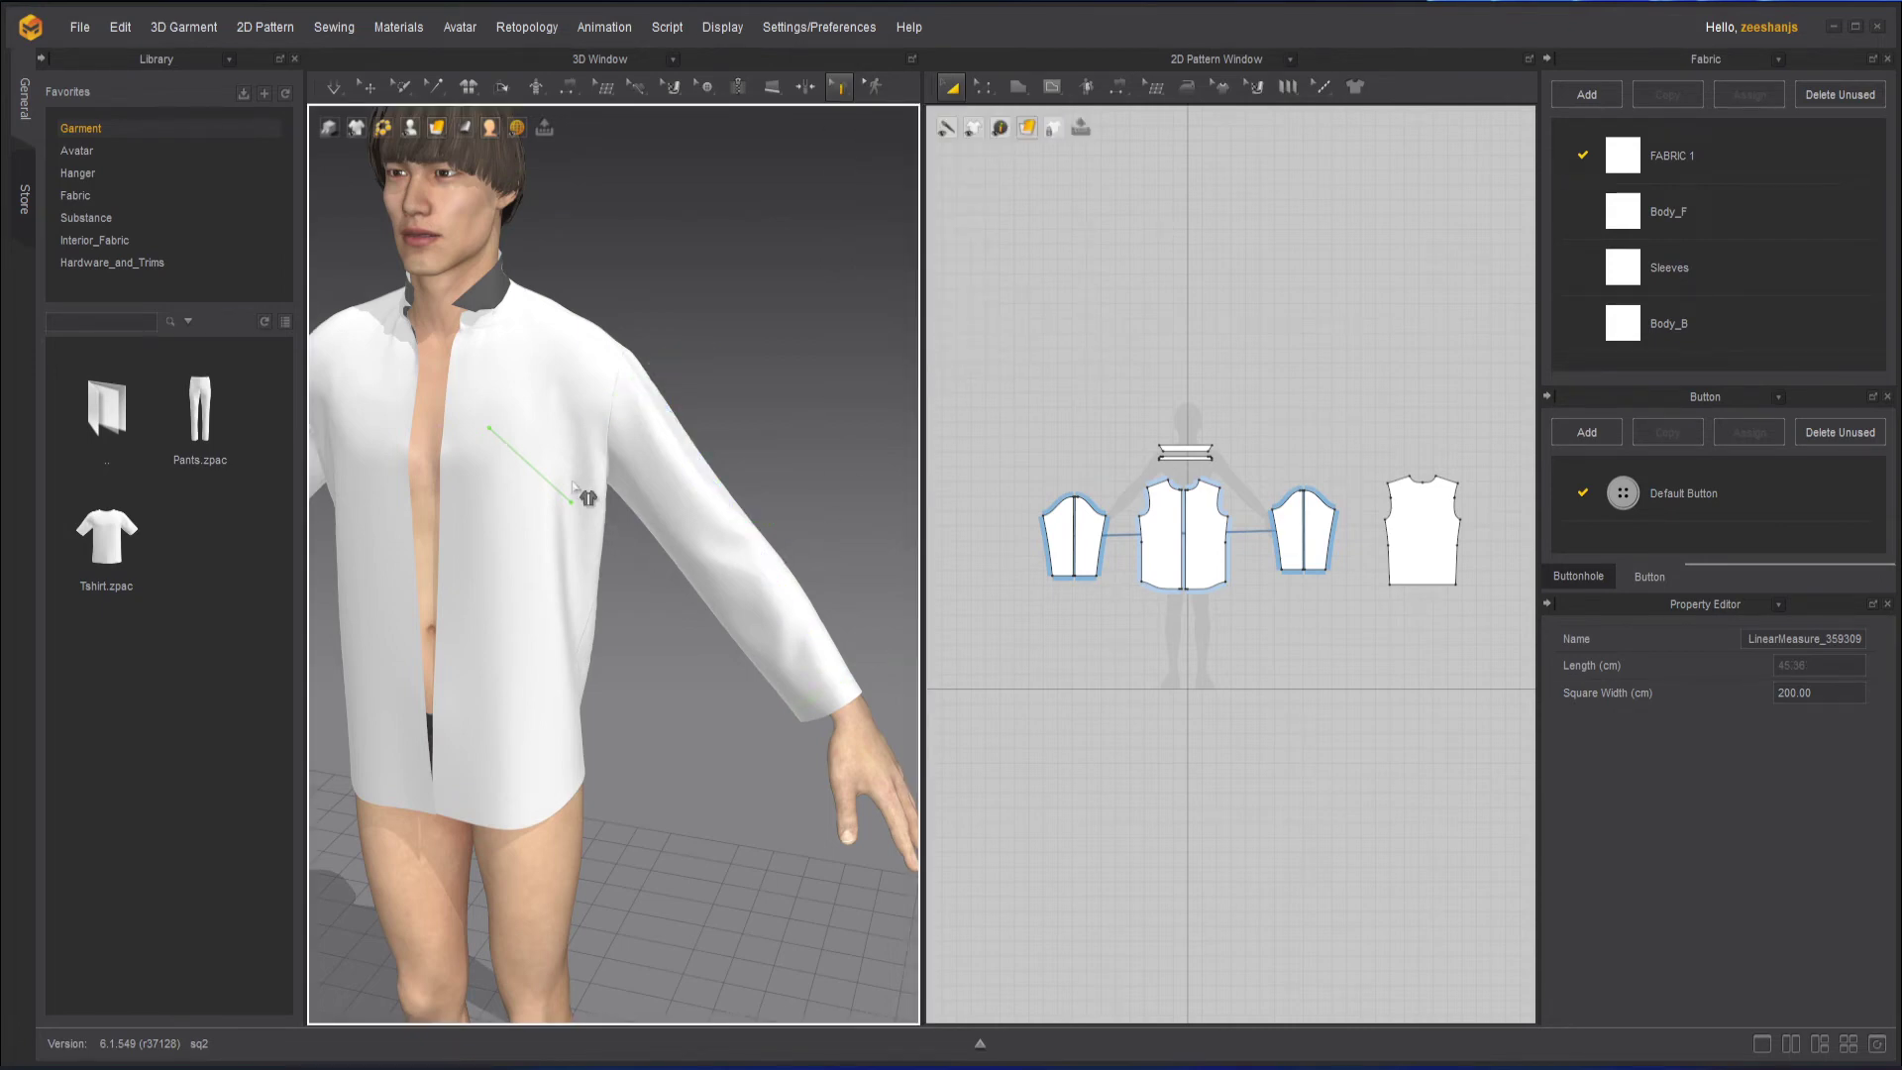
left_click(562, 497)
key("Delete")
Measure the shirt's circumference above the hem, around the waist and at the chest with Circumference Measure (Garment).
left_click(835, 88)
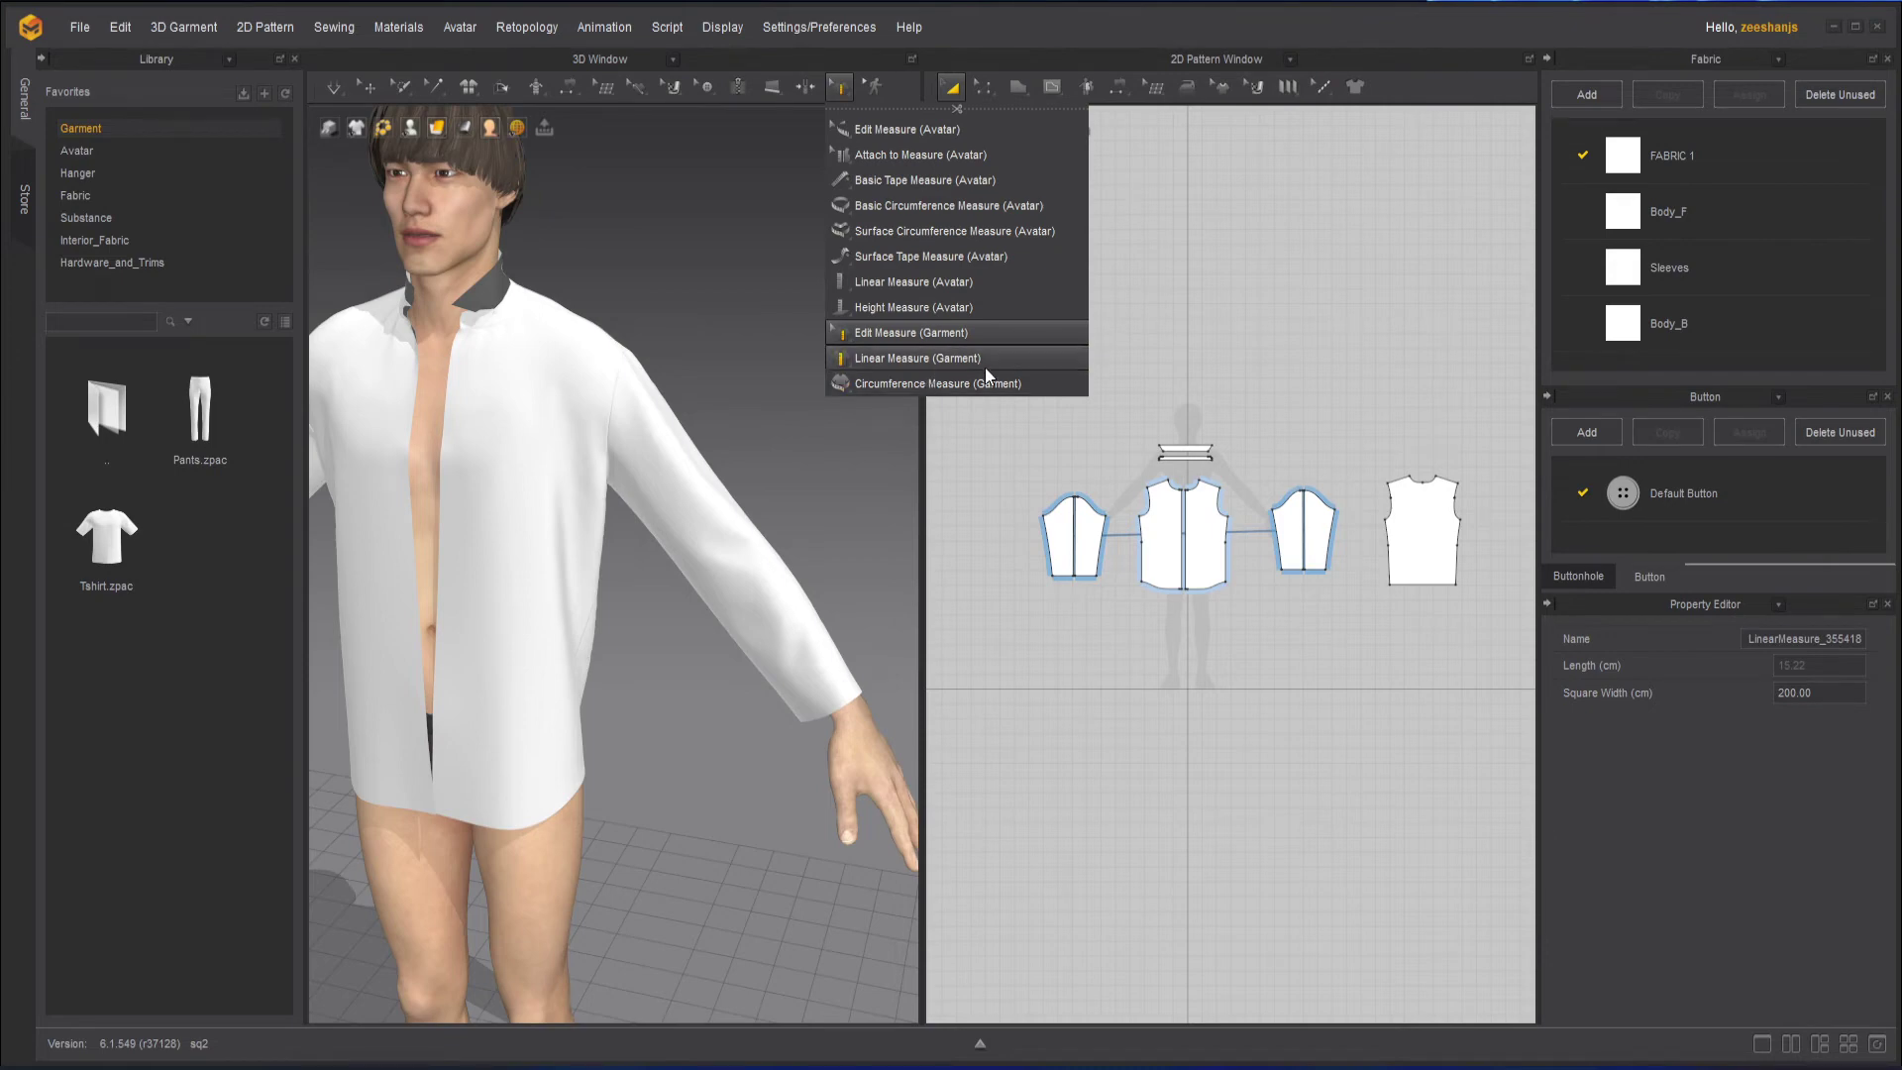
left_click(897, 384)
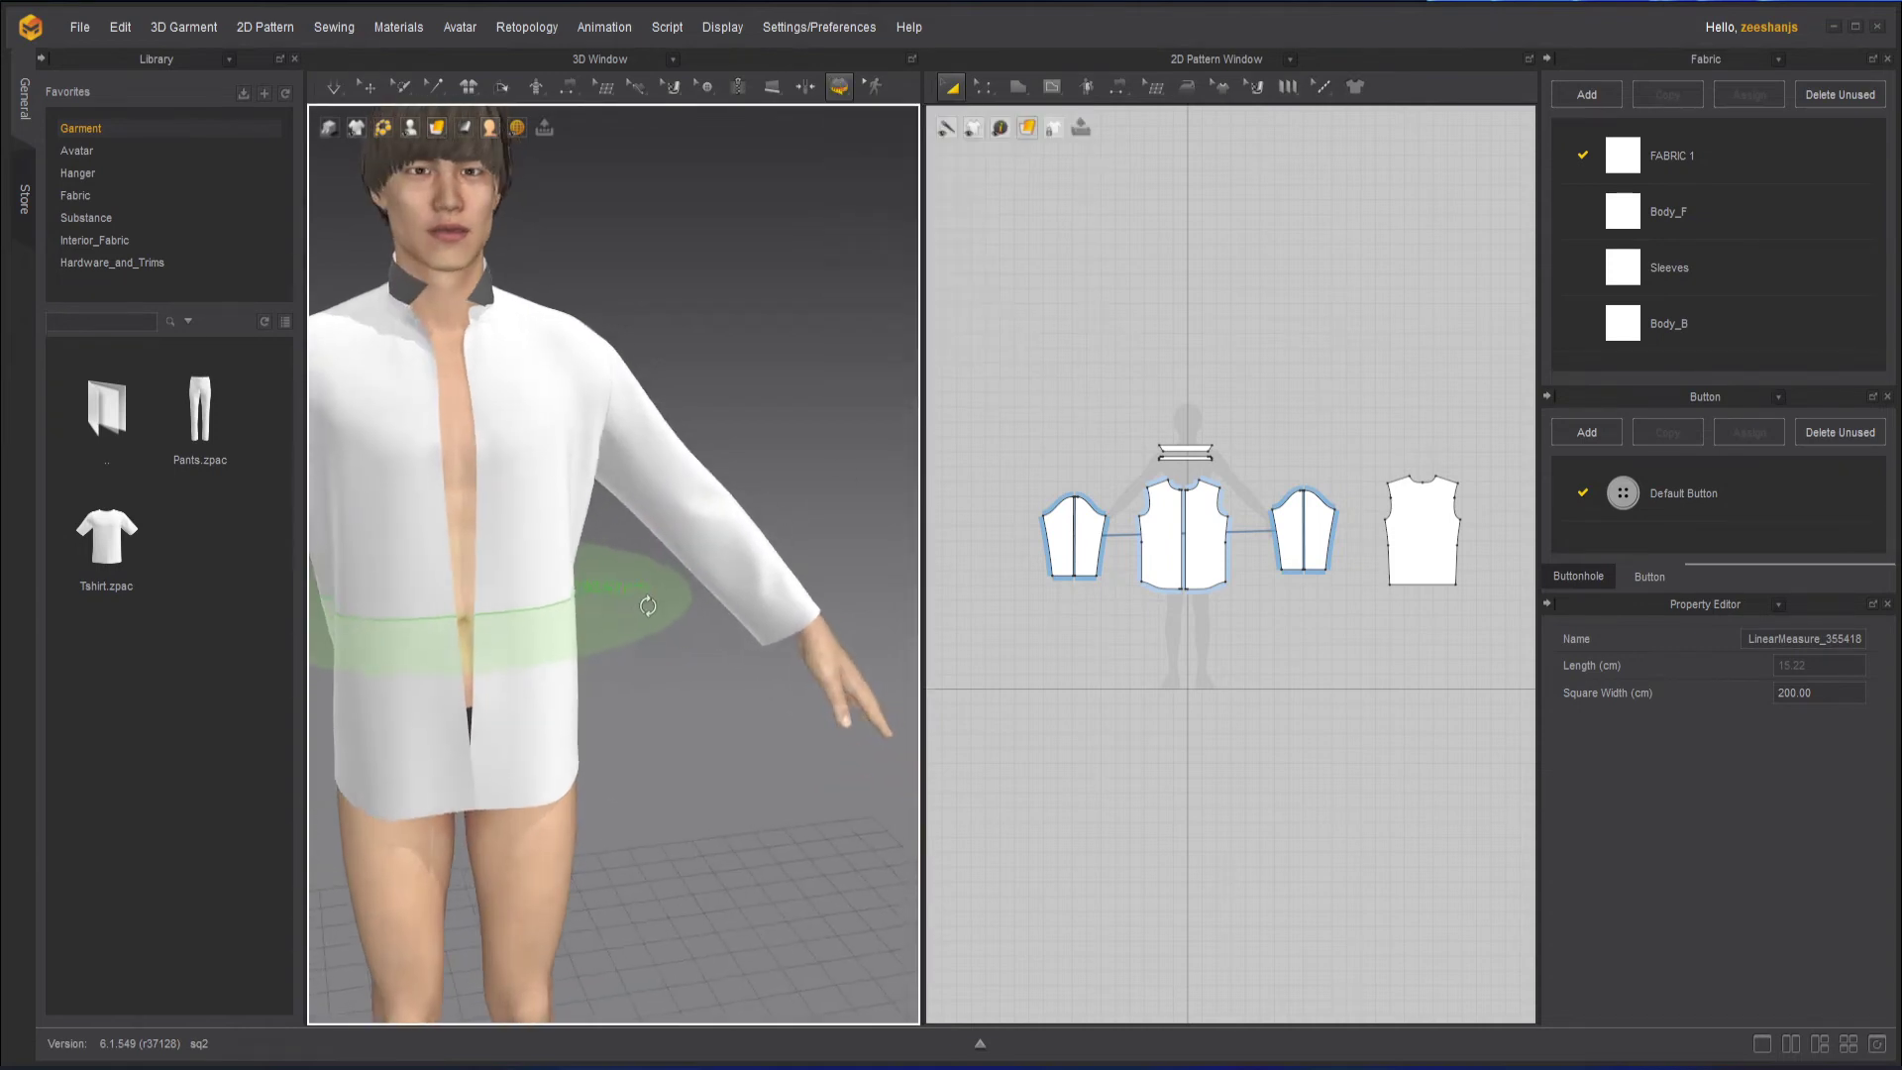
key("2")
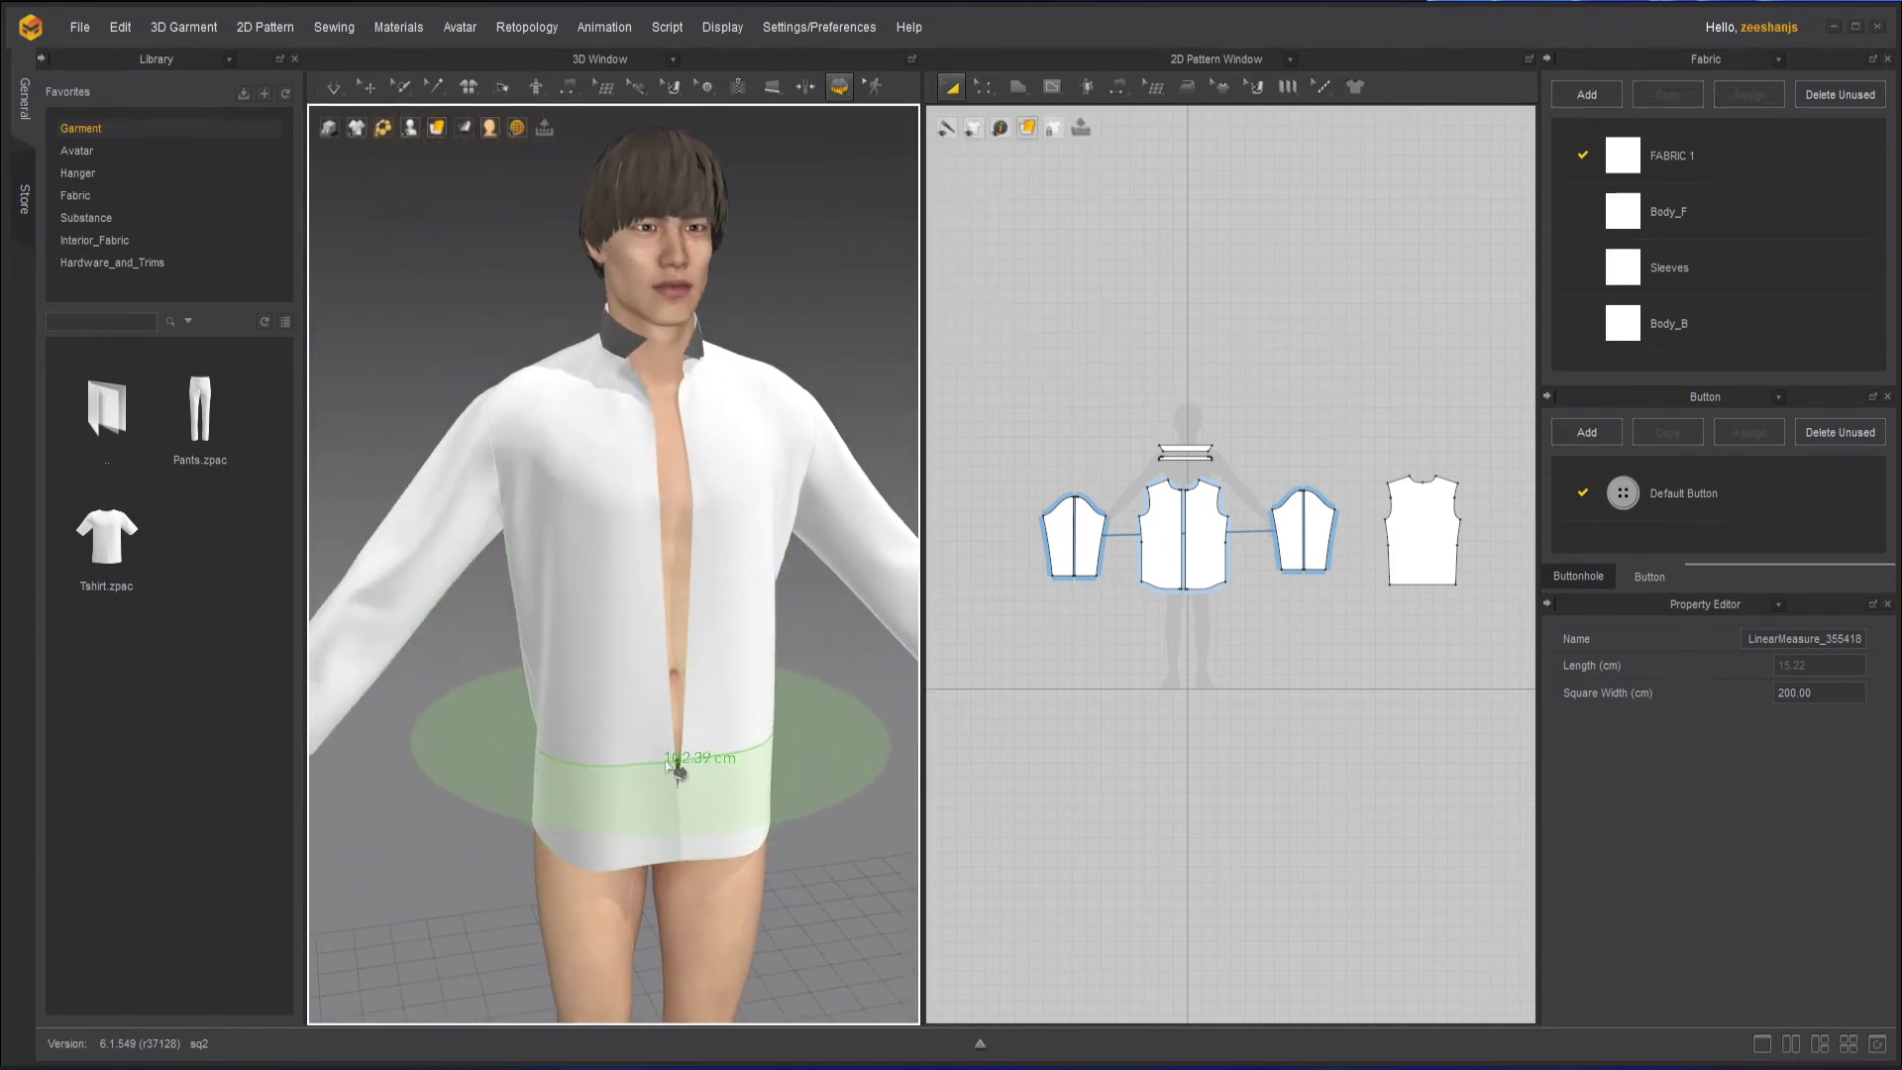
left_click(665, 748)
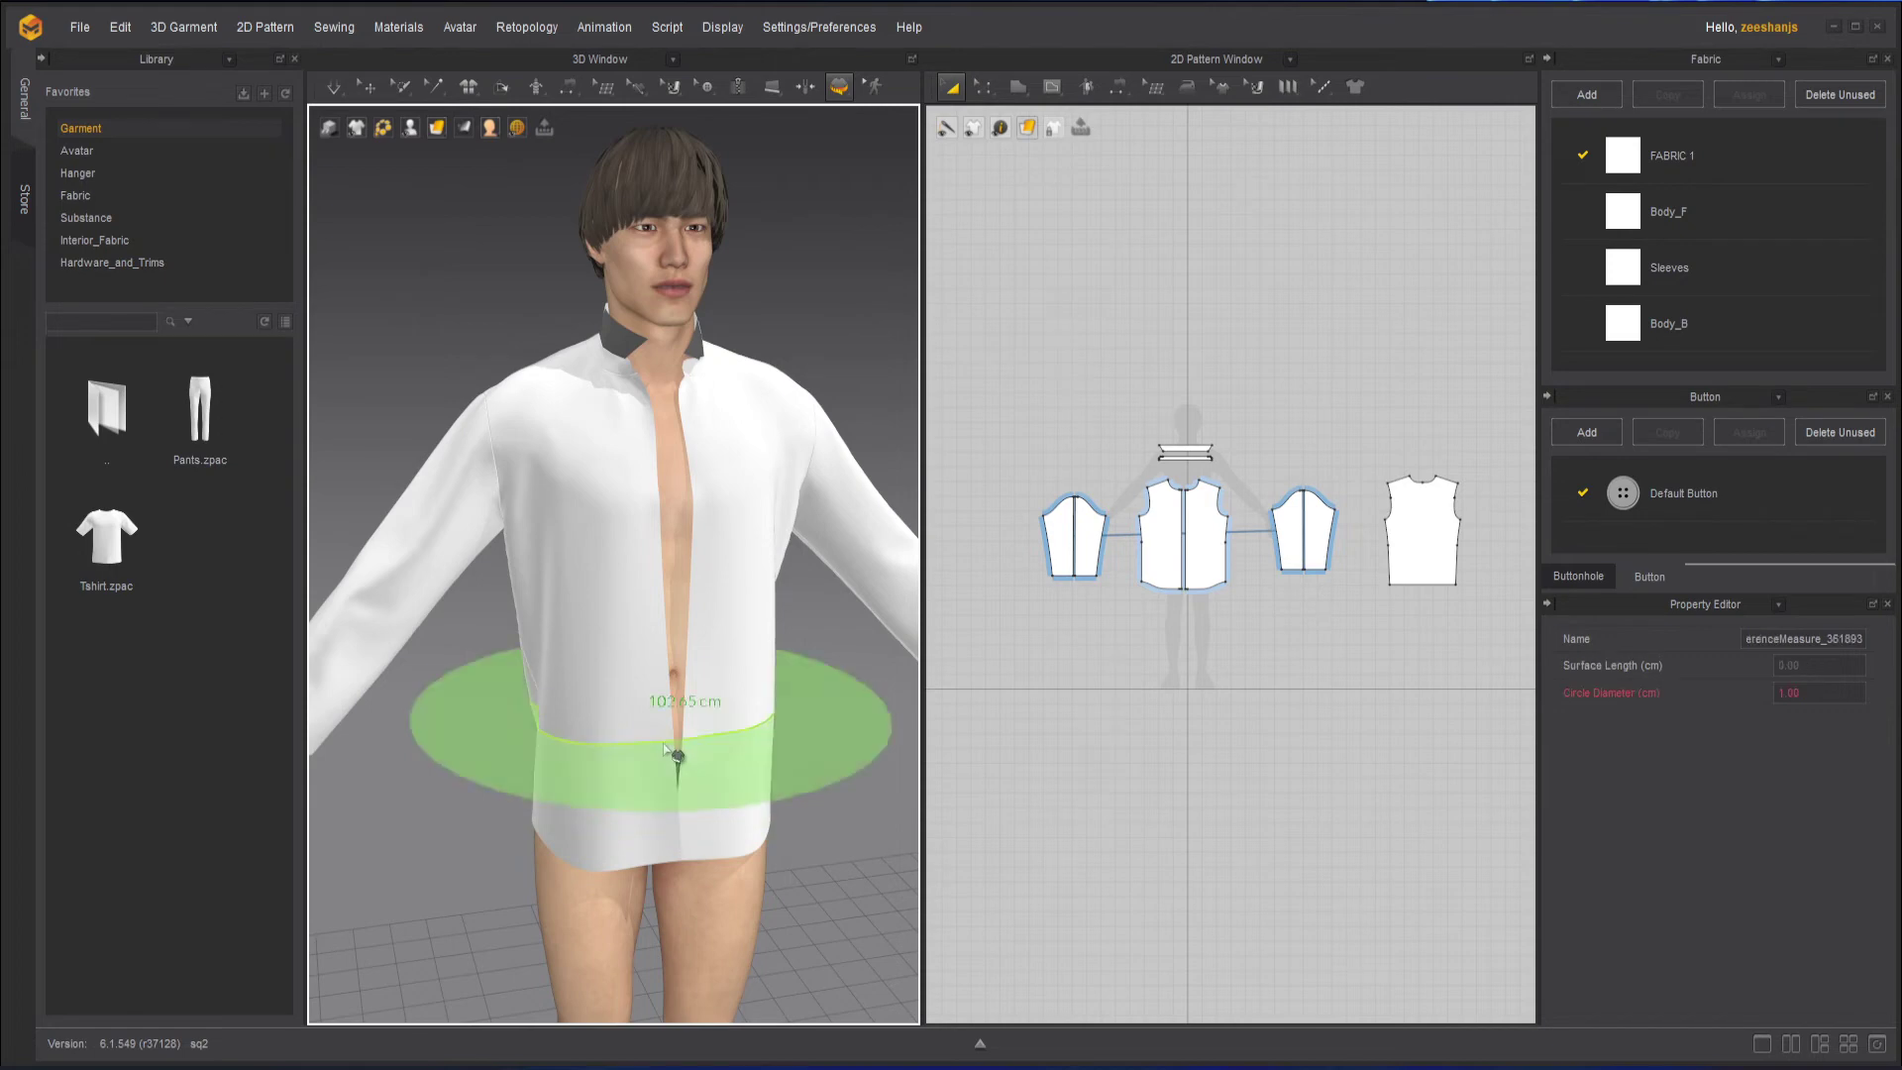
middle_click_drag(592, 733, 852, 592)
left_click(803, 550)
middle_click_drag(692, 625, 272, 765)
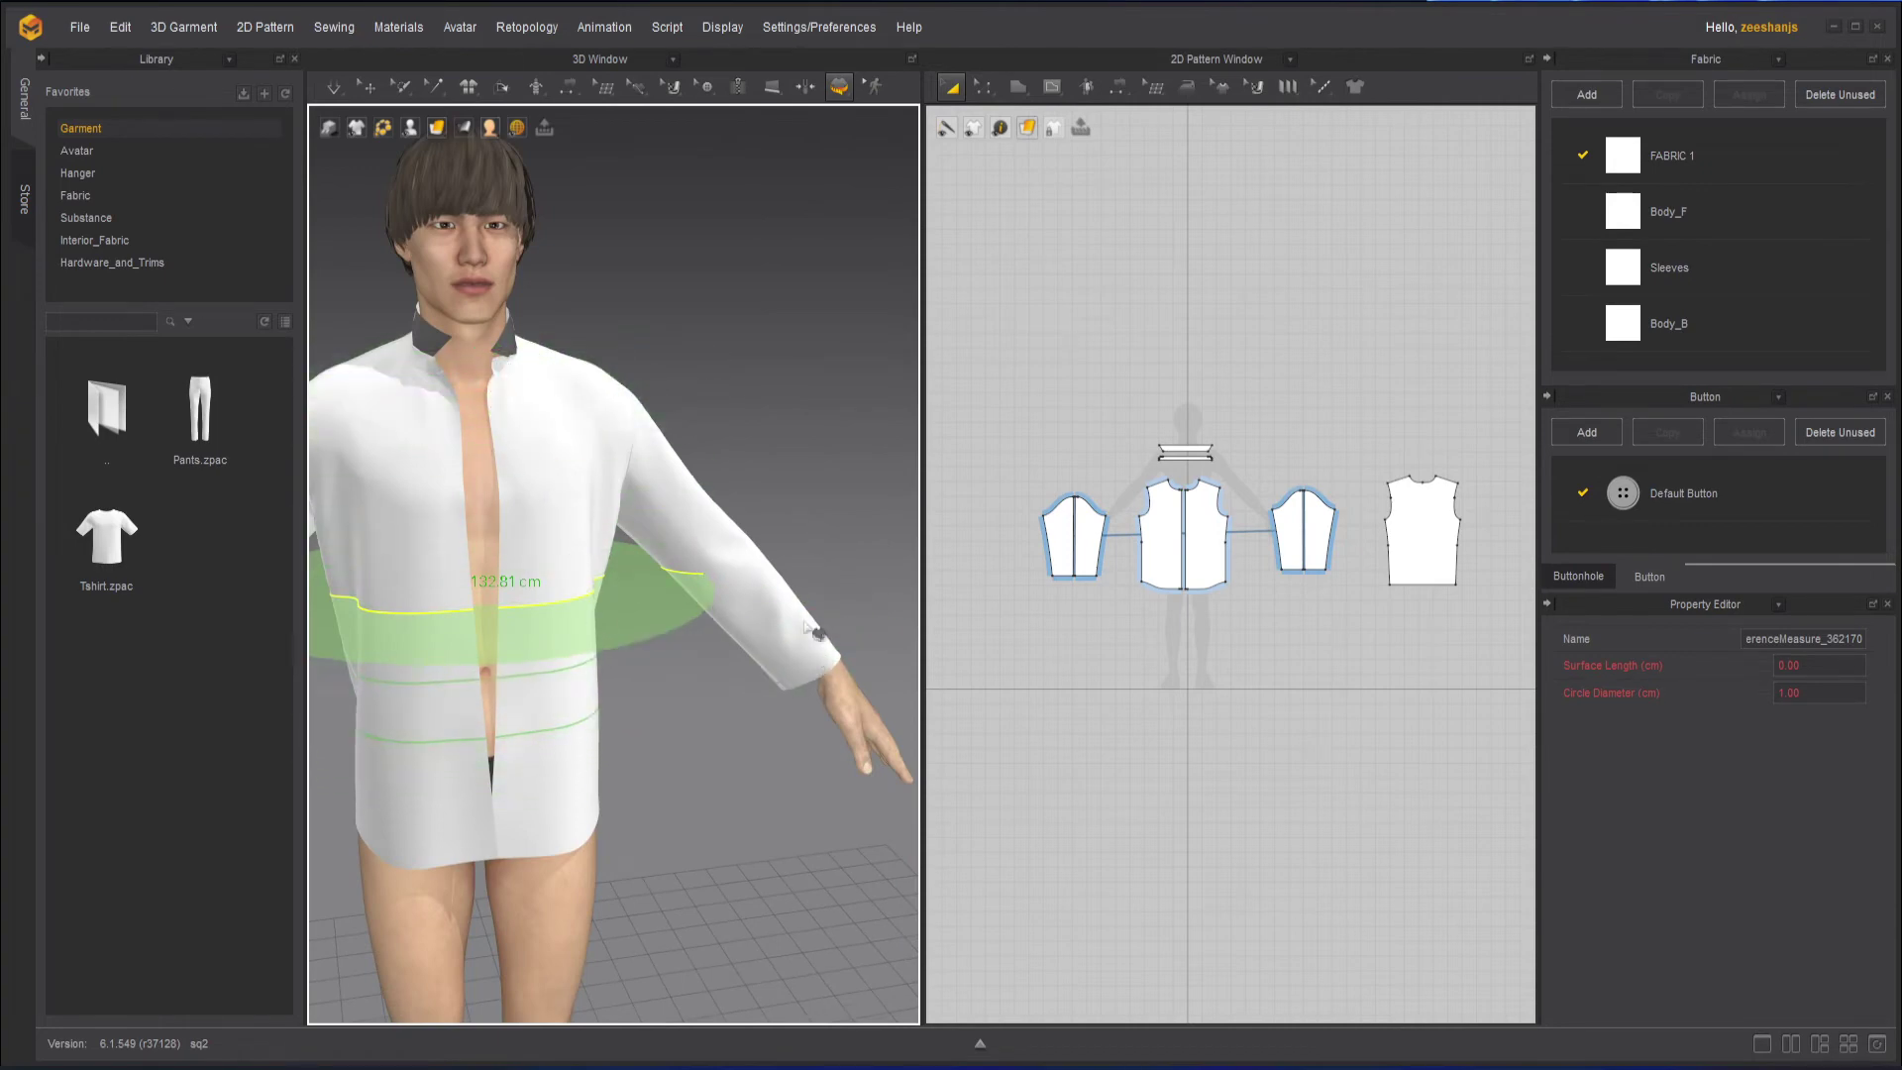
left_click(607, 424)
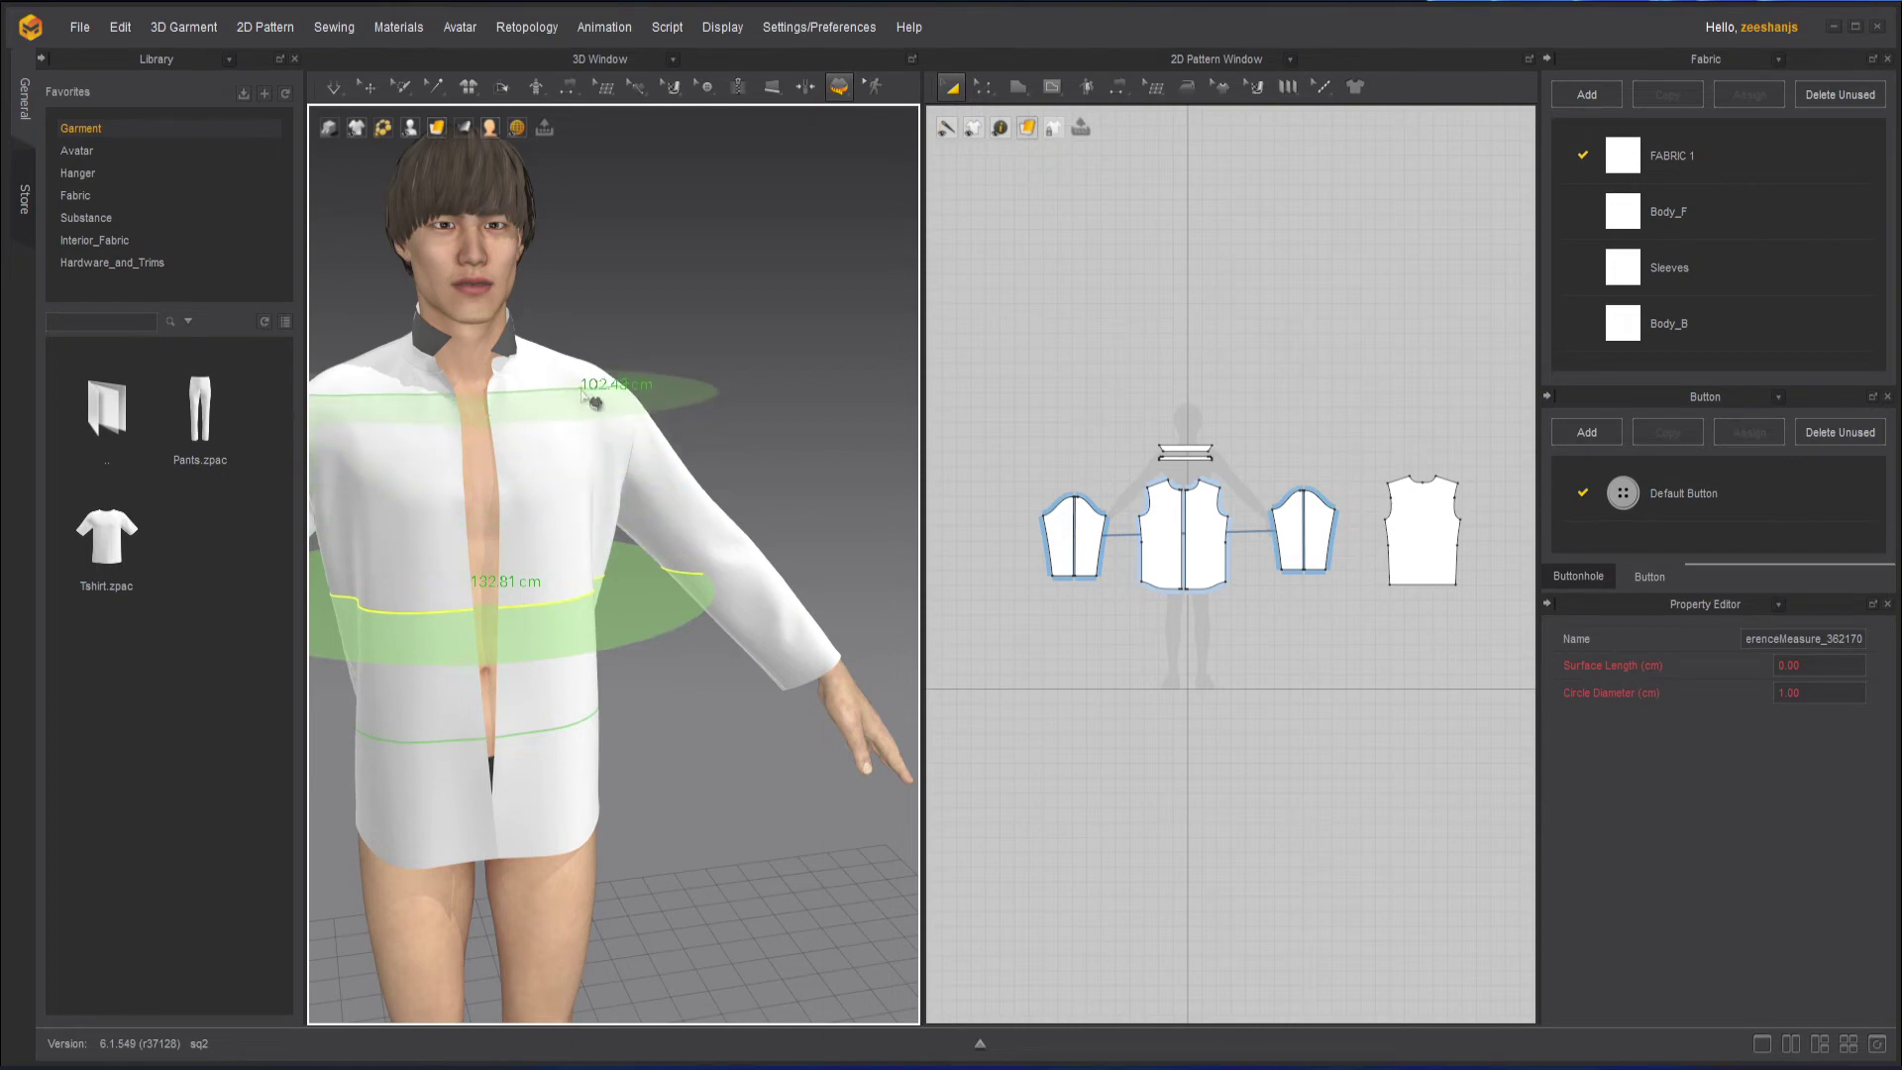
Delete the circumference measures from the shirt using Edit Measure (Garment).
left_click(839, 86)
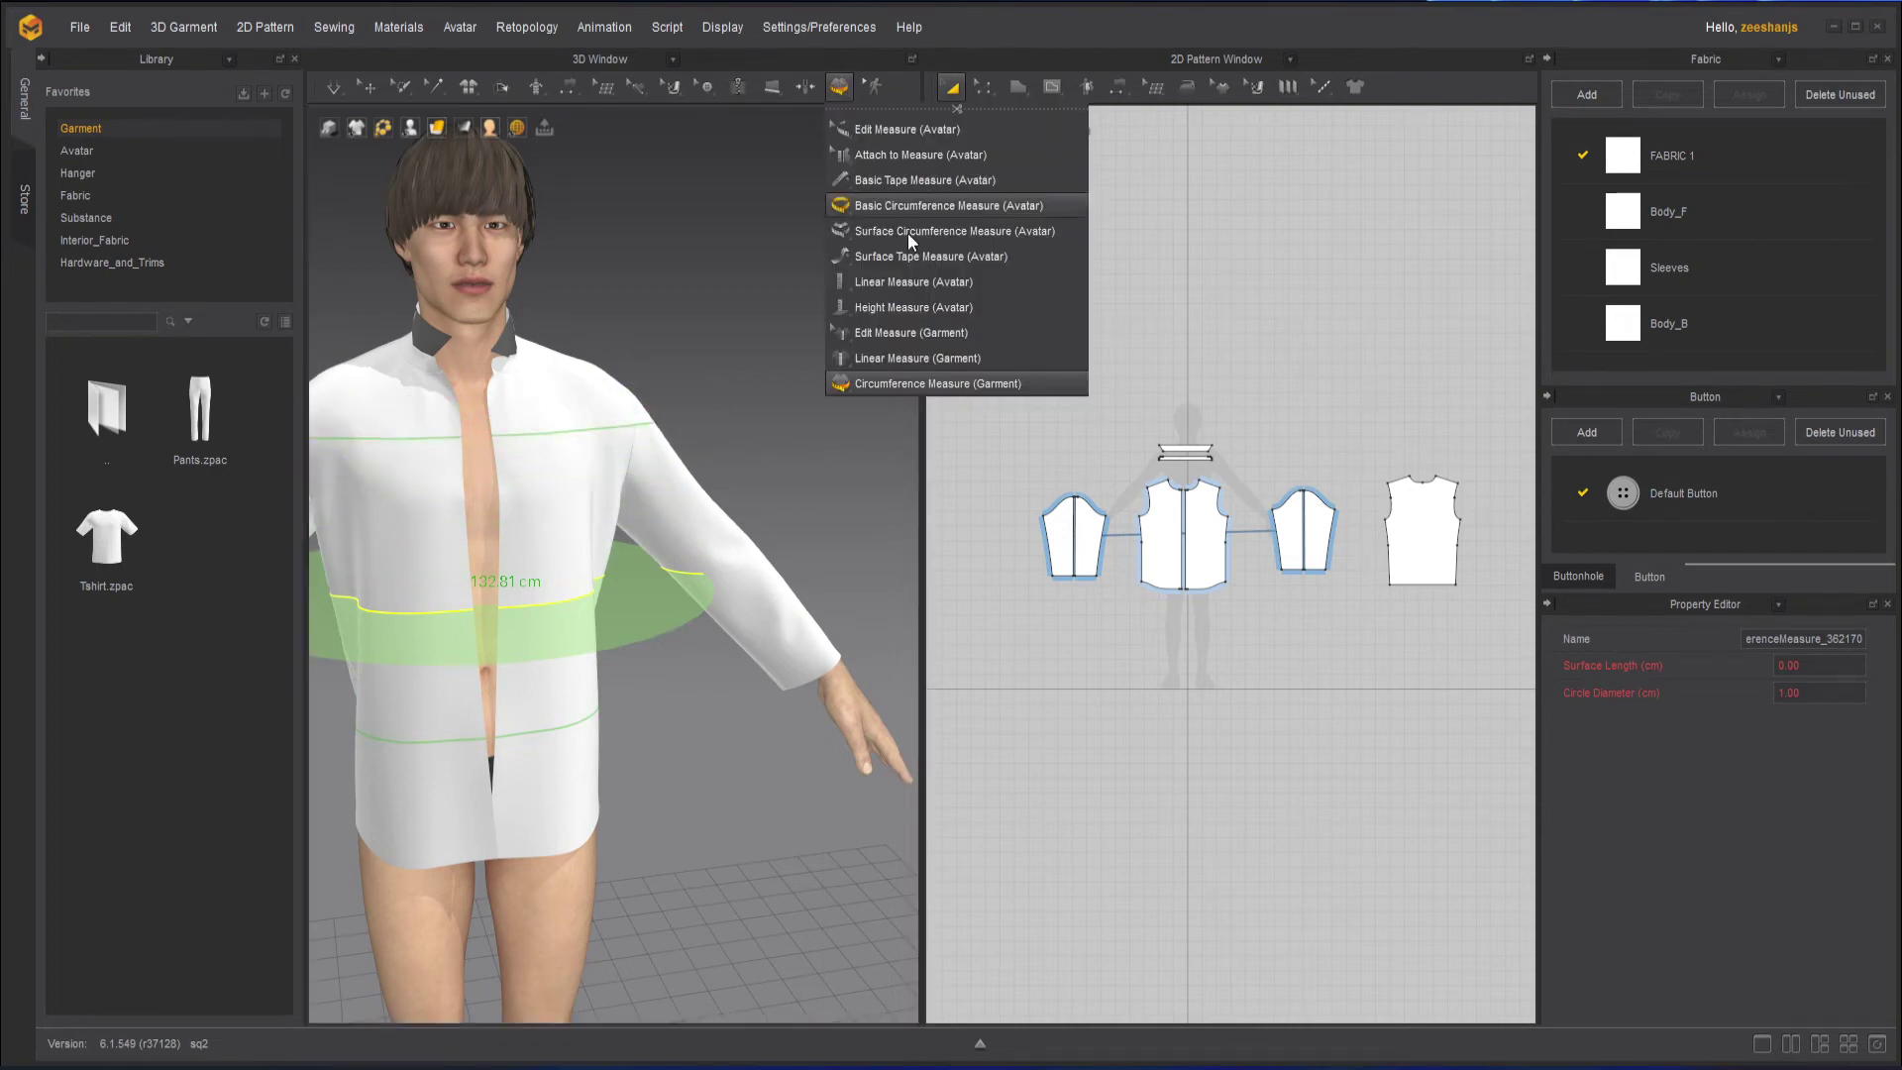
left_click(913, 334)
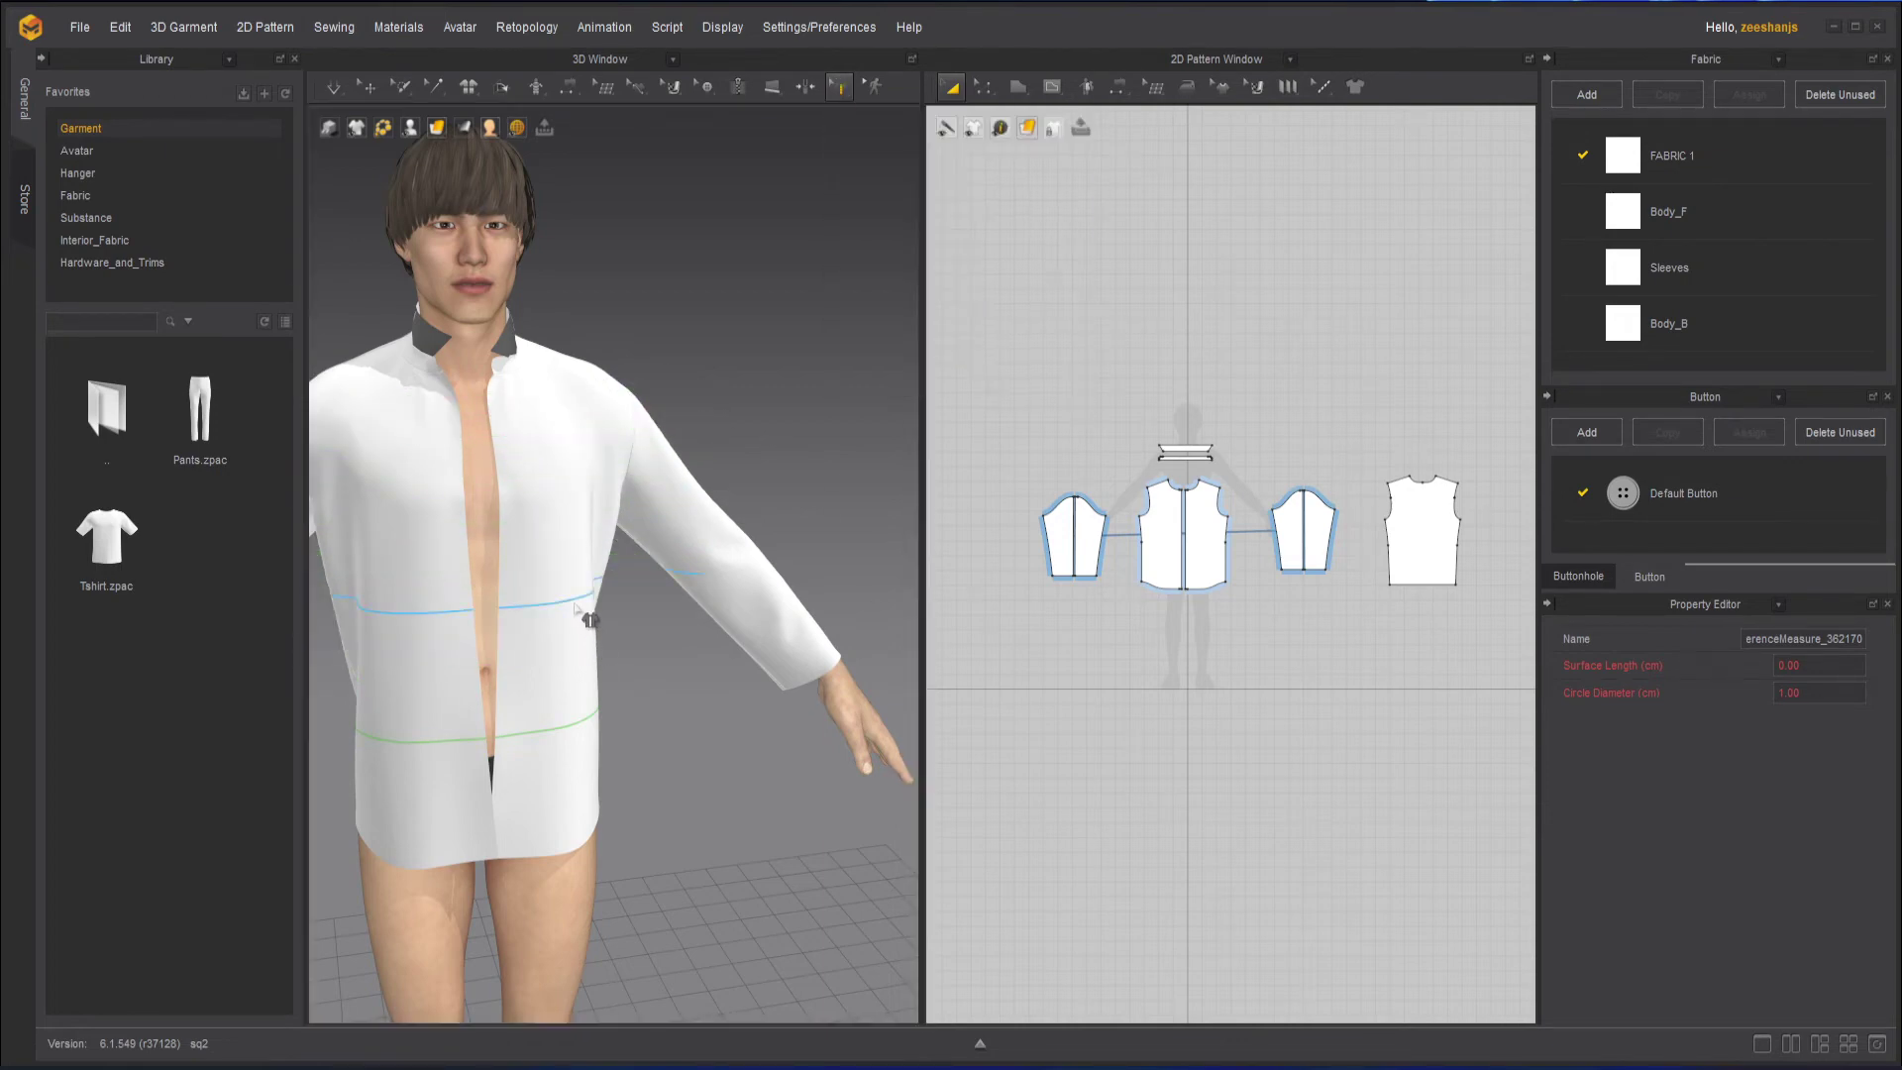
left_click(582, 641)
key("Delete")
left_click(599, 730)
key("Delete")
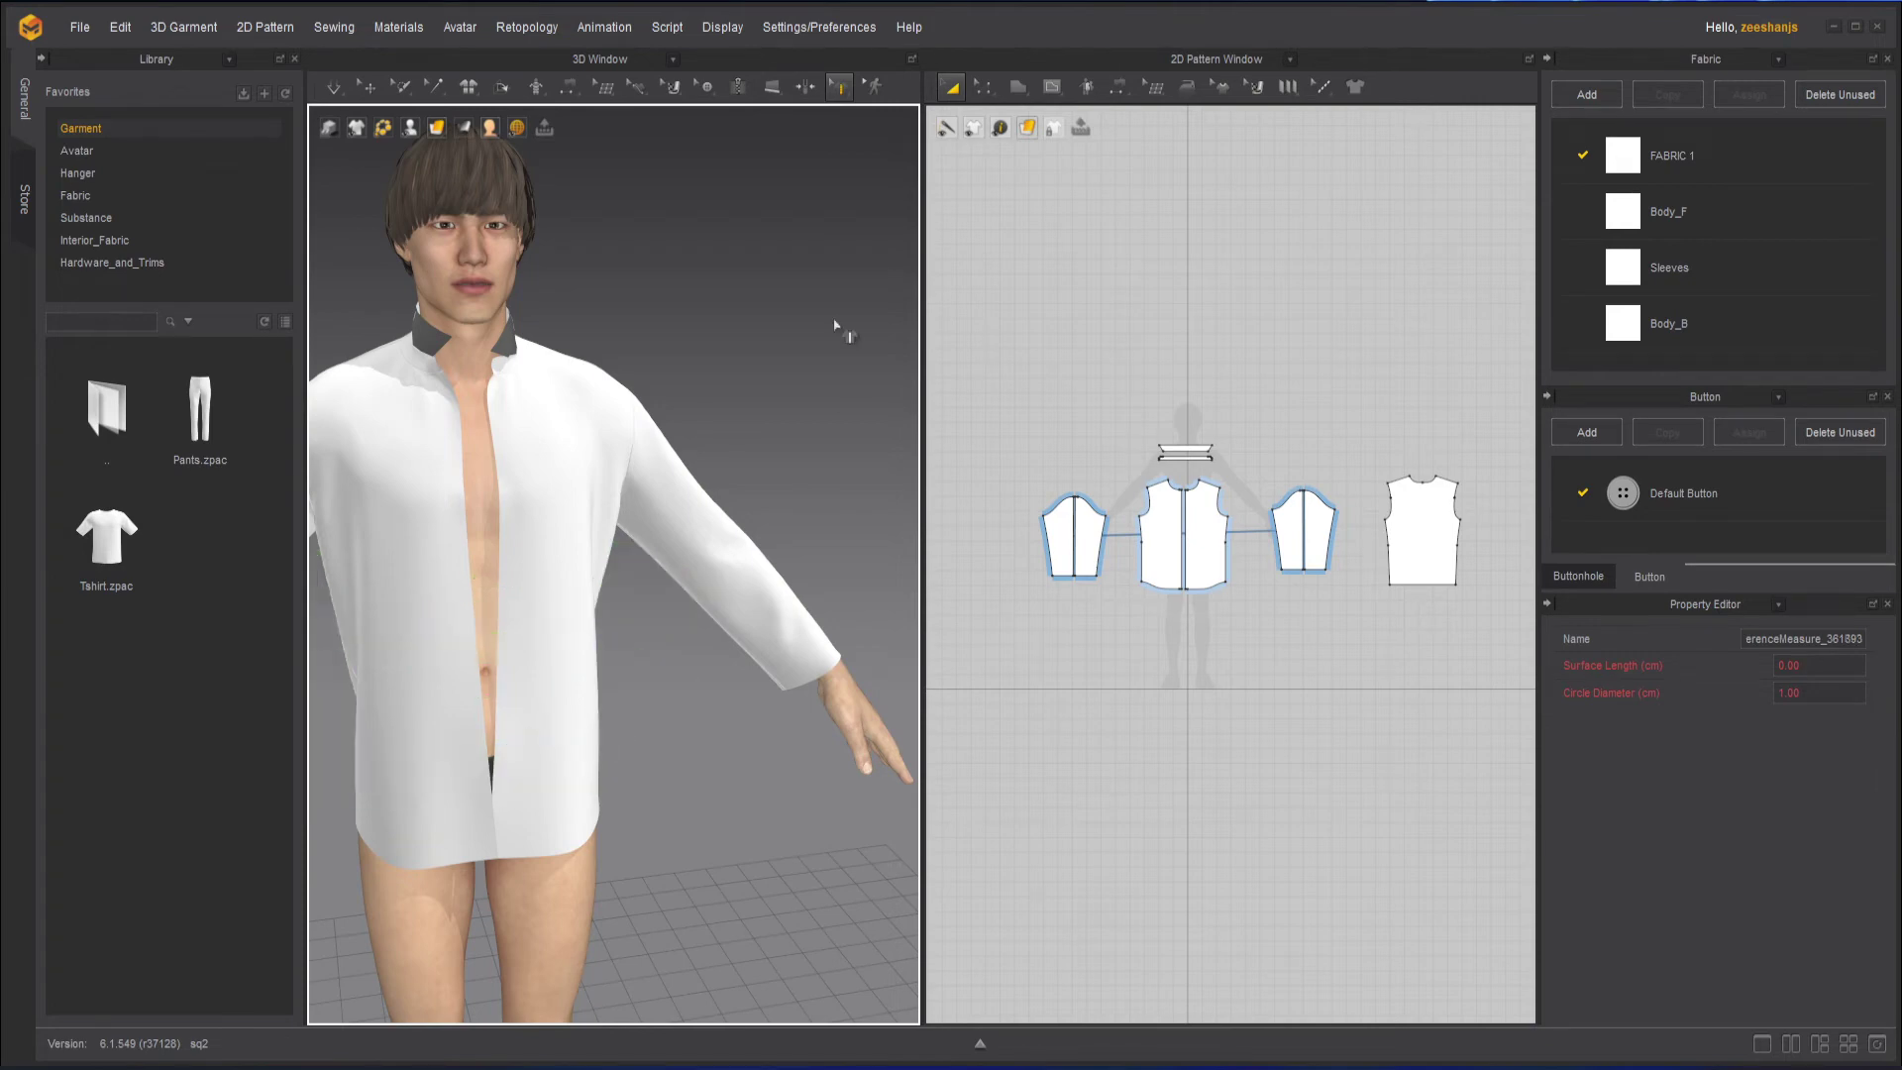
Try Basic Tape Measure (Avatar) and Basic Circumference Measure (Avatar) over the dressed avatar's hip area.
left_click(840, 88)
left_click(906, 183)
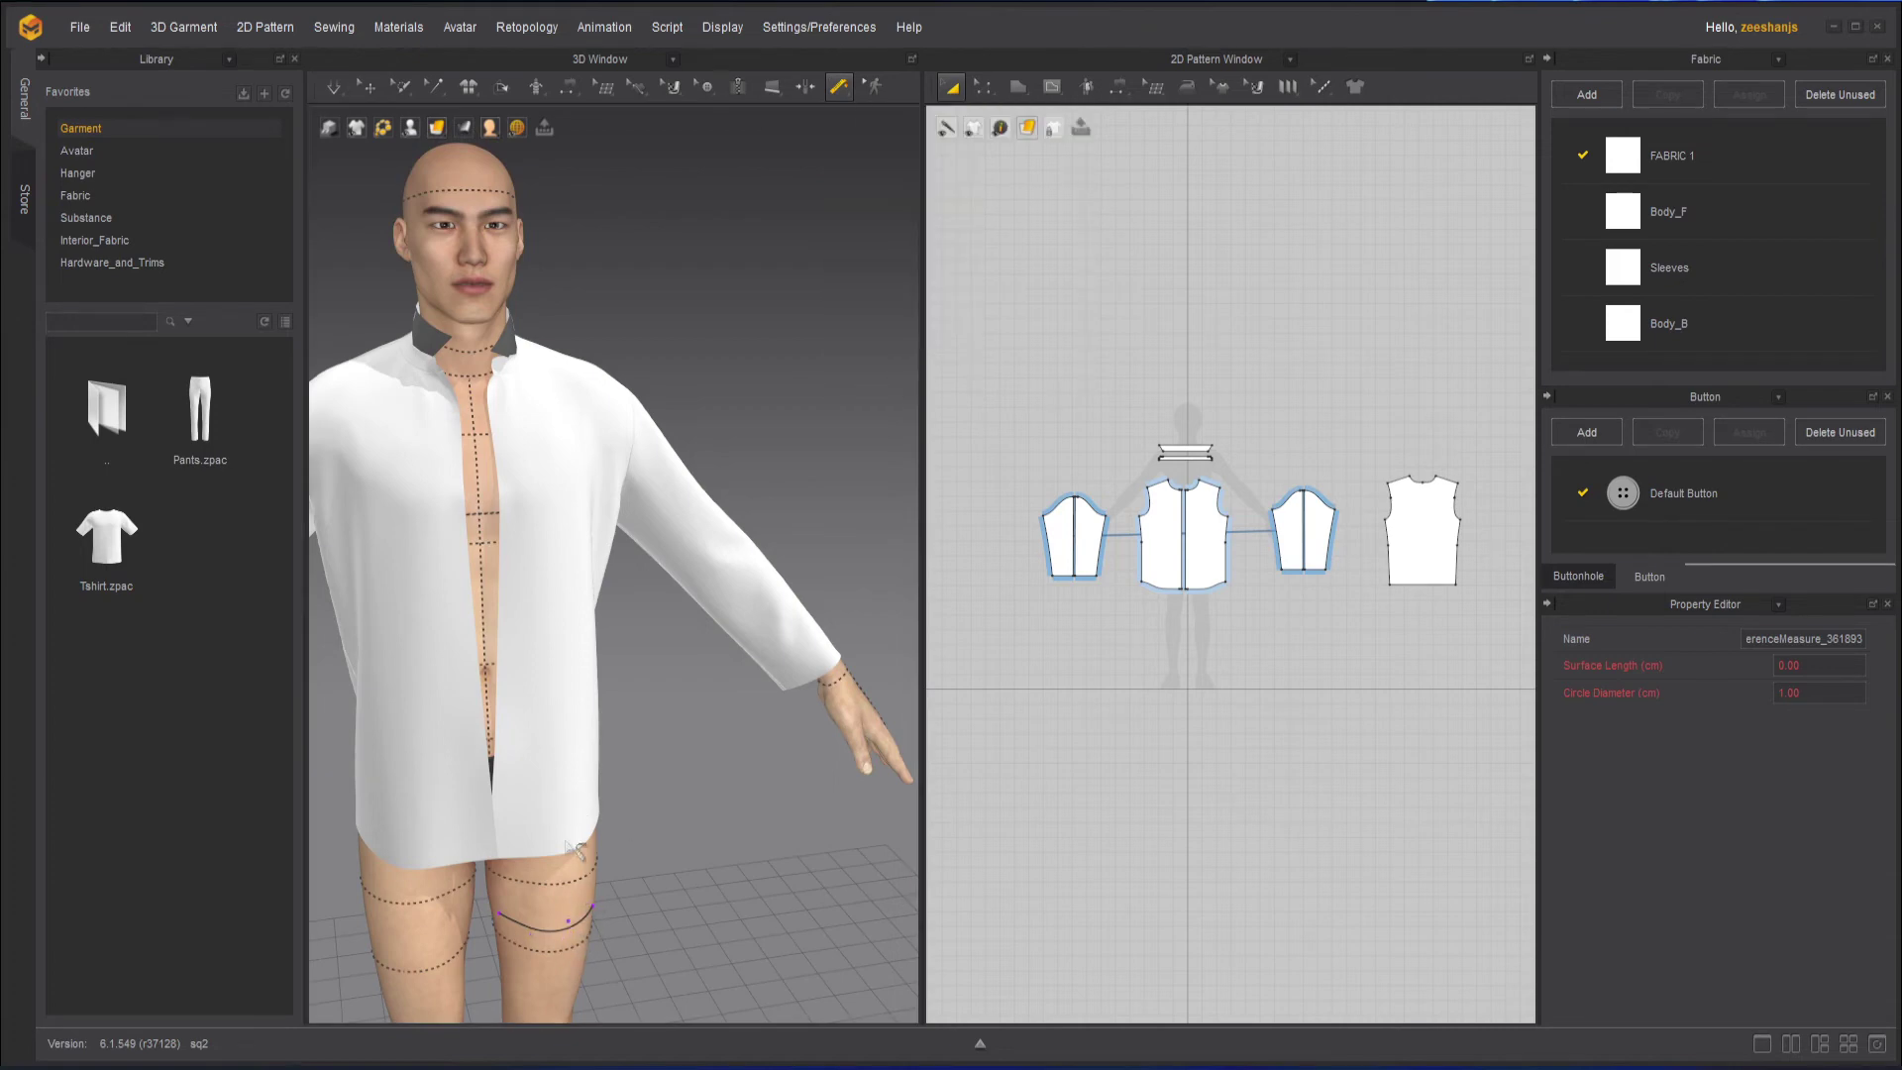
scroll(598, 716, "up", 2)
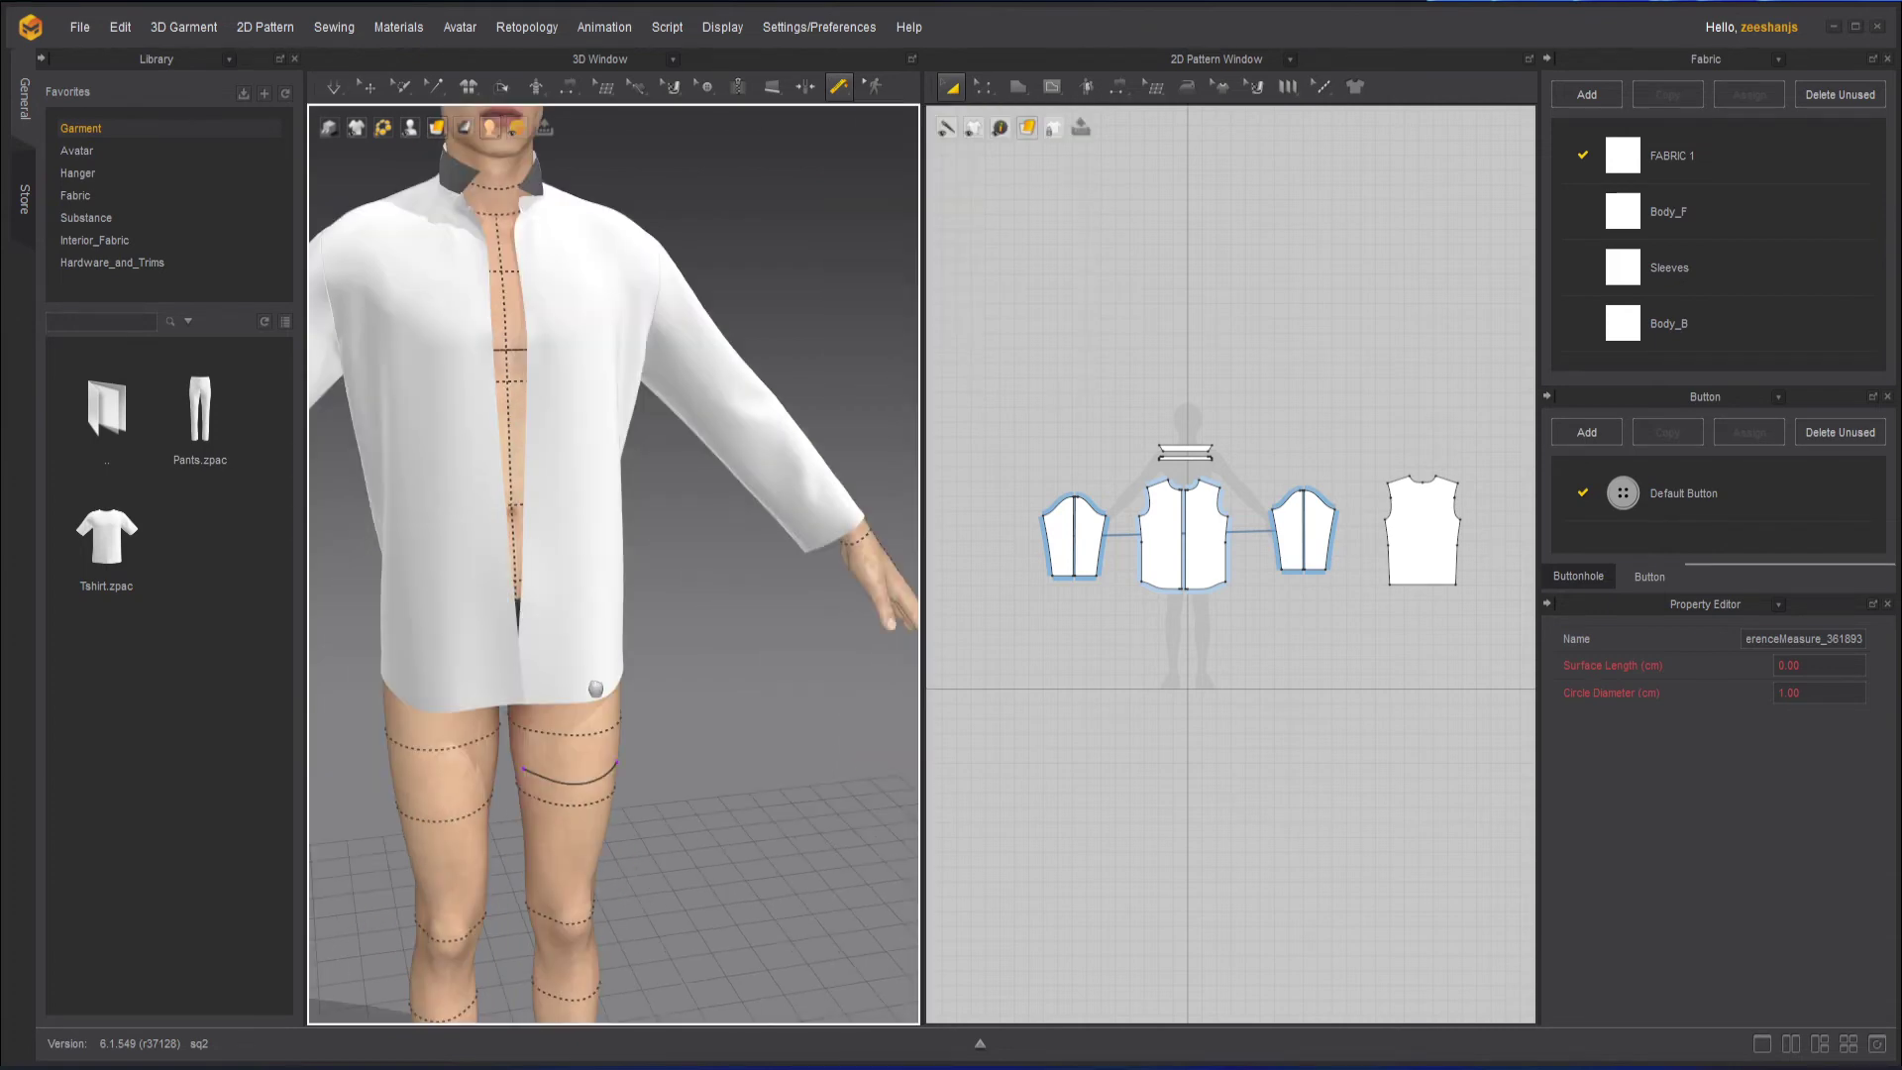
left_click(841, 85)
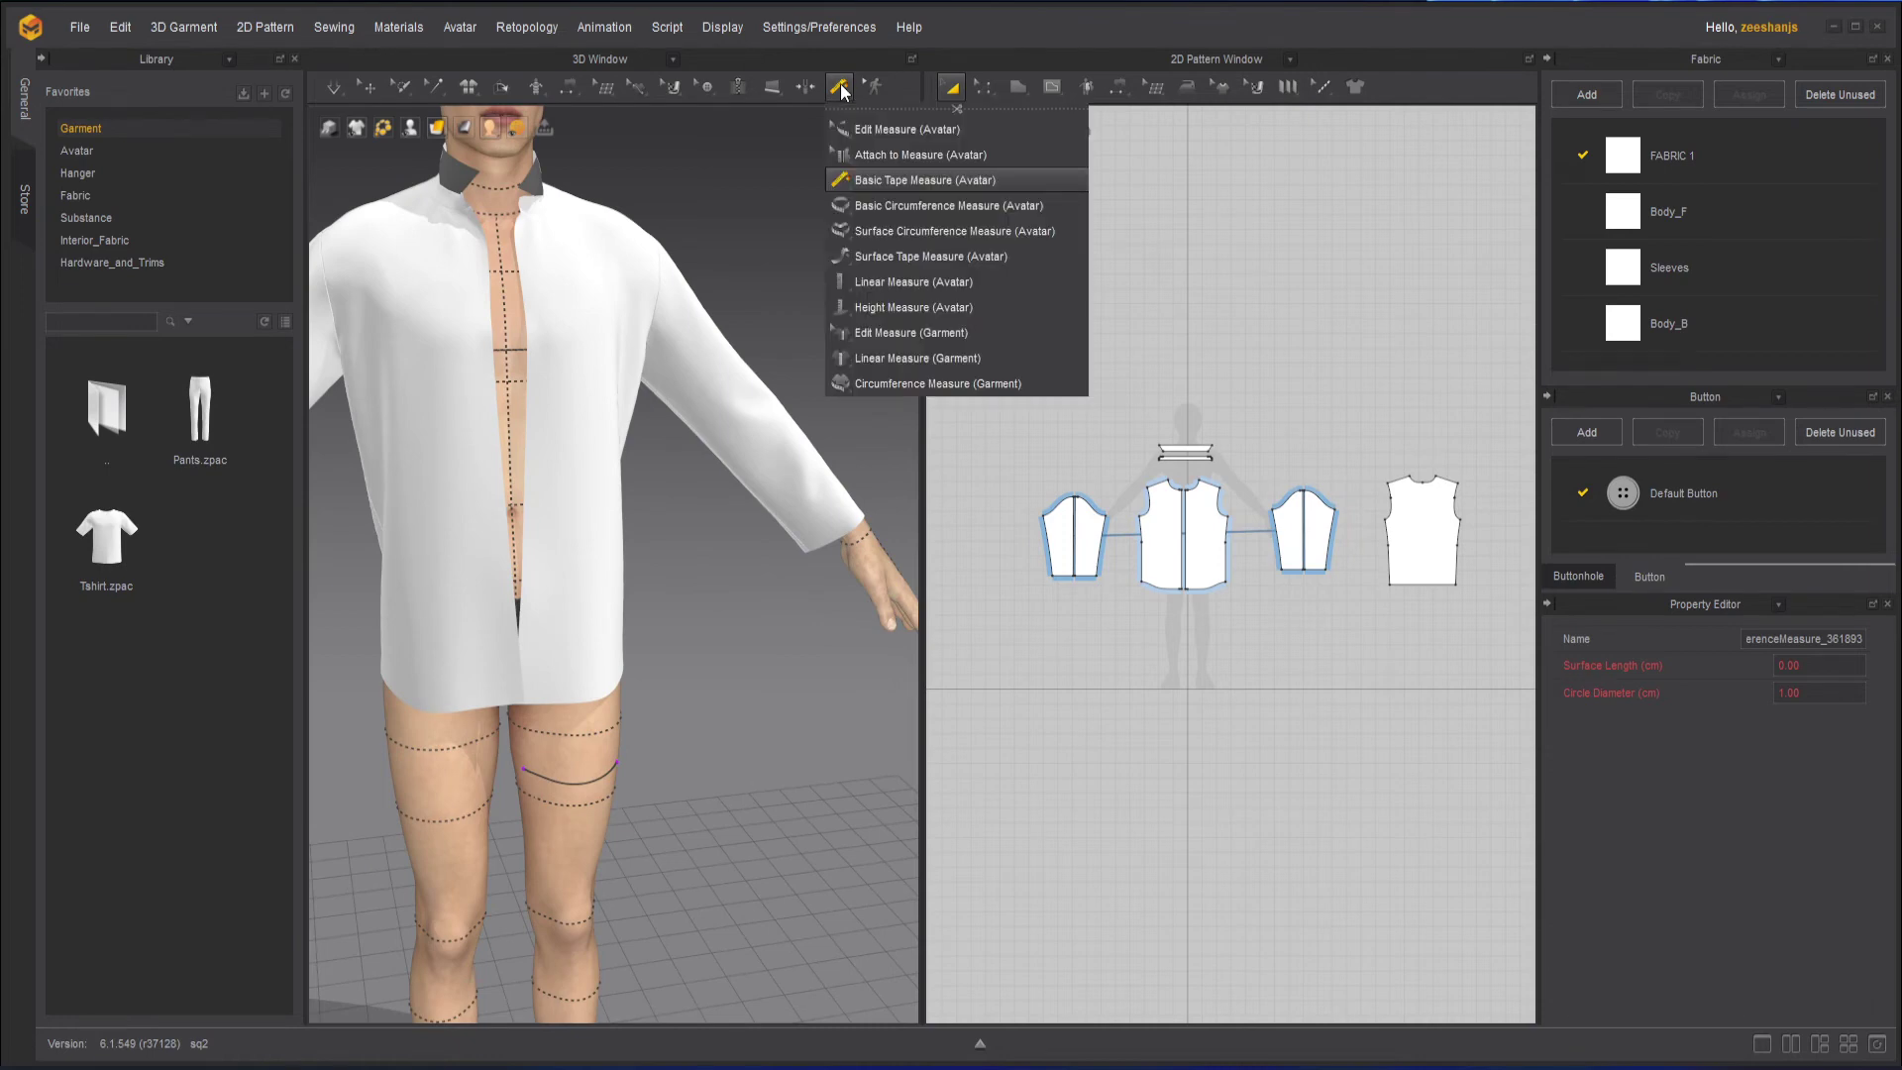
left_click(949, 207)
scroll(584, 674, "up", 2)
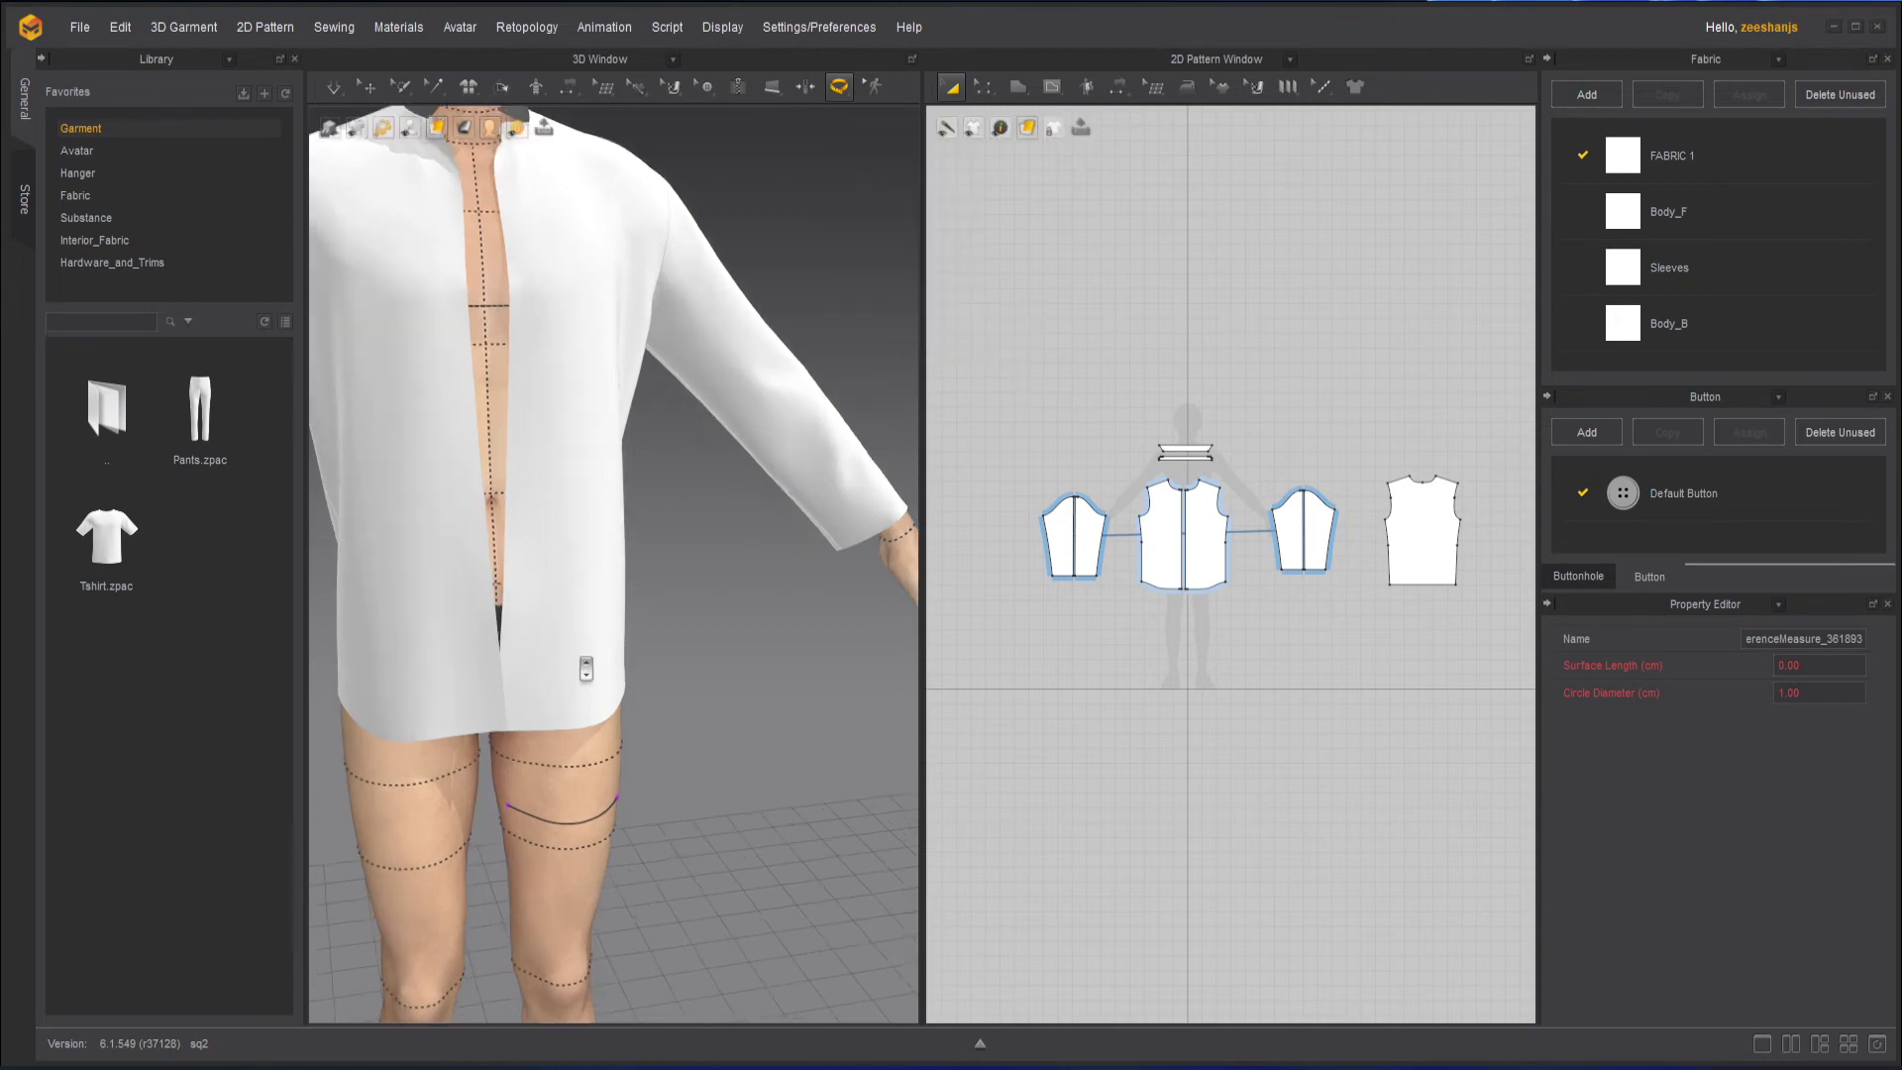
right_click_drag(604, 694, 493, 696)
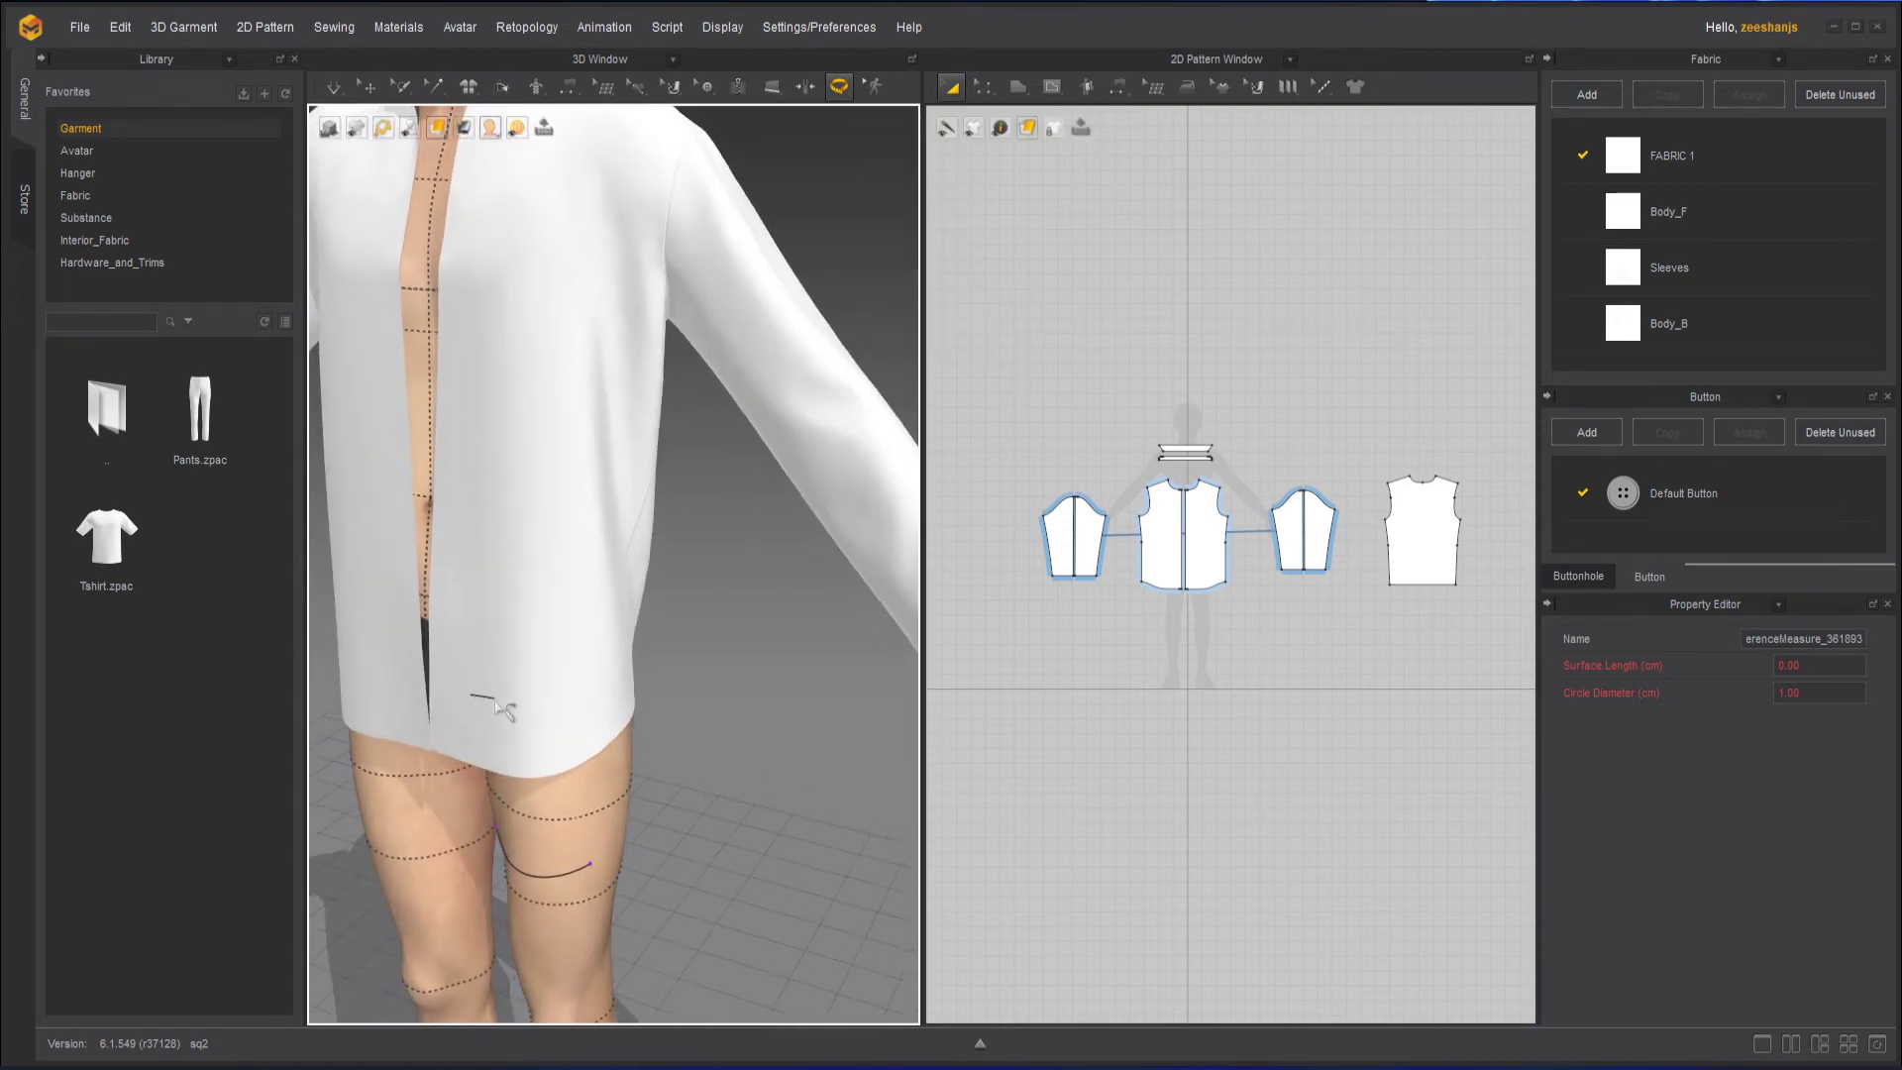
Try to measure the avatar's left hip beneath the shirt with Surface Tape Measure (Avatar).
left_click(838, 89)
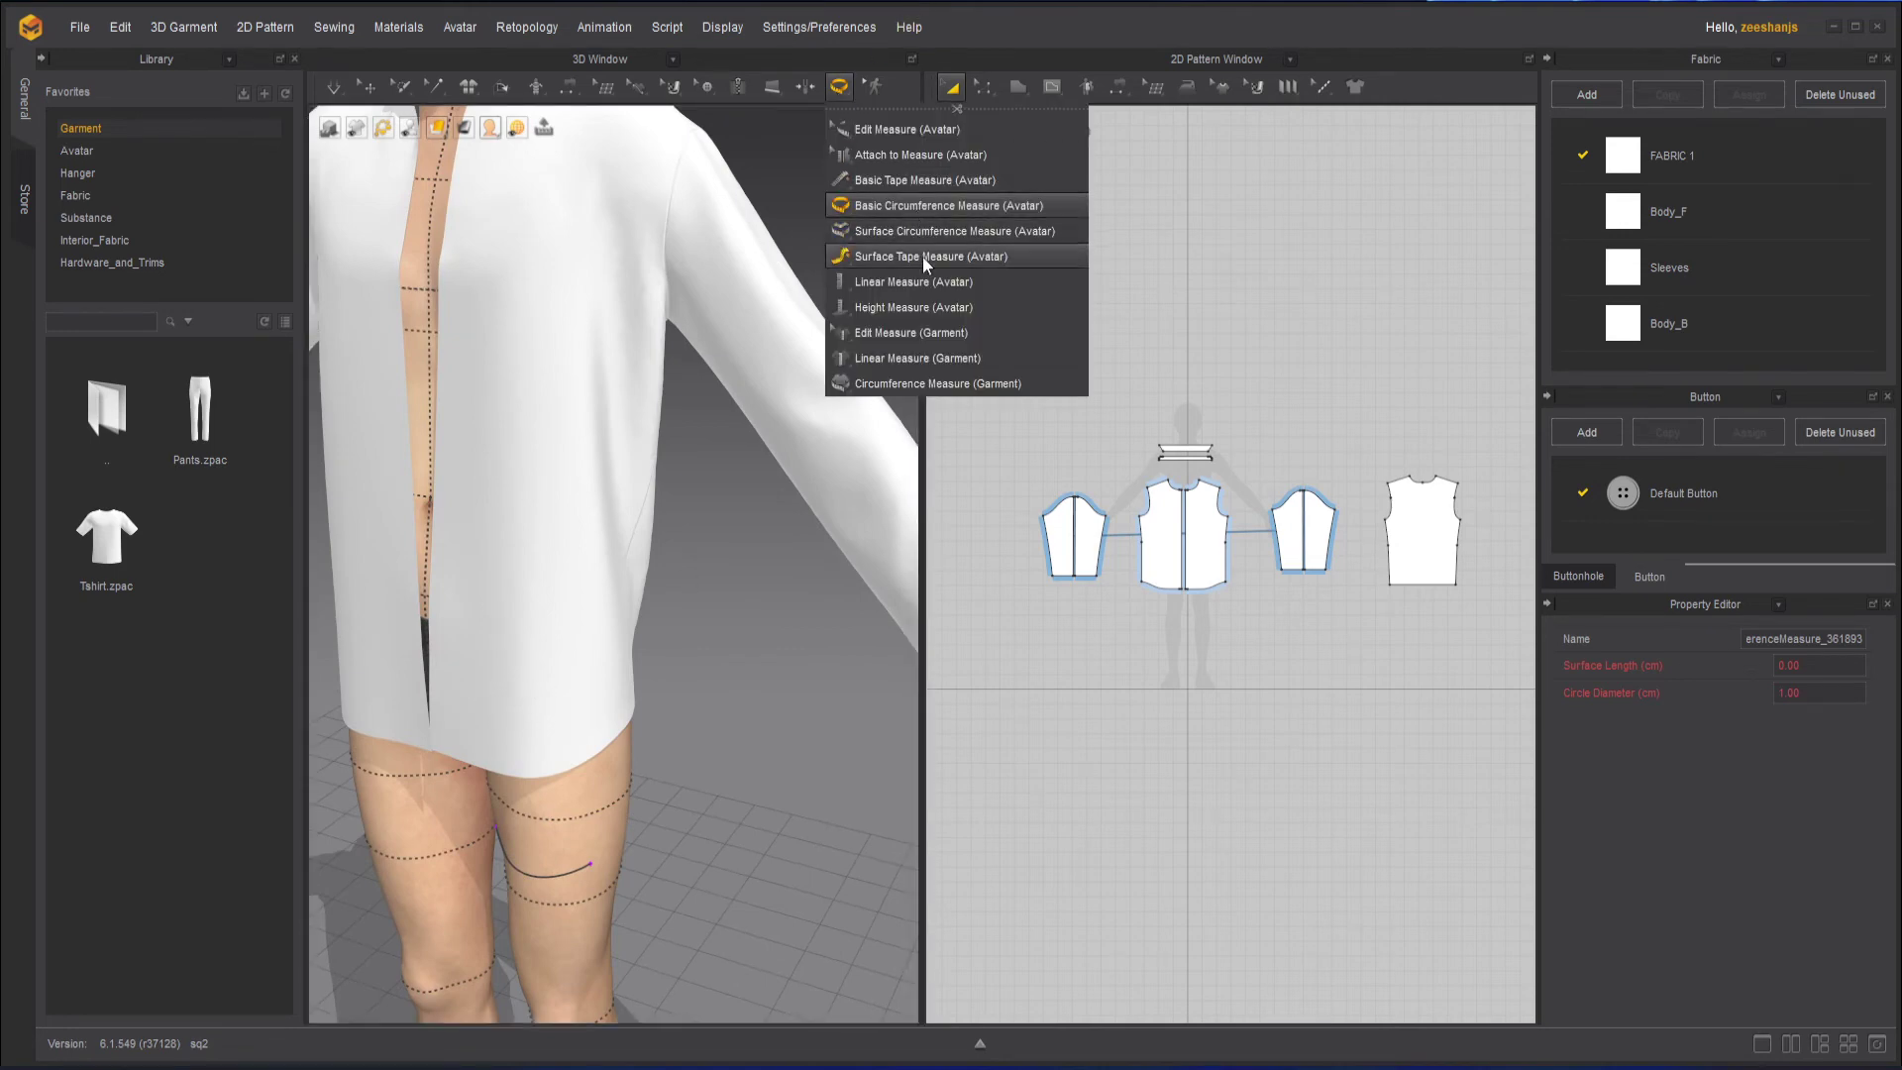
left_click(979, 256)
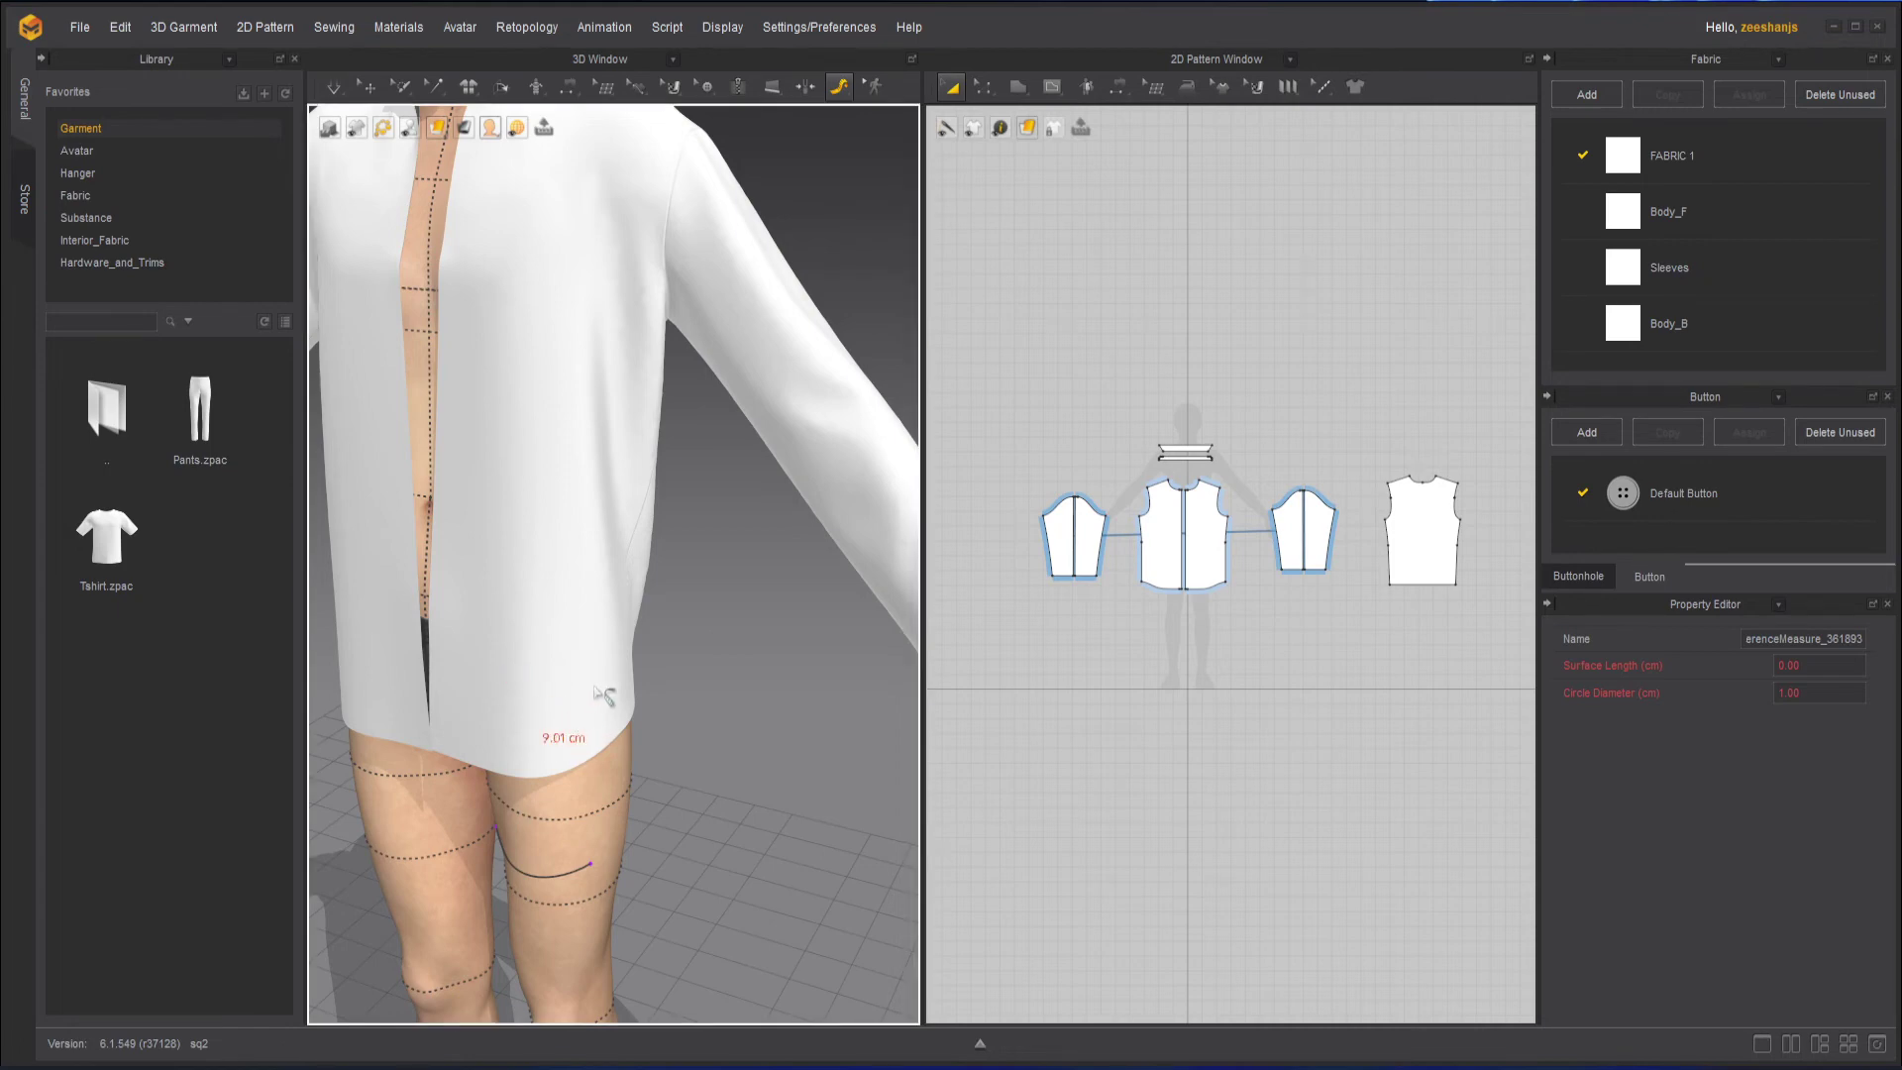
right_click_drag(592, 689, 607, 672)
left_click(515, 676)
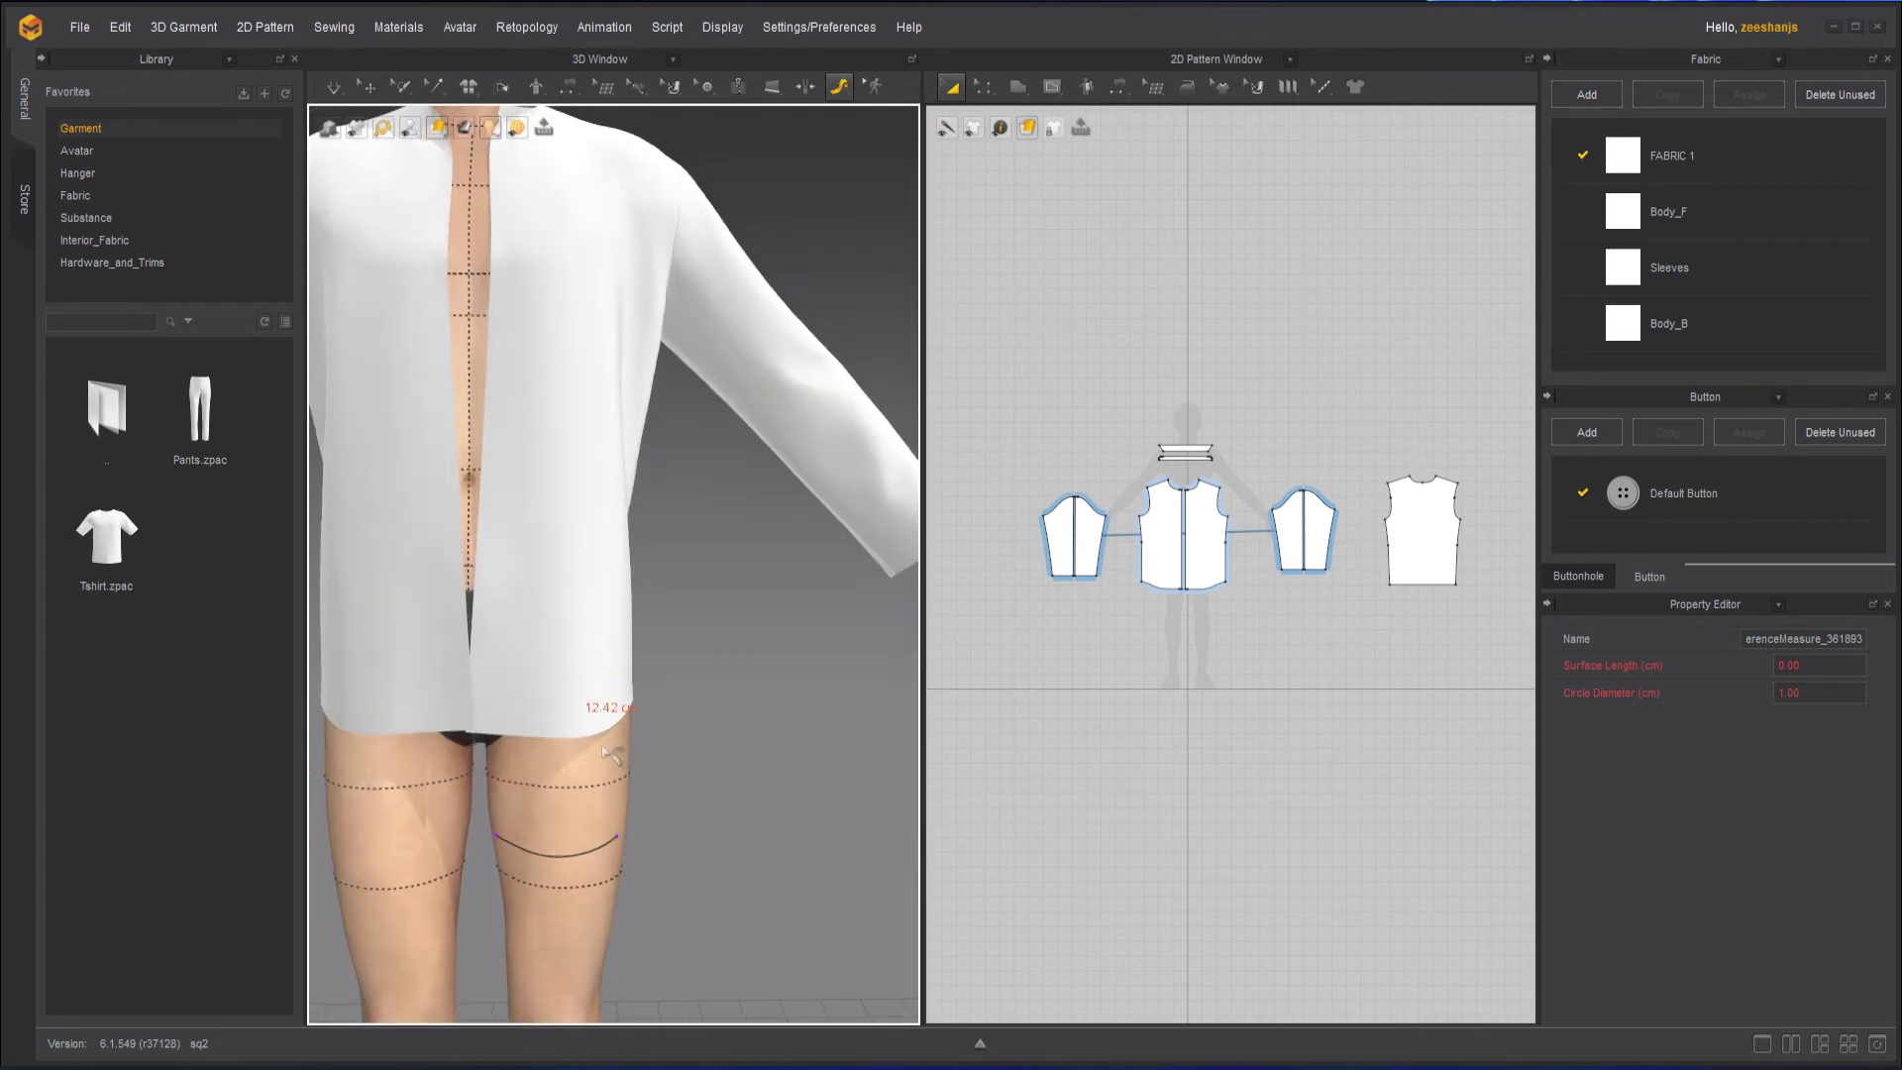
key("Escape")
Try to measure the avatar's body through the shirt near the hem with Basic Tape Measure (Avatar).
left_click(837, 88)
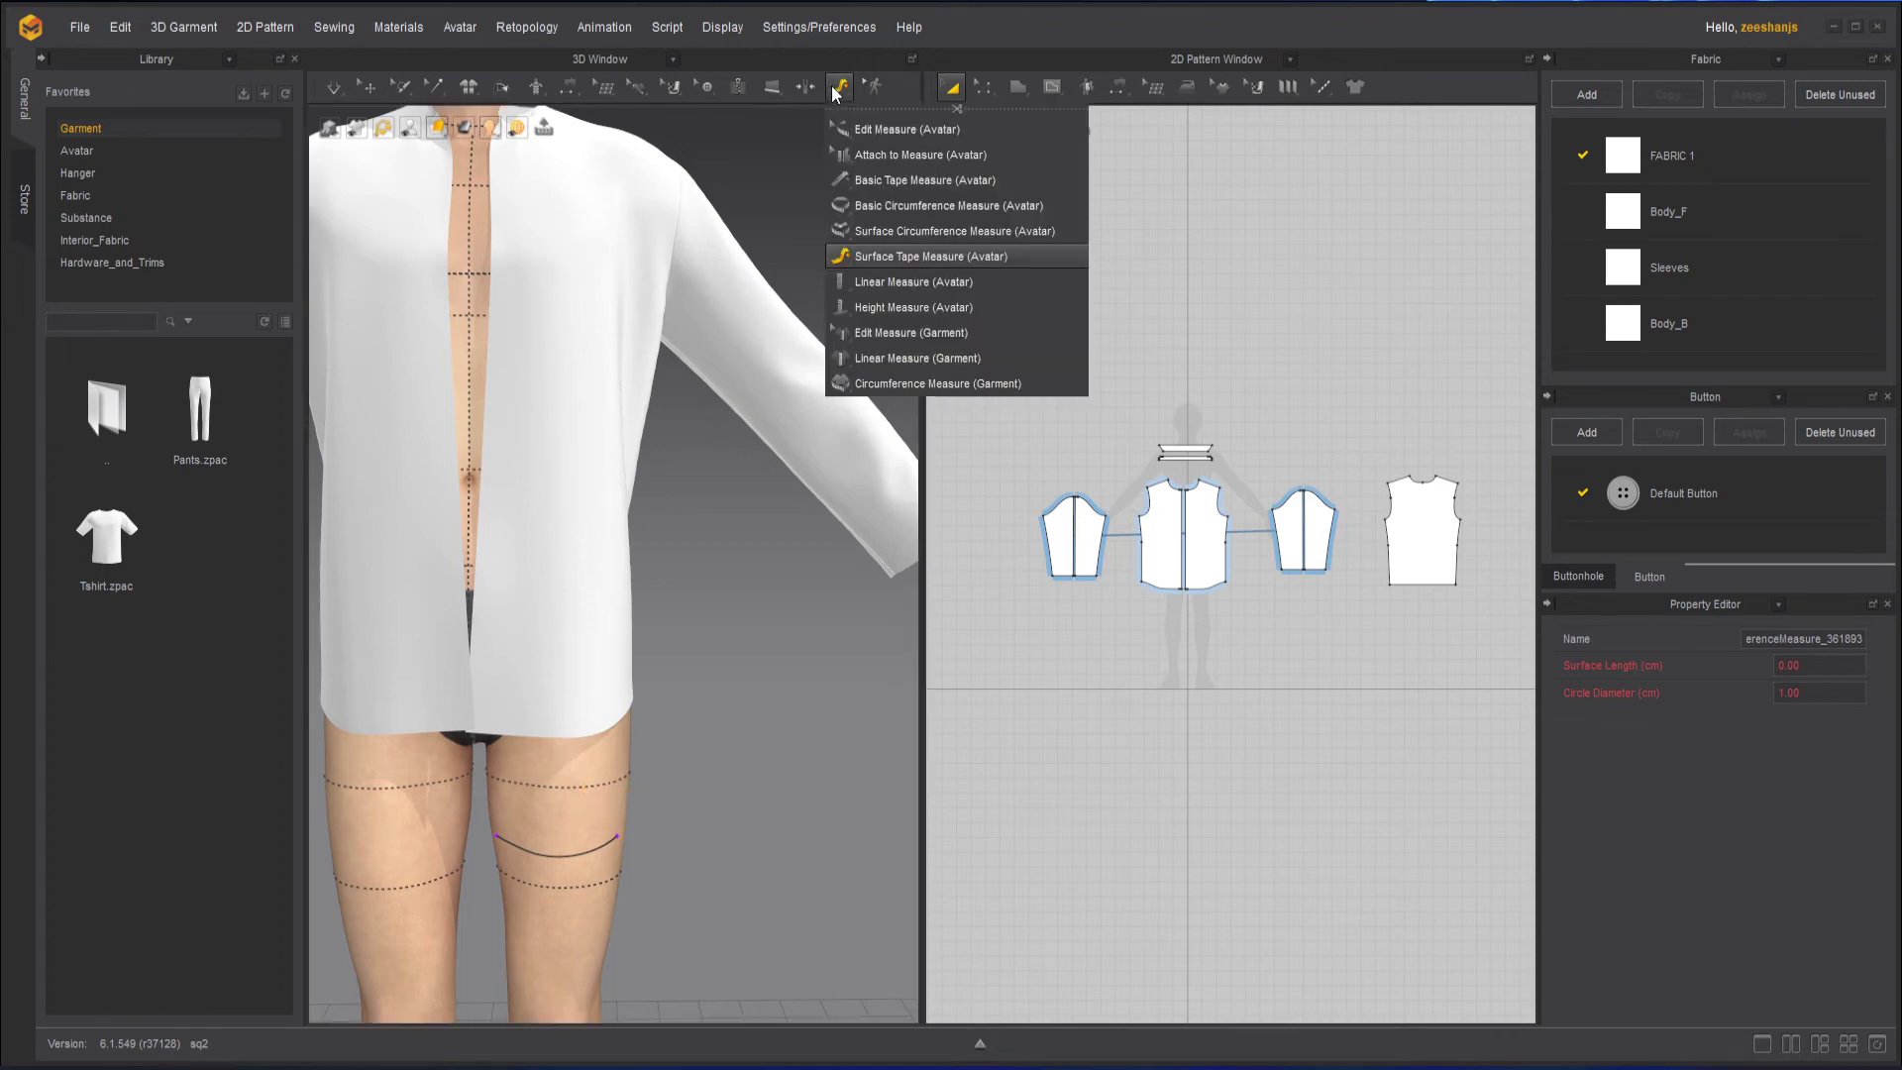
left_click(917, 256)
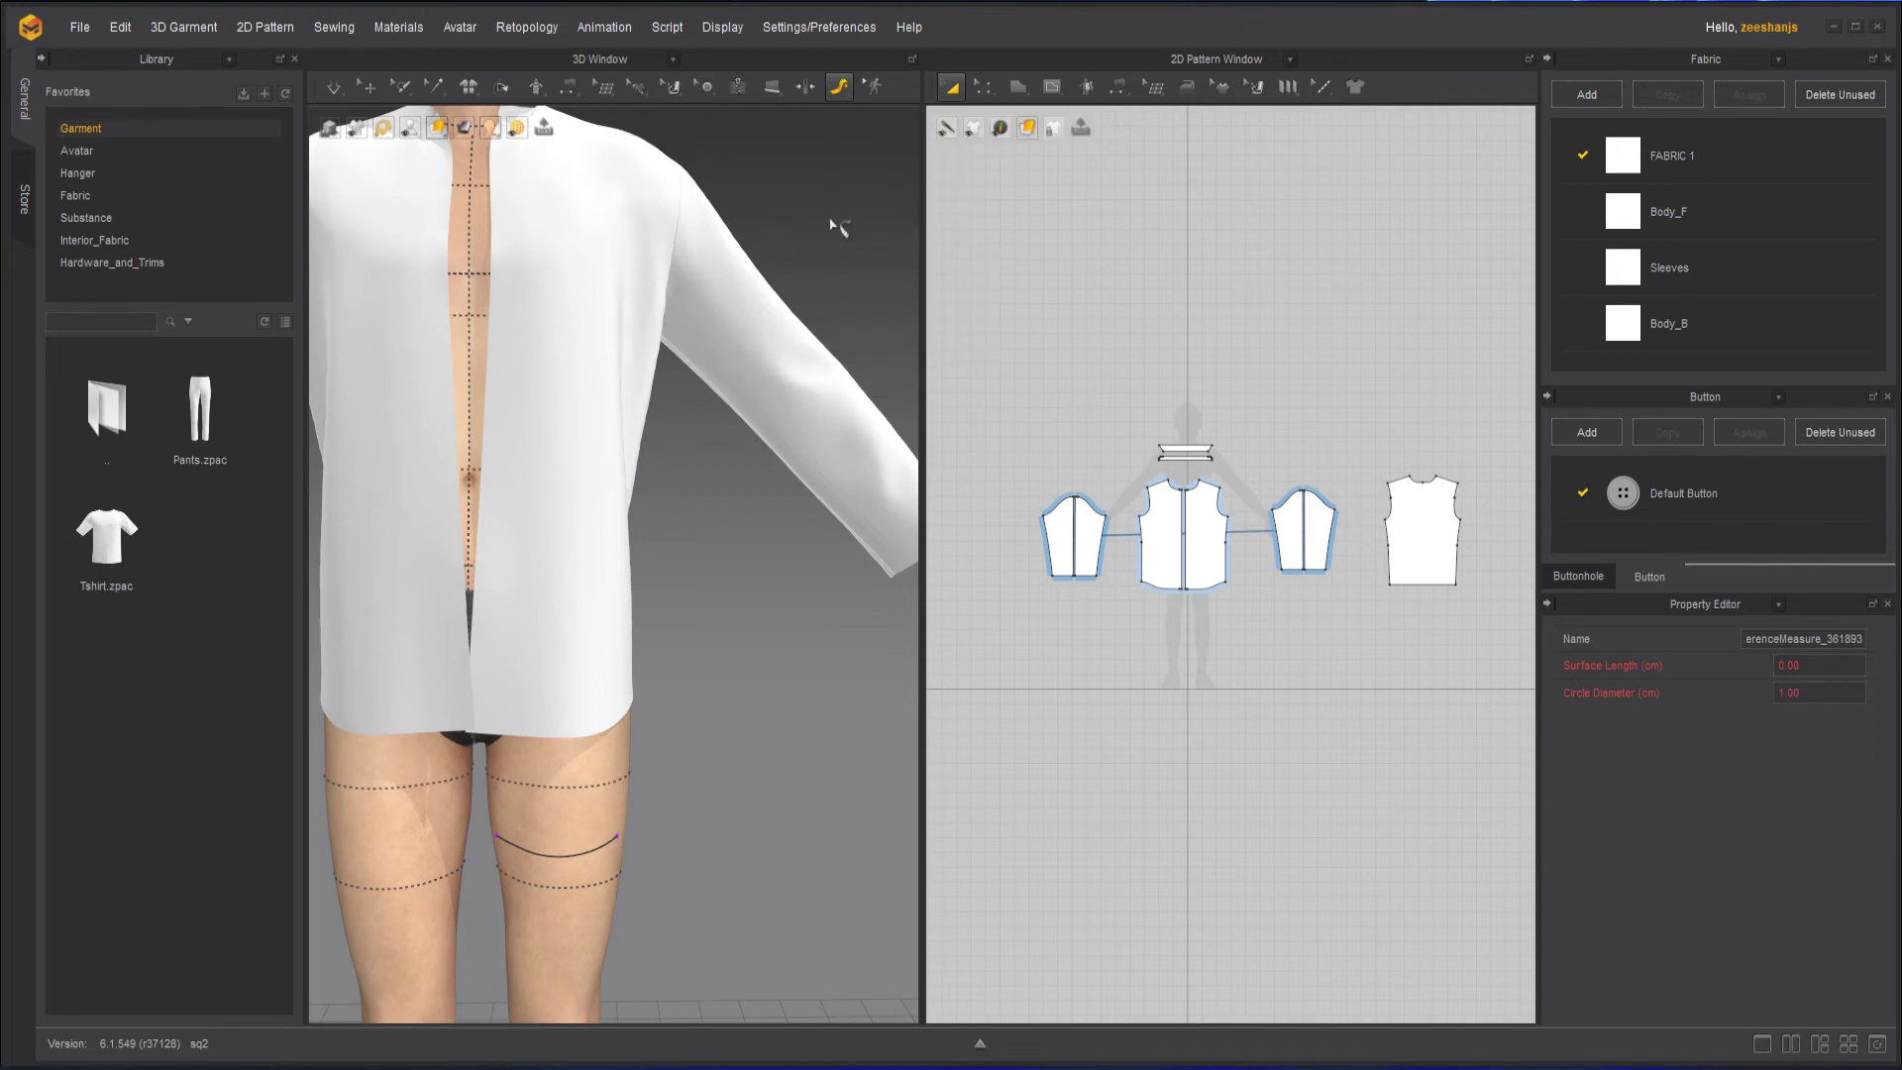
left_click(838, 88)
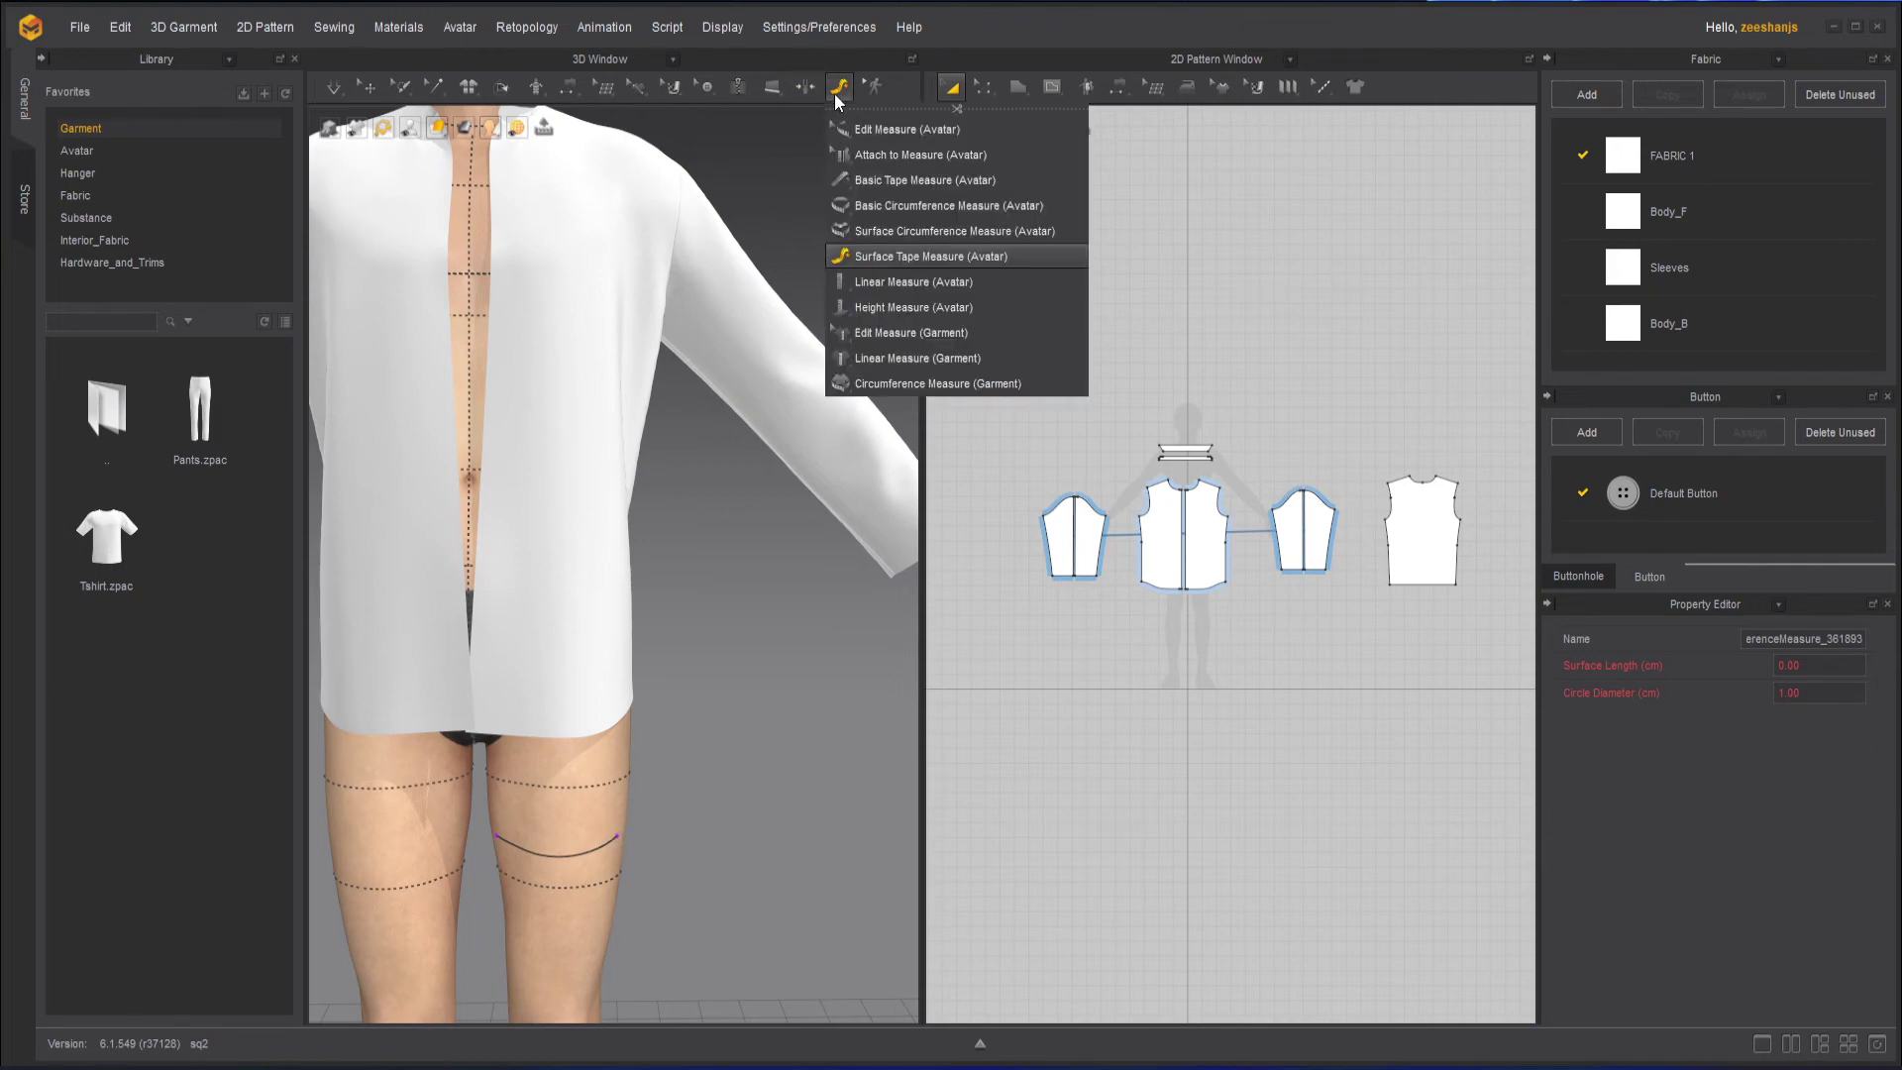
left_click(902, 182)
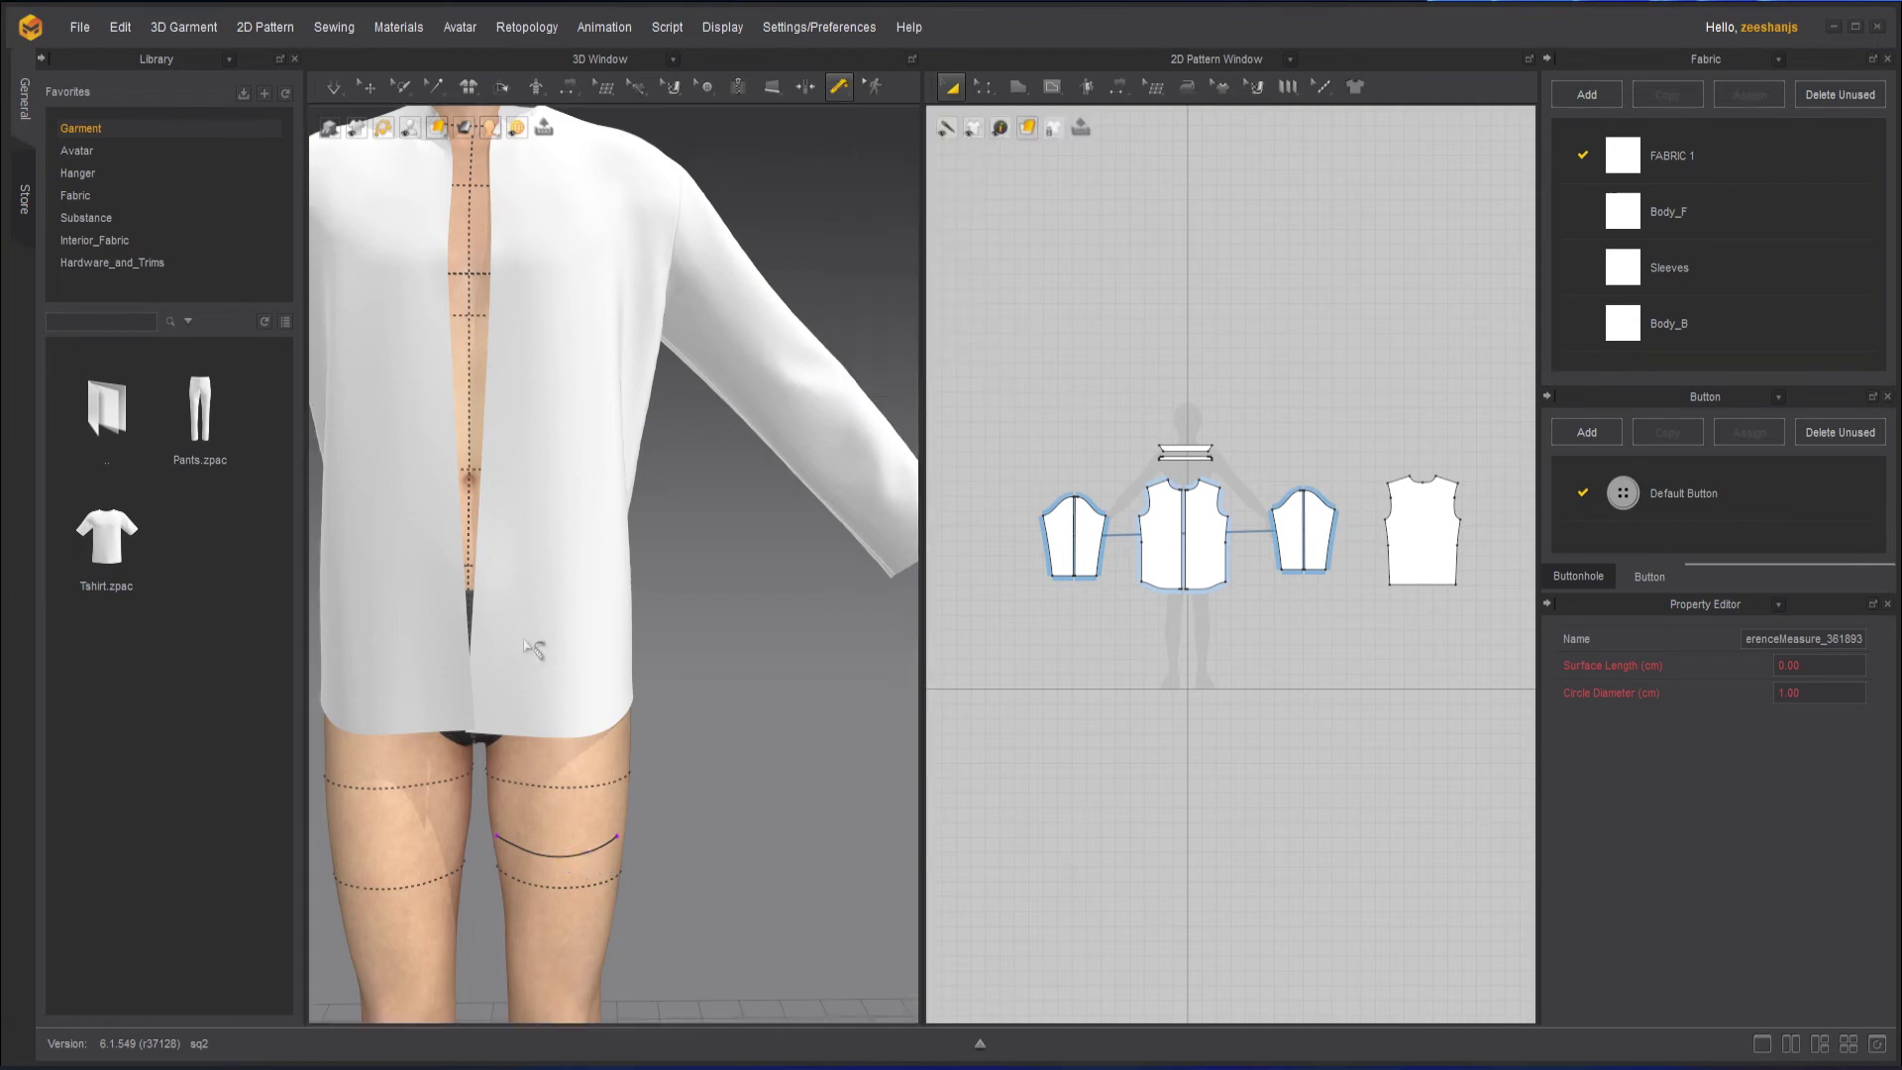
right_click_drag(540, 672, 500, 710)
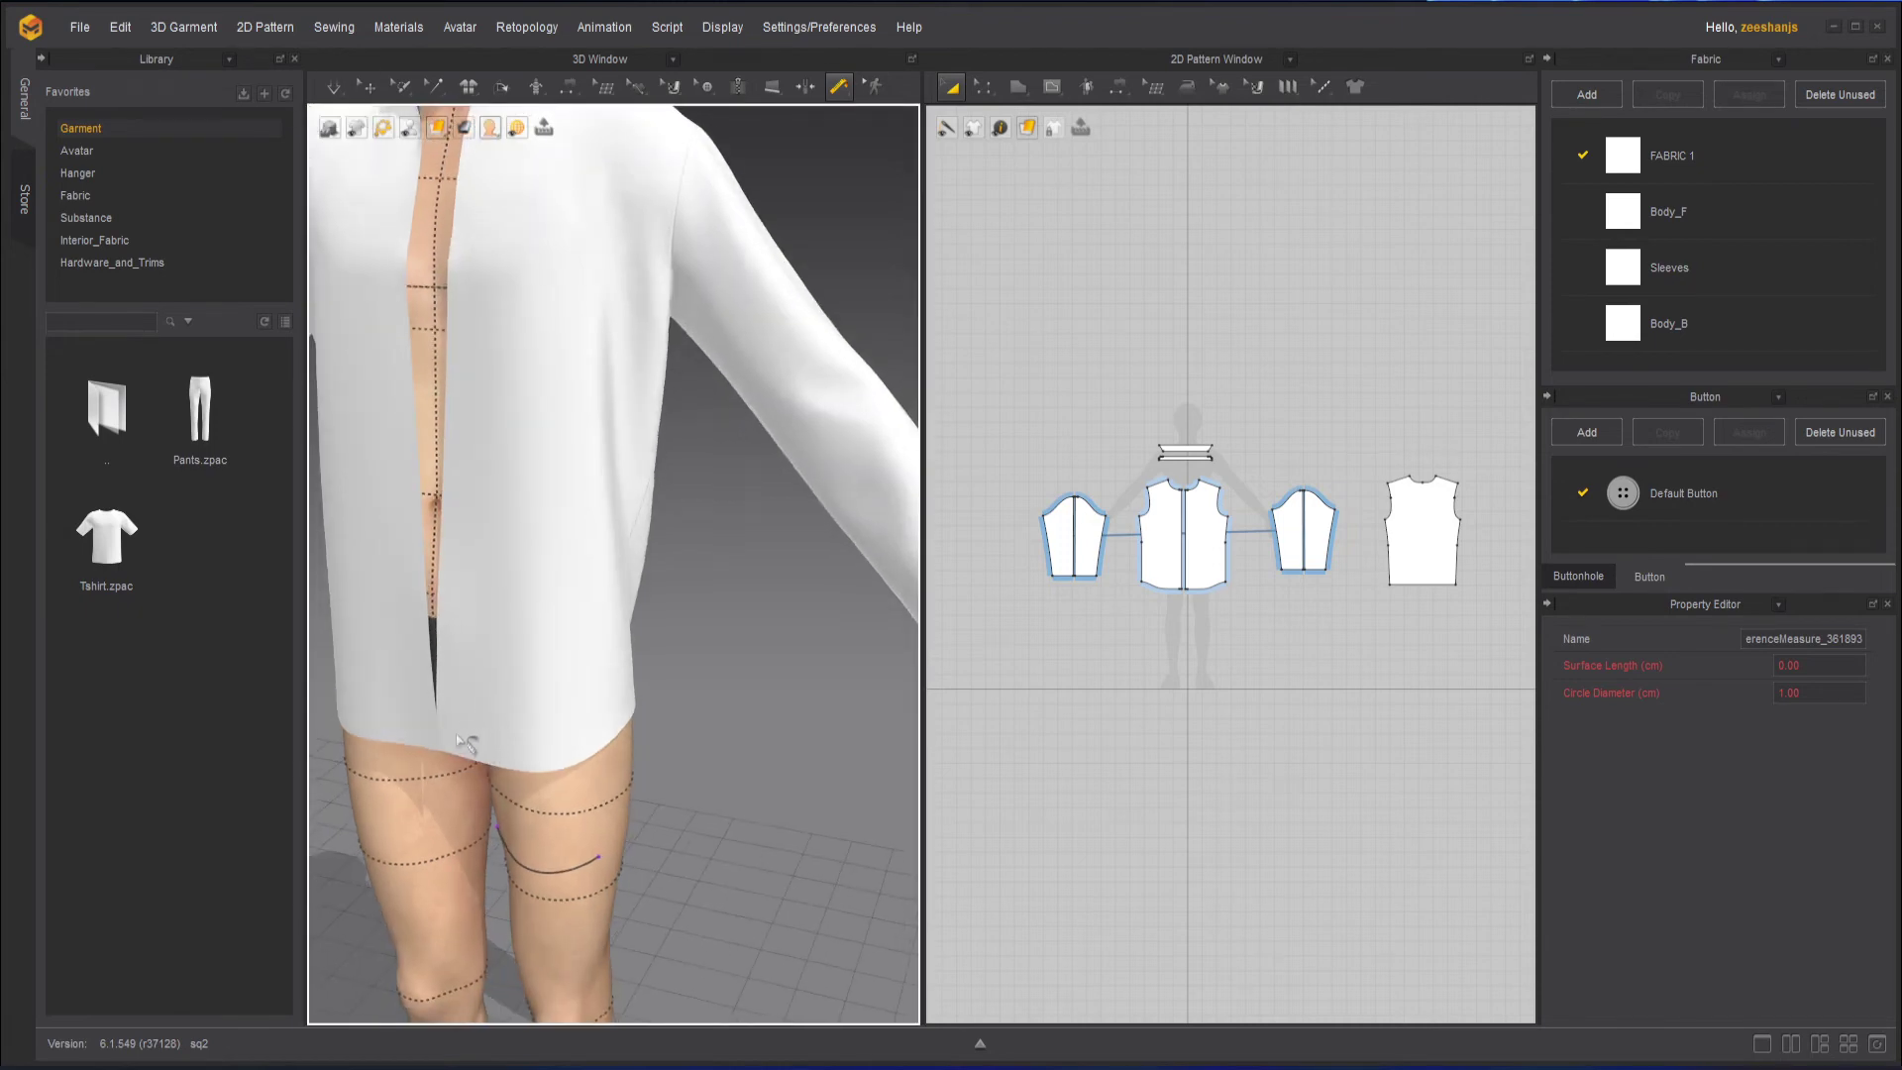
left_click(488, 748)
right_click_drag(516, 715, 573, 607)
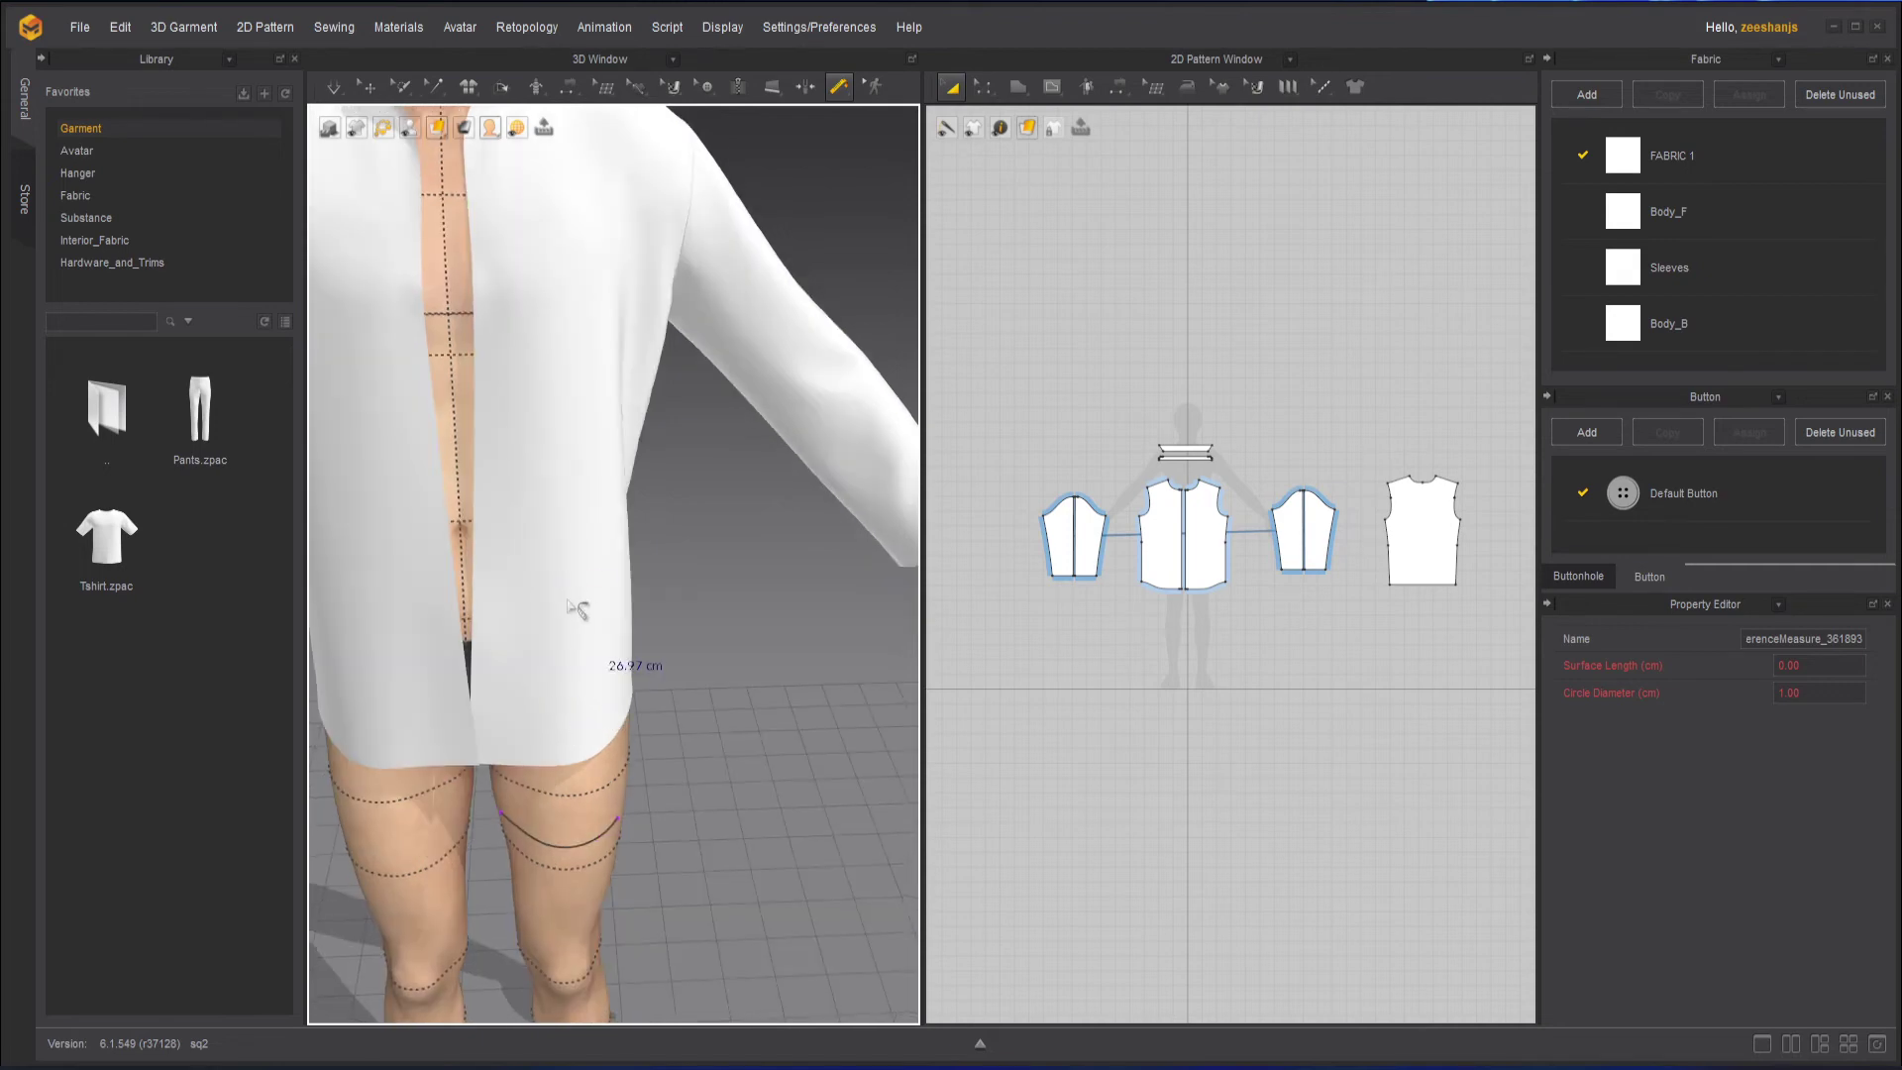
Select the shirt's left front panel in the 3D window with Select/Move.
left_click(369, 86)
left_click(545, 635)
left_click(723, 662)
left_click(553, 582)
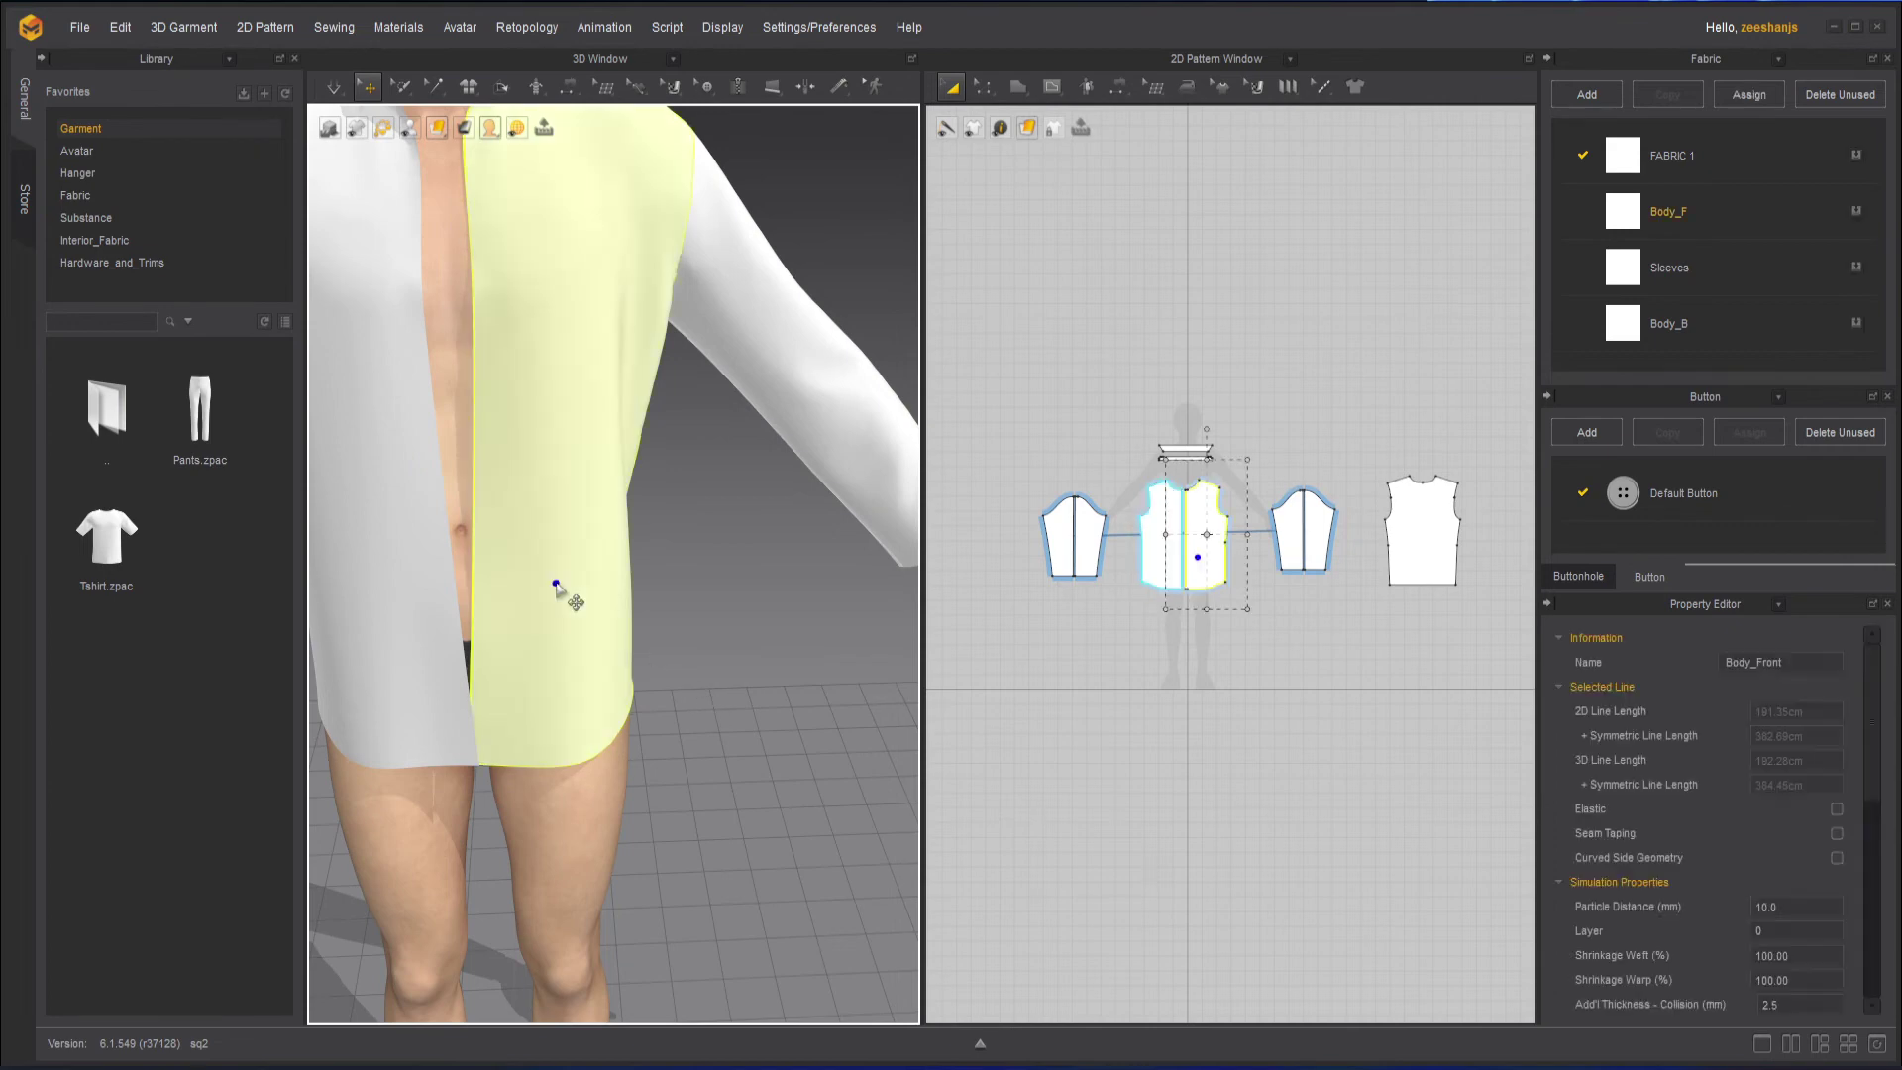
Try to measure down the avatar's left thigh to the knee and back up with Basic Tape Measure (Avatar).
left_click(841, 89)
left_click(525, 686)
double_click(611, 666)
right_click_drag(704, 749, 736, 609)
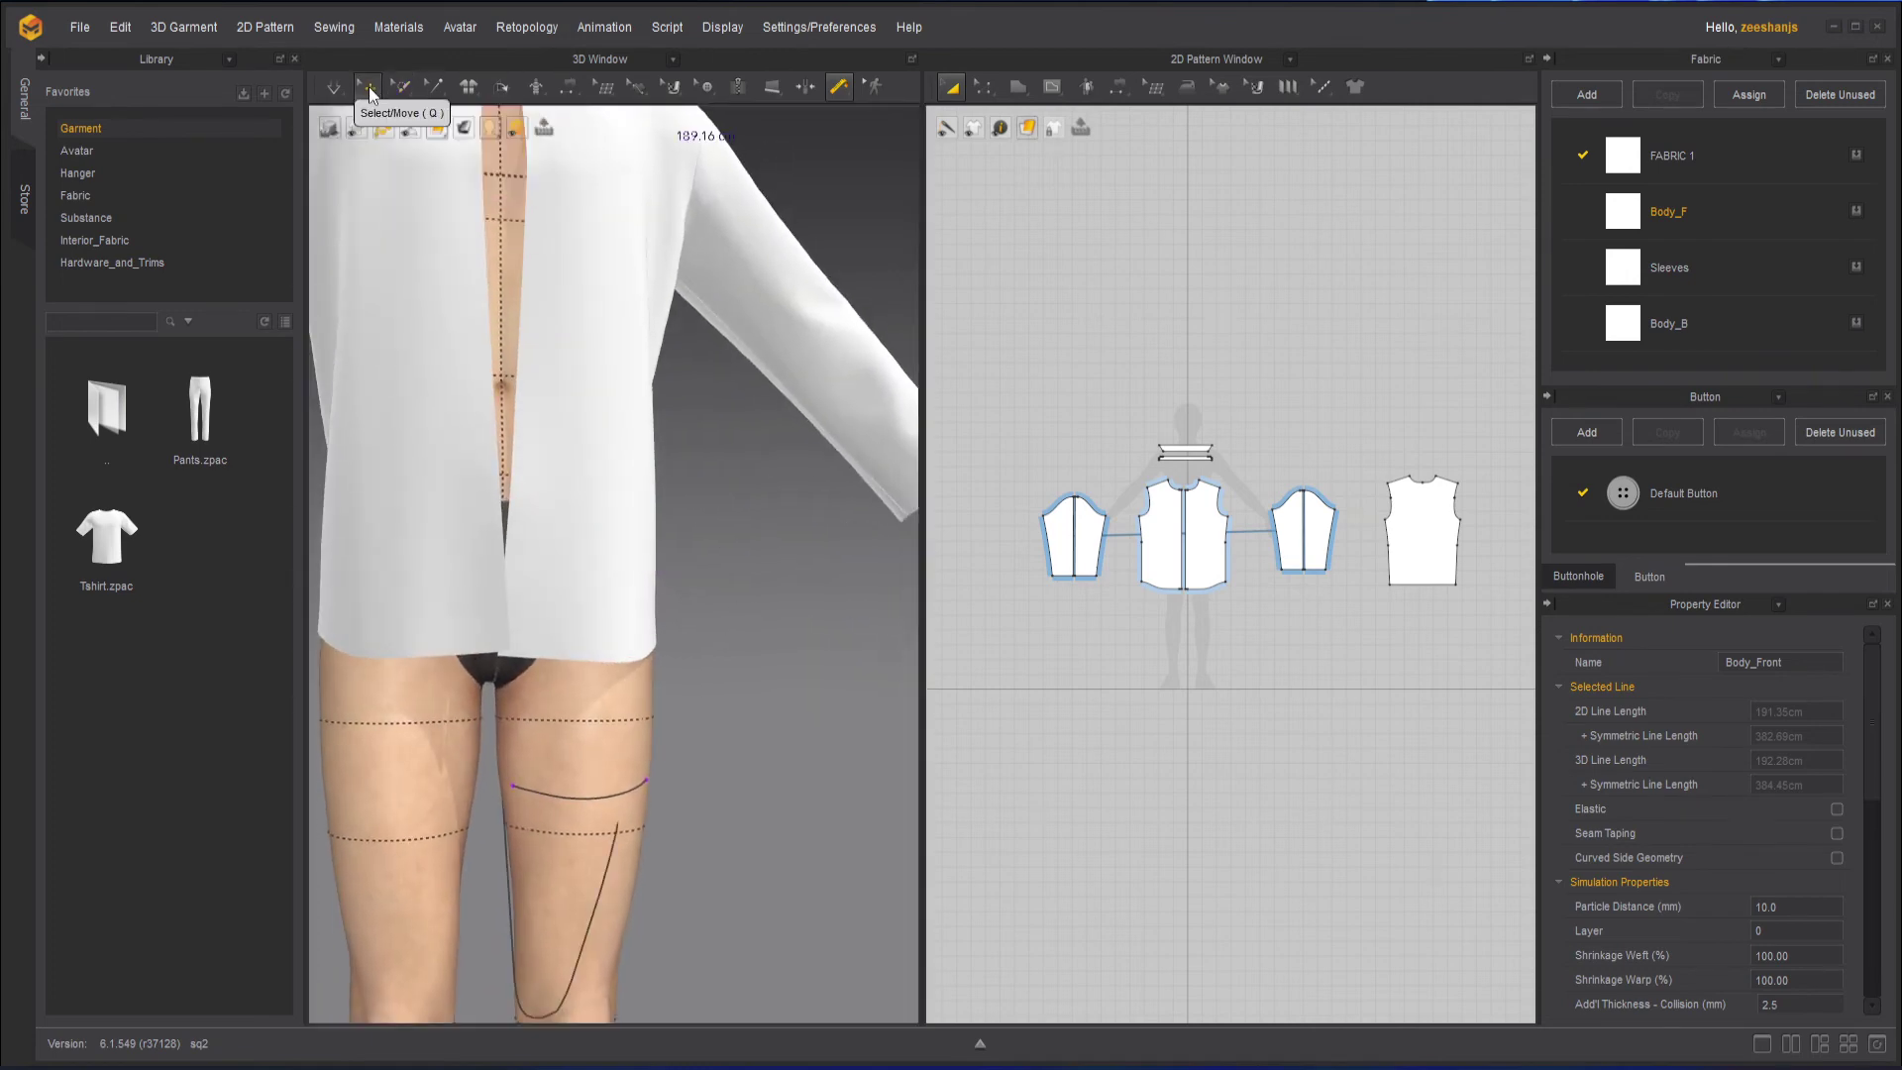
Return to Select/Move and clear the selection in the 3D window.
left_click(368, 87)
left_click(635, 543)
left_click(677, 683)
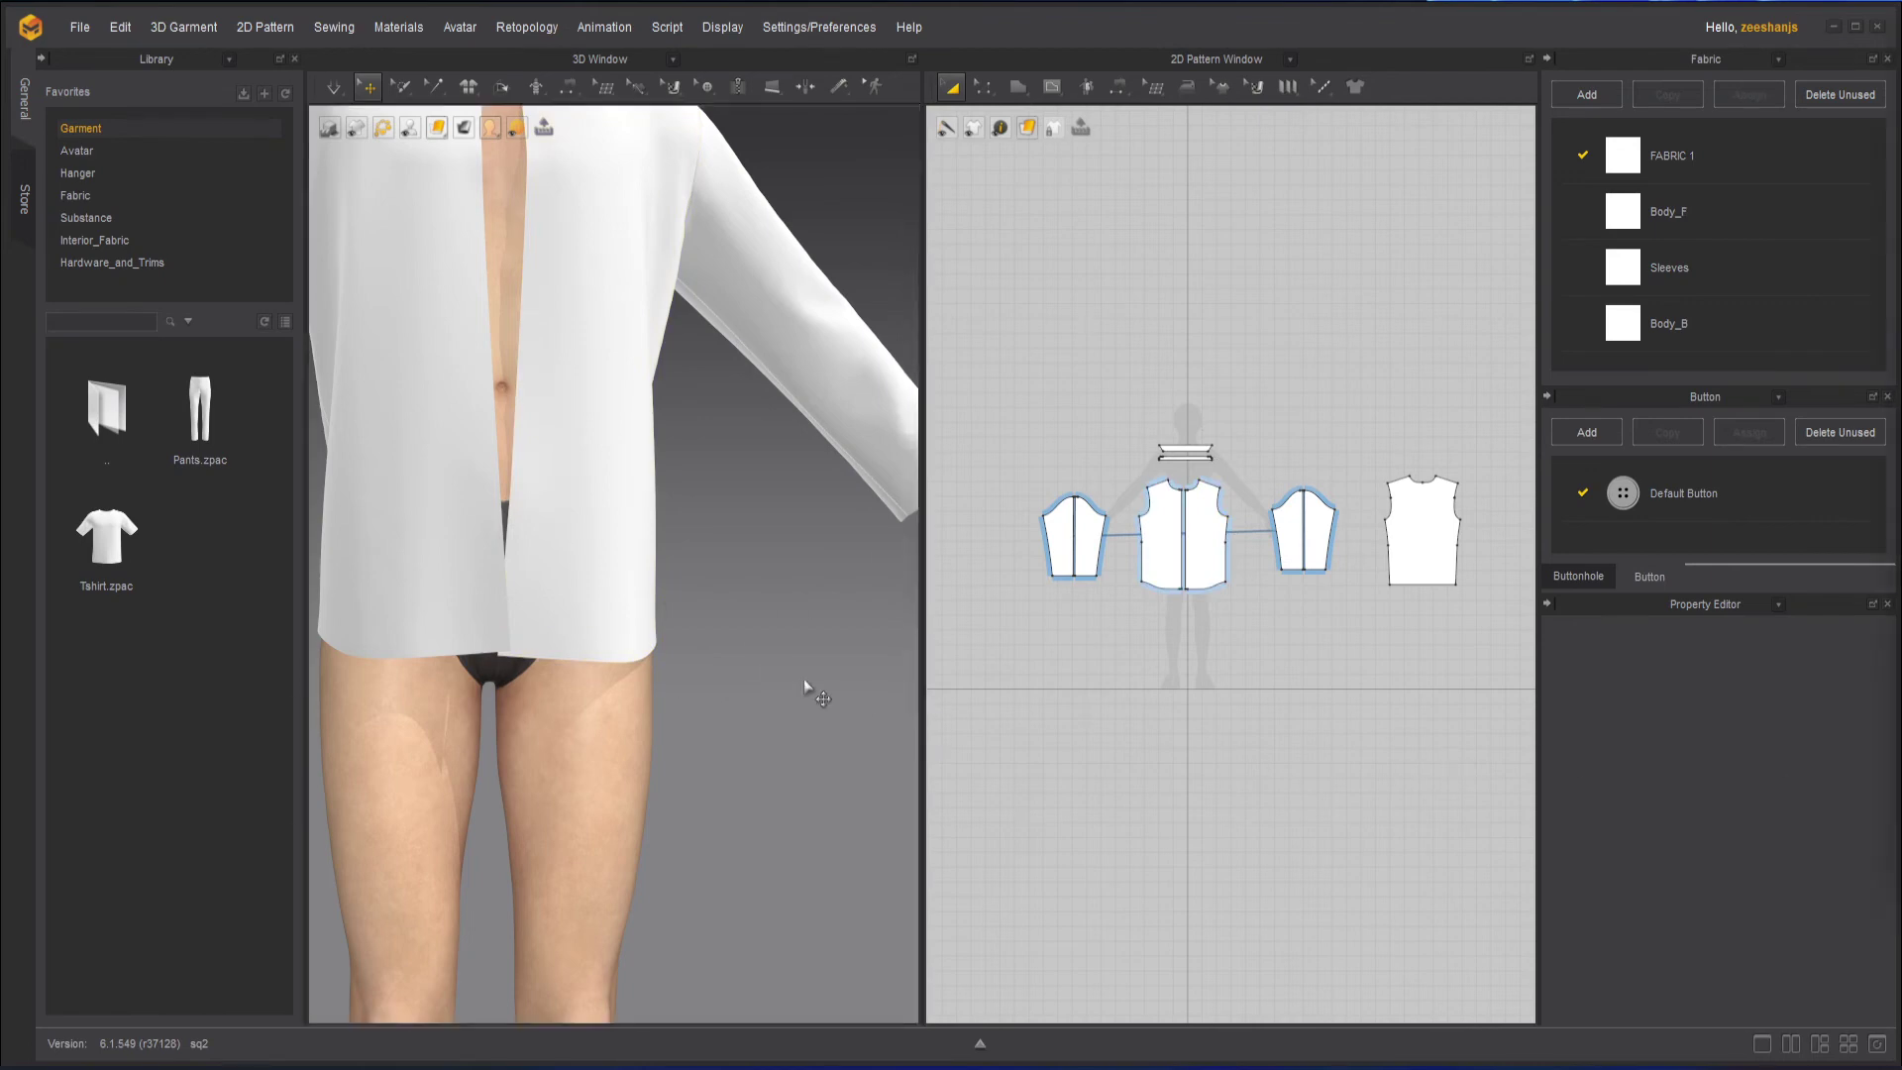
scroll(761, 639, "down", 4)
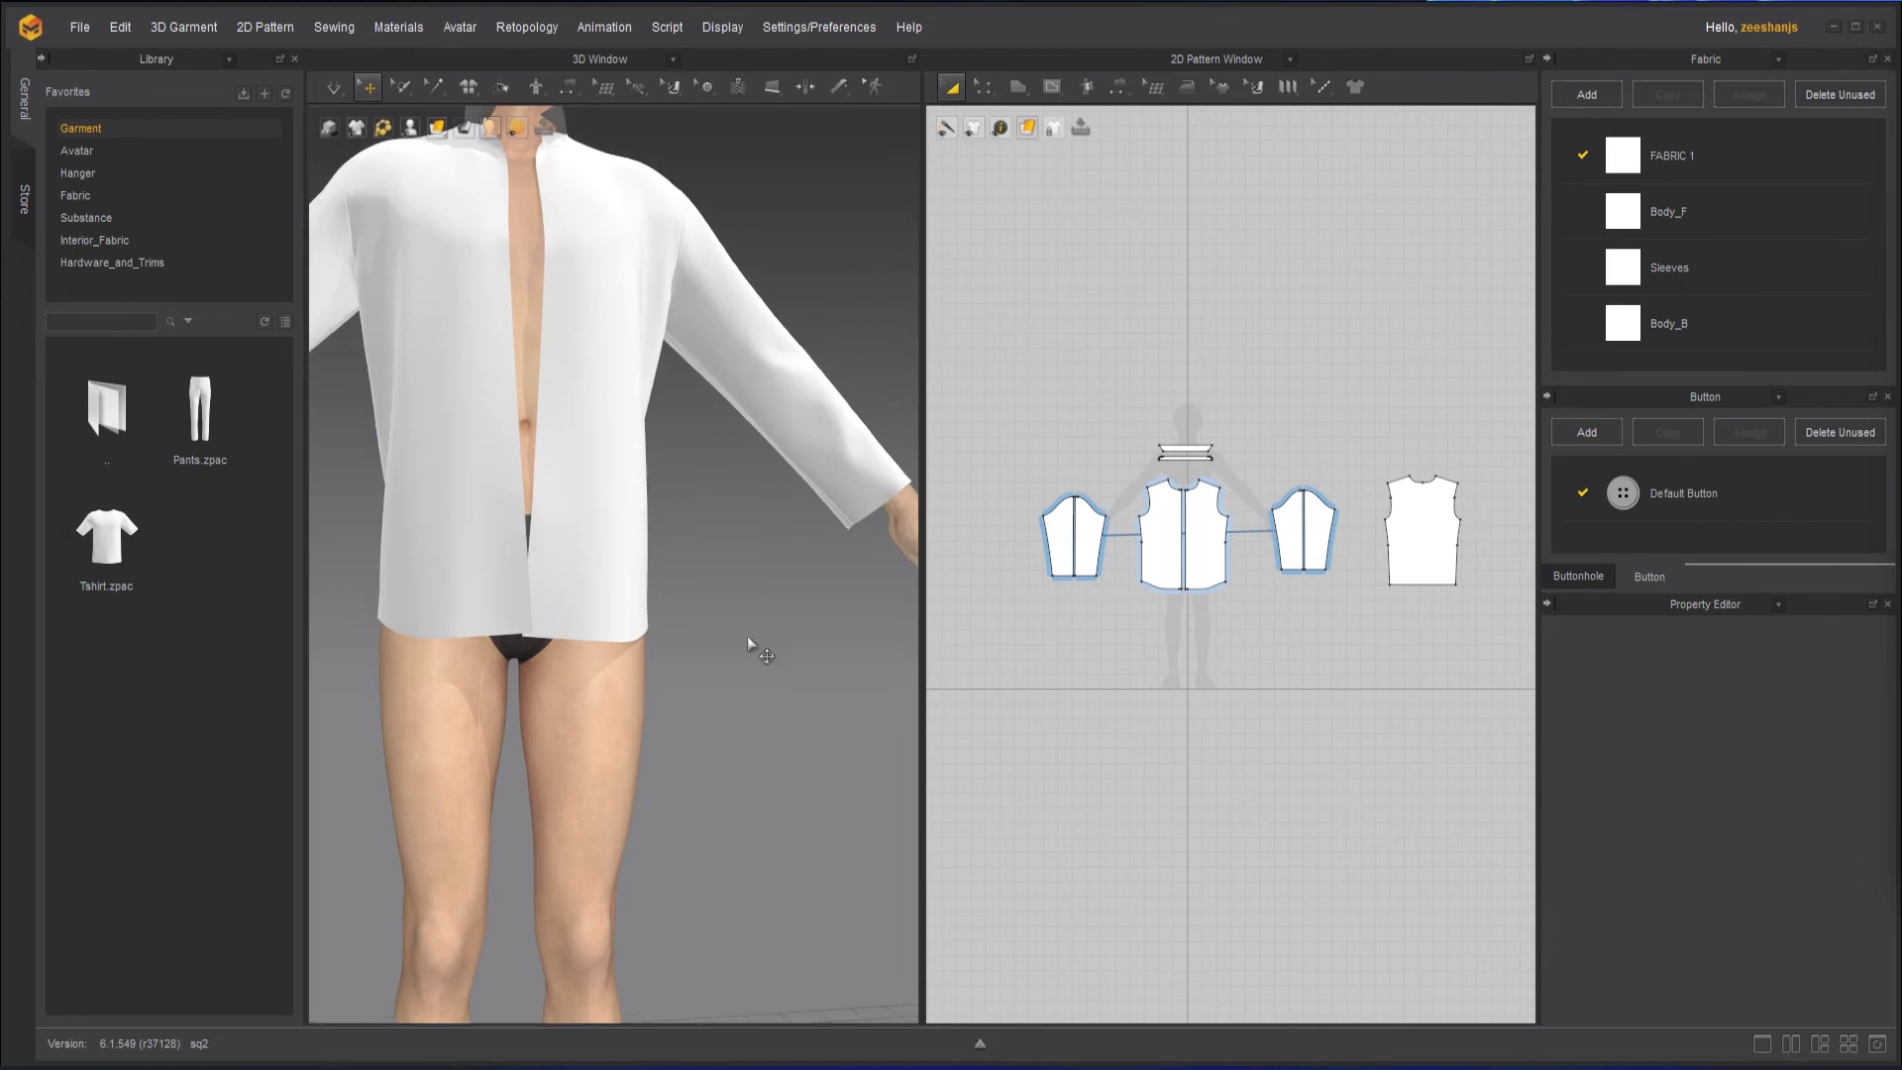
Select all garment patterns, hide them in the 3D window and show the avatar's measurement lines with Edit Measure (Avatar).
left_click_drag(1060, 421, 1484, 646)
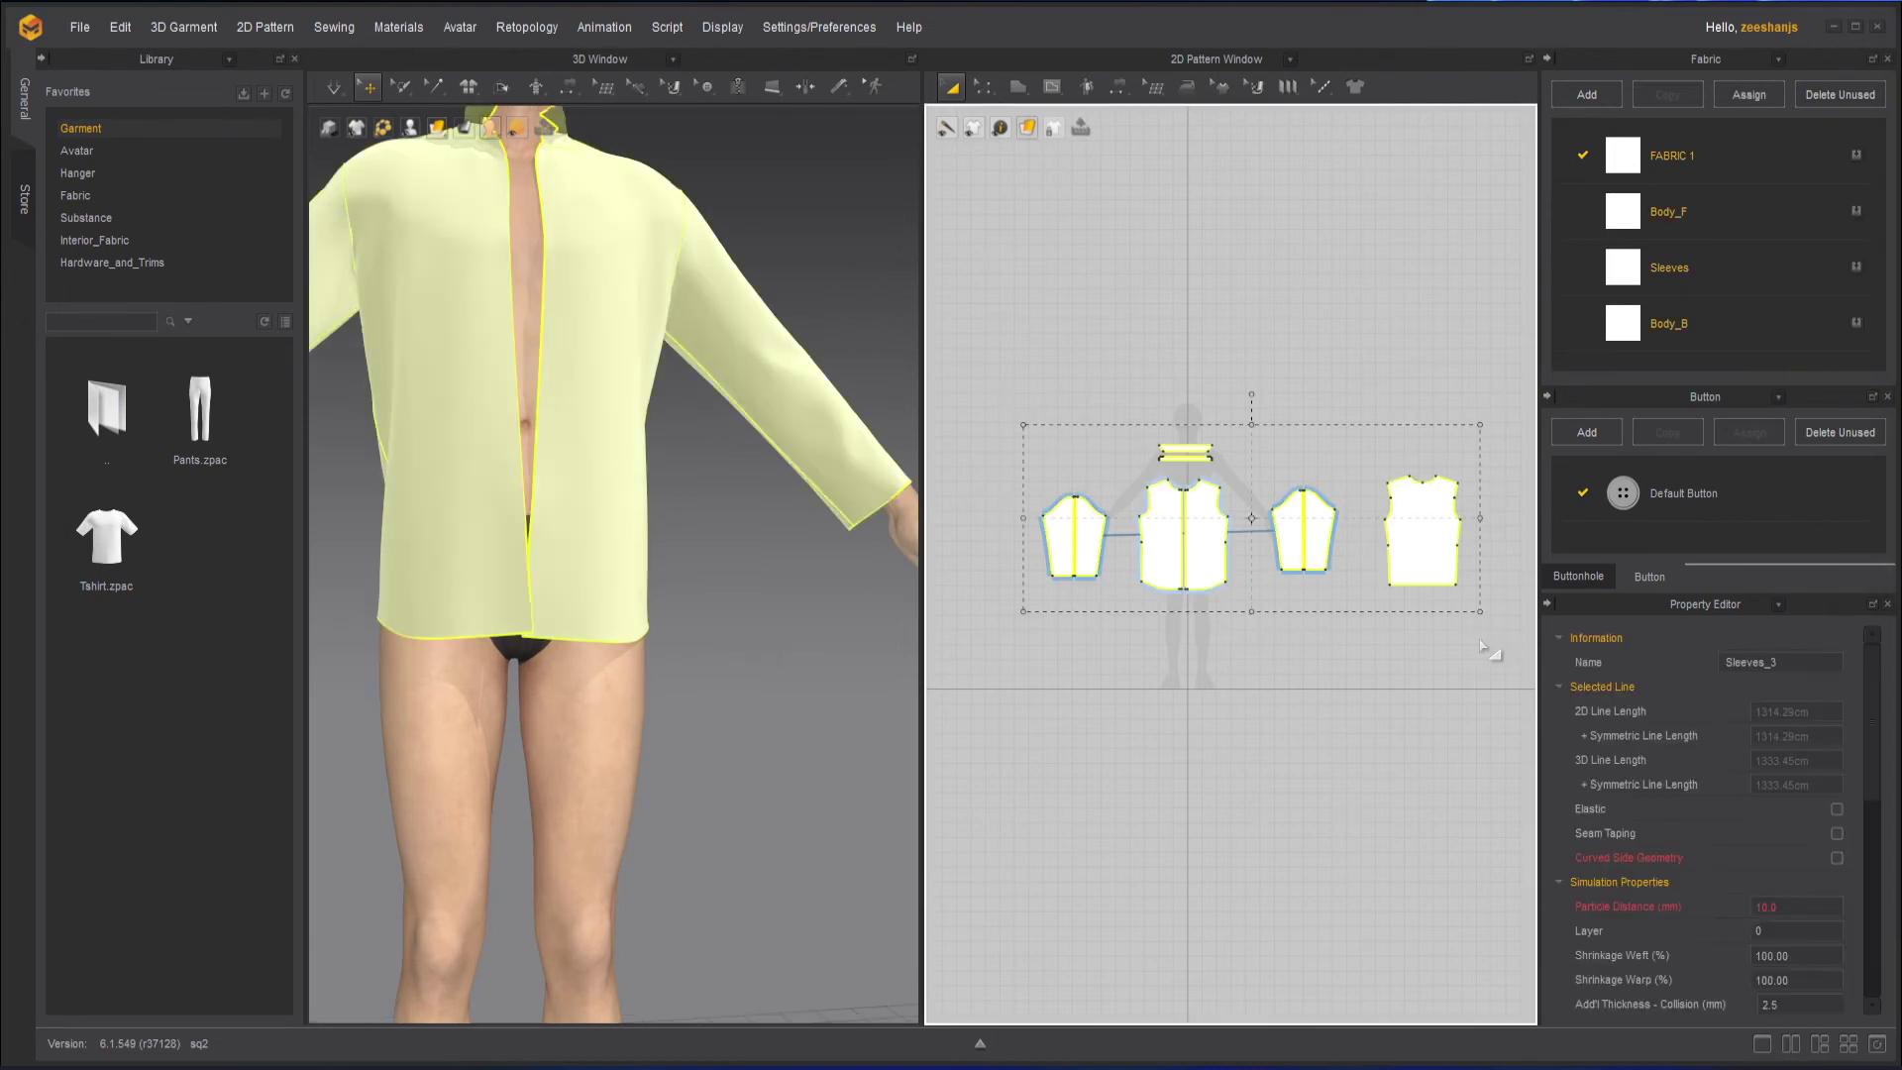
key("shift+q")
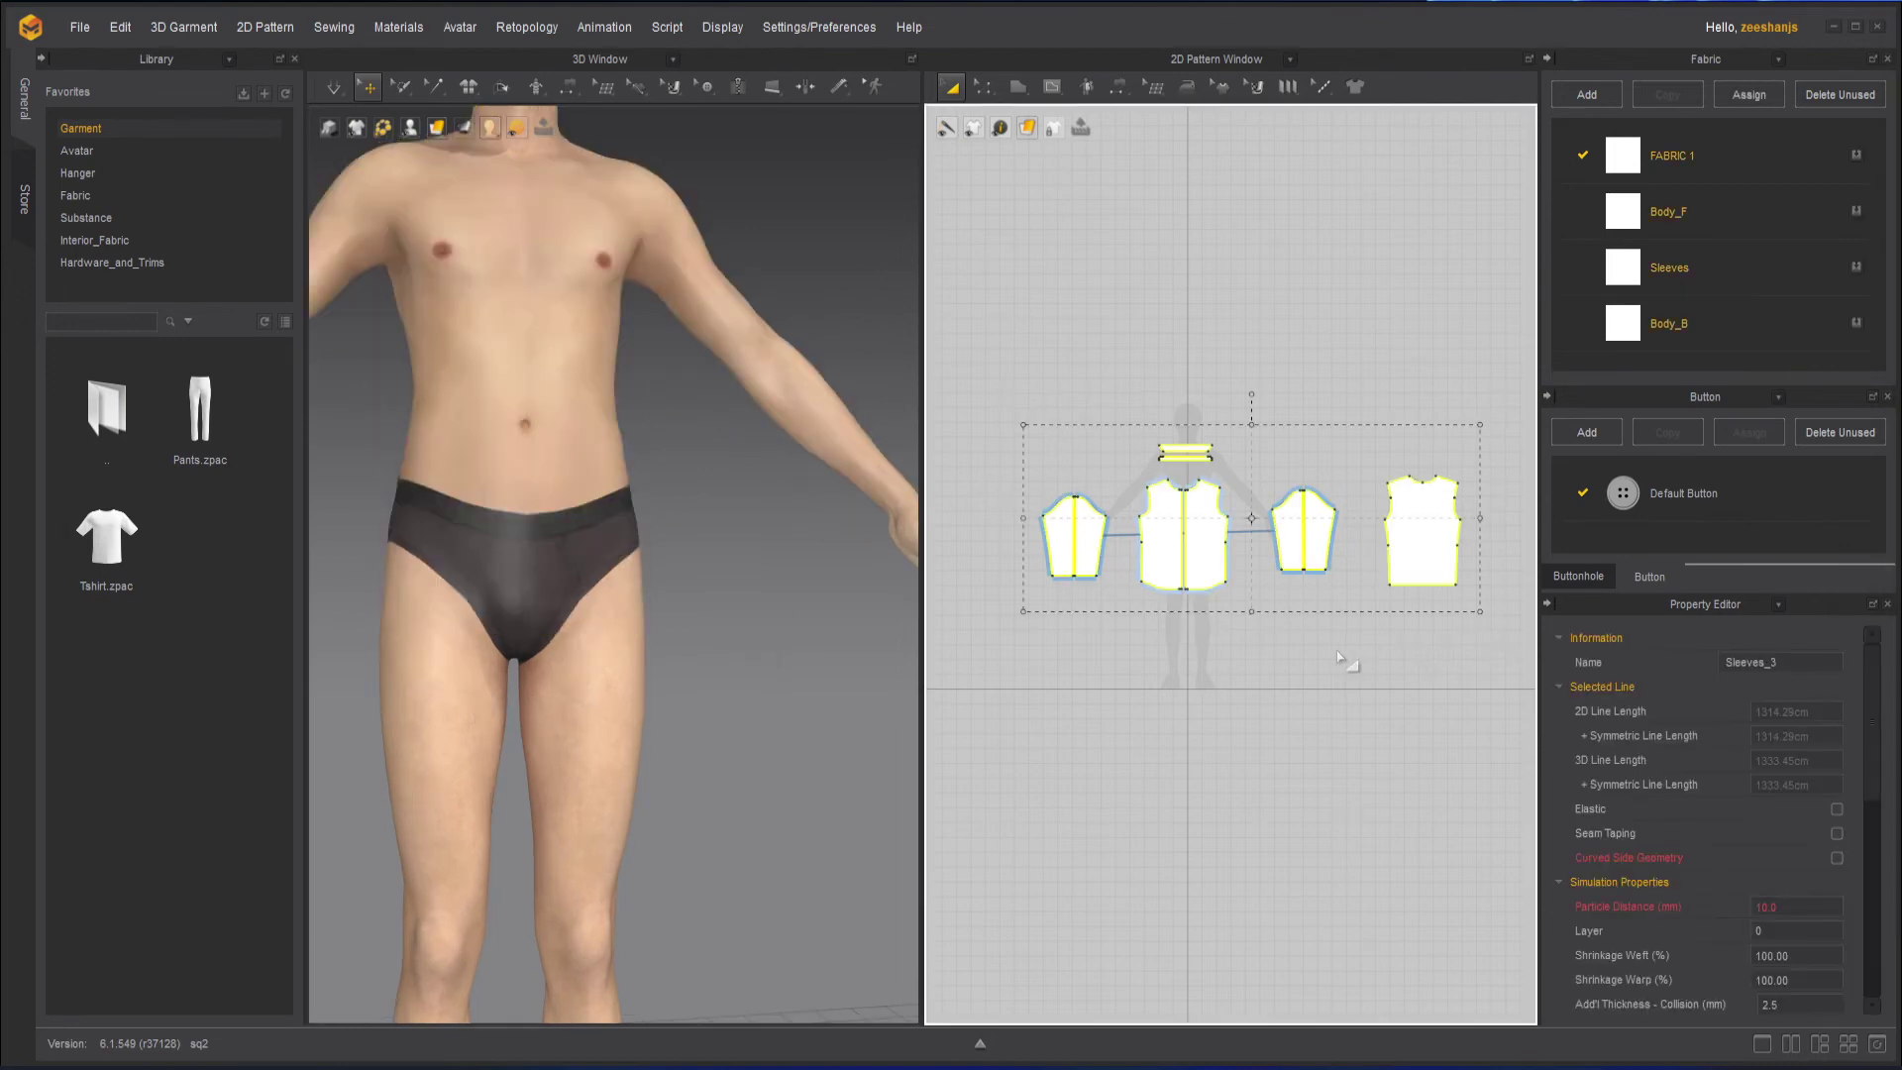
left_click(840, 86)
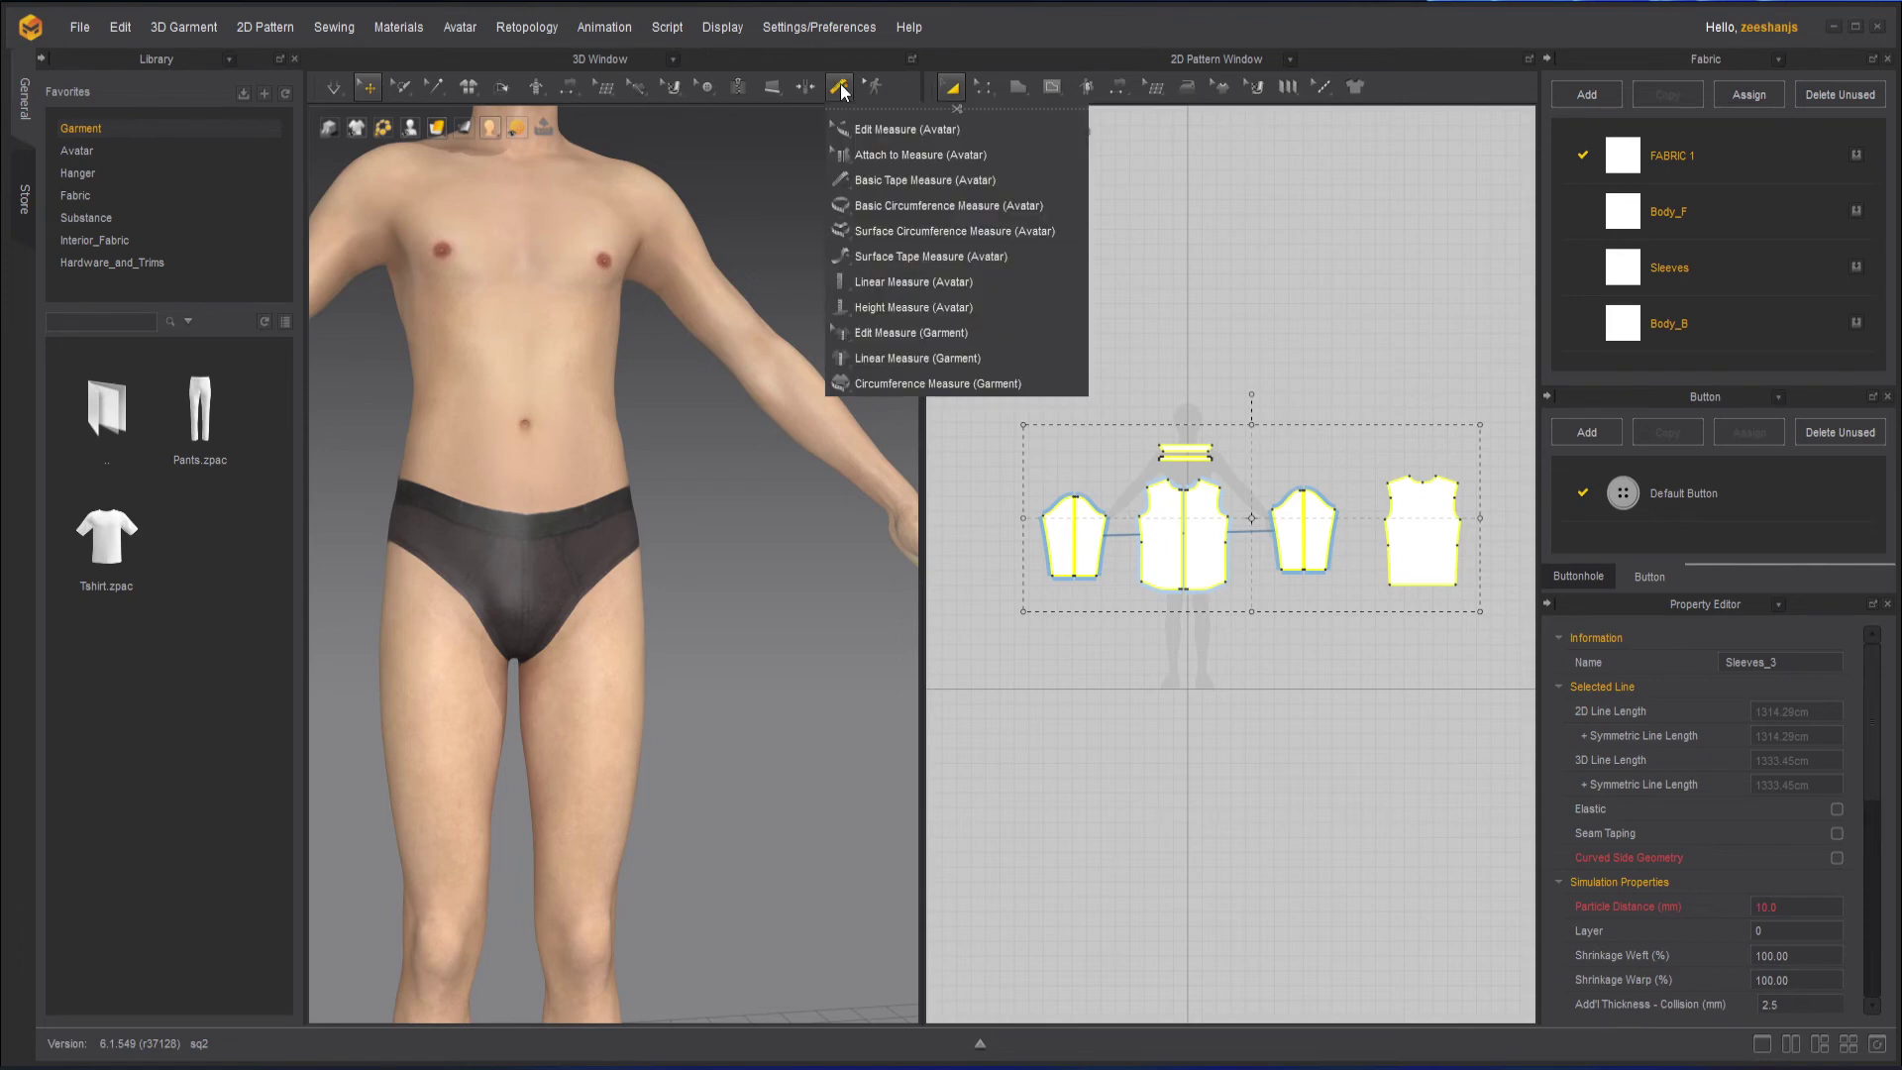
left_click(897, 133)
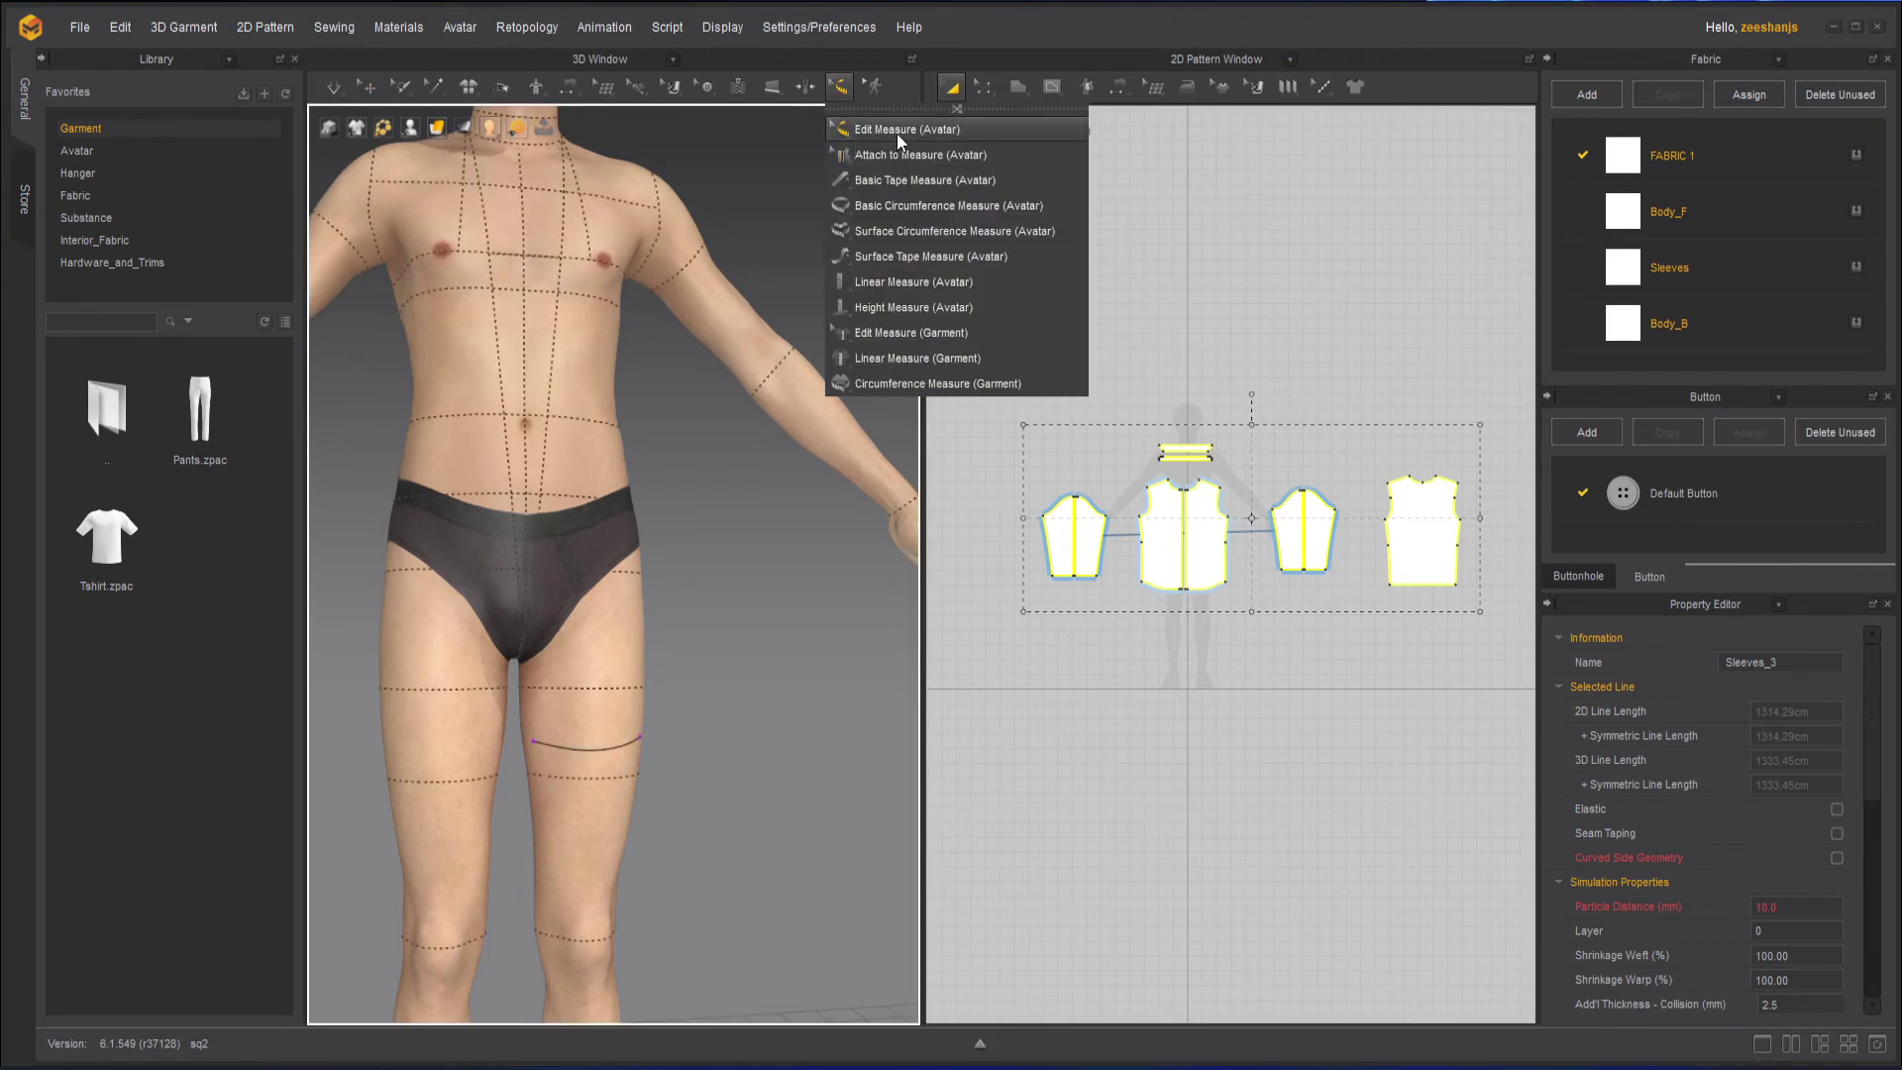
Reselect all the garment patterns, show the shirt in the 3D window again and return to Select/Move.
left_click(1270, 364)
left_click_drag(1006, 367, 1558, 706)
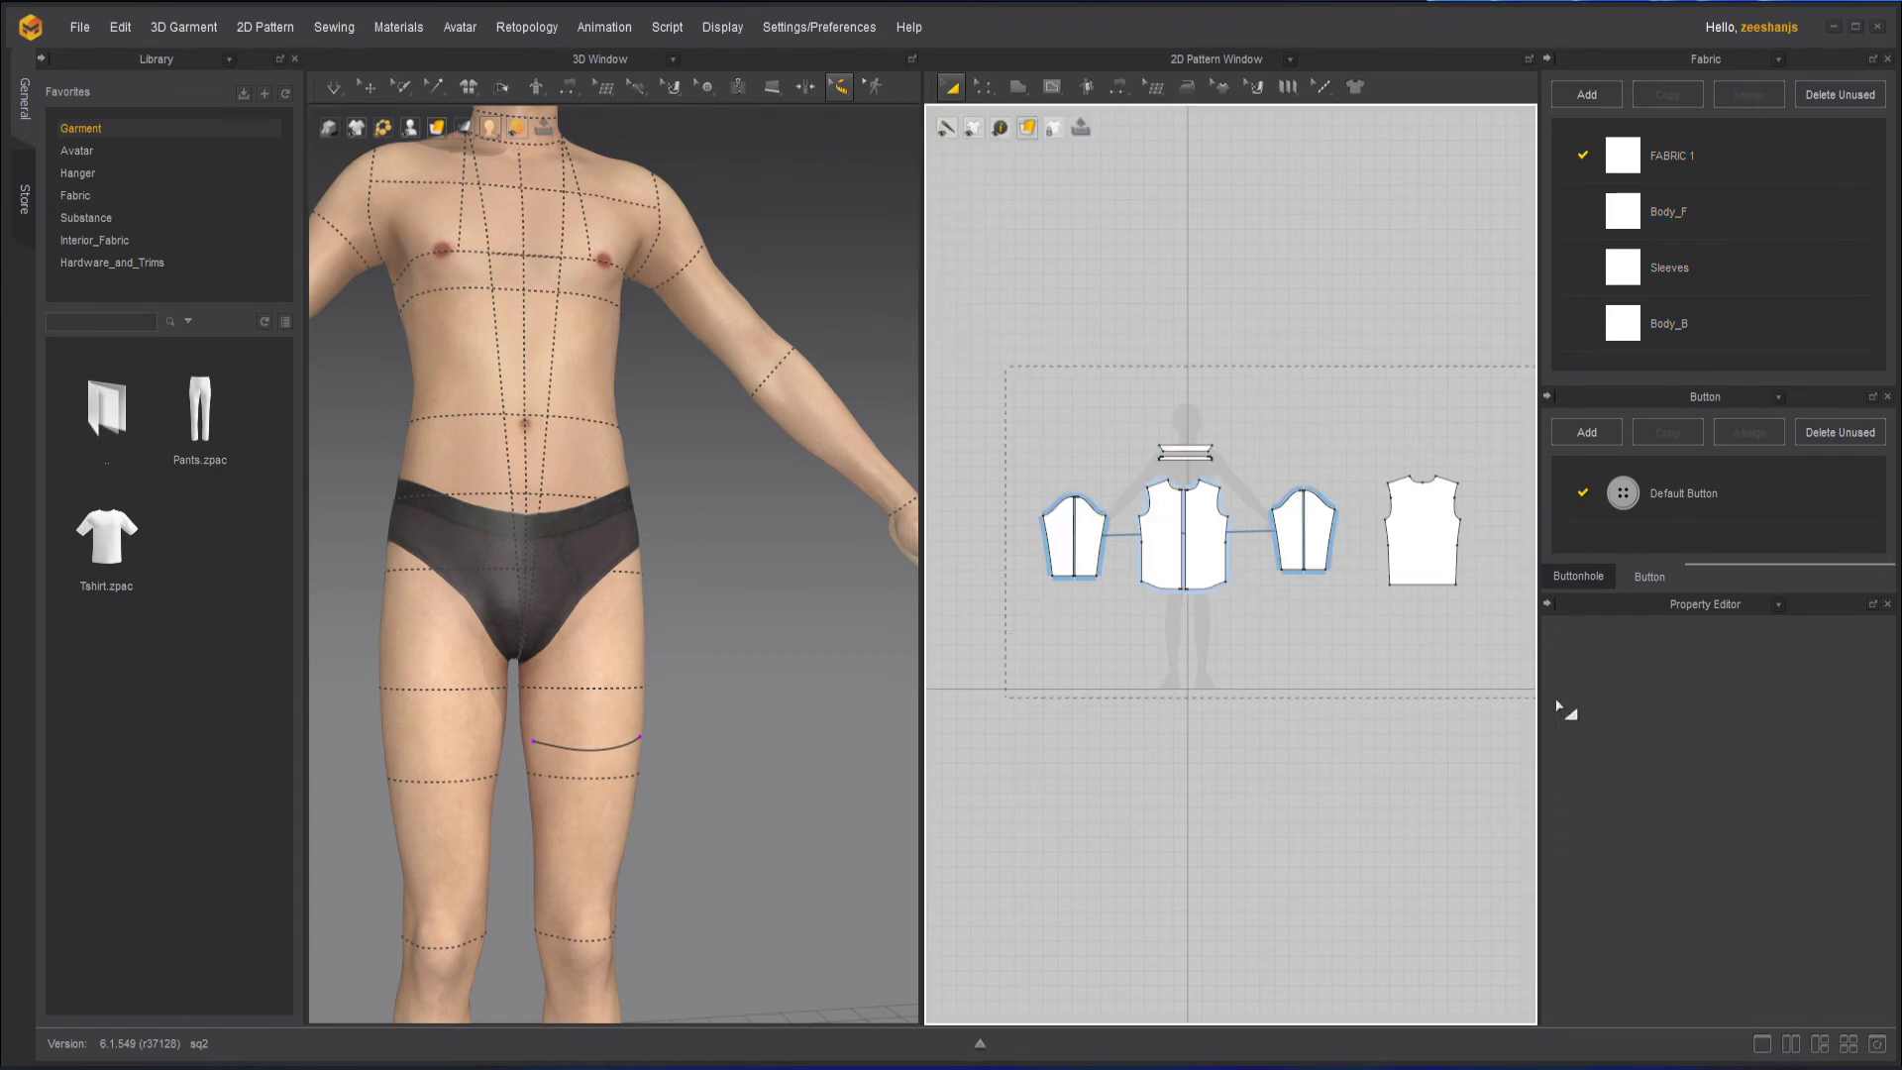
left_click_drag(1468, 620, 1476, 620)
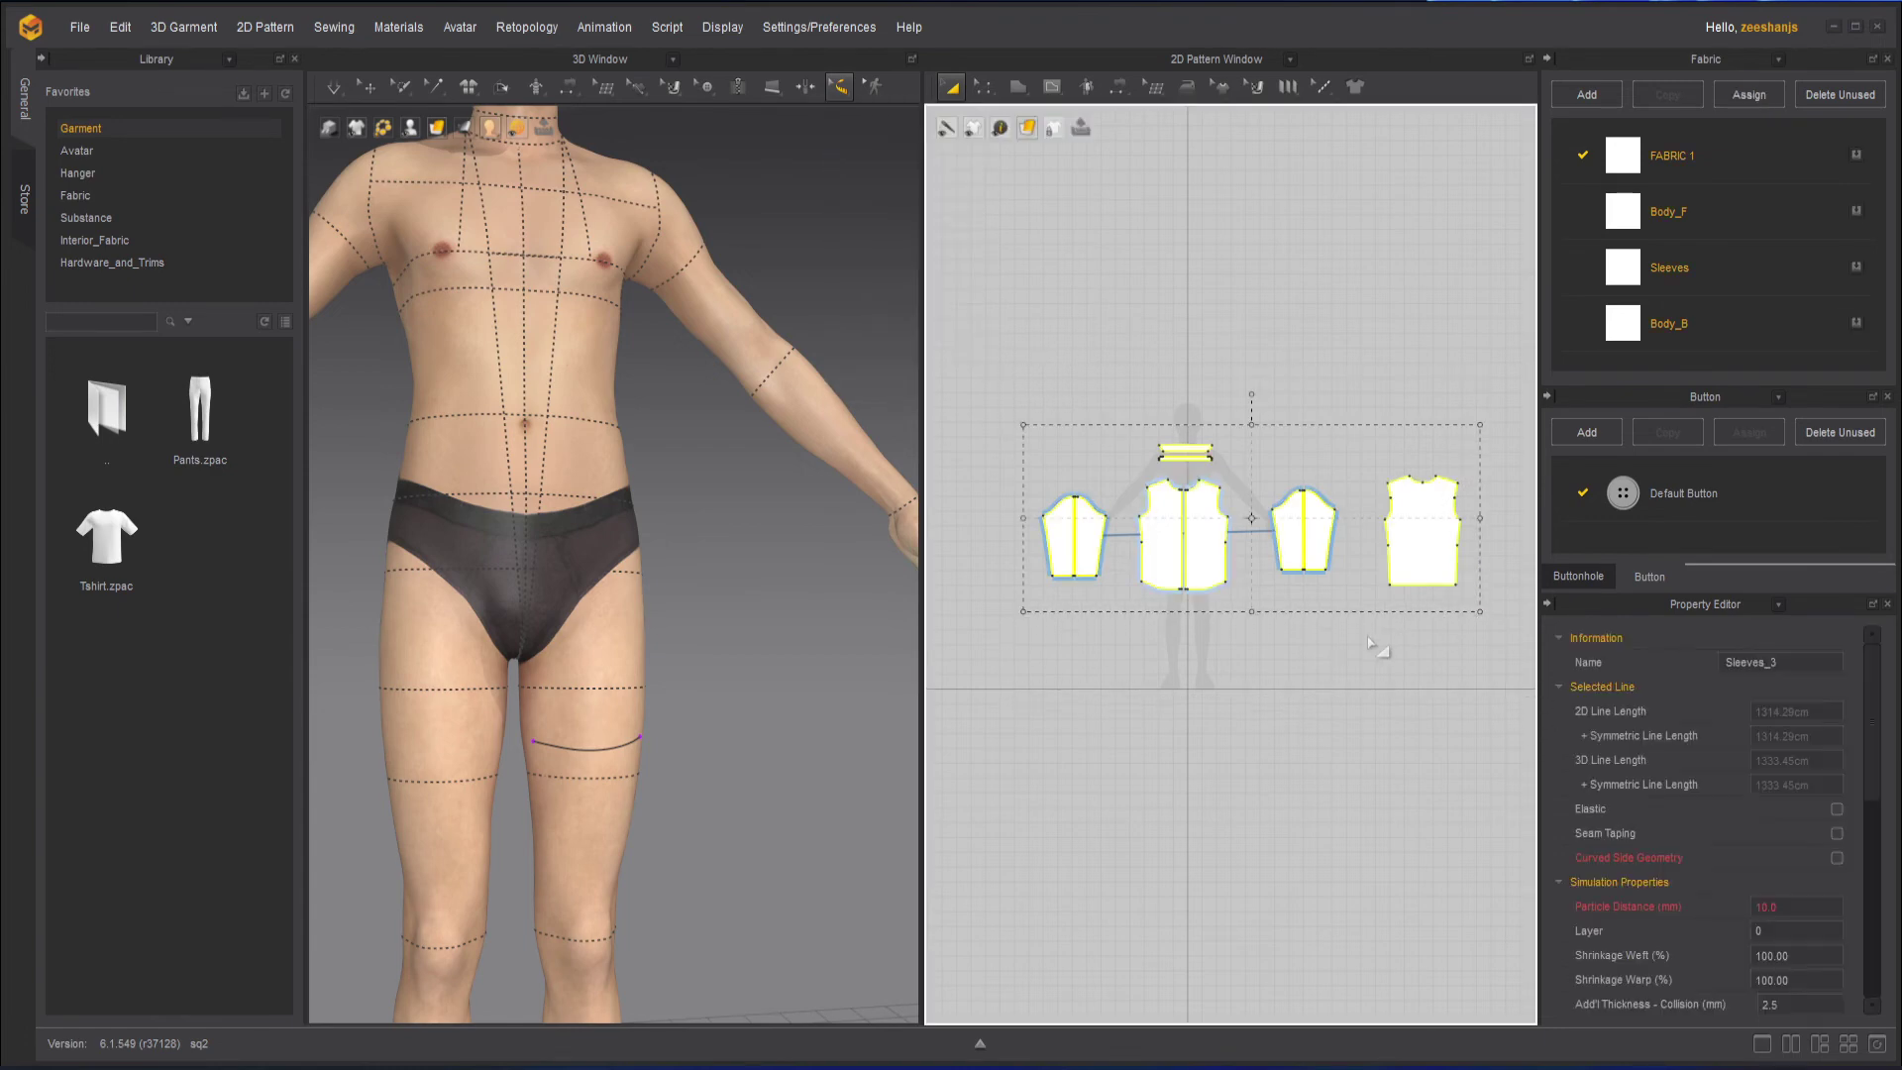
key("shift+q")
left_click(679, 649)
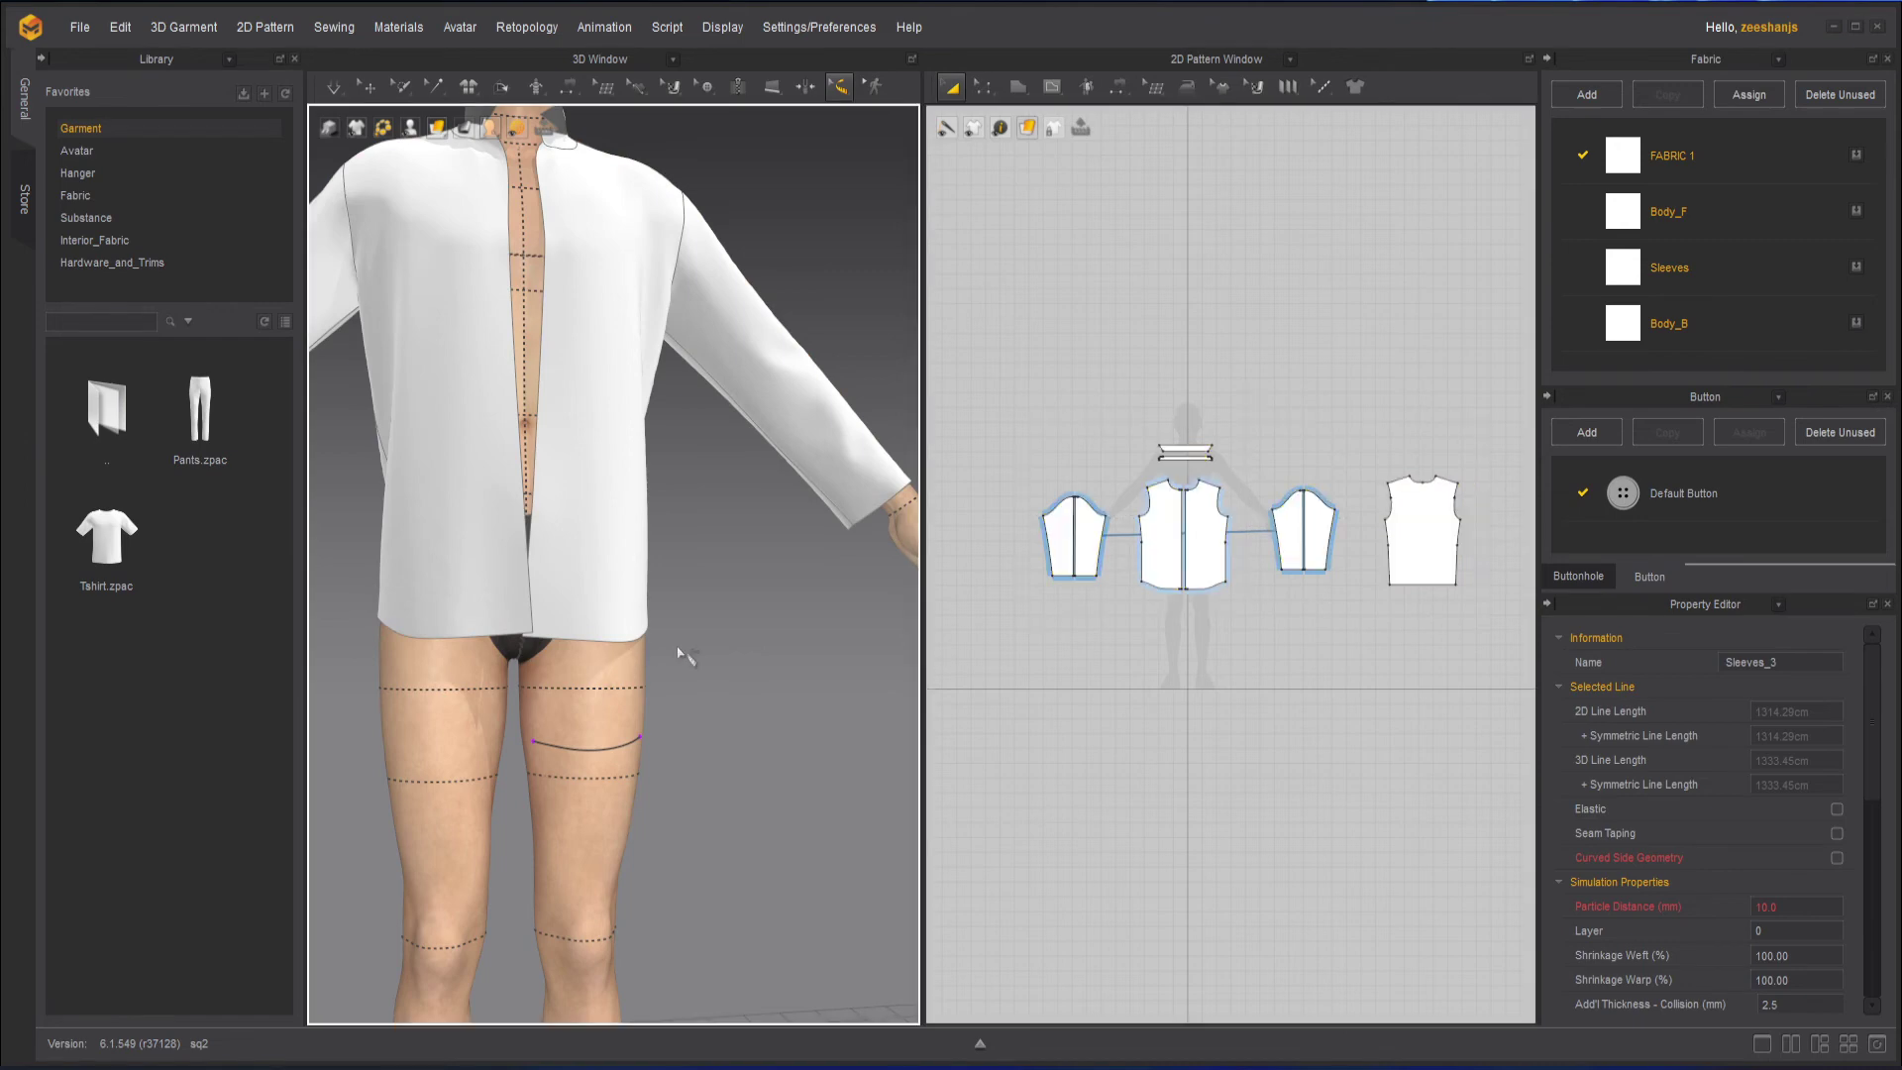
left_click(371, 86)
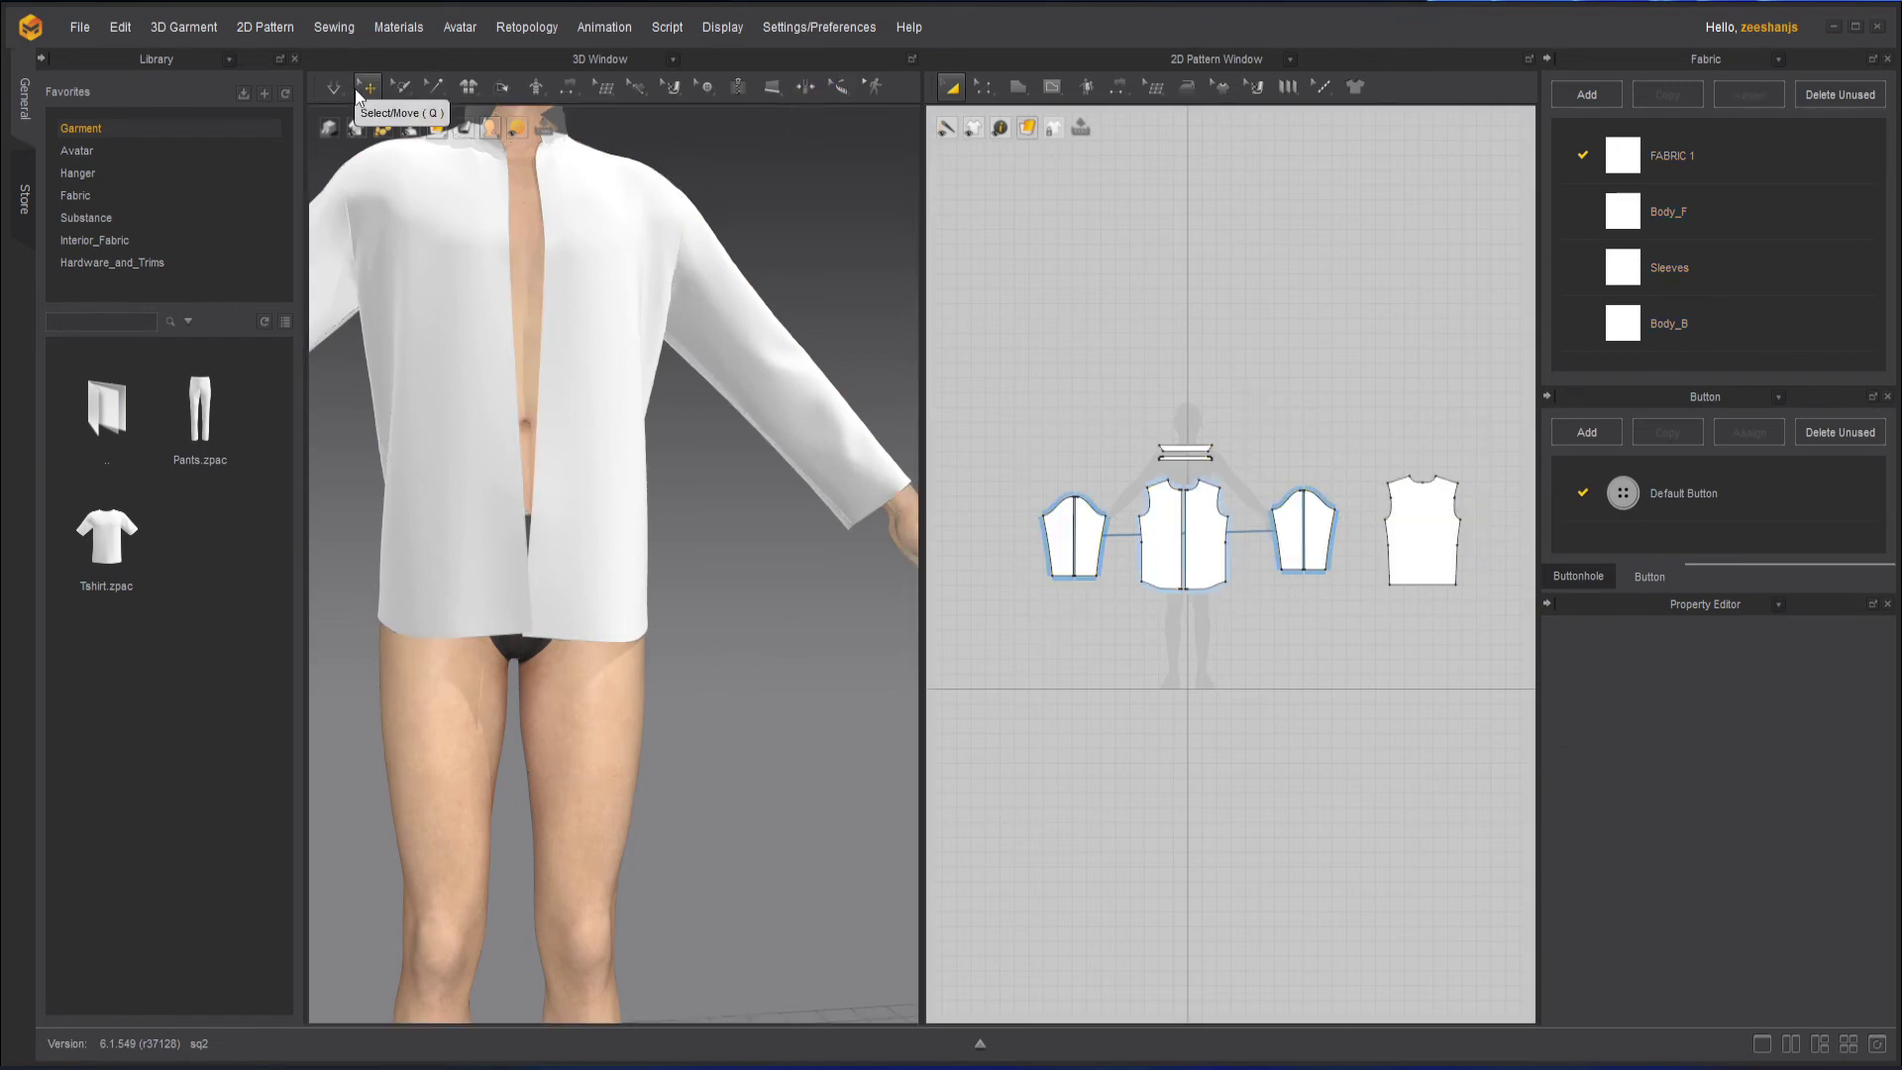
Examine the measurement line on the avatar's left thigh below the shirt hem with Edit Measure (Avatar).
left_click(841, 88)
left_click(892, 129)
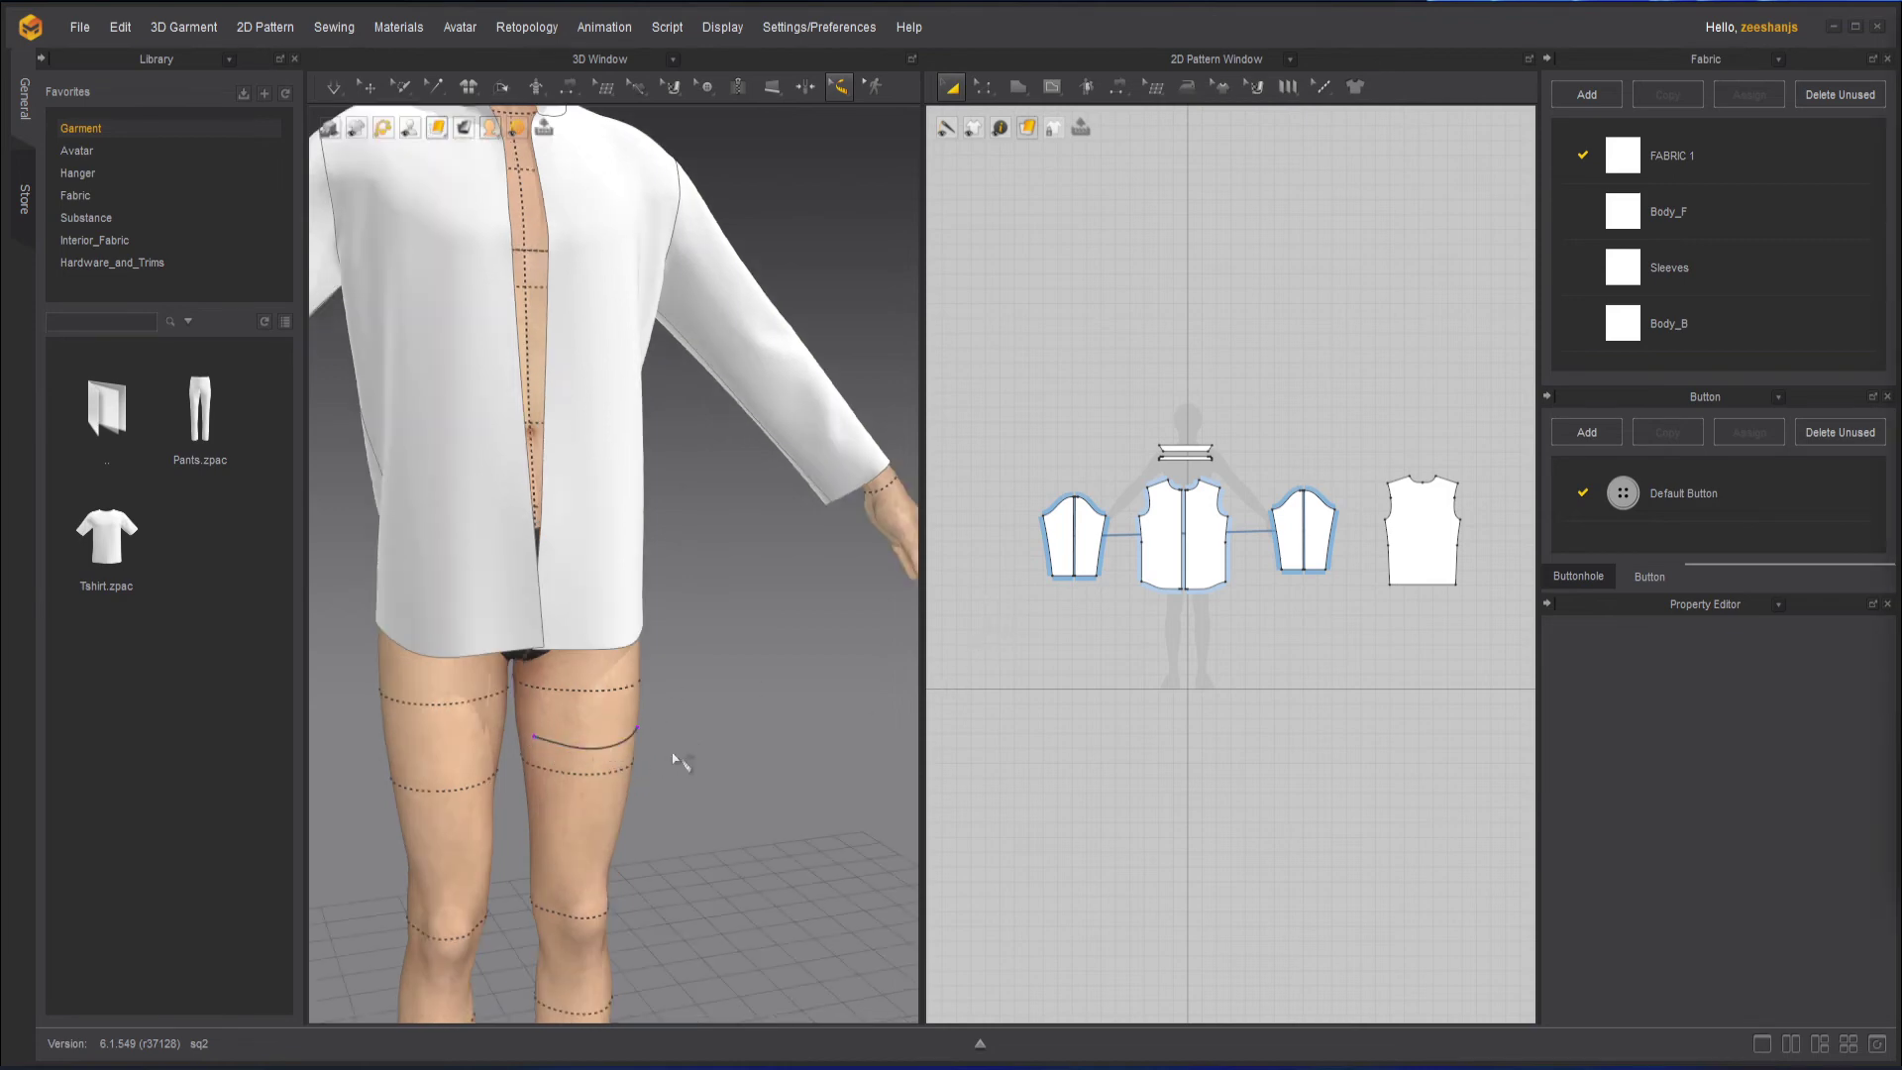
middle_click_drag(768, 656, 809, 716)
right_click_drag(816, 764, 780, 684)
scroll(800, 765, "up", 3)
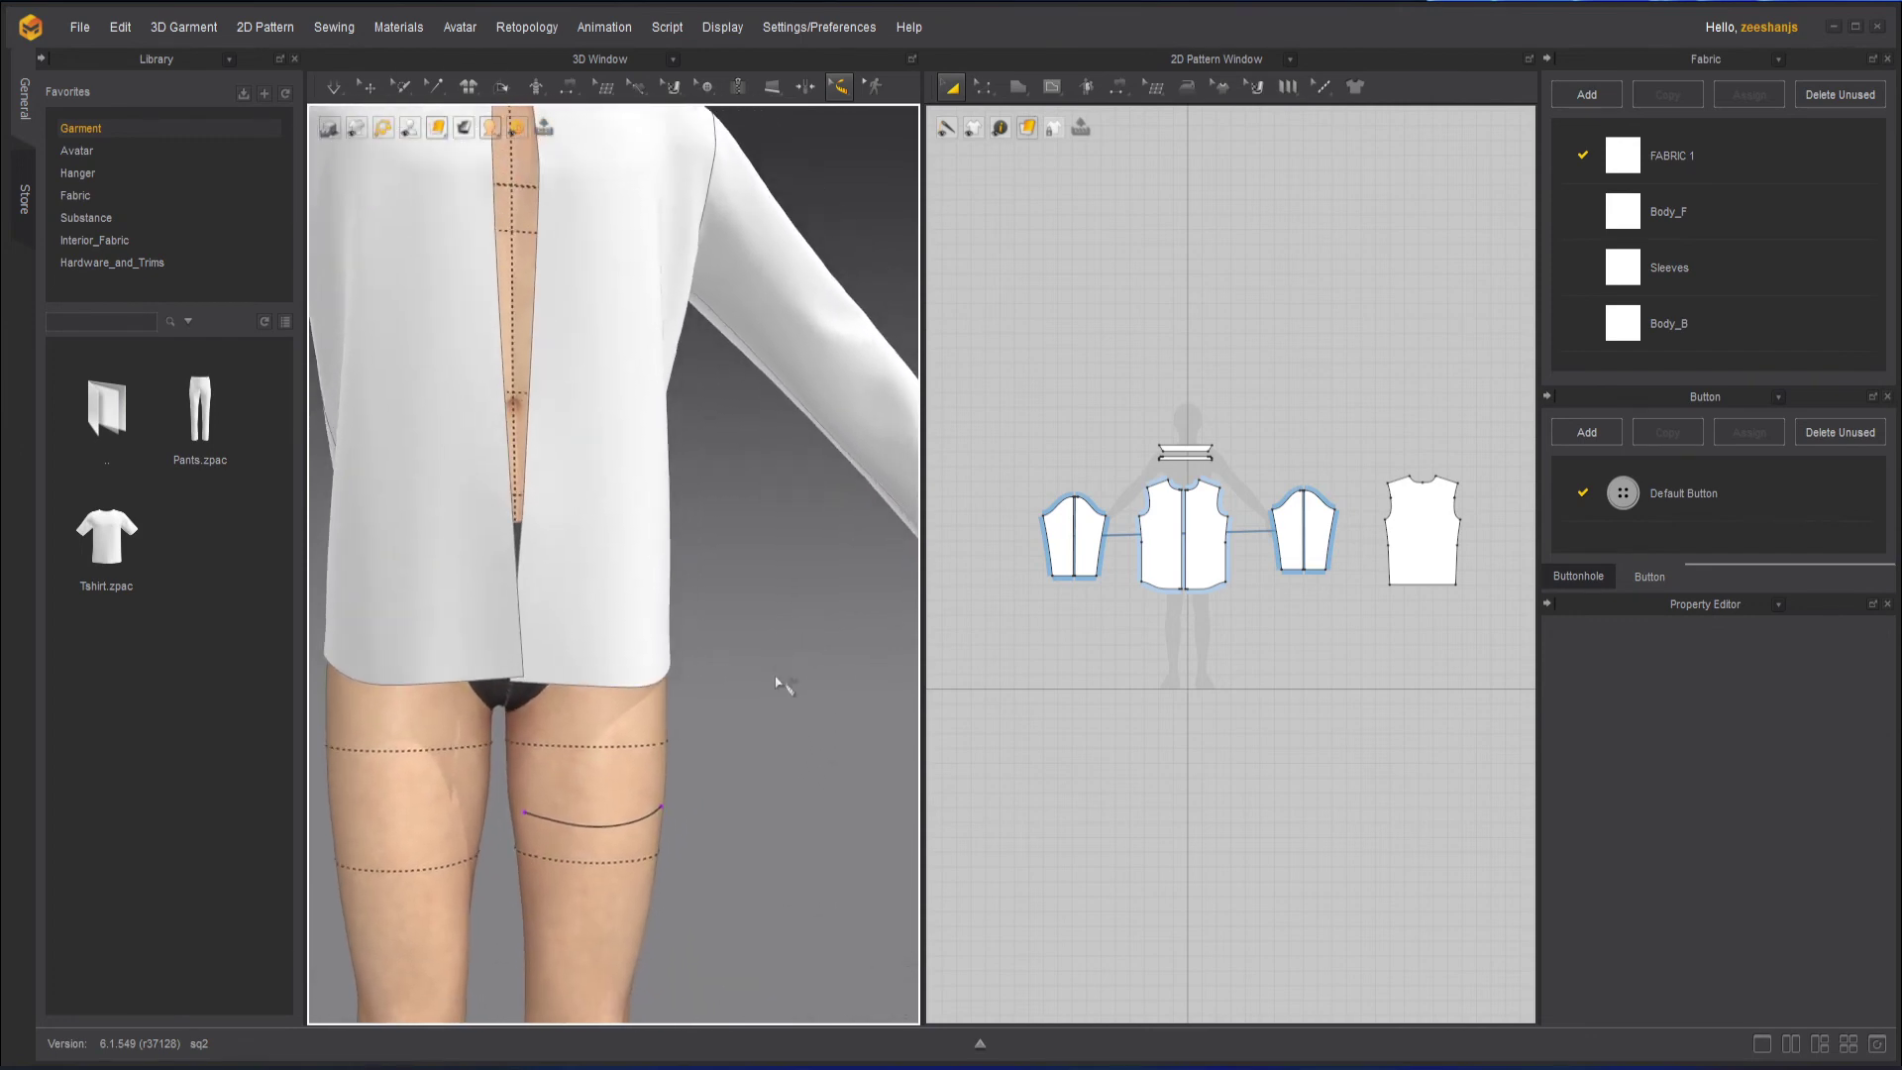
scroll(769, 703, "up", 2)
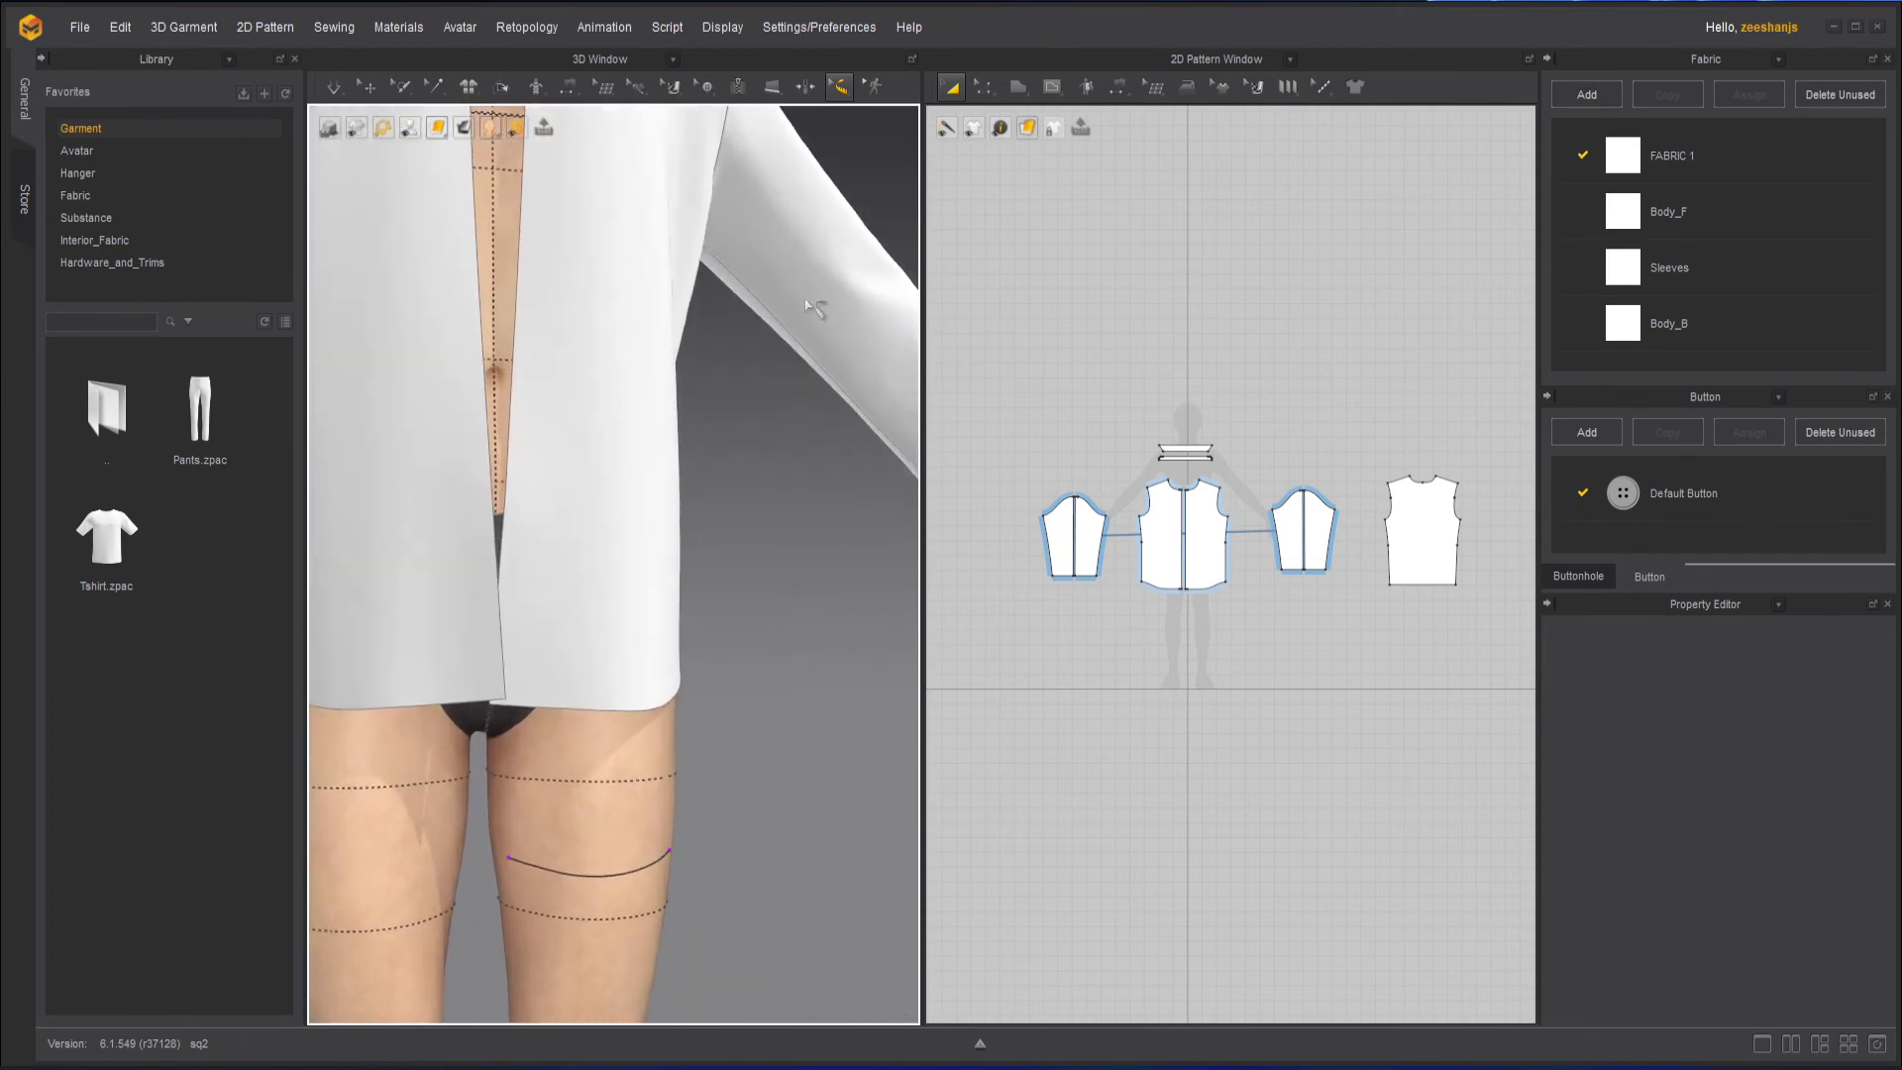
Attach the hem line of the shirt's left front panel to the left thigh's tape measurement with Attach to Measure (Avatar).
left_click(835, 91)
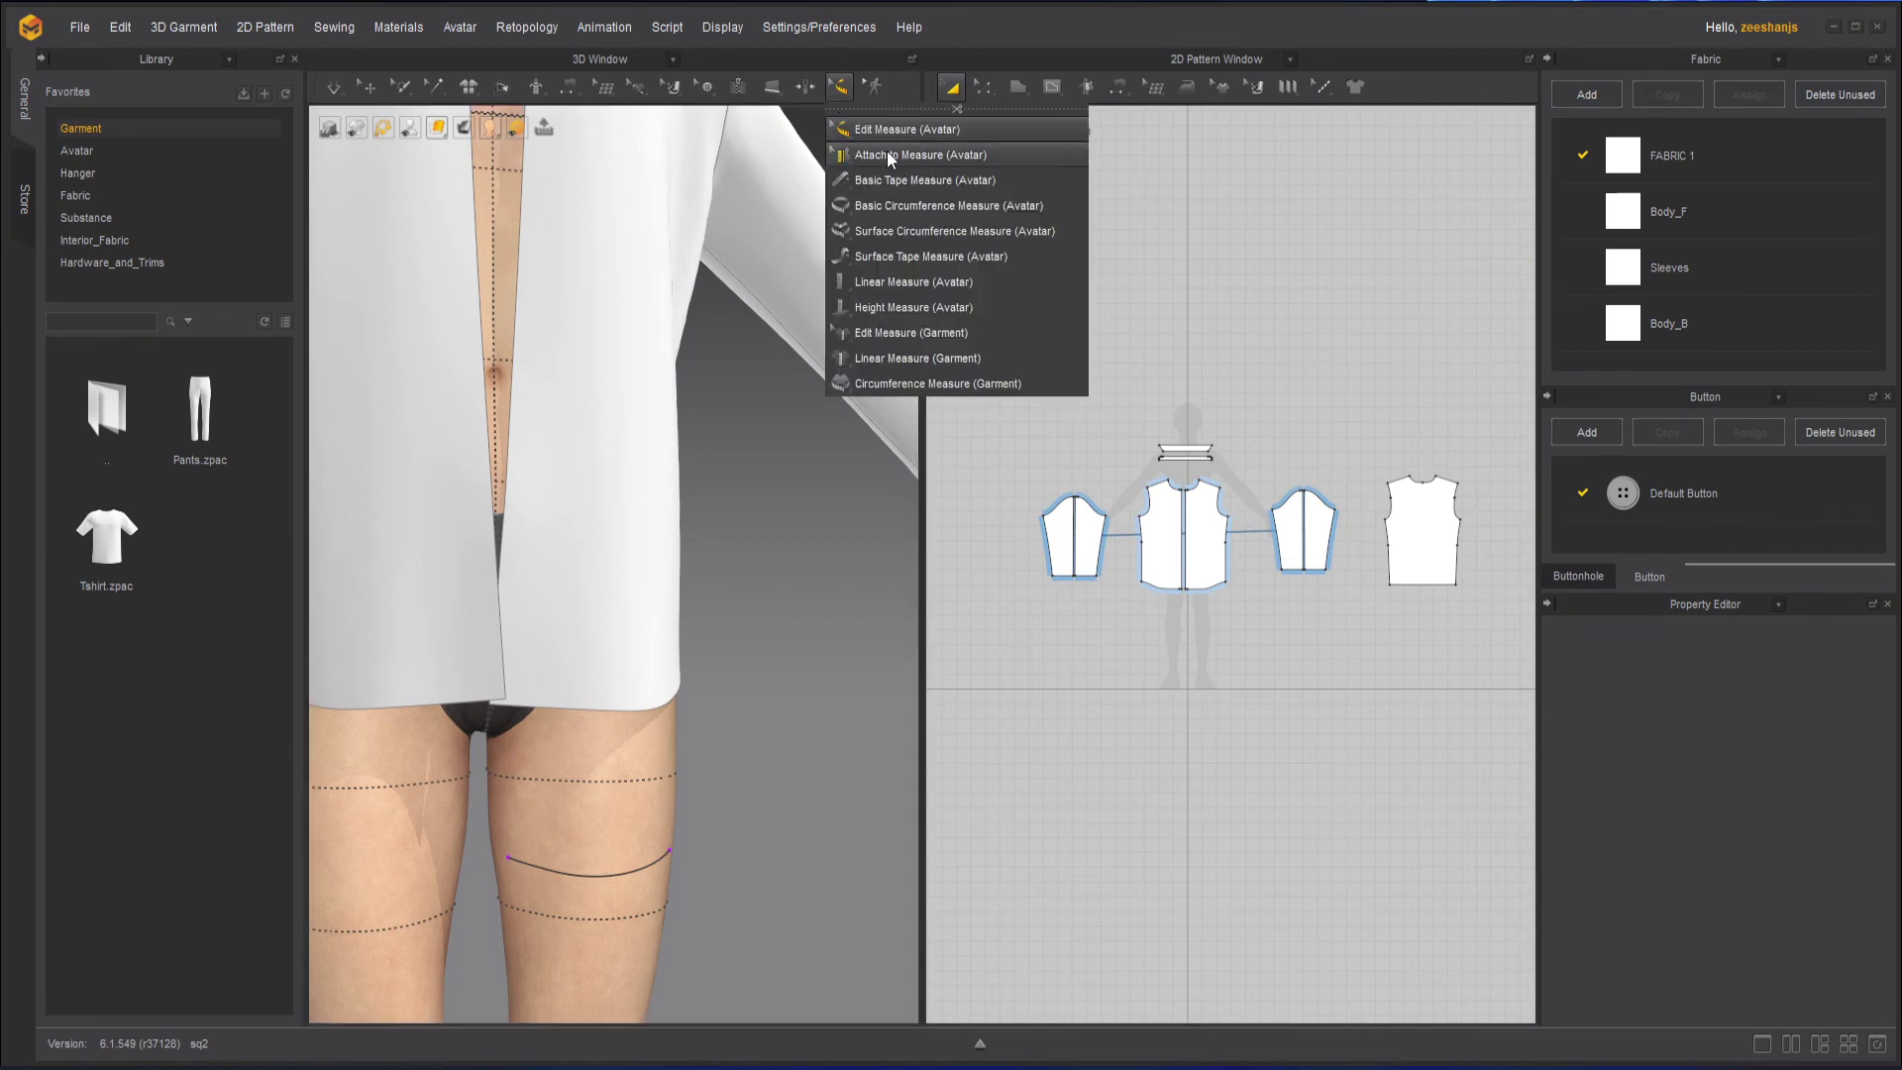
left_click(939, 154)
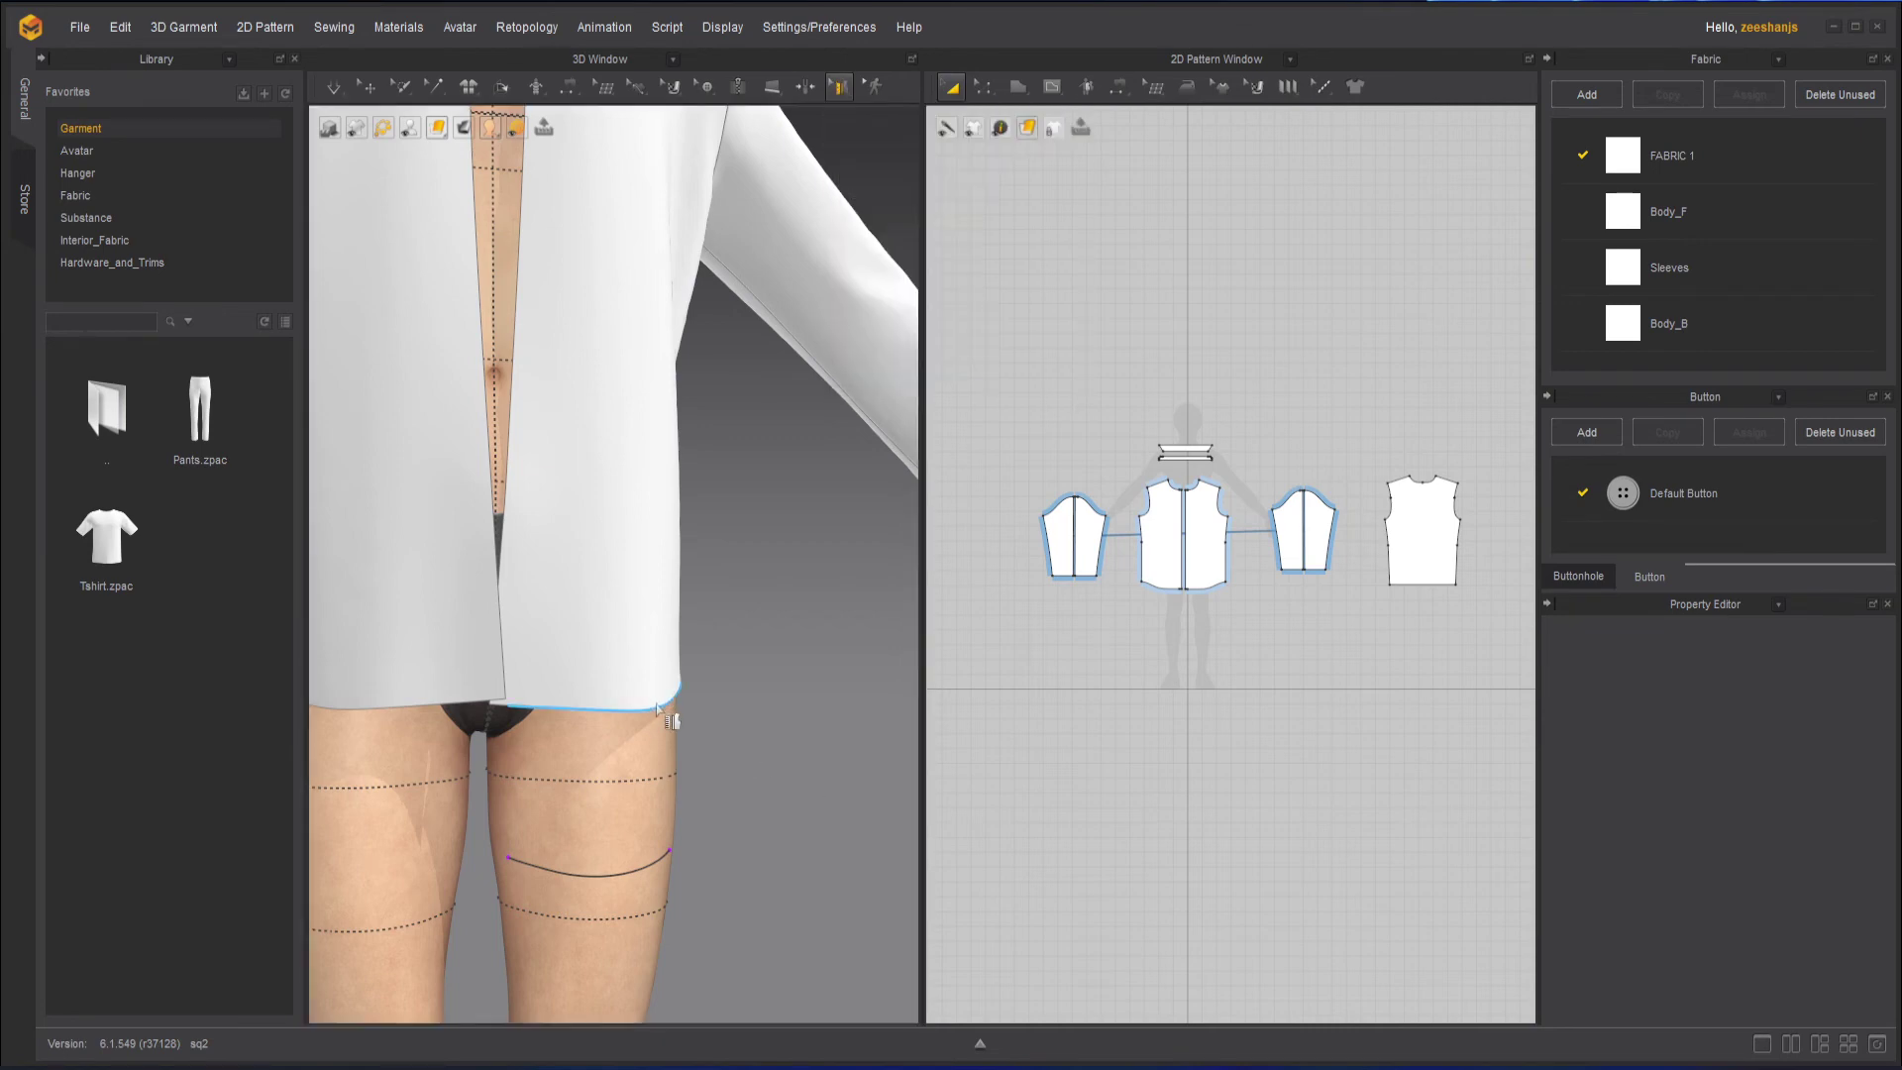
middle_click_drag(669, 699, 775, 649)
right_click_drag(775, 649, 674, 637)
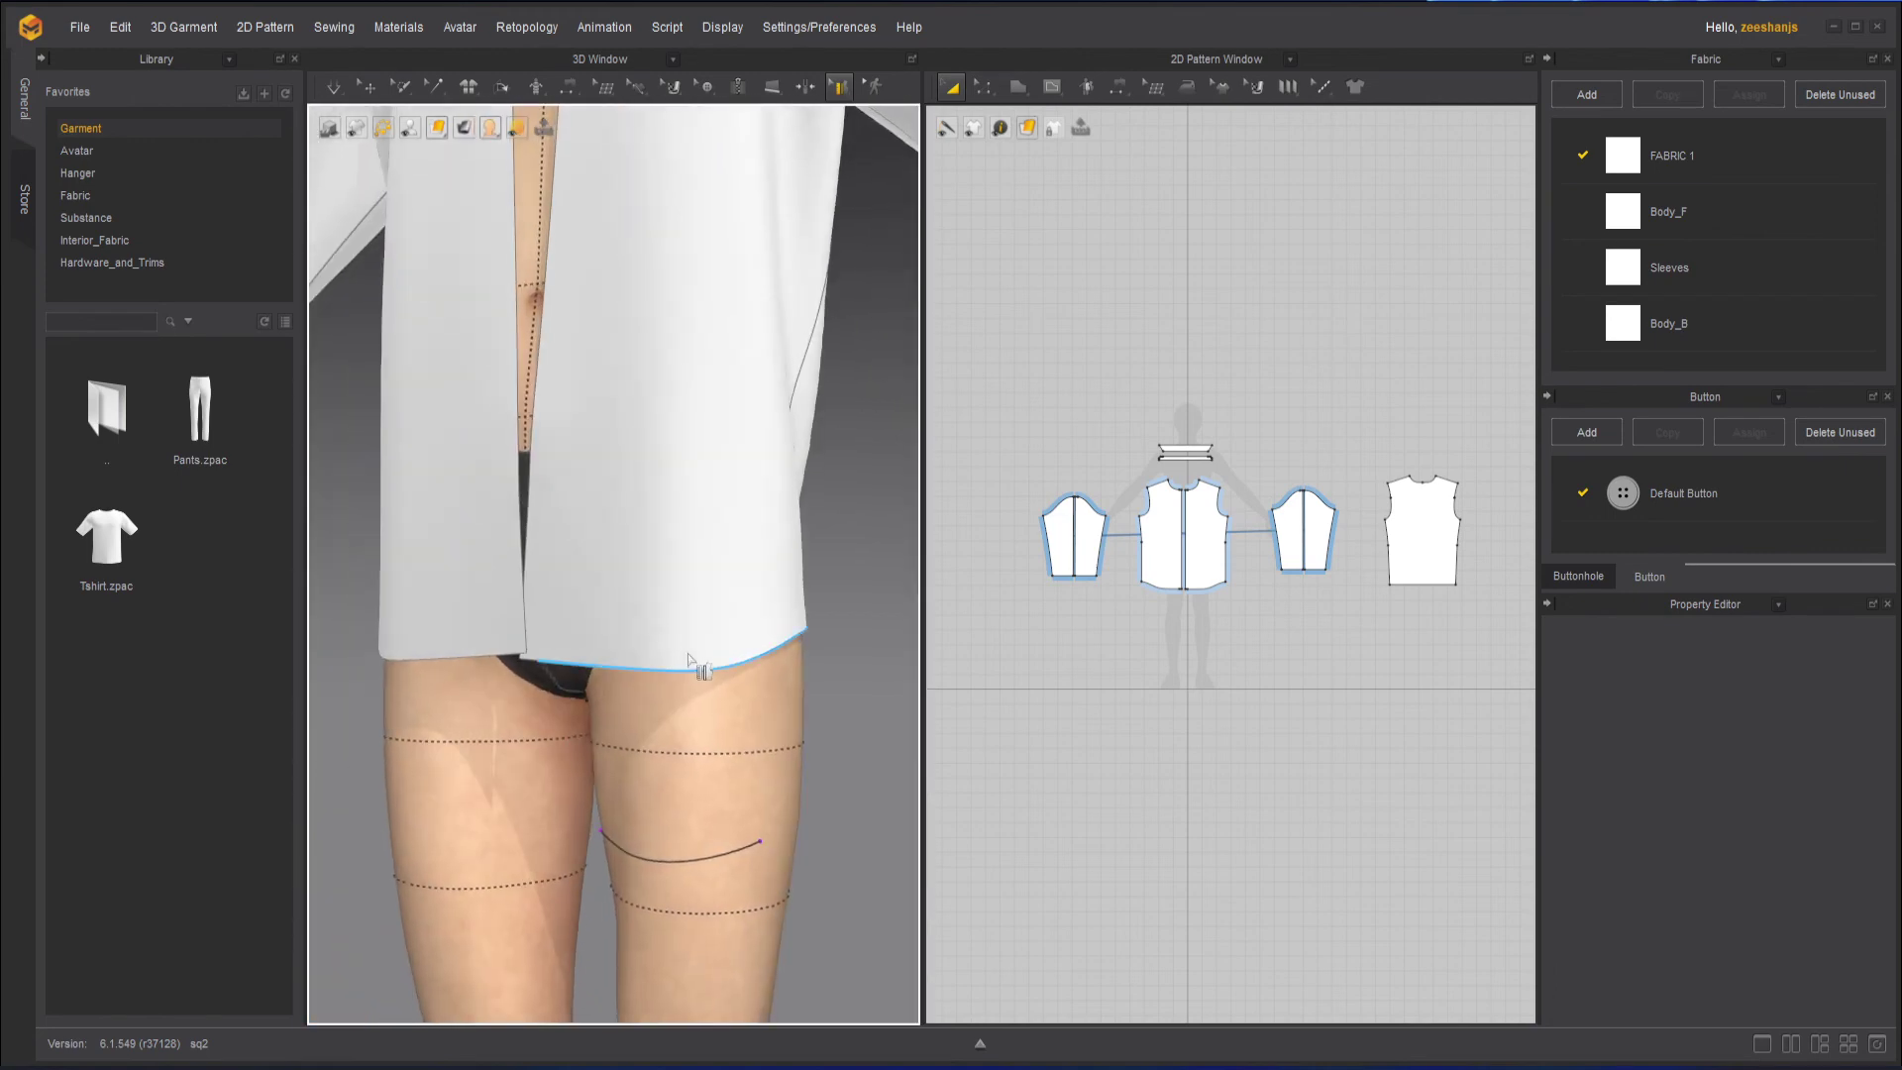
left_click(797, 392)
left_click(716, 672)
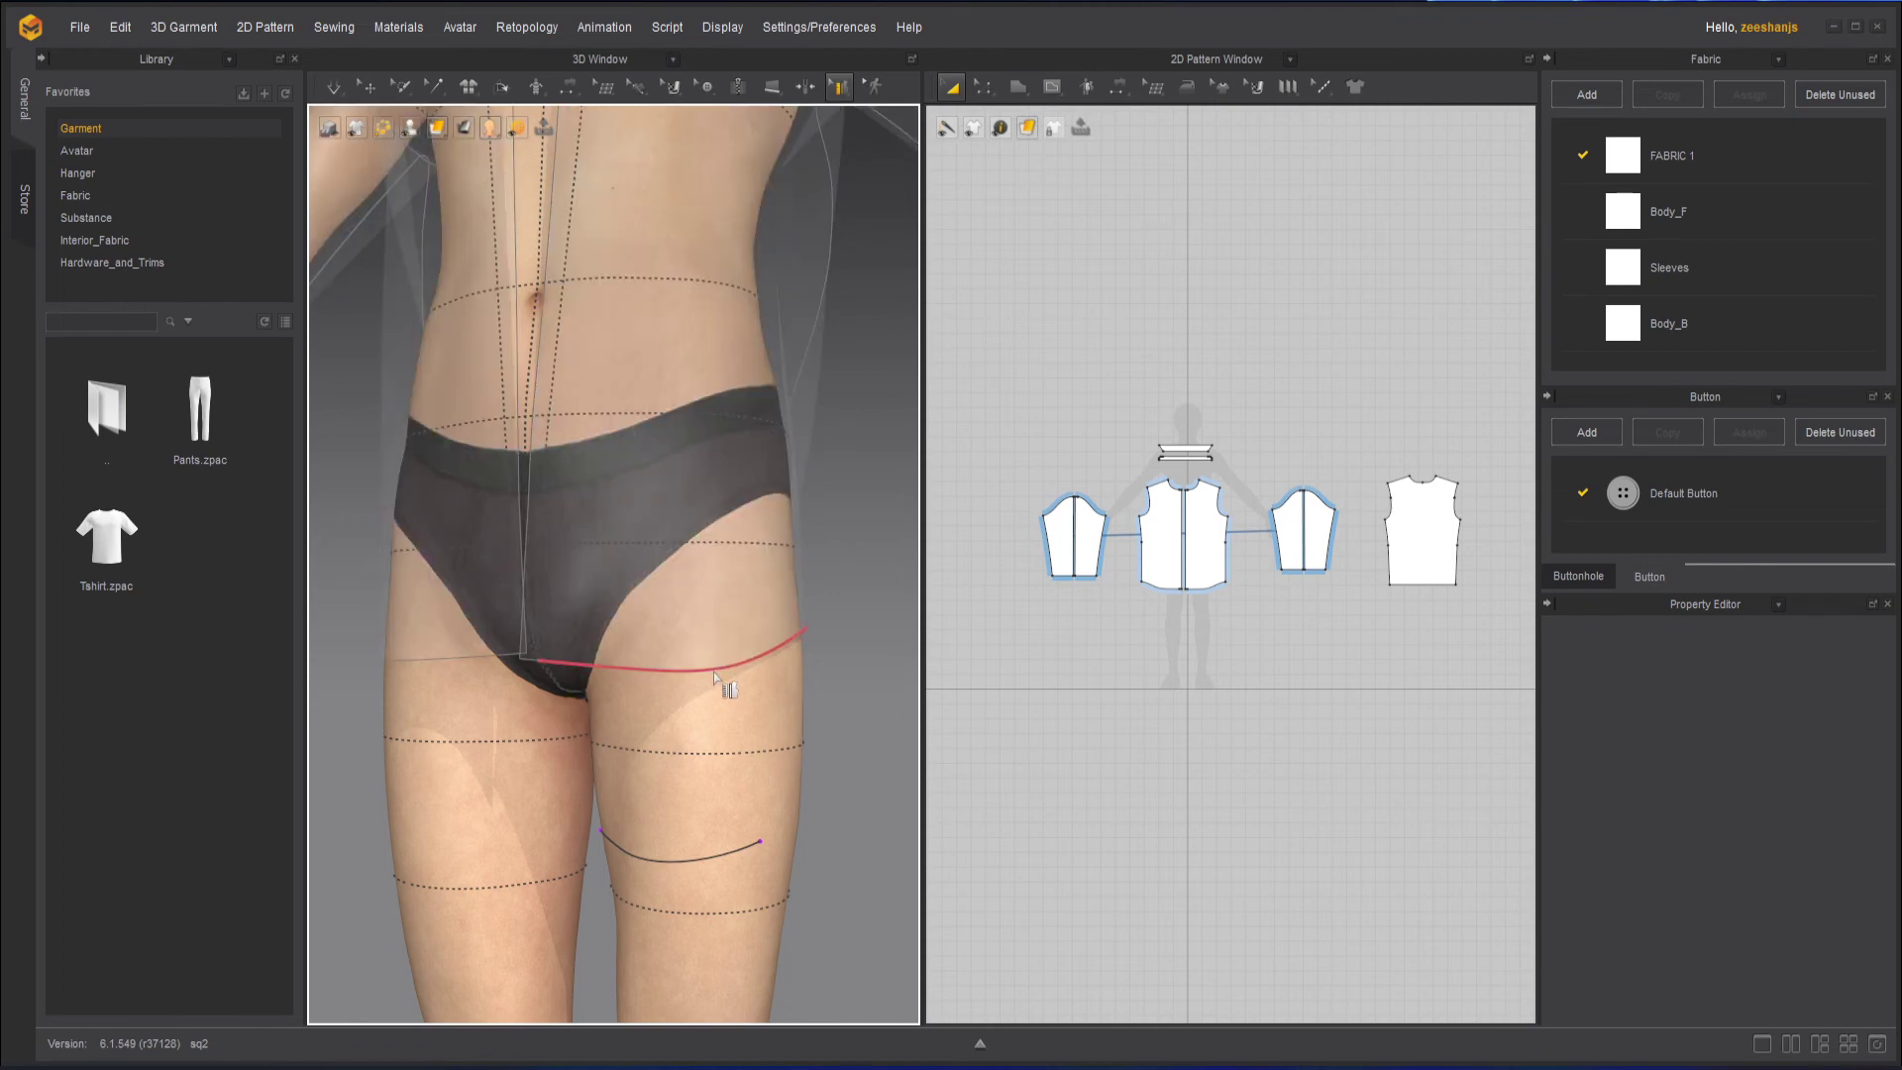
left_click(675, 866)
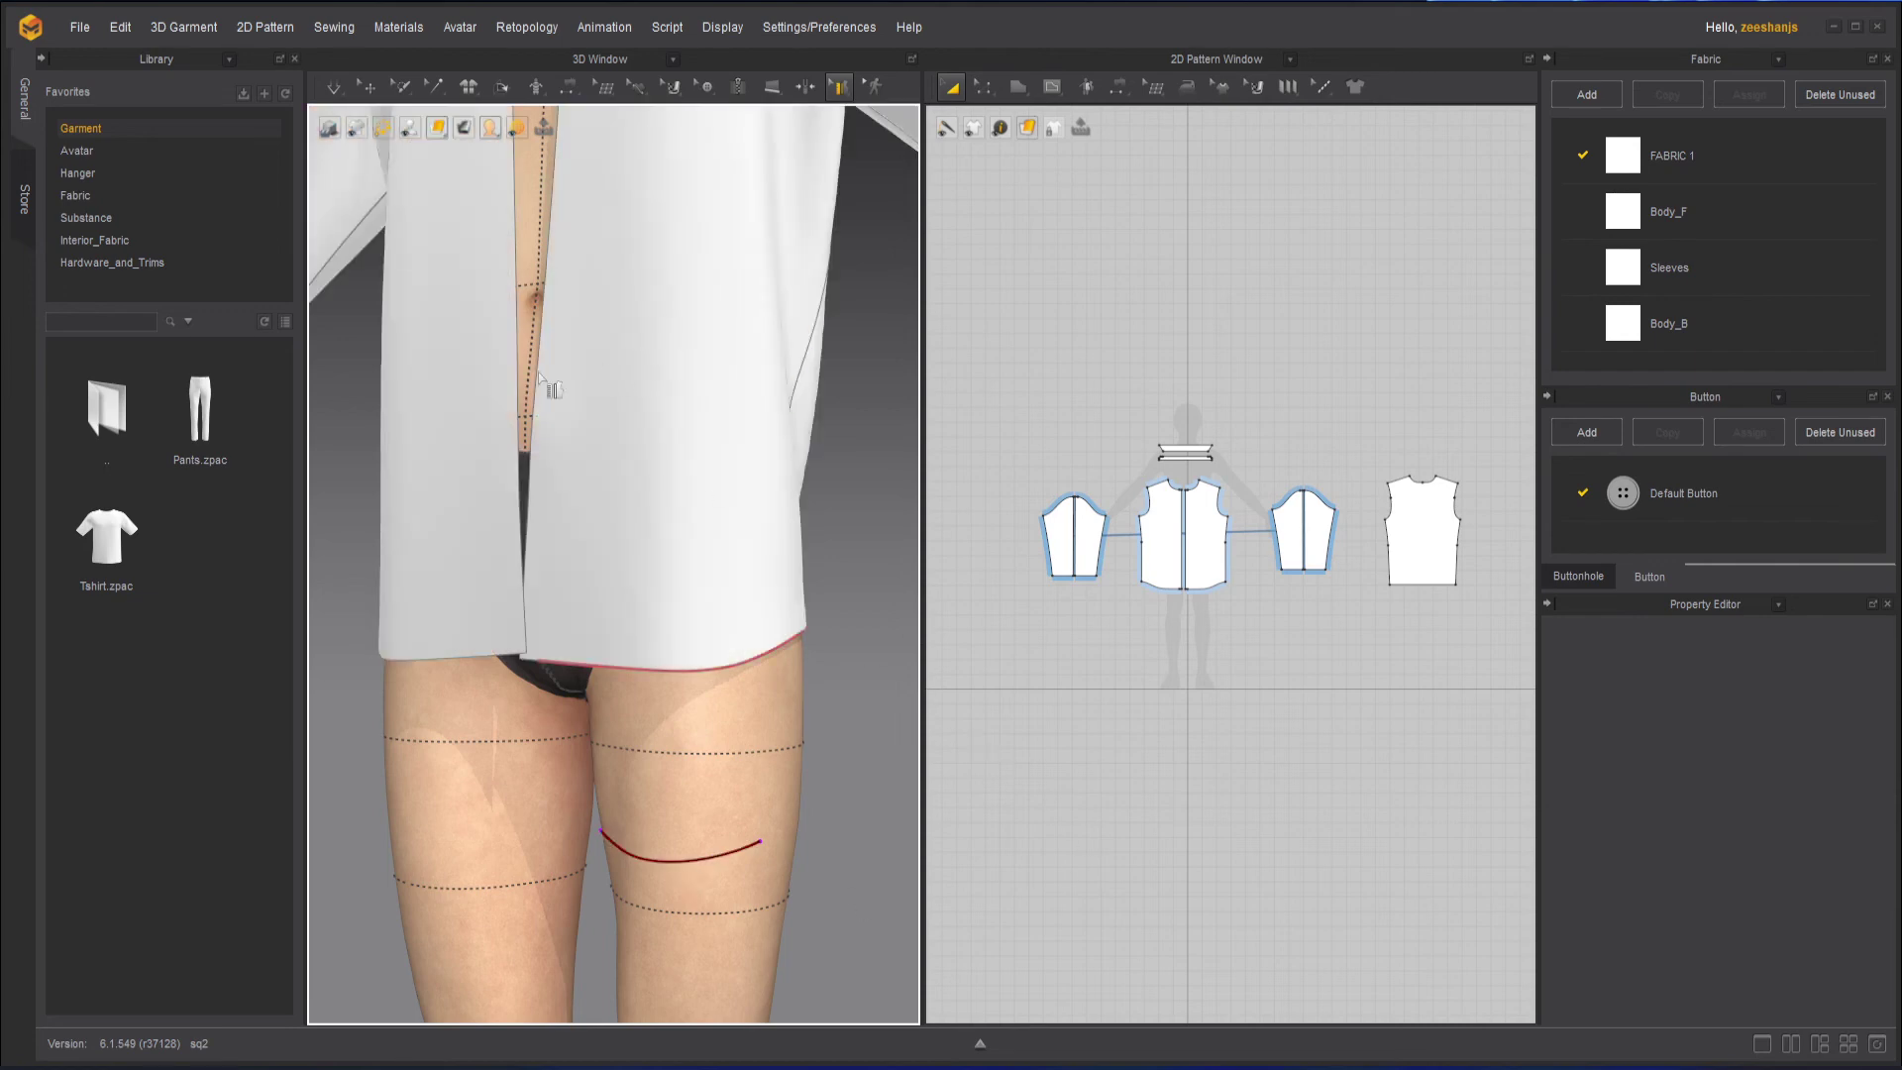
Simulate the garment with the attached hem and pull the left front panel's lower corner toward the thigh.
left_click(335, 83)
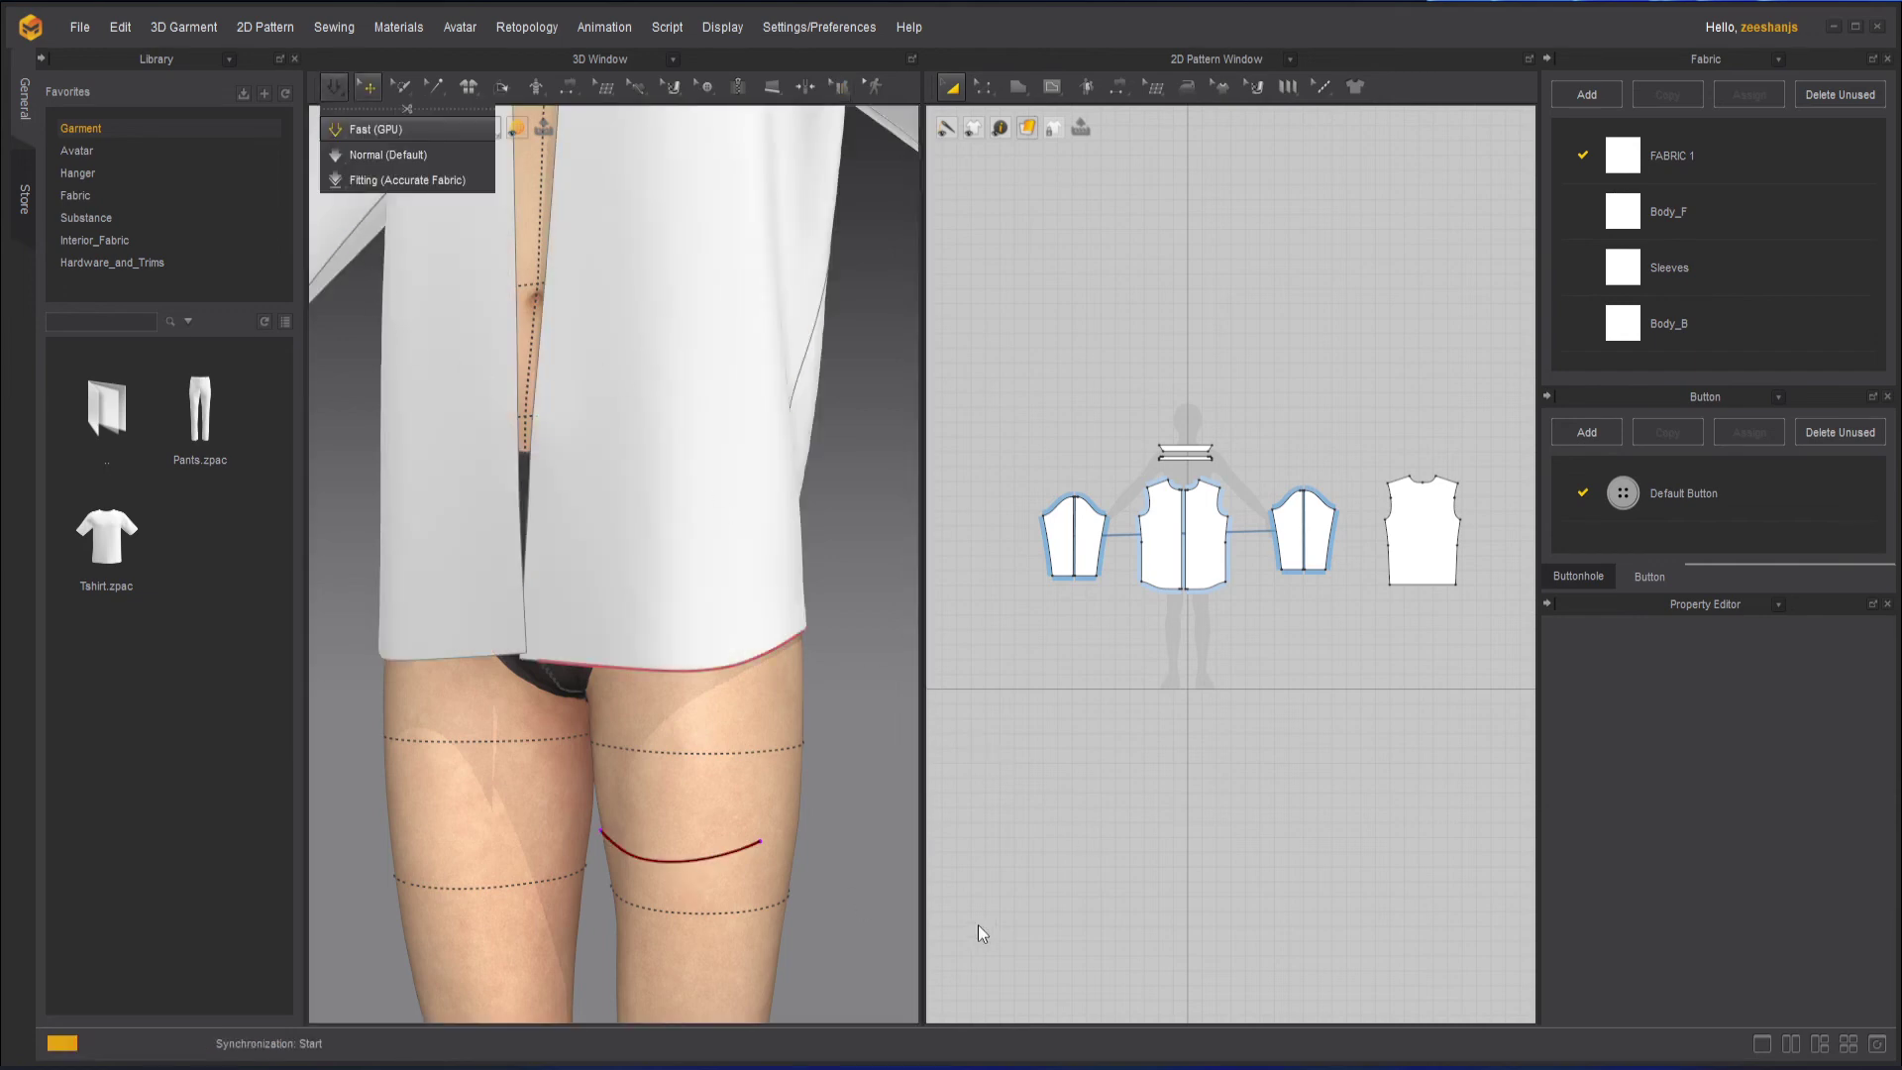
left_click_drag(543, 648, 739, 845)
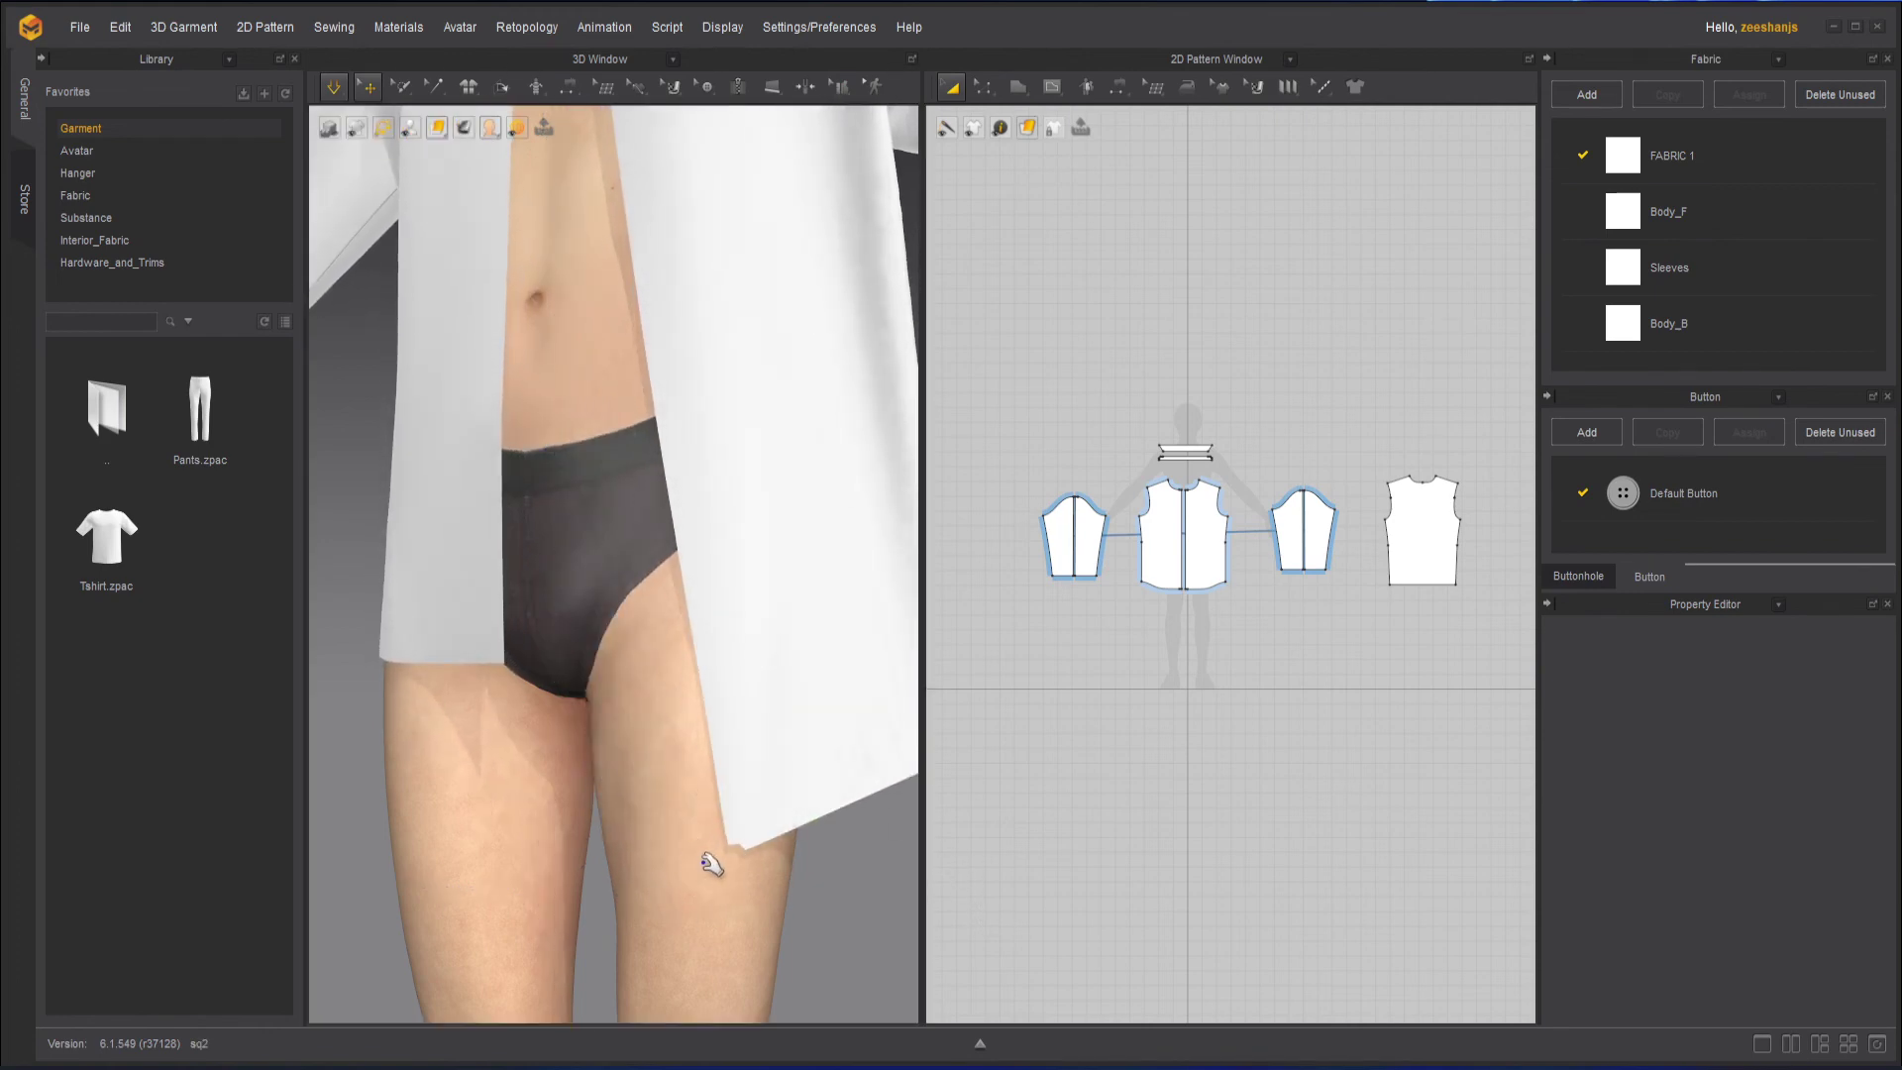
scroll(746, 833, "down", 5)
key("space")
left_click_drag(698, 665, 750, 696)
left_click(761, 708)
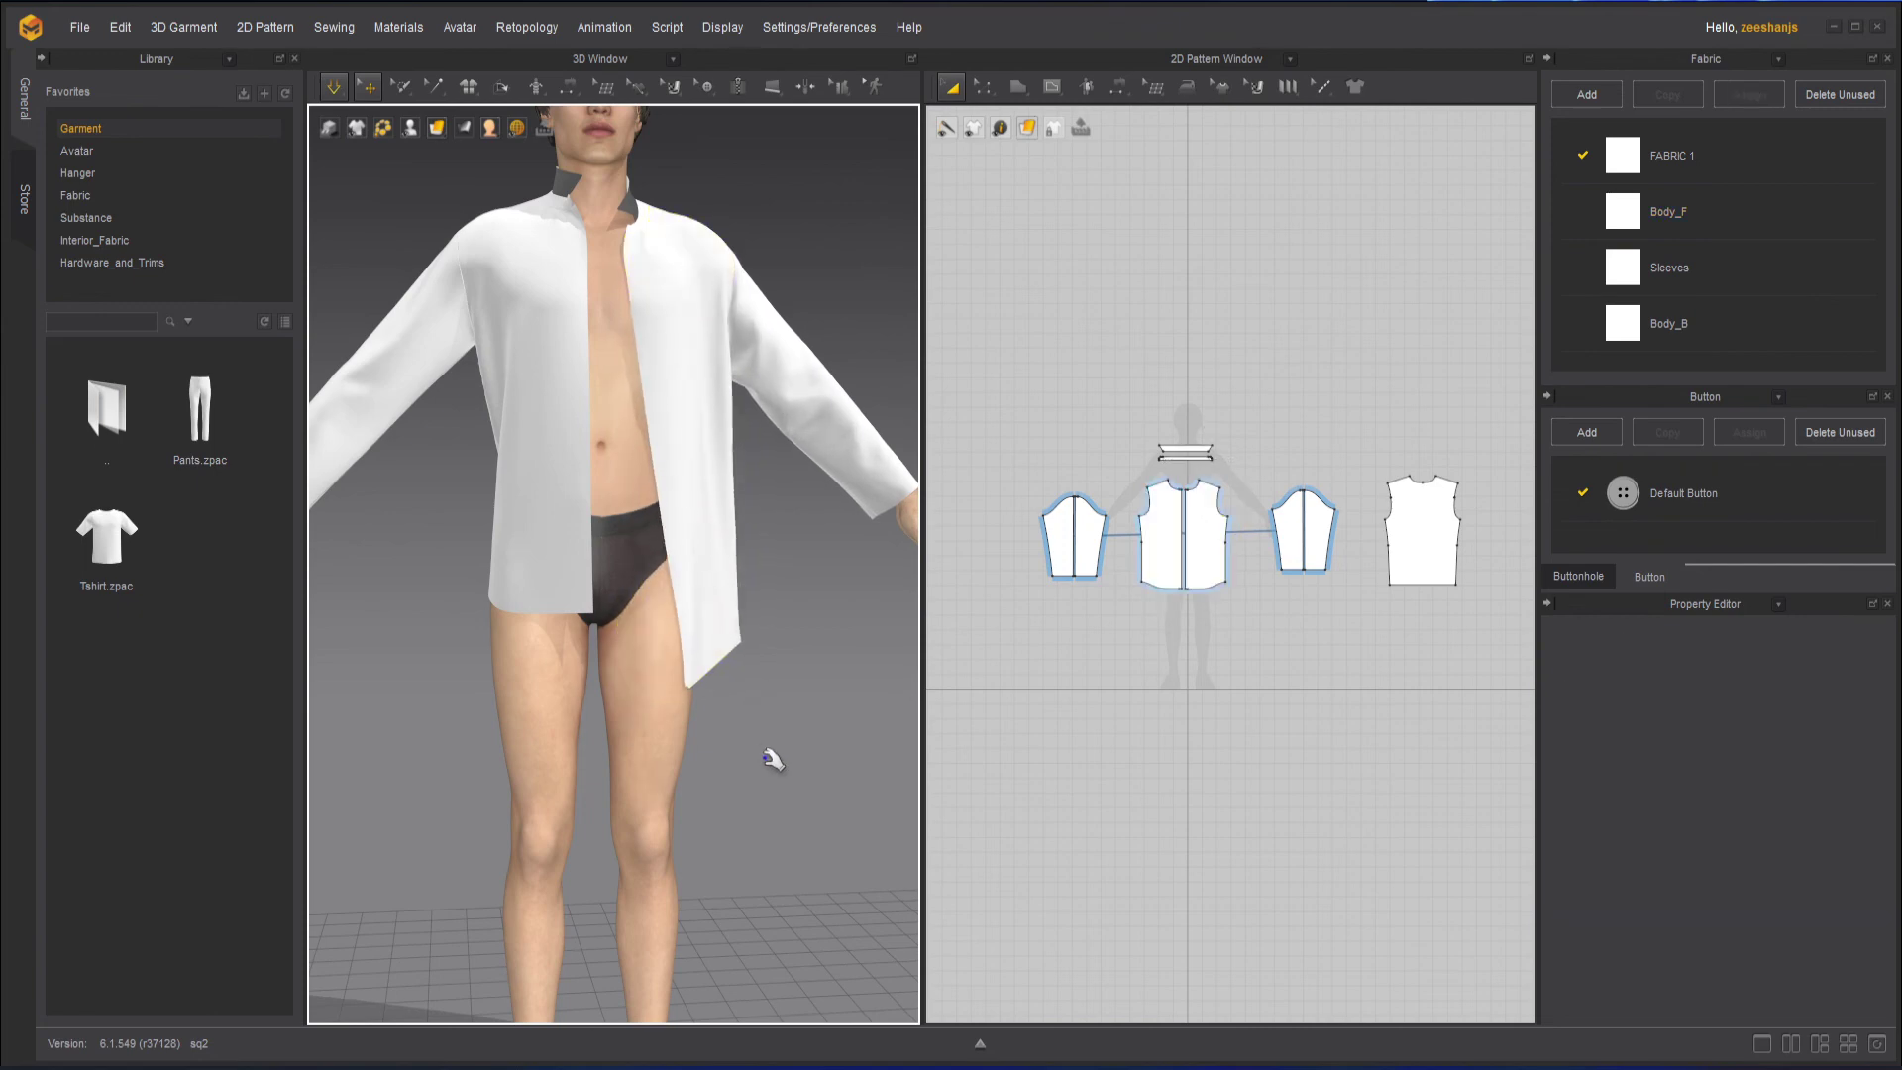
Tug the left front panel's hem during simulation and examine its attachment to the thigh from several angles.
right_click_drag(793, 722, 753, 701)
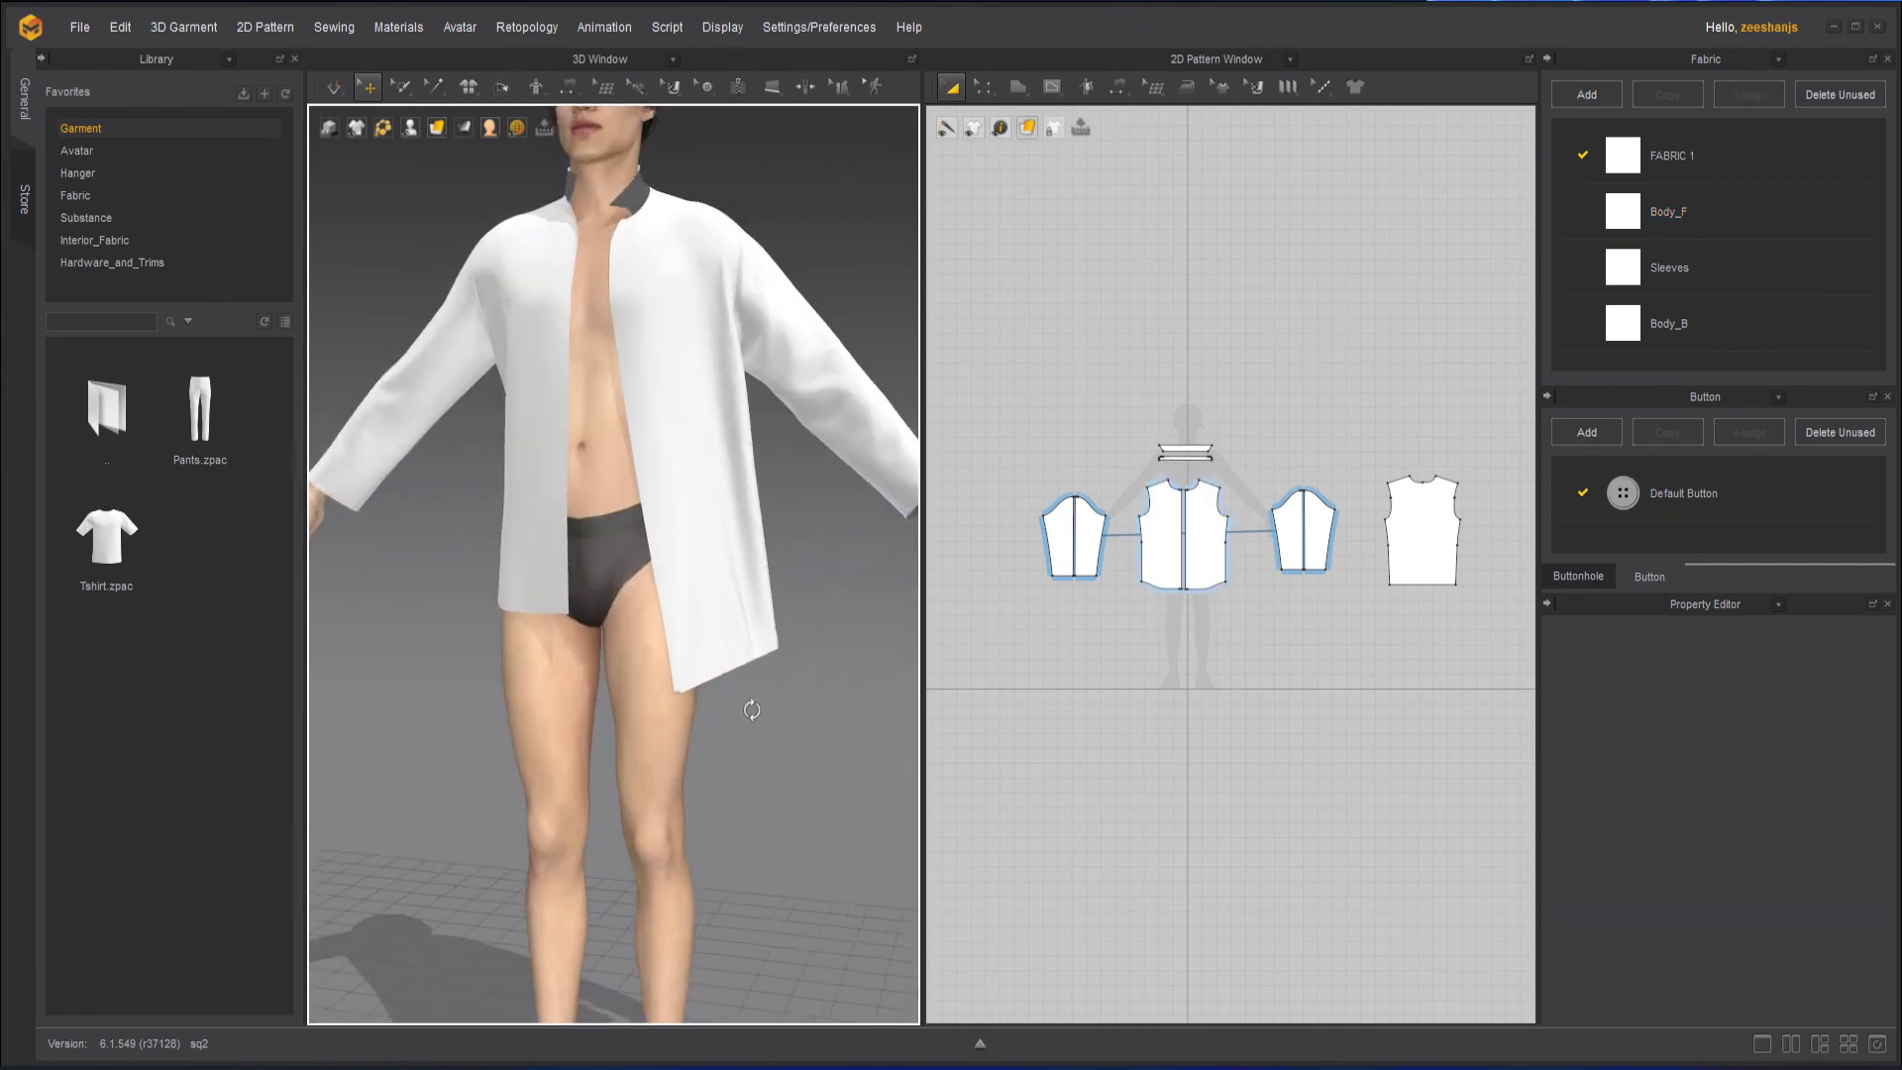
left_click(693, 683)
left_click_drag(614, 723, 639, 675)
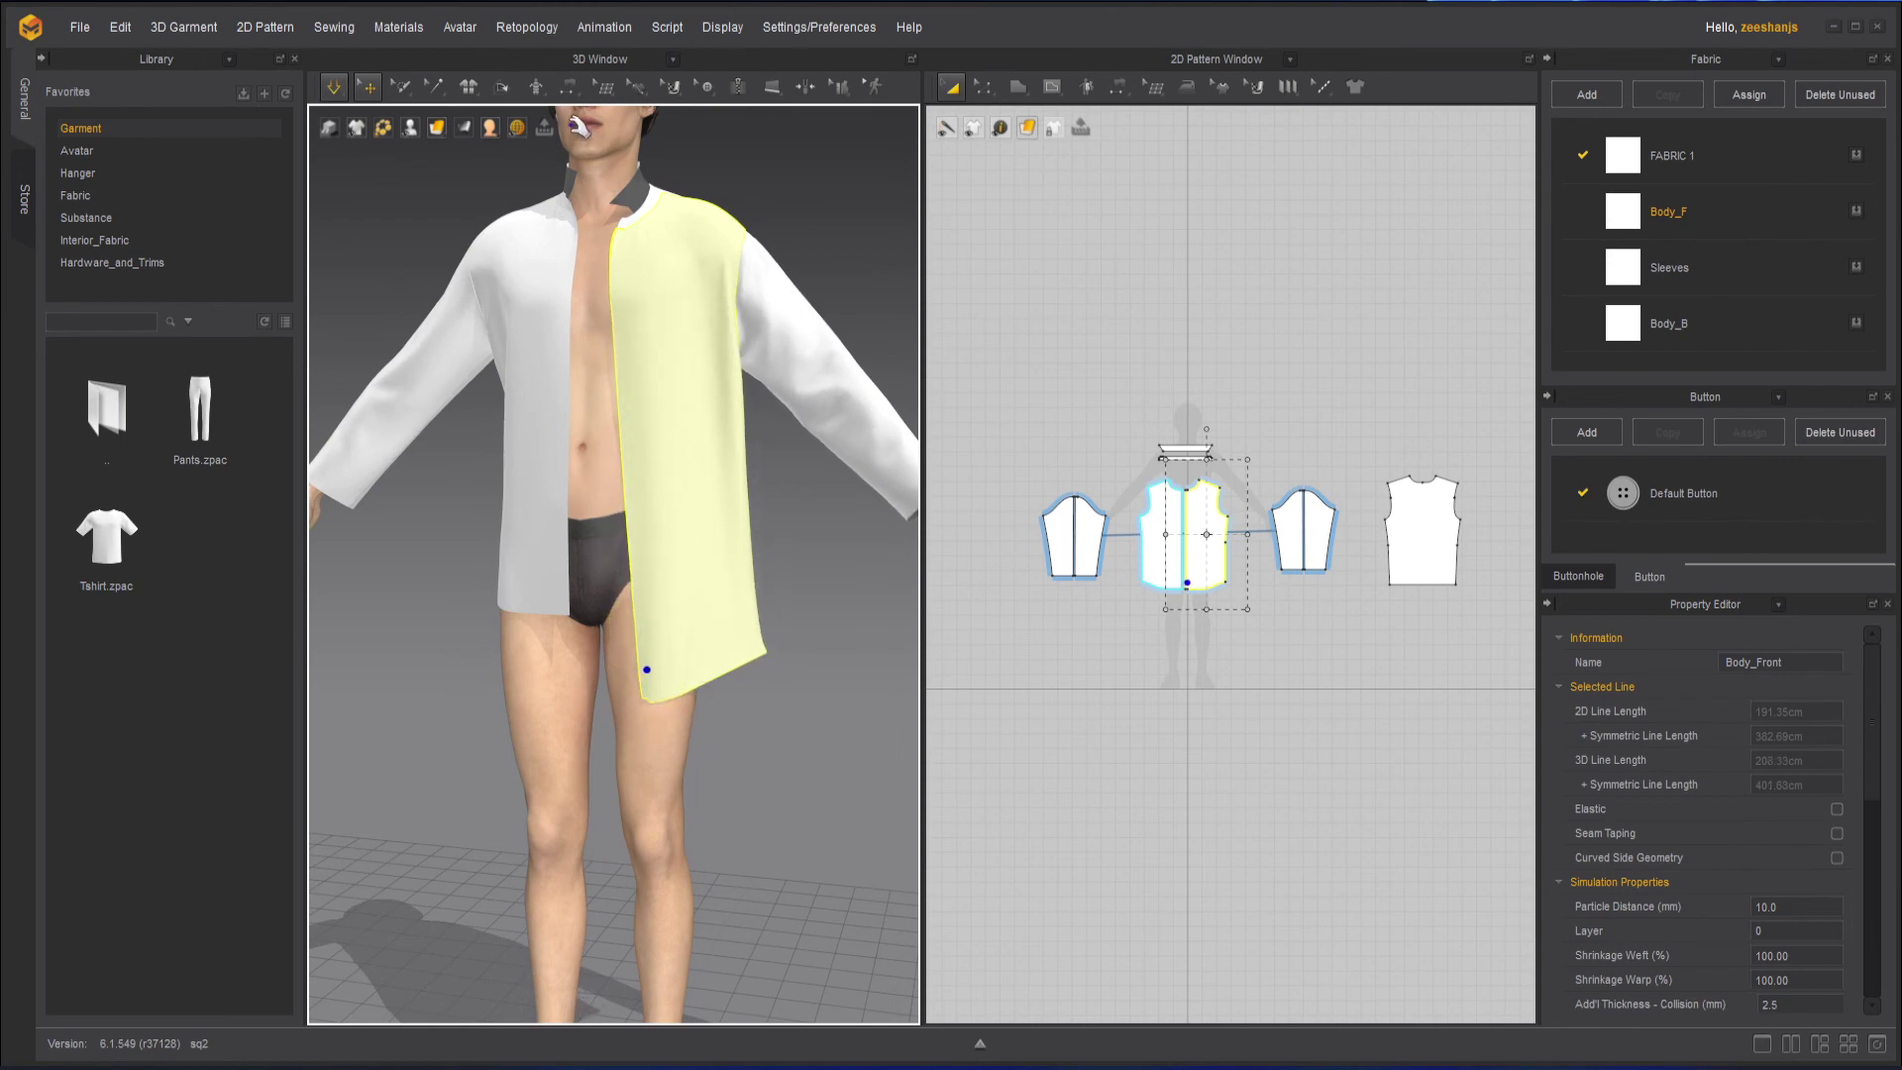
left_click(436, 89)
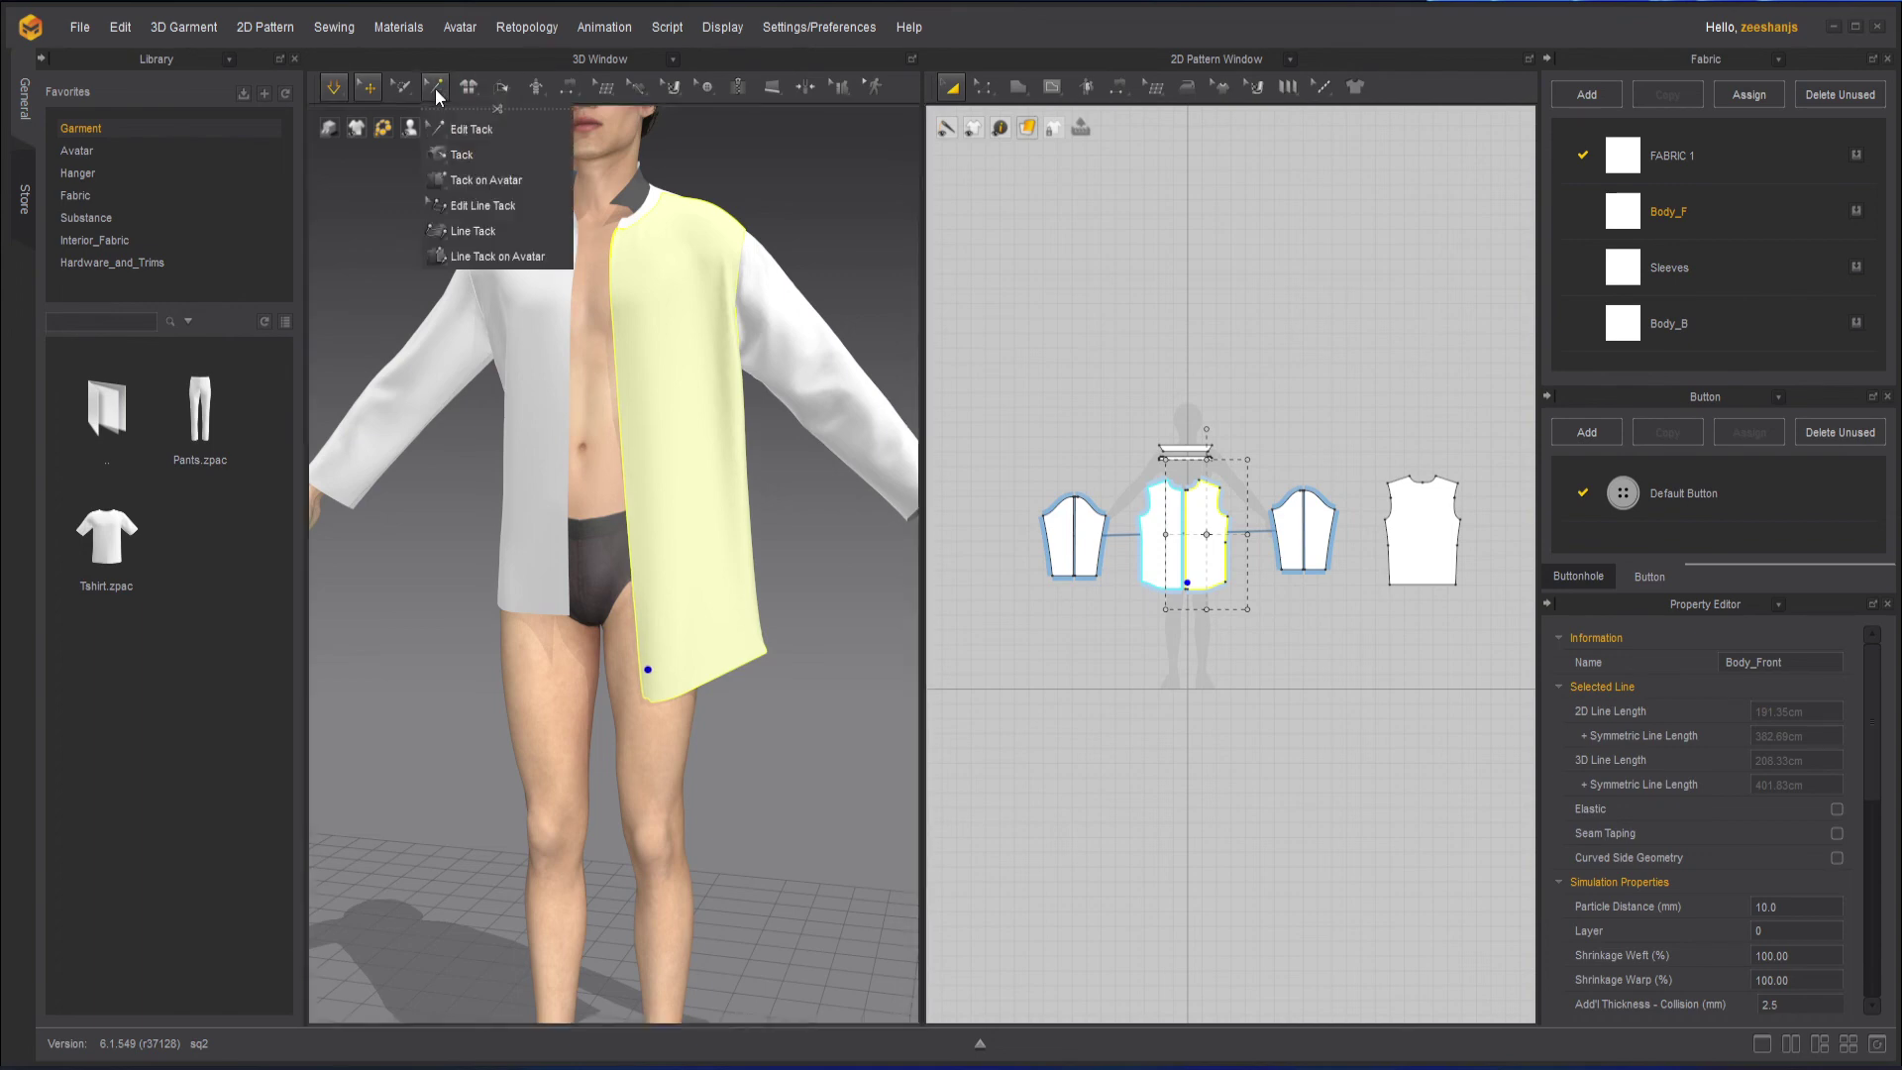
left_click(821, 743)
left_click_drag(657, 683, 645, 709)
right_click_drag(836, 730, 927, 723)
middle_click_drag(669, 576, 627, 779)
right_click_drag(678, 775, 716, 755)
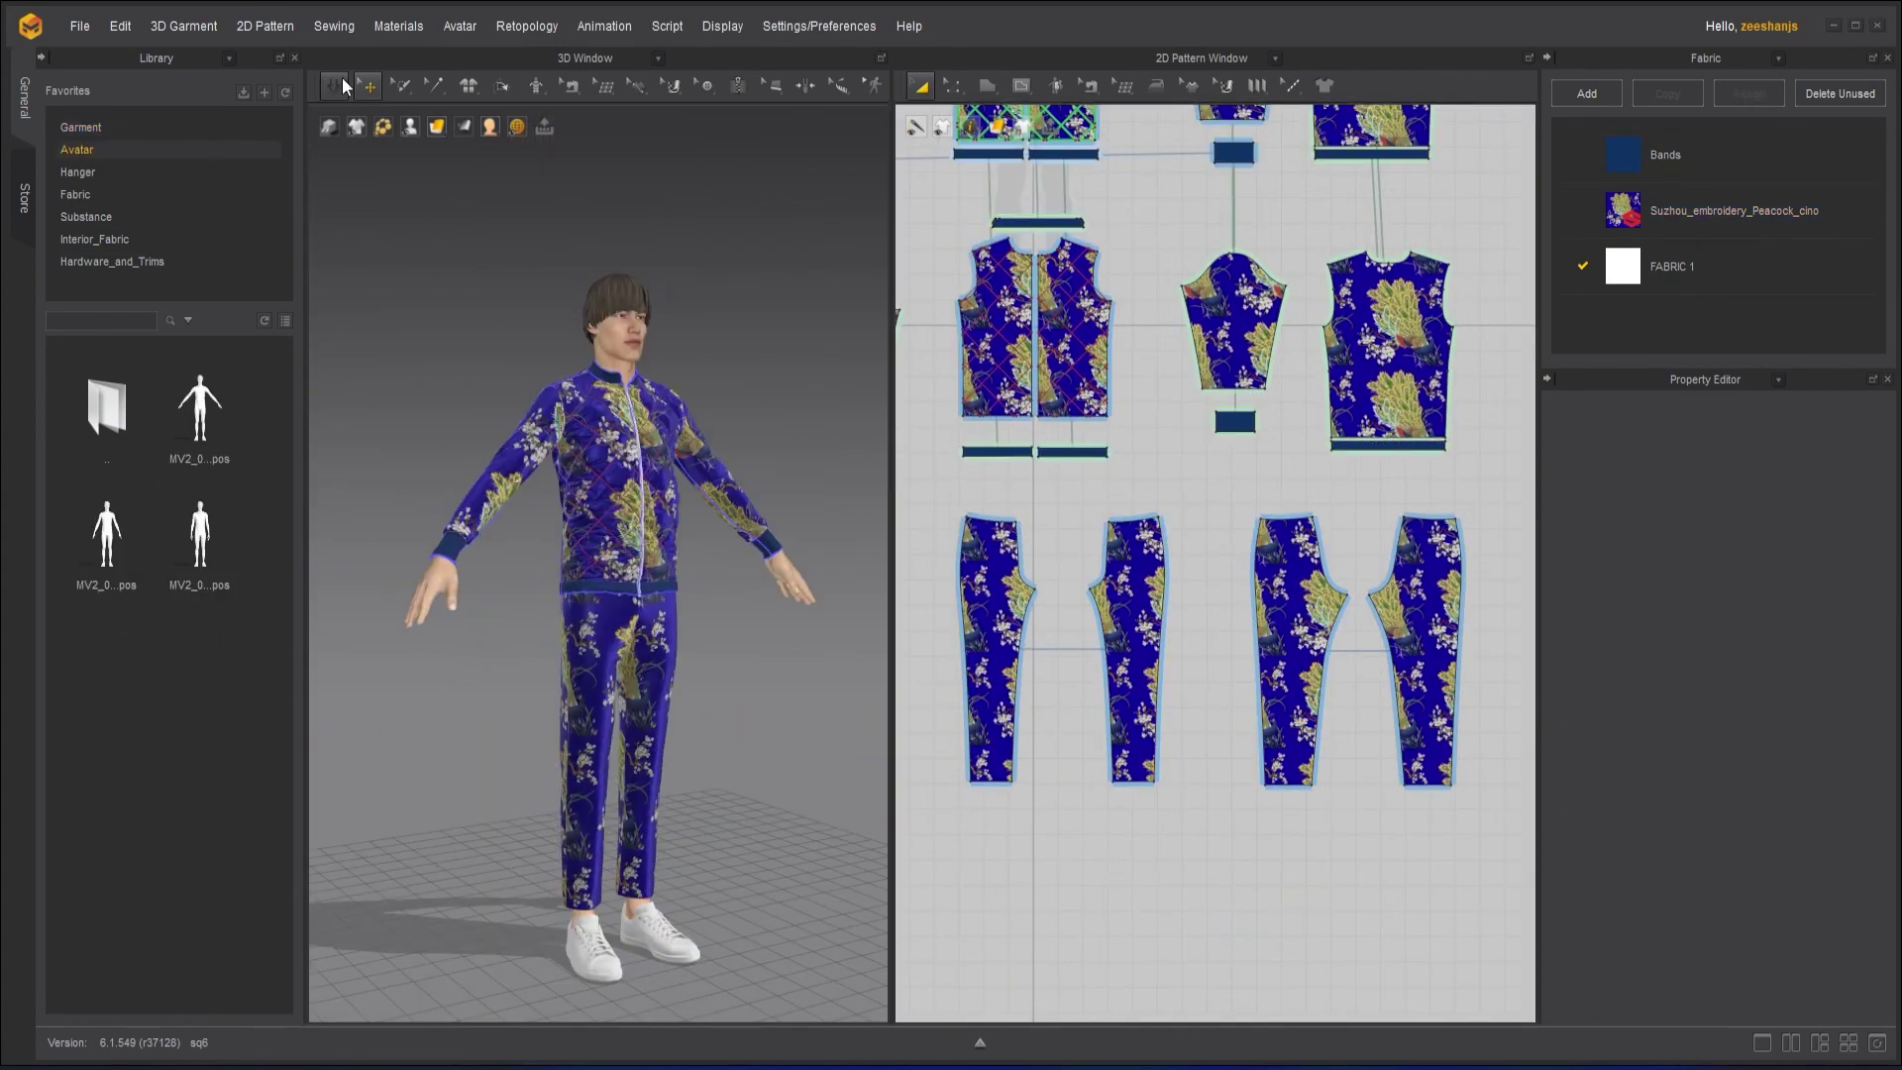
Switch to YouTube, open the zinteractive channel's membership options and view the Zi Early Bird Level.
right_click_drag(416, 486, 799, 691)
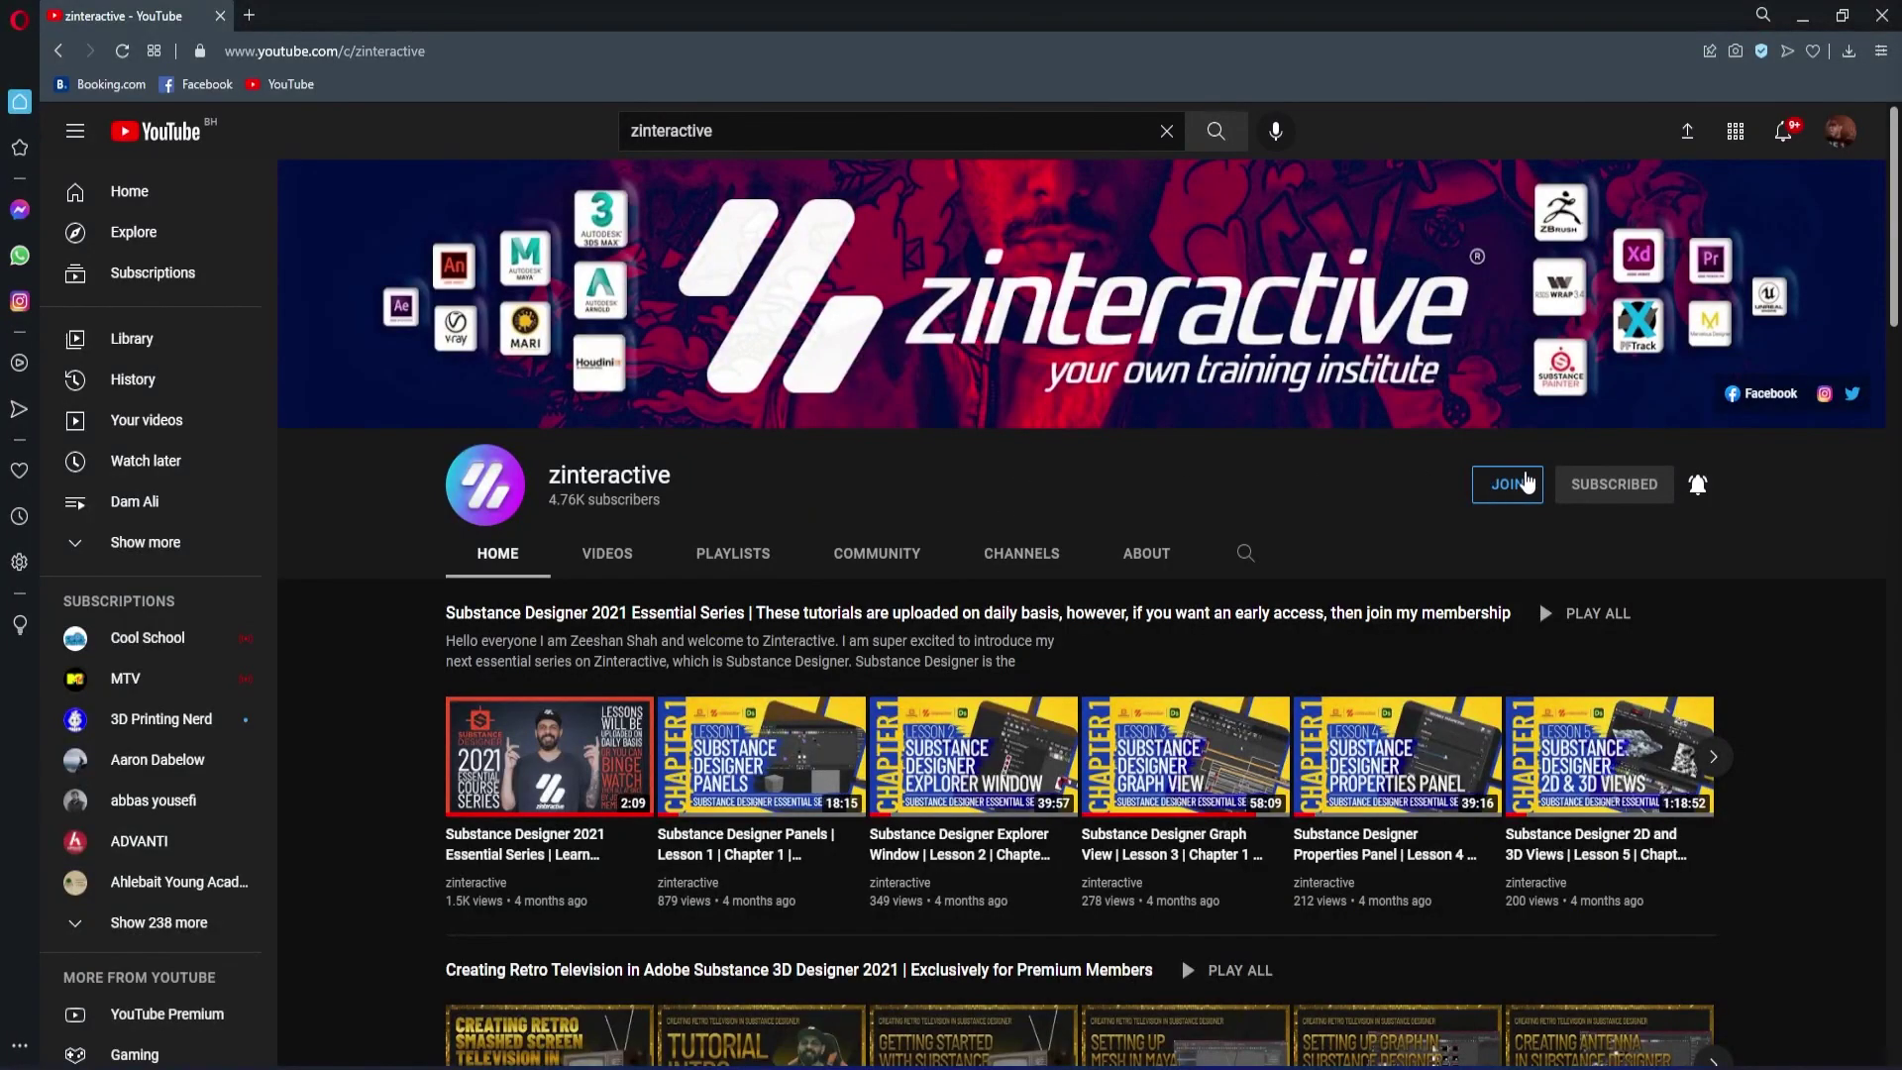
left_click(1527, 483)
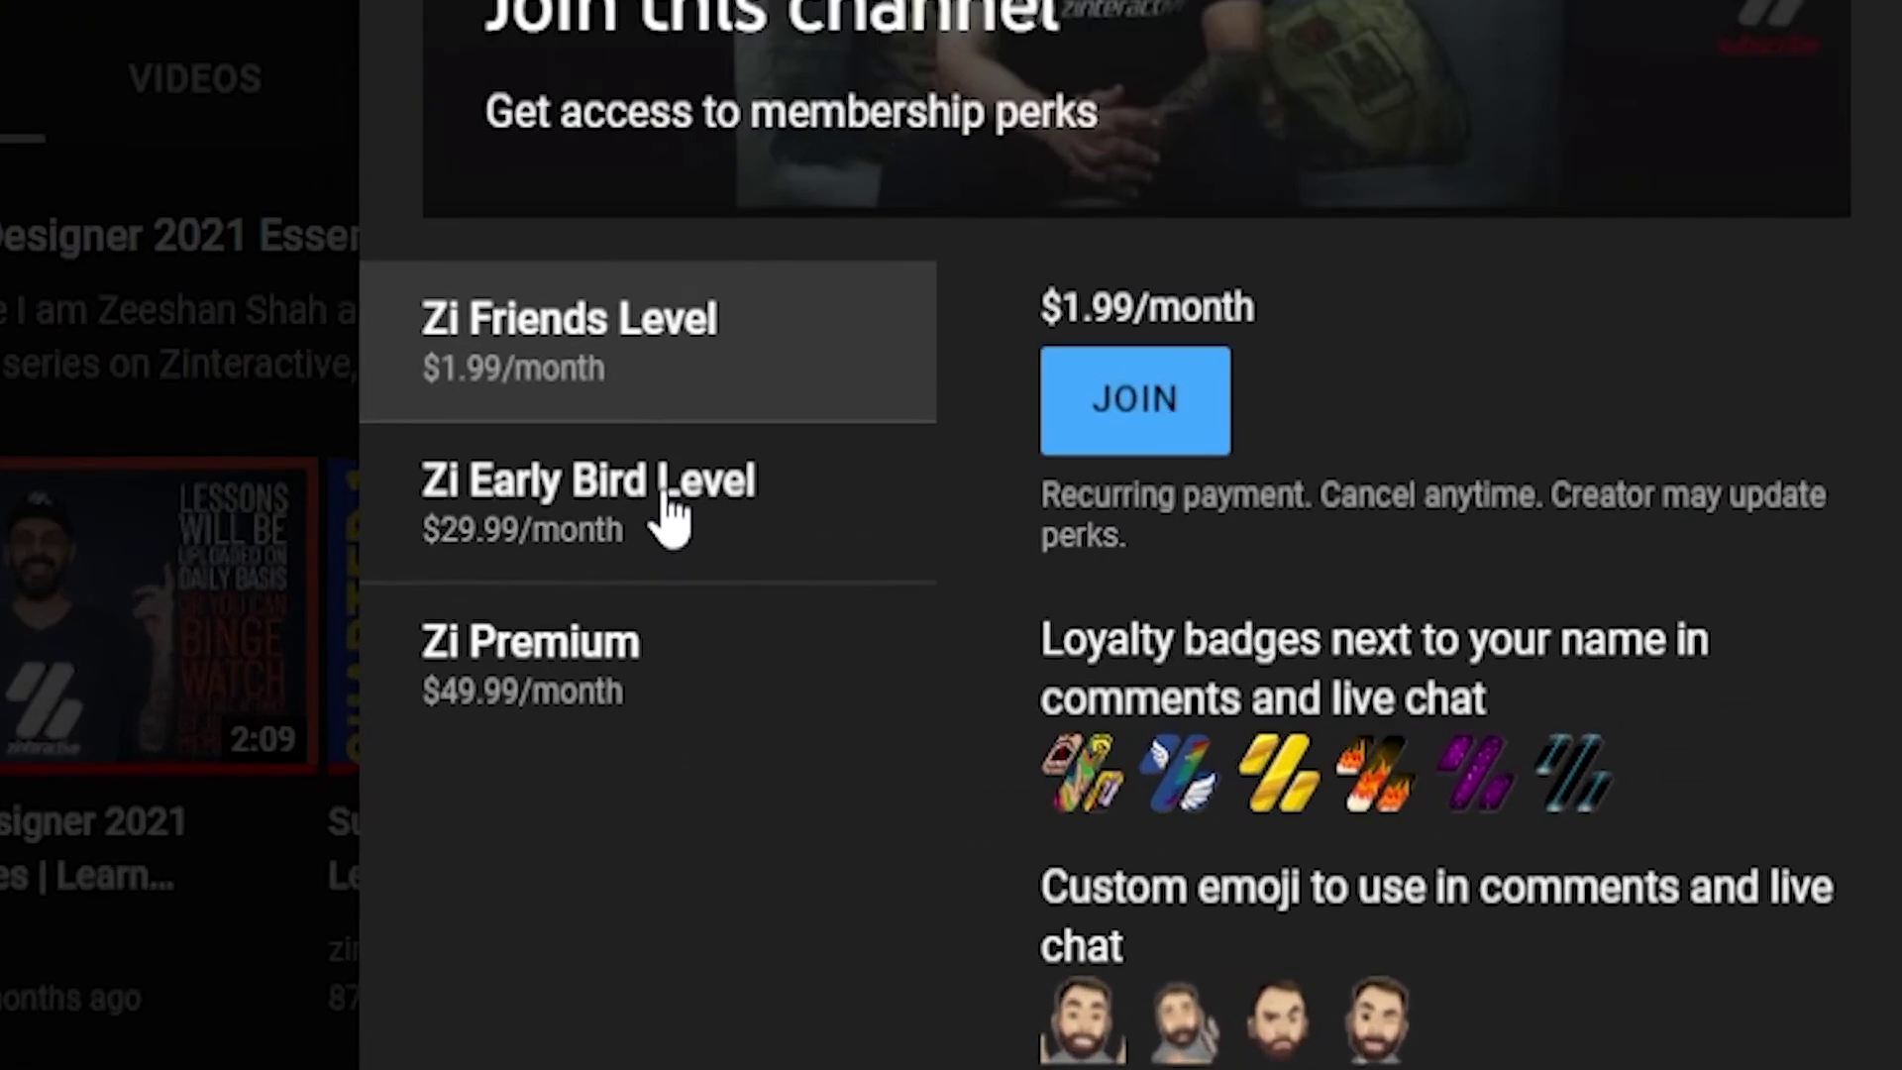
left_click(783, 715)
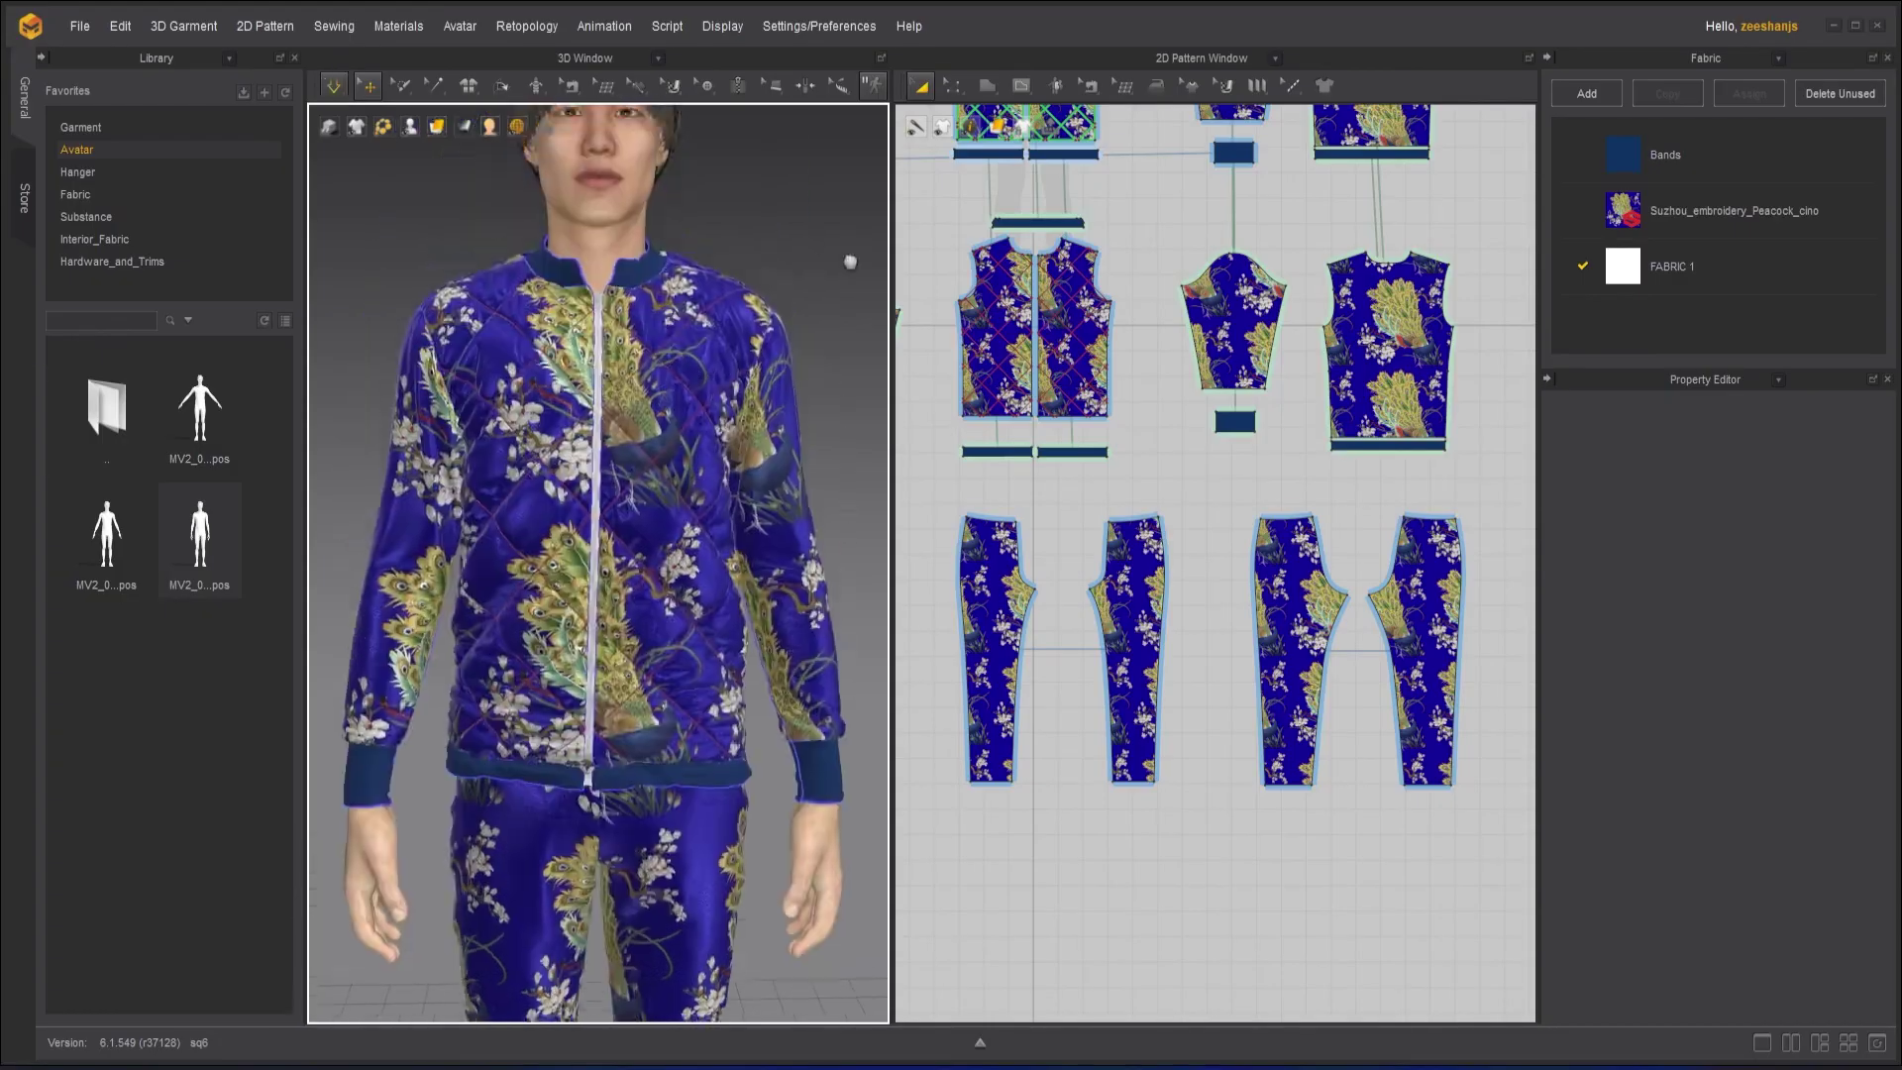
Switch to Marvelous Designer and load floral2.sbsar as the Substance material of the Suzhou_embroidery_Peacock_cino fabric.
scroll(850, 262, "down", 5)
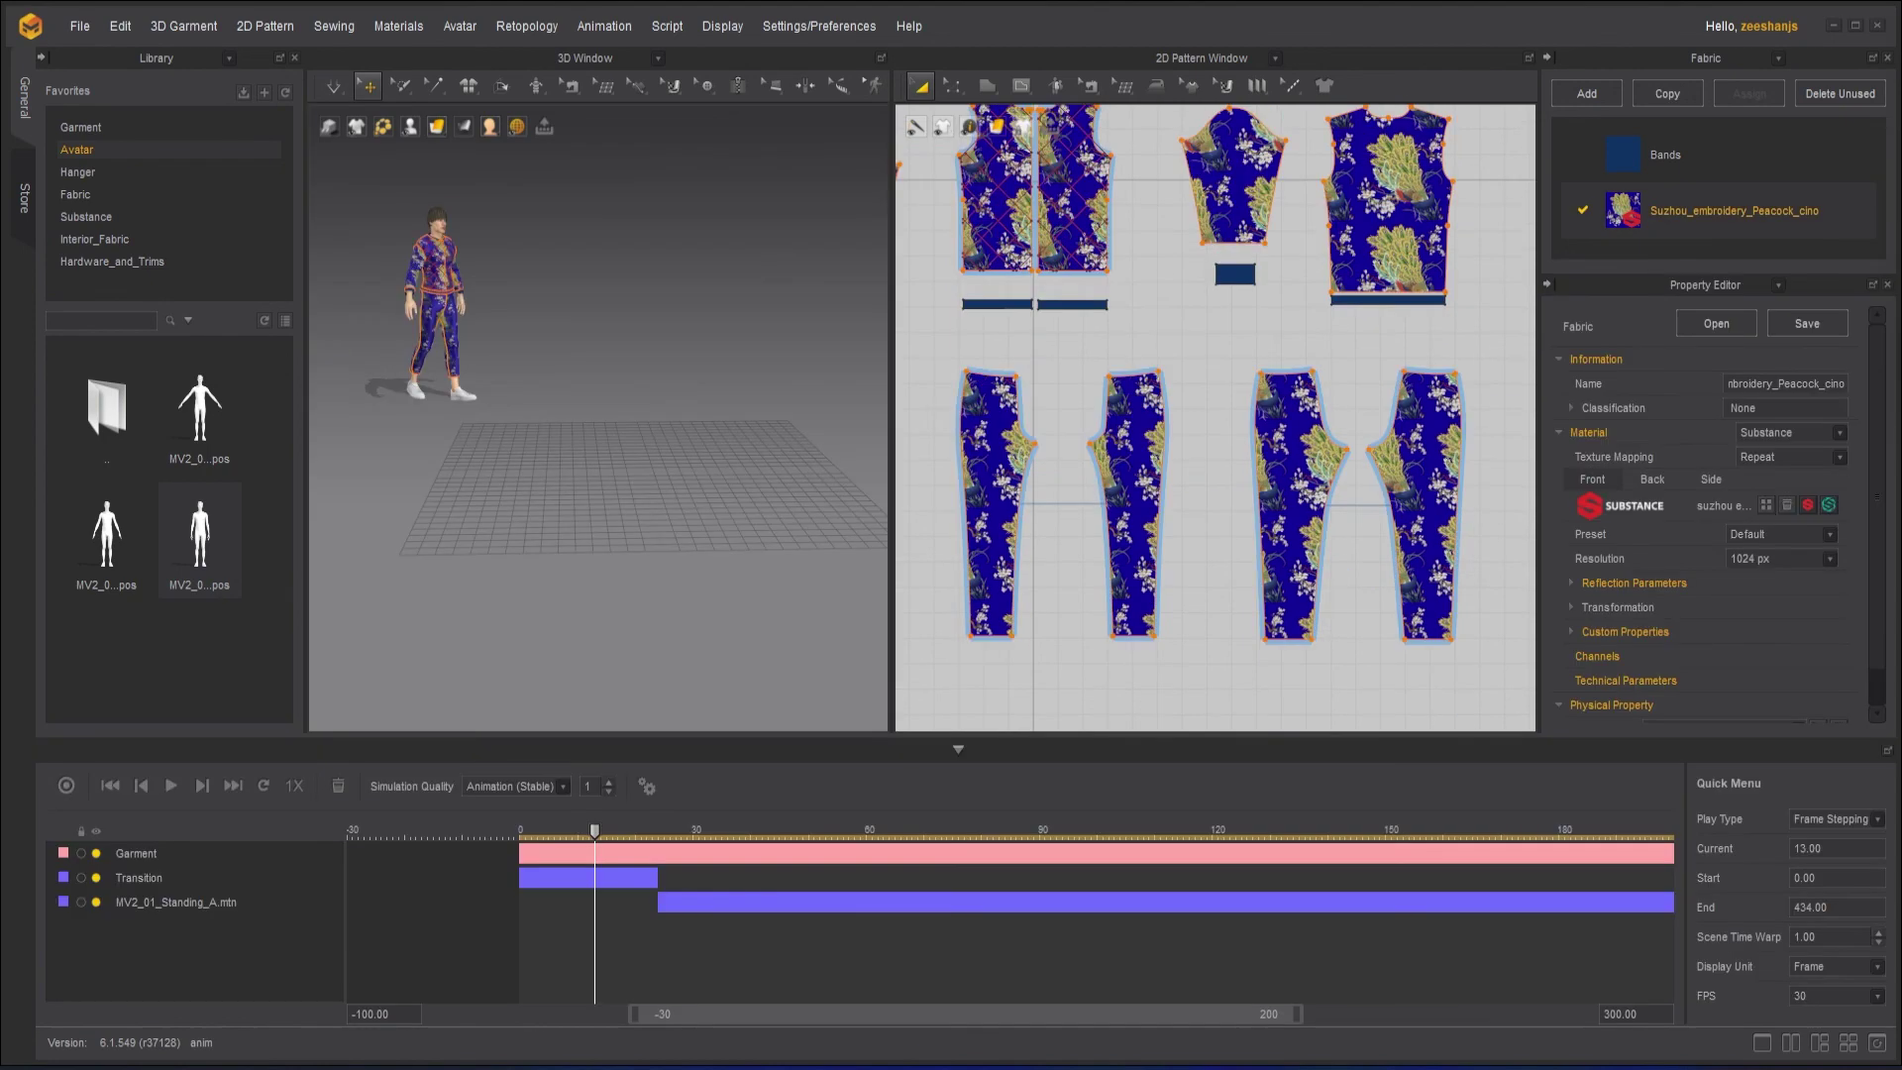
left_click(1766, 505)
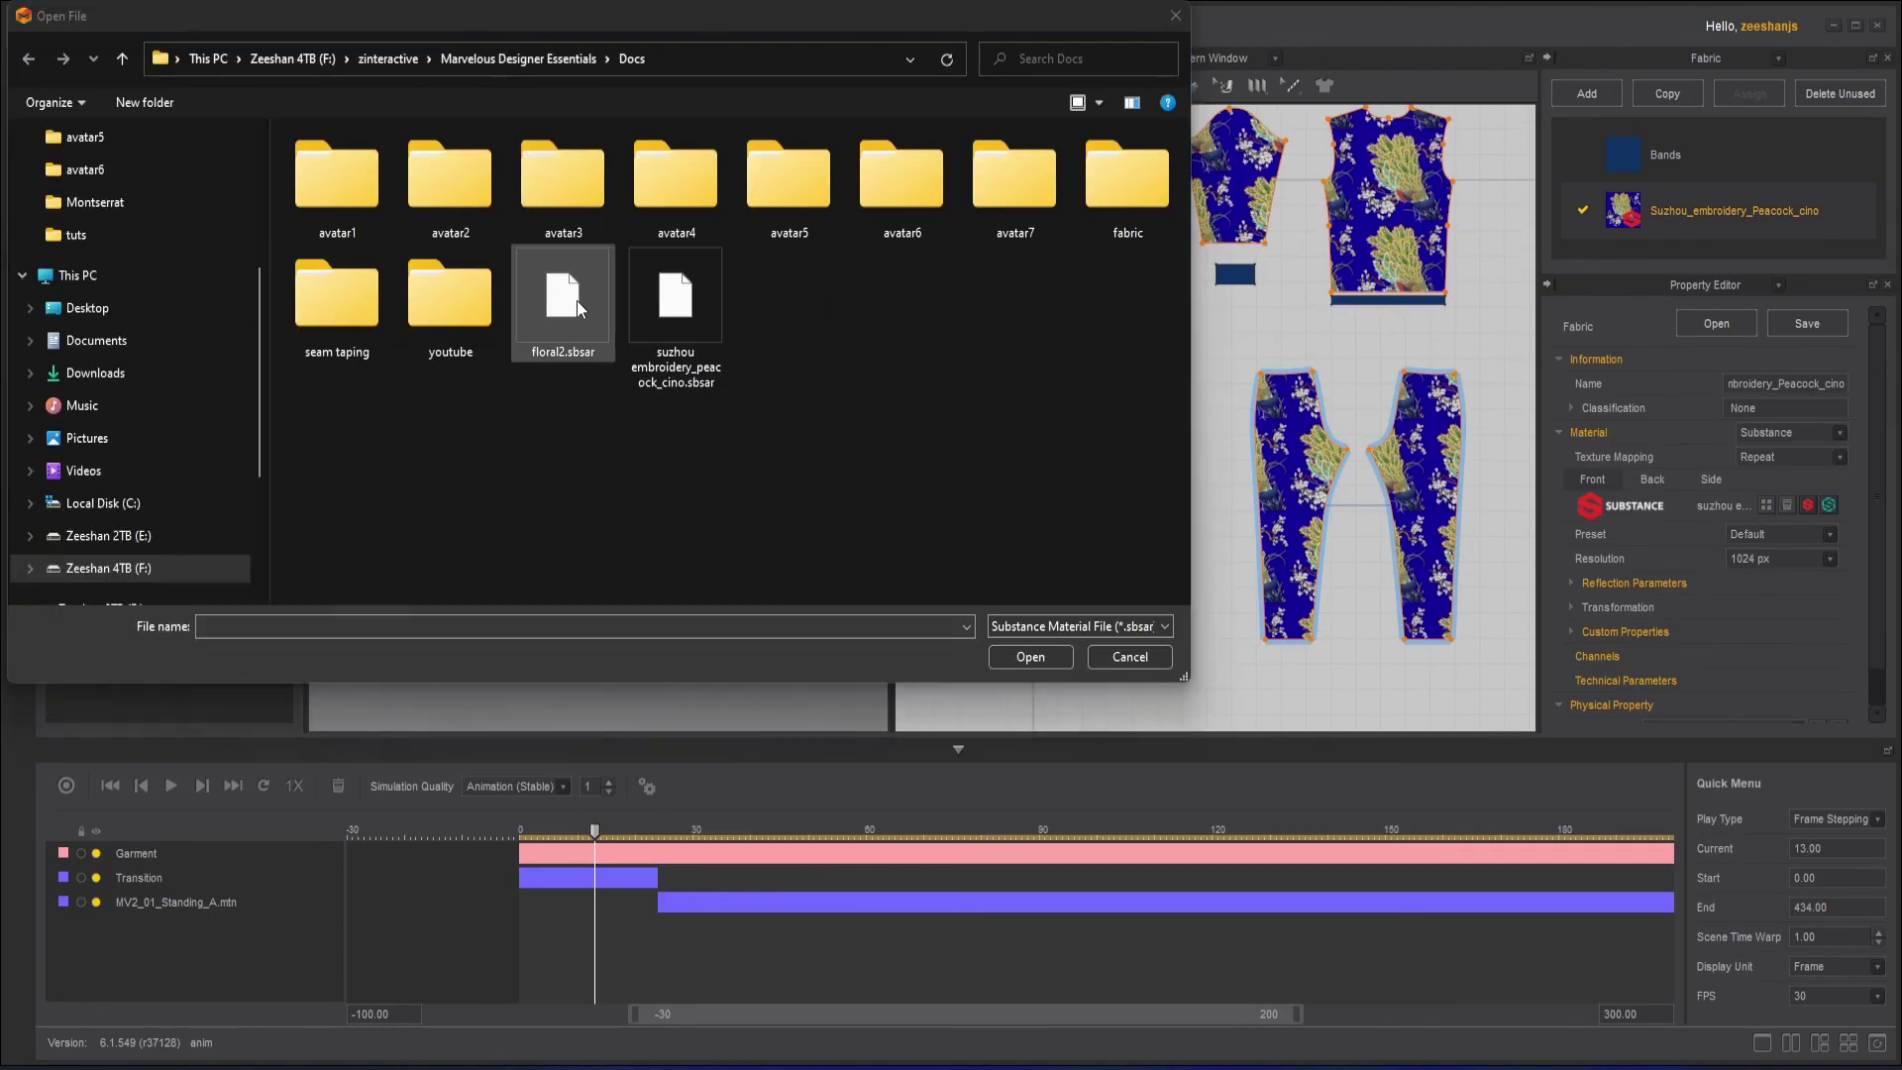
double_click(569, 311)
left_click(940, 575)
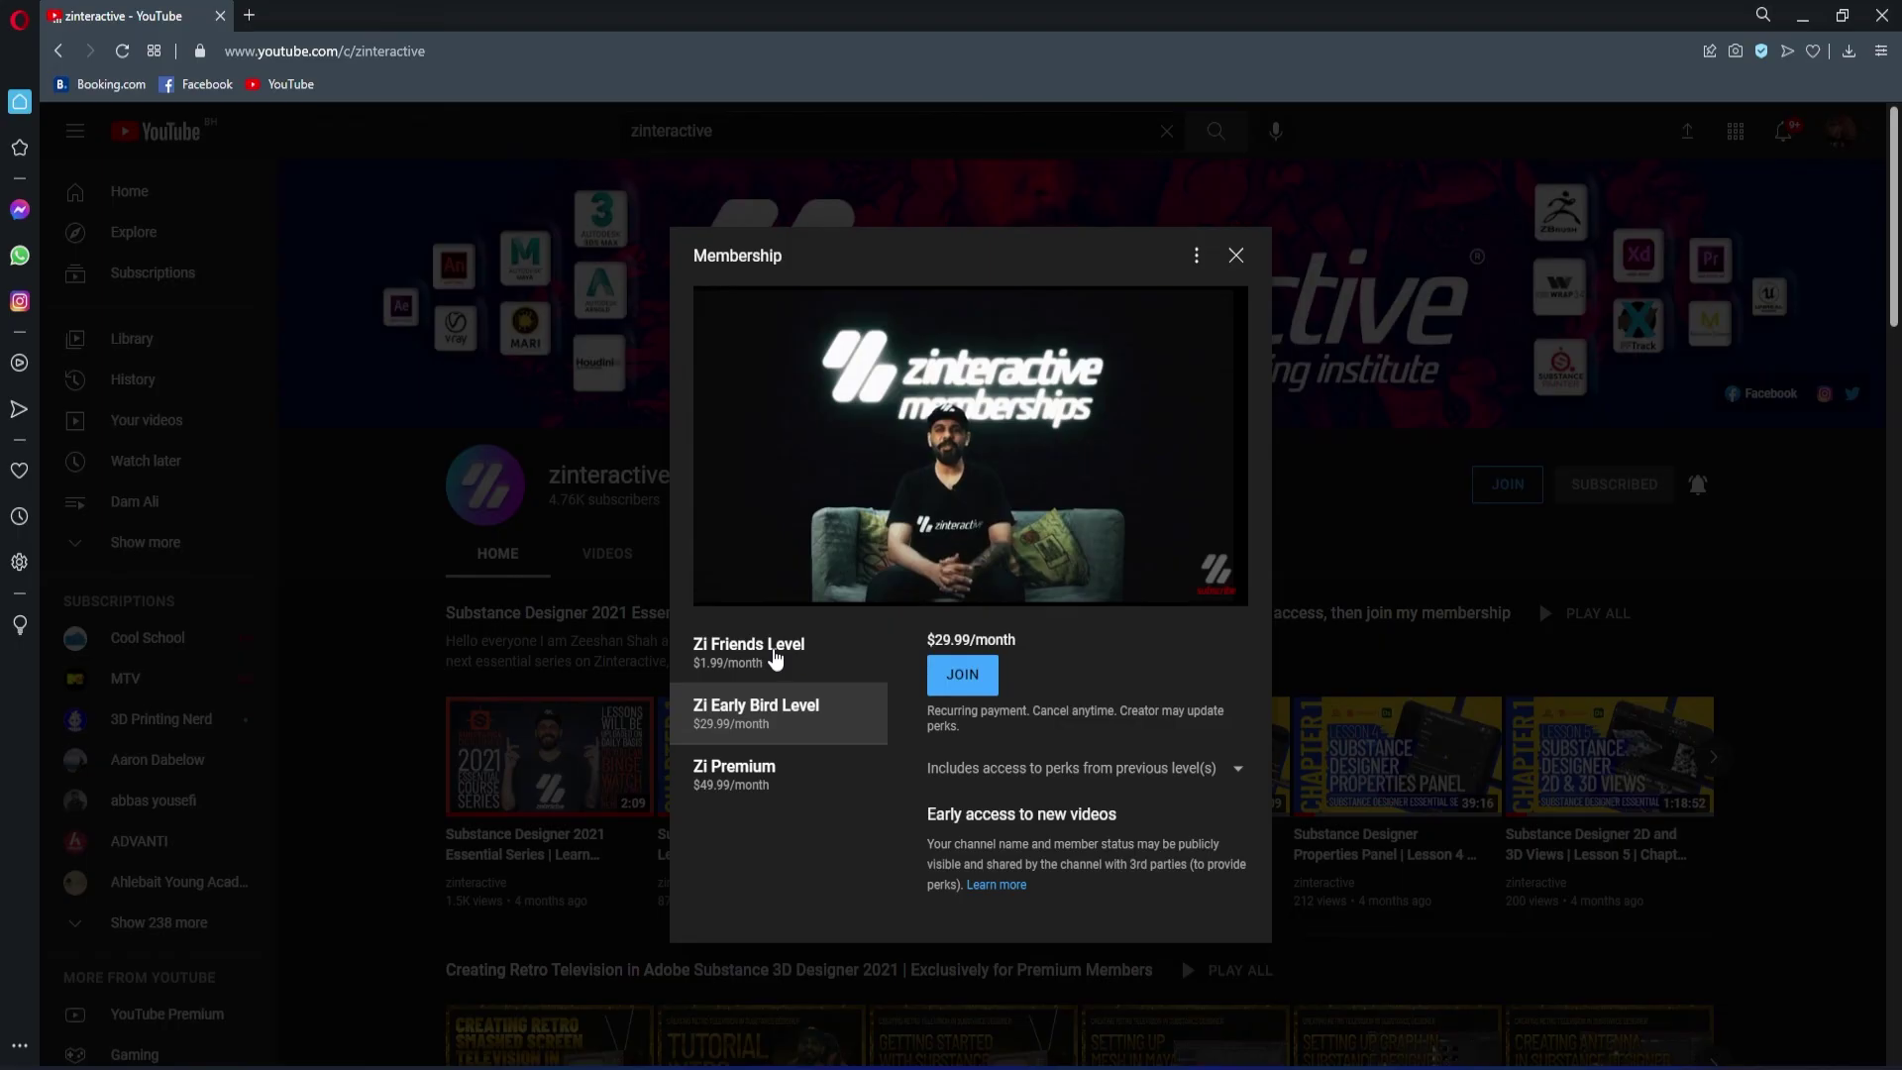
Switch to YouTube and view the Zi Friends Level in the channel's membership options.
left_click(775, 659)
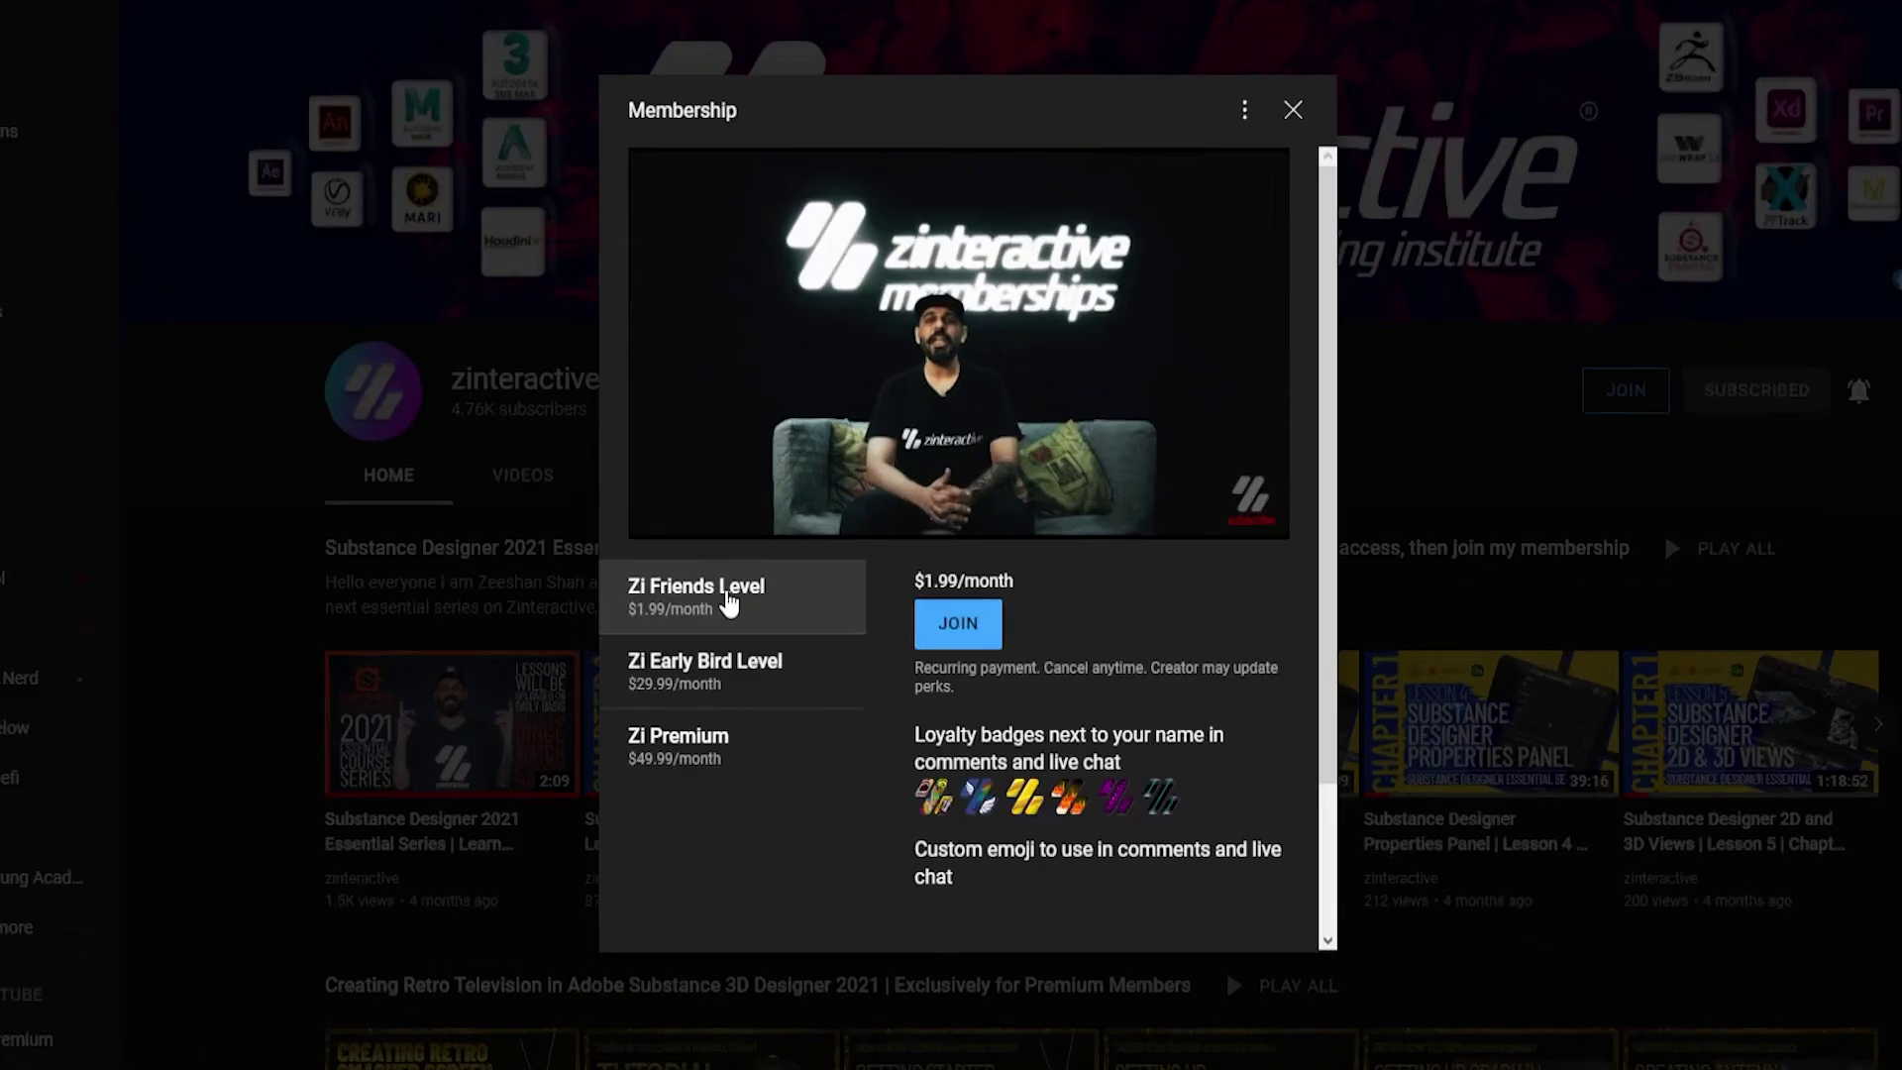